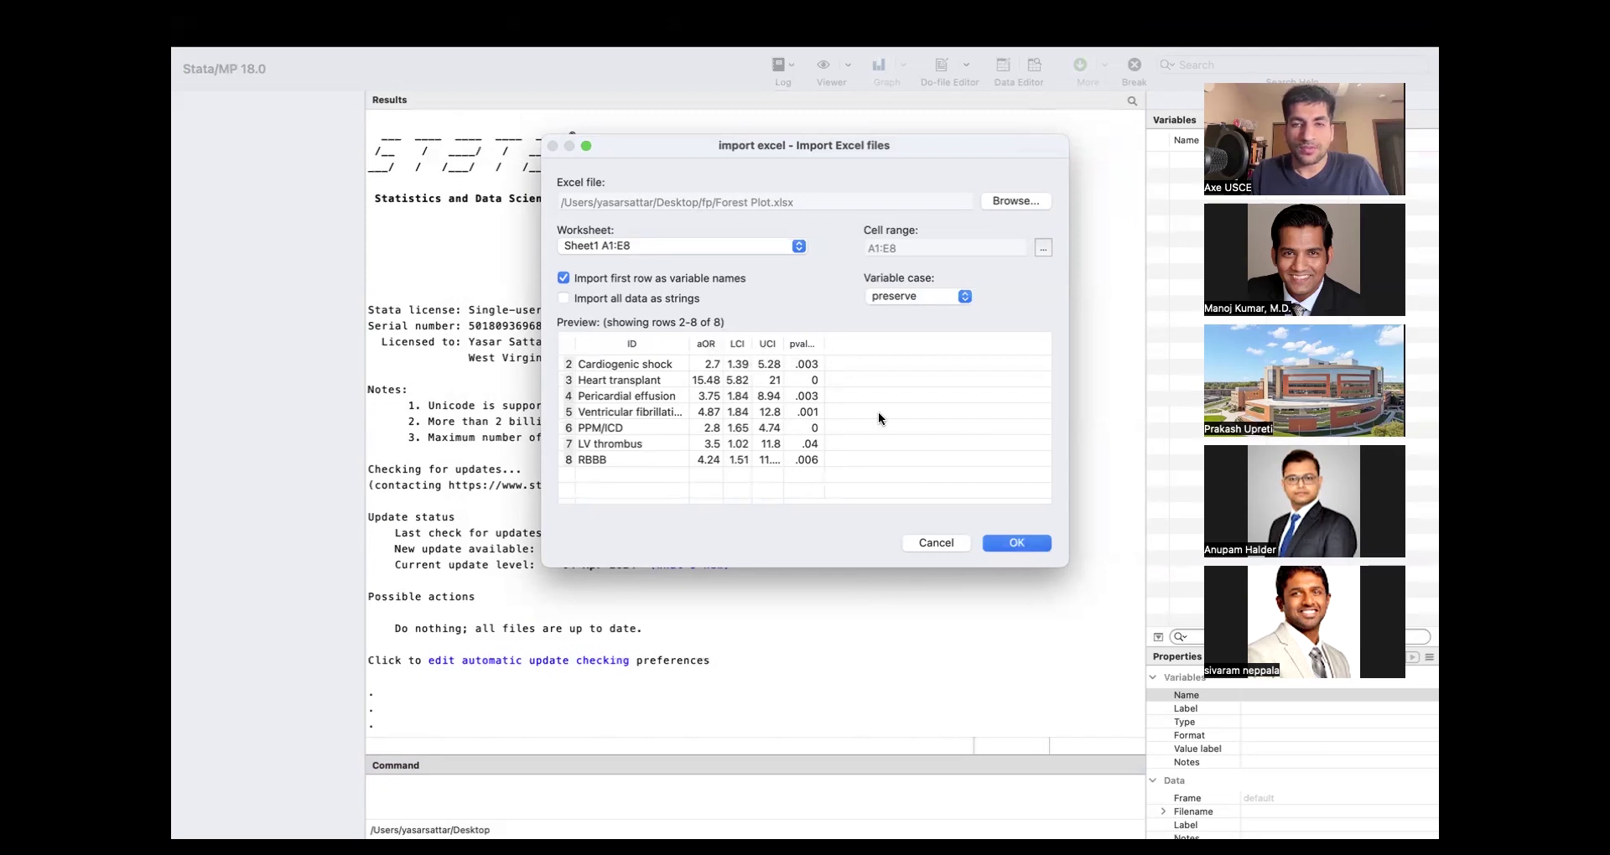
Import Sheet1 of Forest Plot.xlsx with lowercase variable names and open the imported dataset for browsing.
{"action": "left_click", "coordinate": [915, 298]}
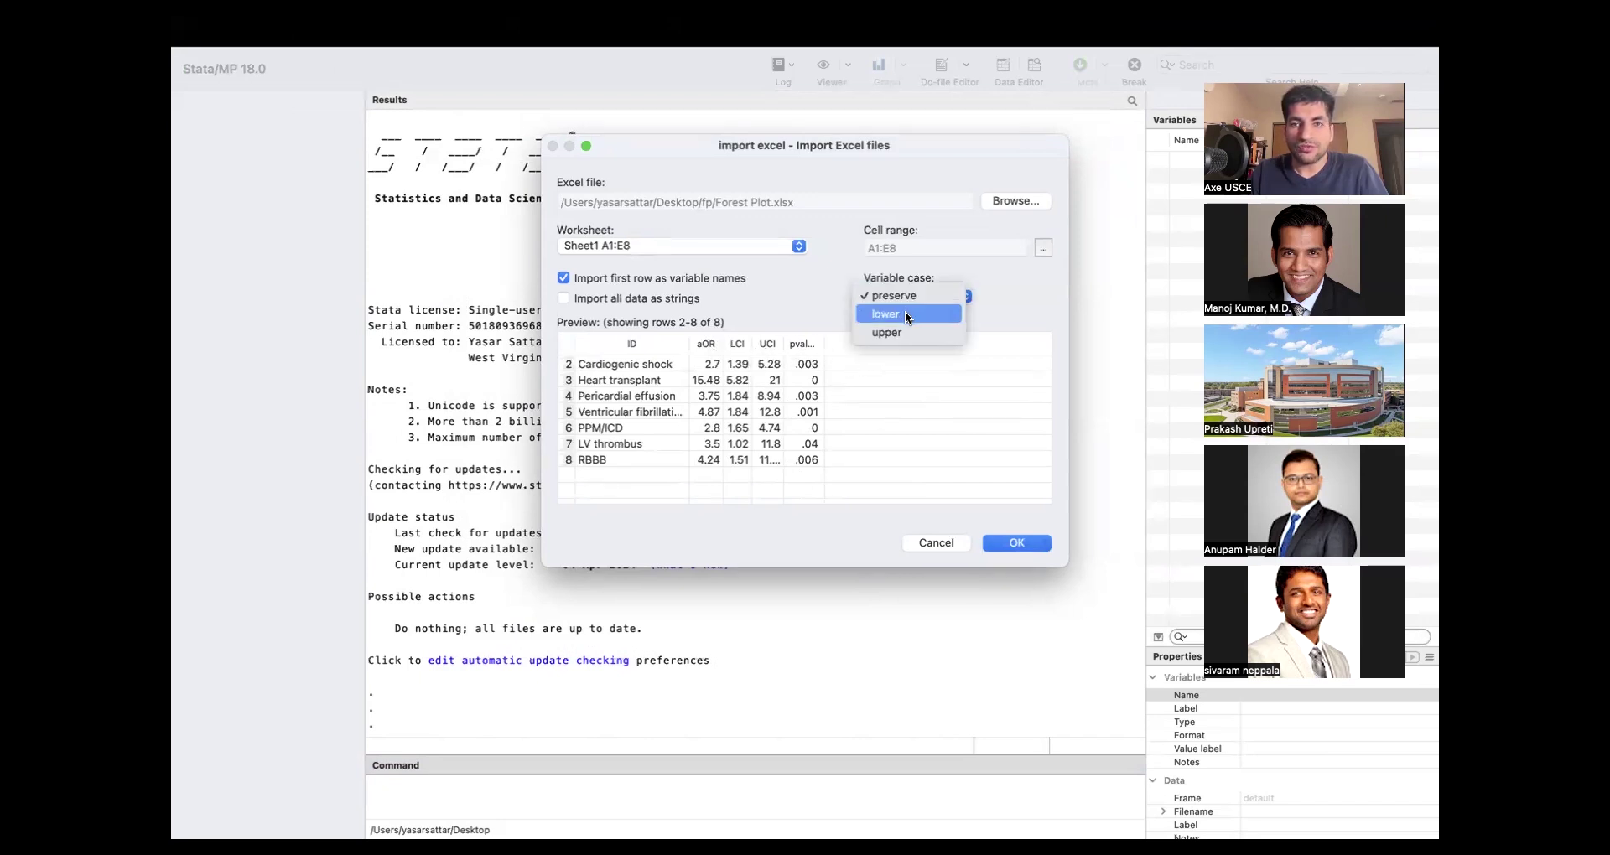
{"action": "left_click", "coordinate": [904, 312]}
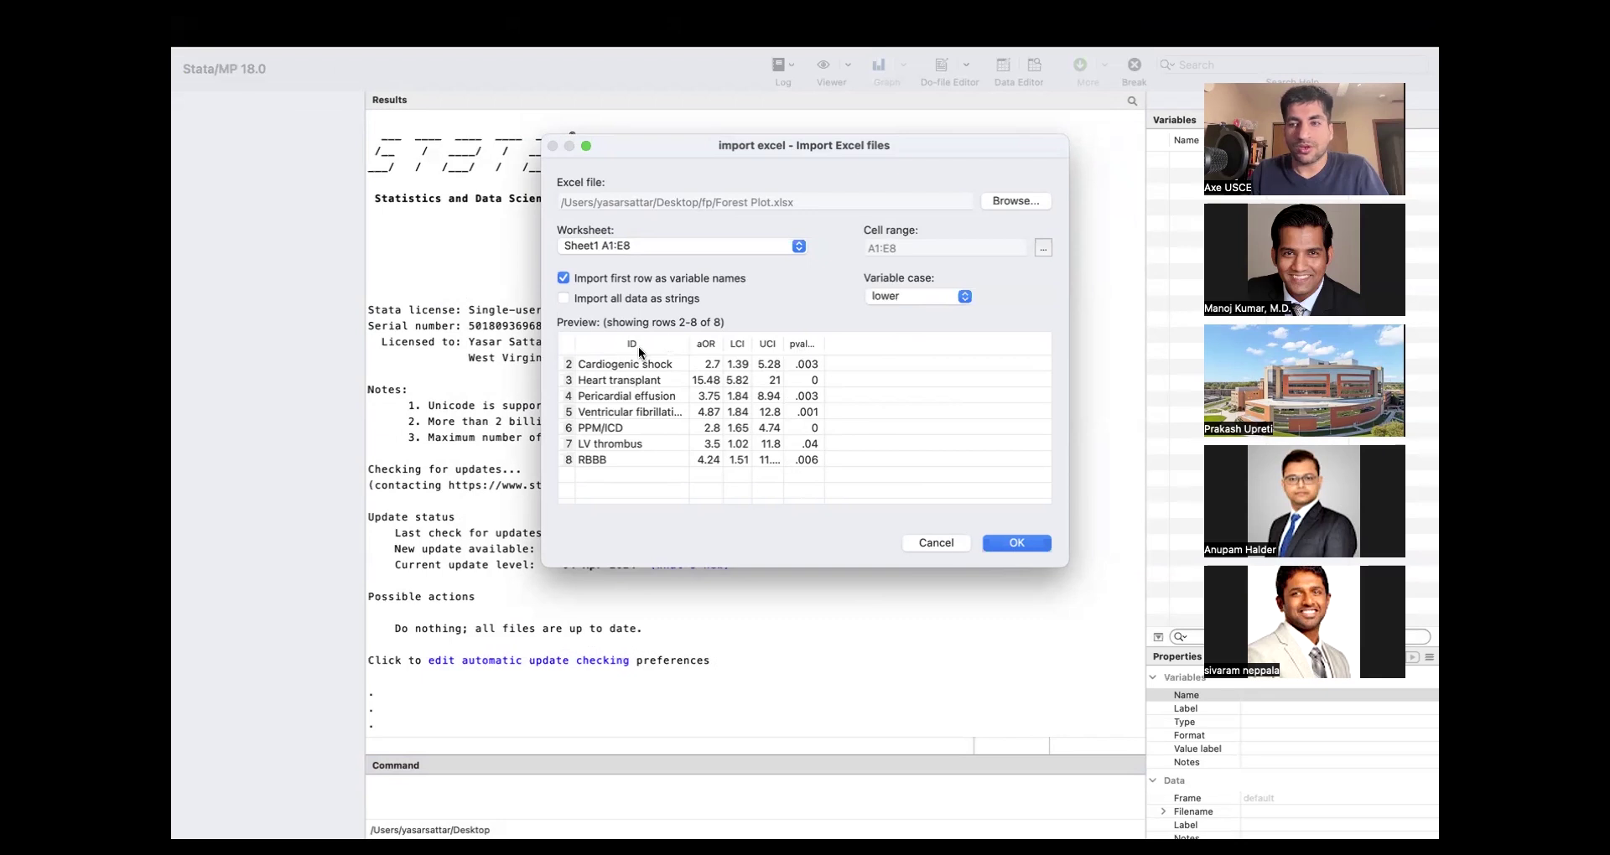
{"action": "left_click", "coordinate": [1011, 544]}
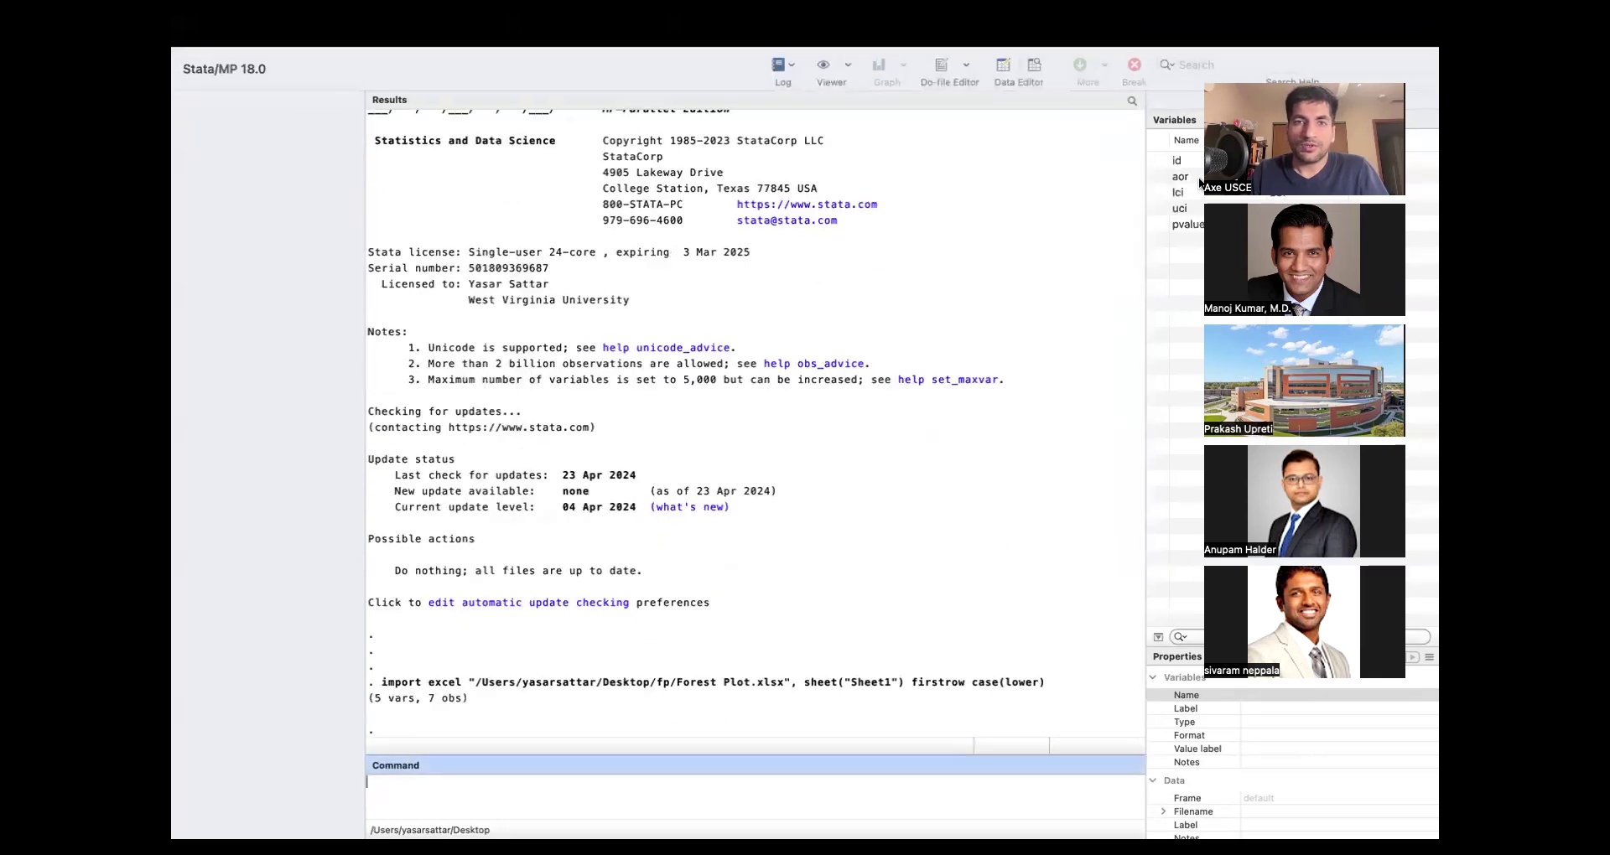
{"action": "left_click", "coordinate": [1034, 64]}
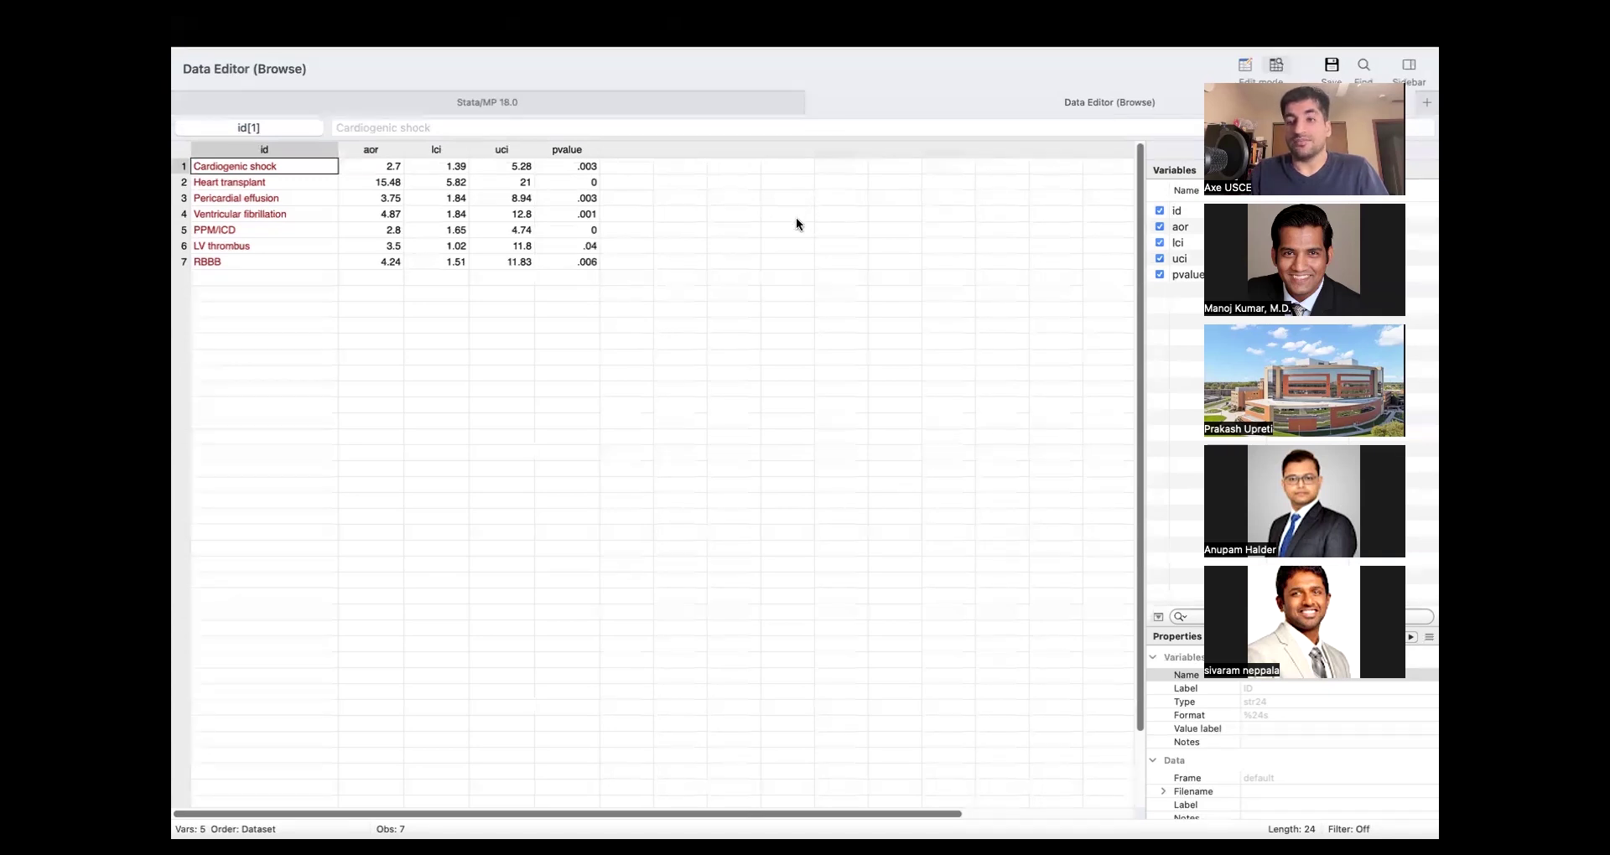
{"action": "mouse_move", "coordinate": [486, 35]}
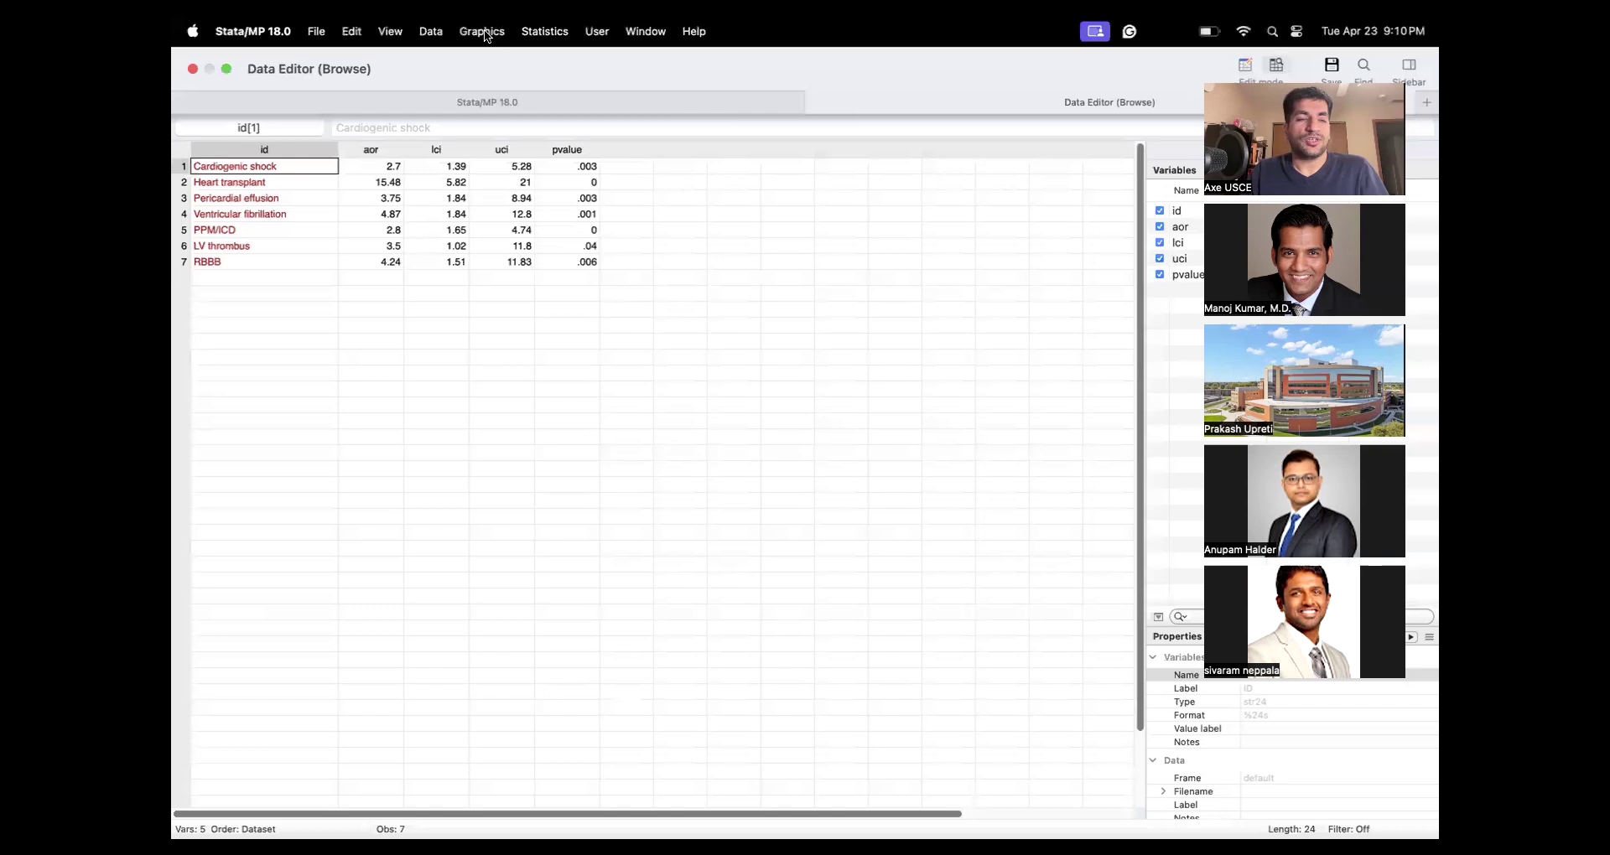
{"action": "left_click", "coordinate": [486, 103]}
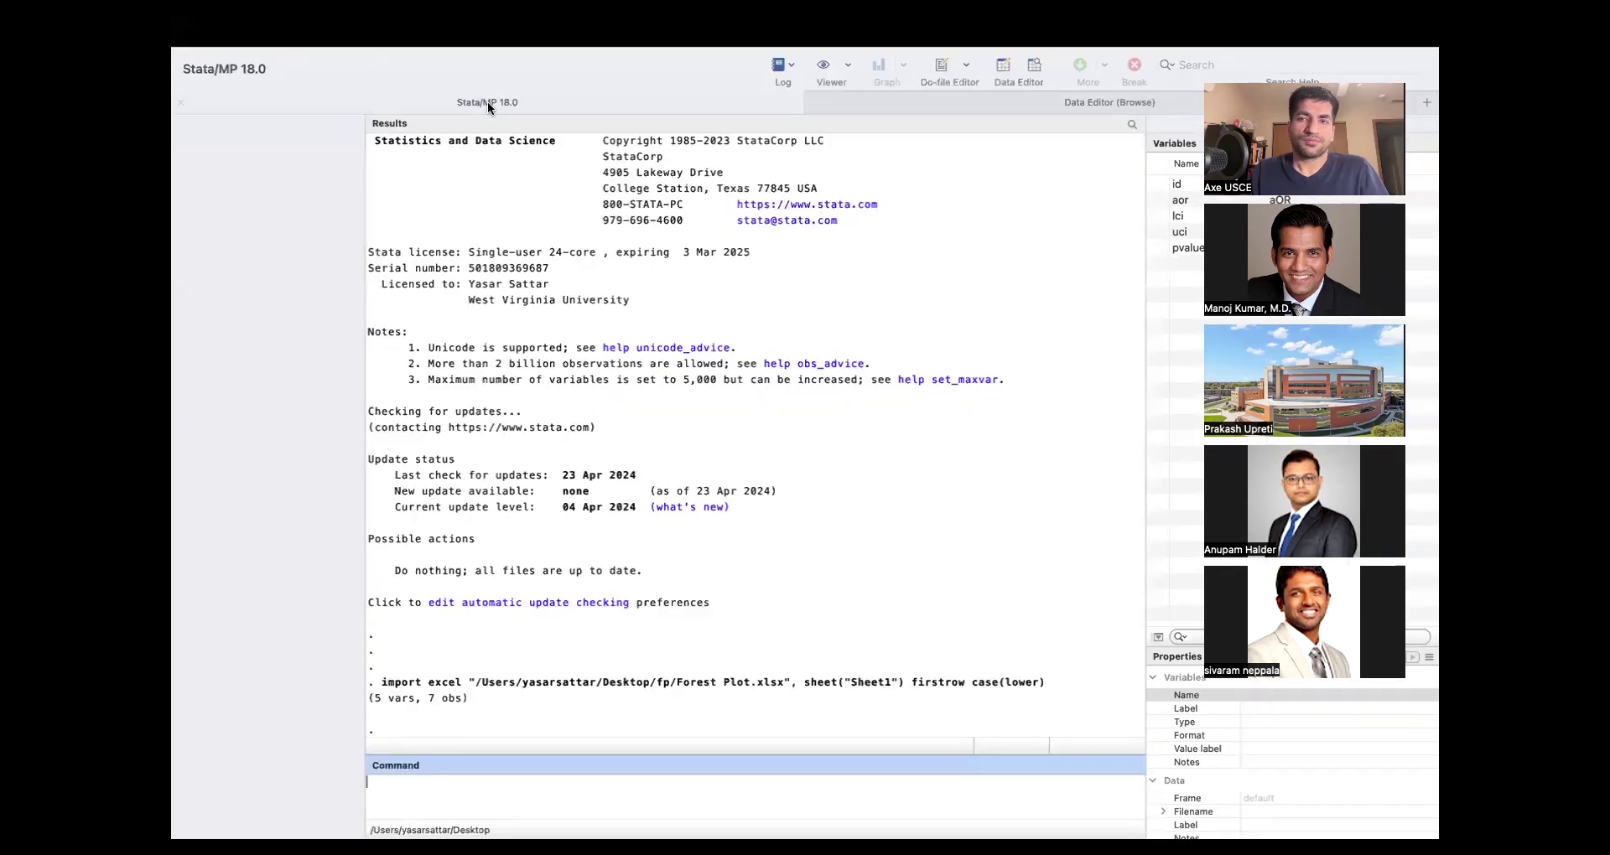
{"action": "left_click", "coordinate": [853, 103]}
{"action": "left_click", "coordinate": [717, 98]}
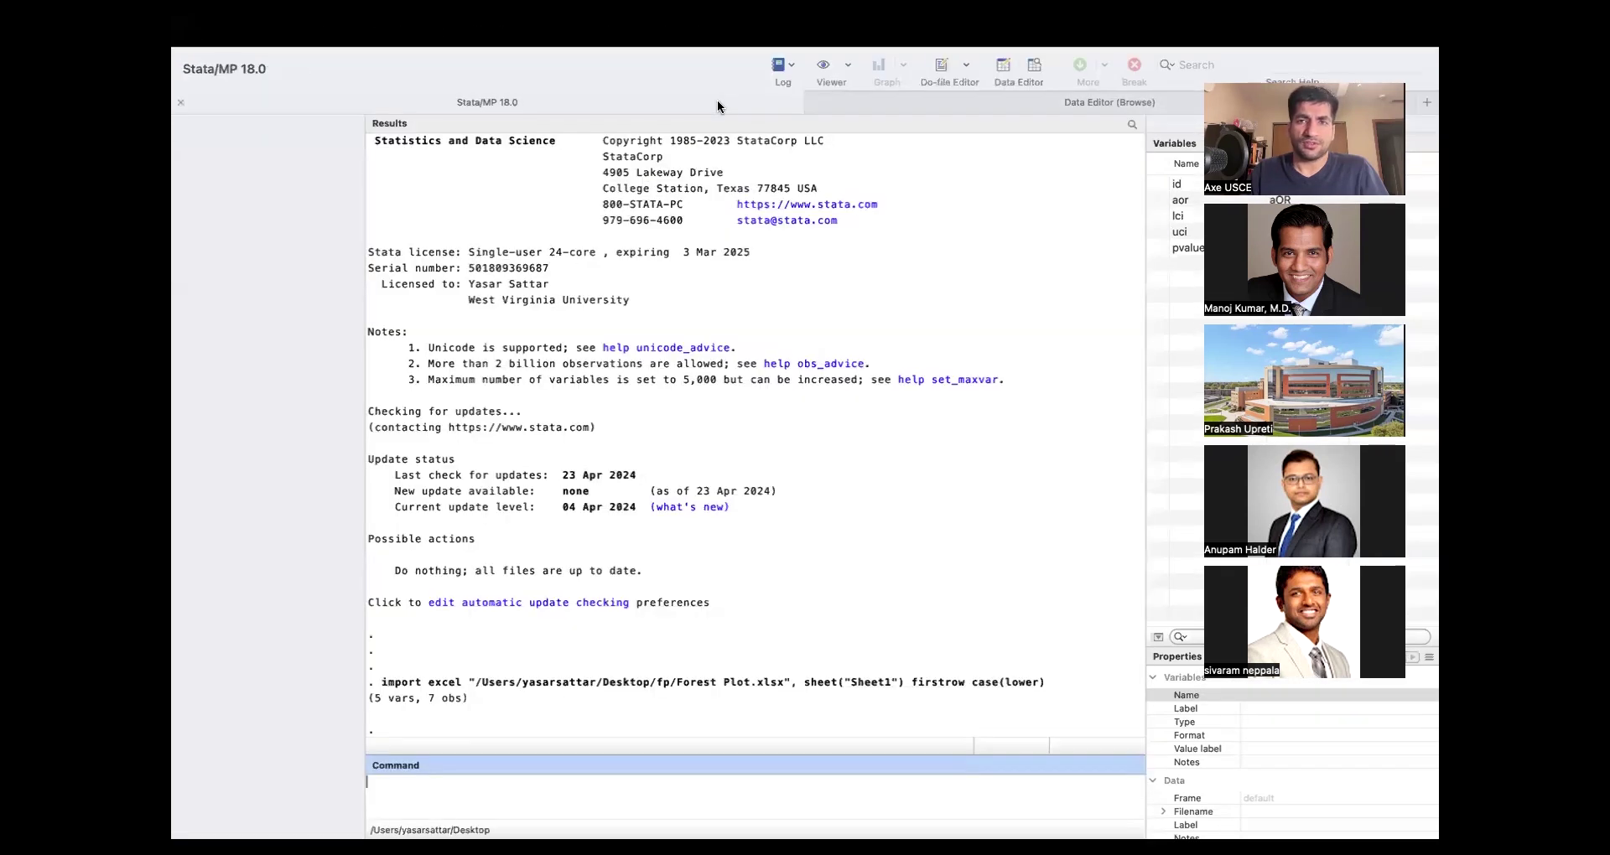
{"action": "left_click", "coordinate": [938, 67]}
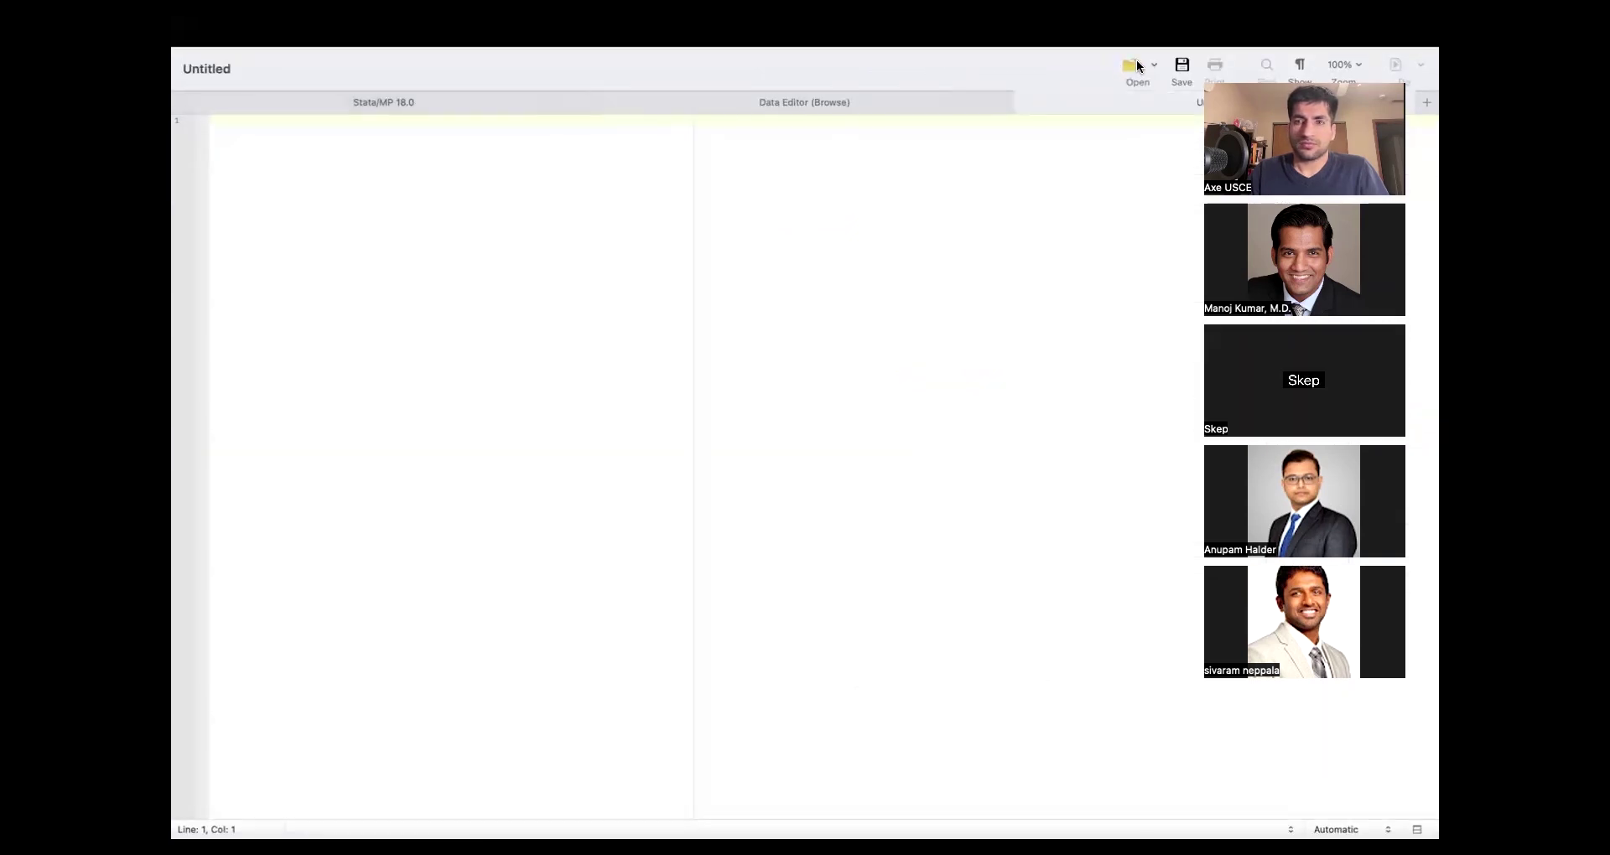
{"action": "left_click_drag", "start_coordinate": [1327, 74], "coordinate": [1353, 208]}
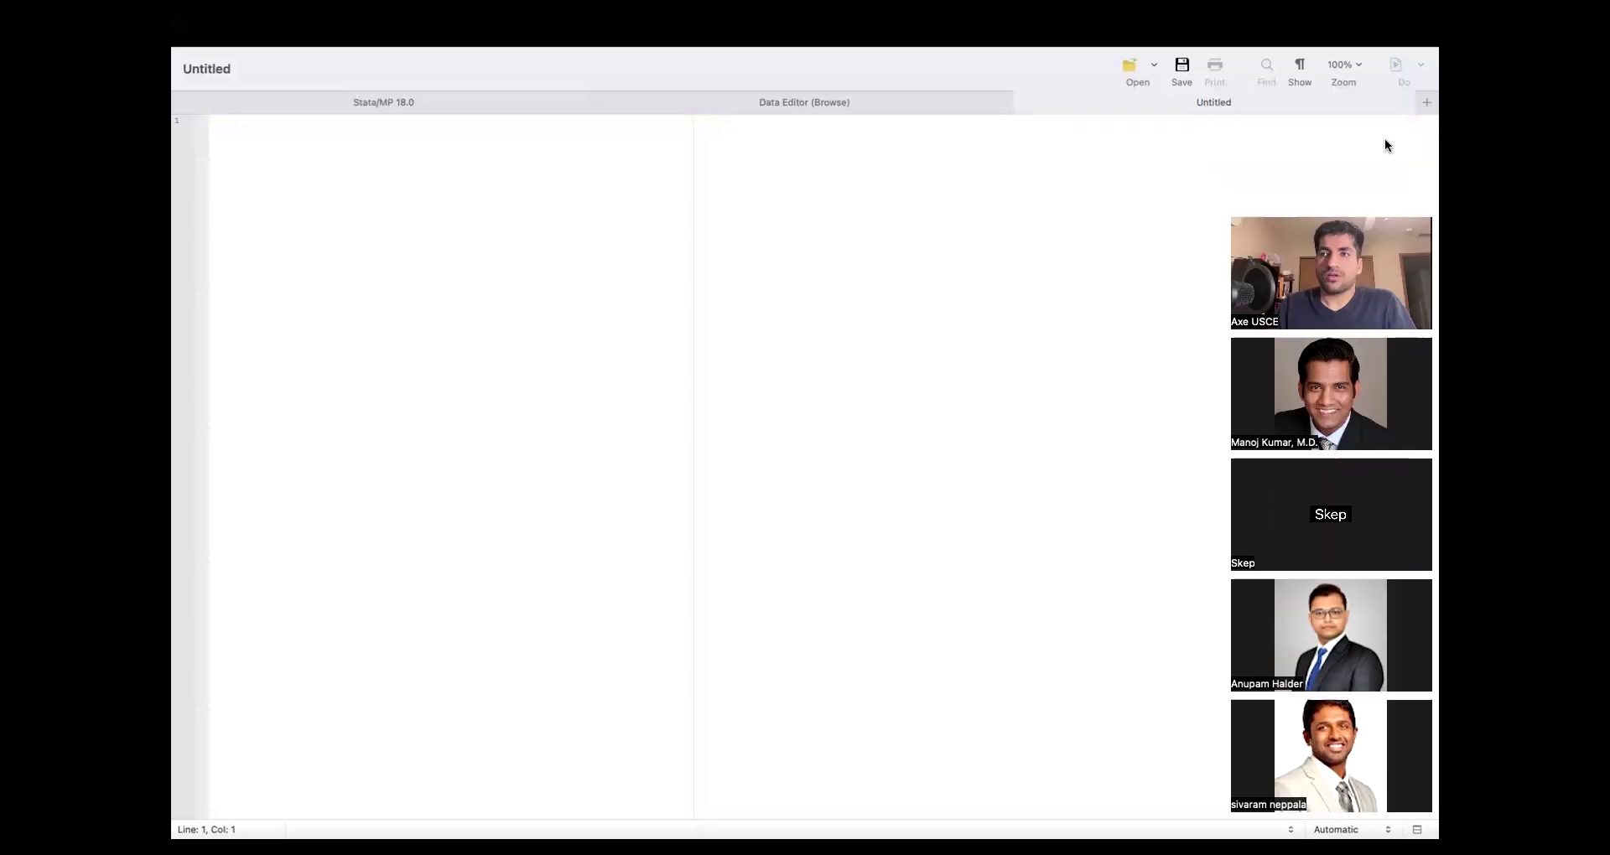
{"action": "left_click", "coordinate": [1022, 102]}
Leave full-screen mode, uncover the desktop, and open the Forest Plot workbook from the fp folder in Excel.
{"action": "left_click", "coordinate": [226, 71]}
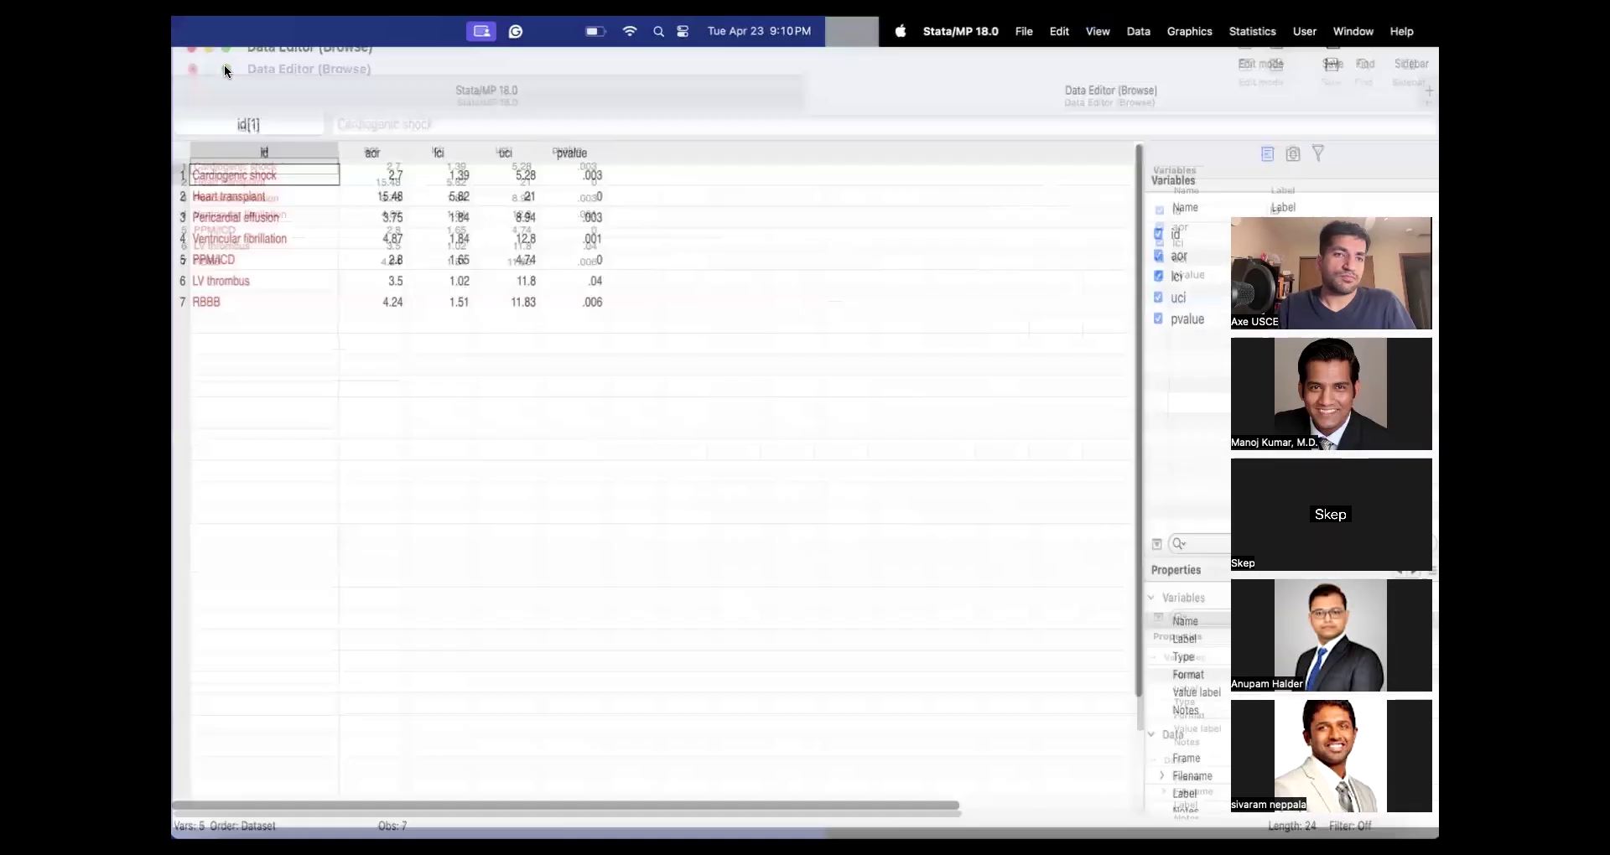
{"action": "left_click_drag", "start_coordinate": [1154, 104], "coordinate": [1139, 319]}
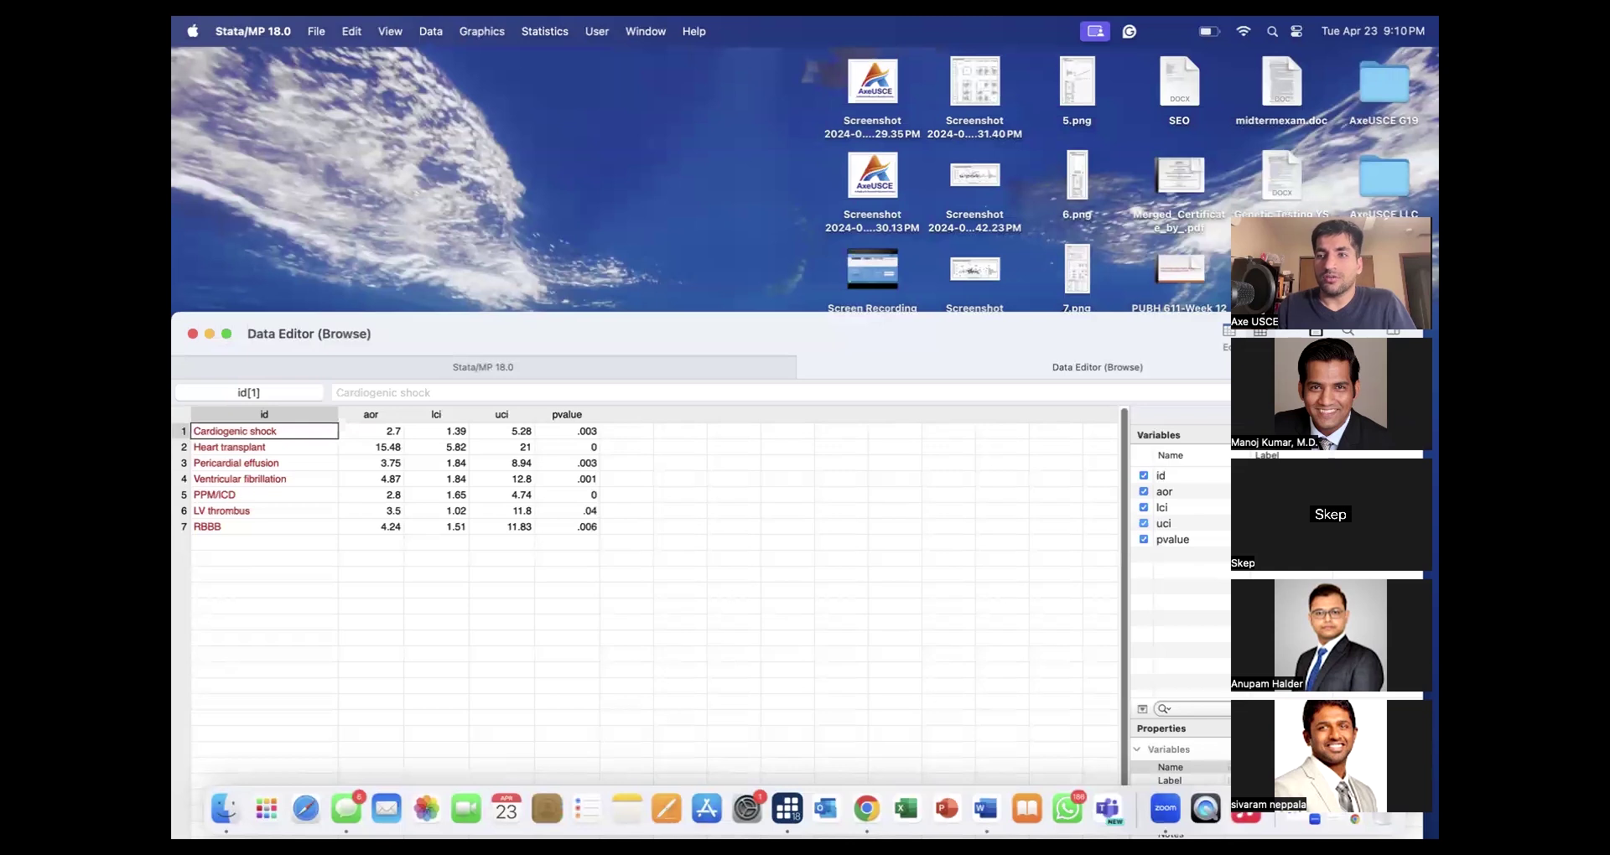
{"action": "left_click_drag", "start_coordinate": [1069, 344], "coordinate": [922, 587]}
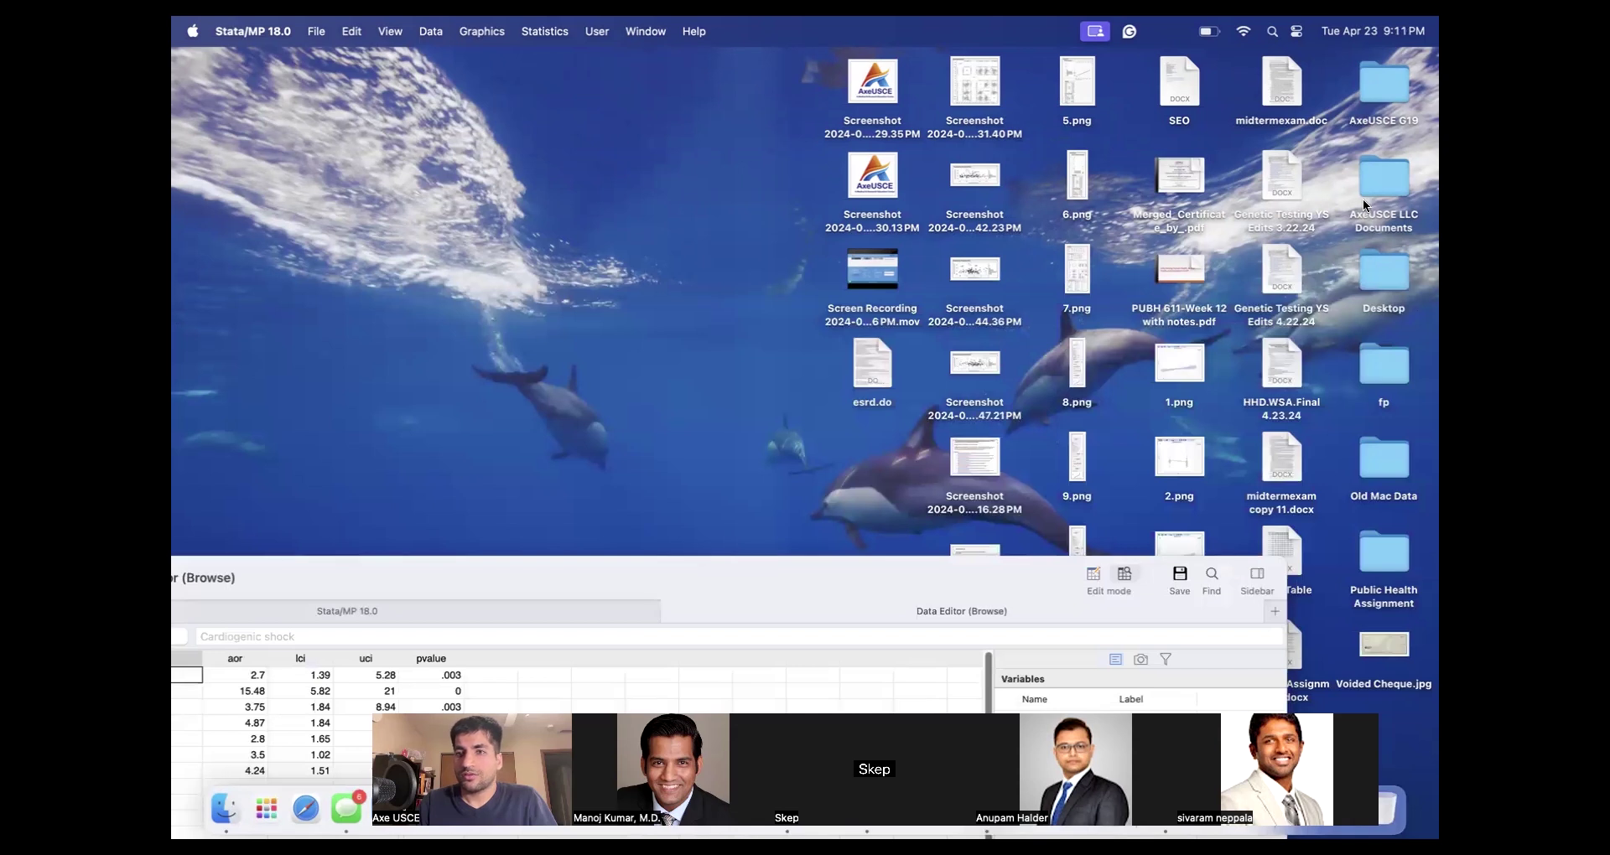
{"action": "double_click", "coordinate": [1375, 361]}
{"action": "left_click", "coordinate": [597, 215]}
{"action": "double_click", "coordinate": [597, 216]}
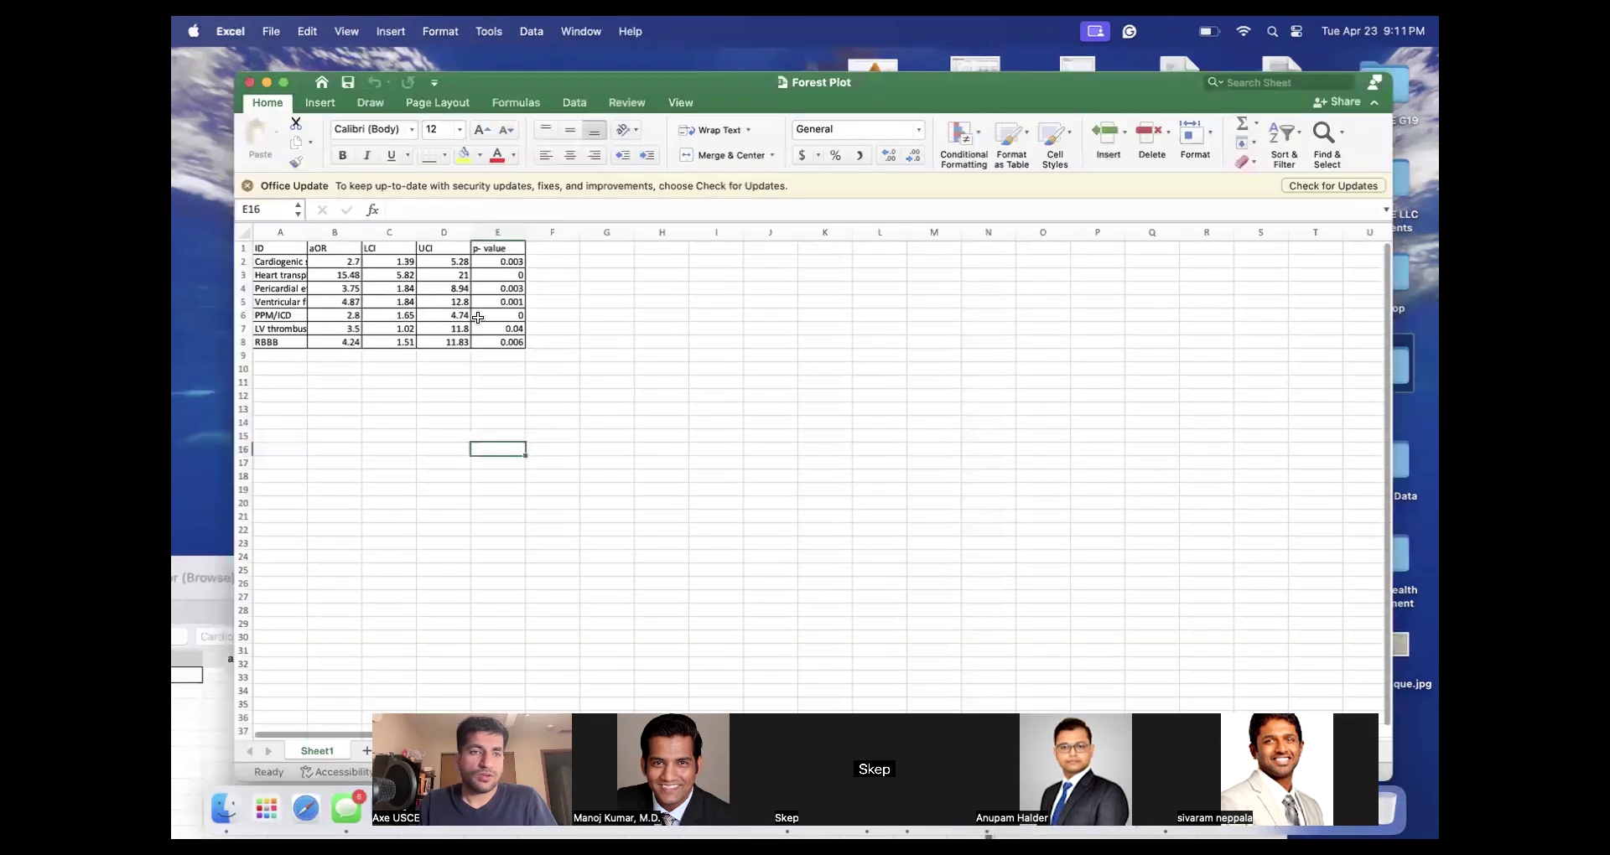
Copy the whole forest plot table, A1:E8, into a new blank workbook.
{"action": "left_click", "coordinate": [557, 363]}
{"action": "left_click", "coordinate": [597, 270]}
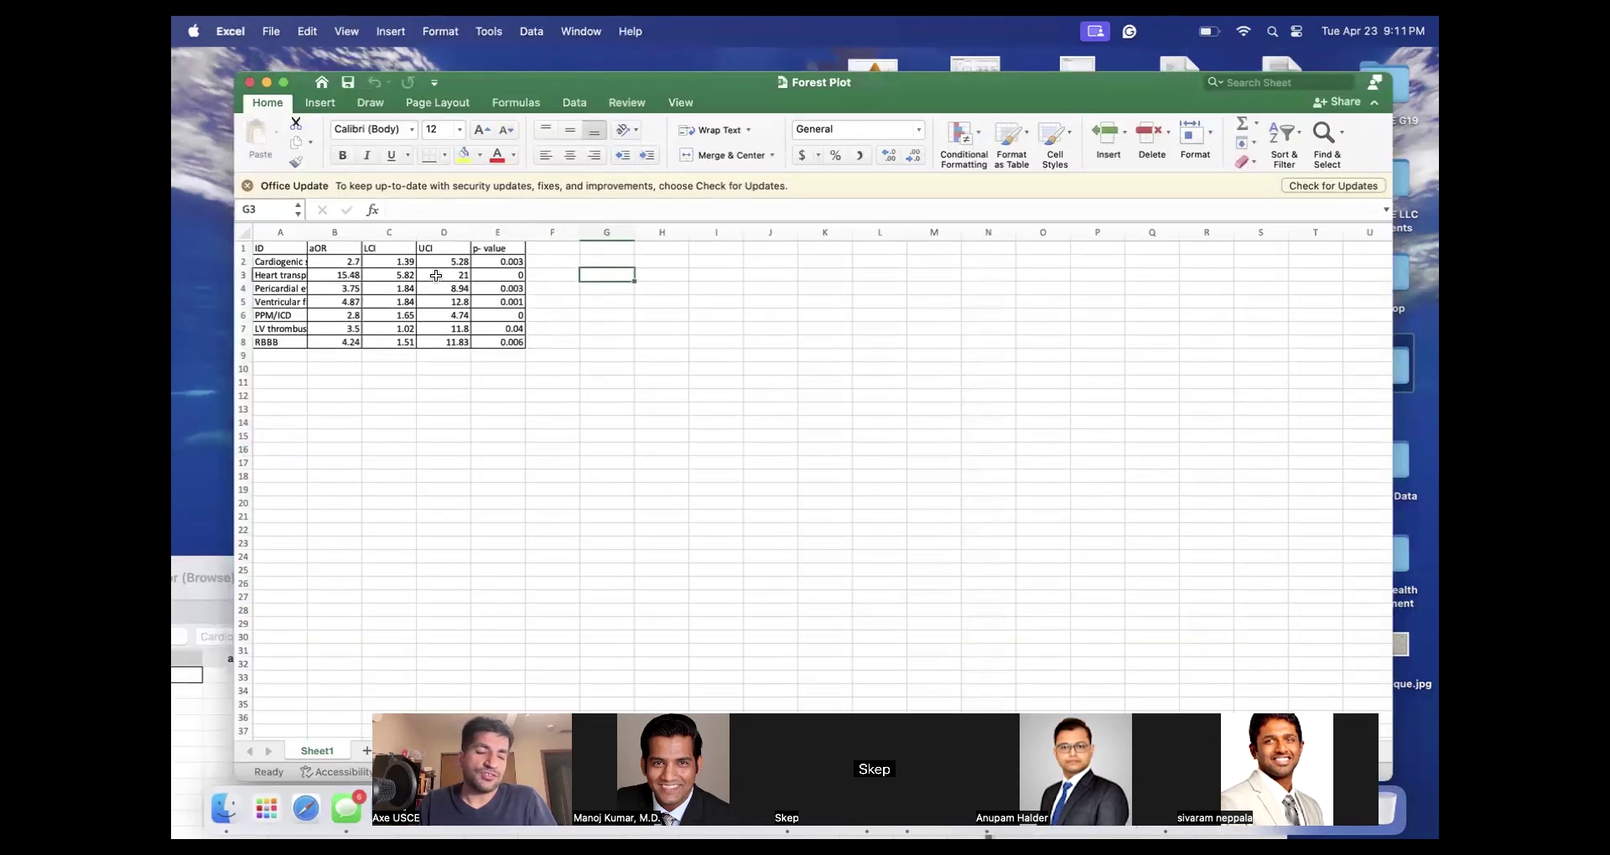
{"action": "left_click_drag", "start_coordinate": [258, 248], "coordinate": [499, 338]}
{"action": "key", "text": "super+c"}
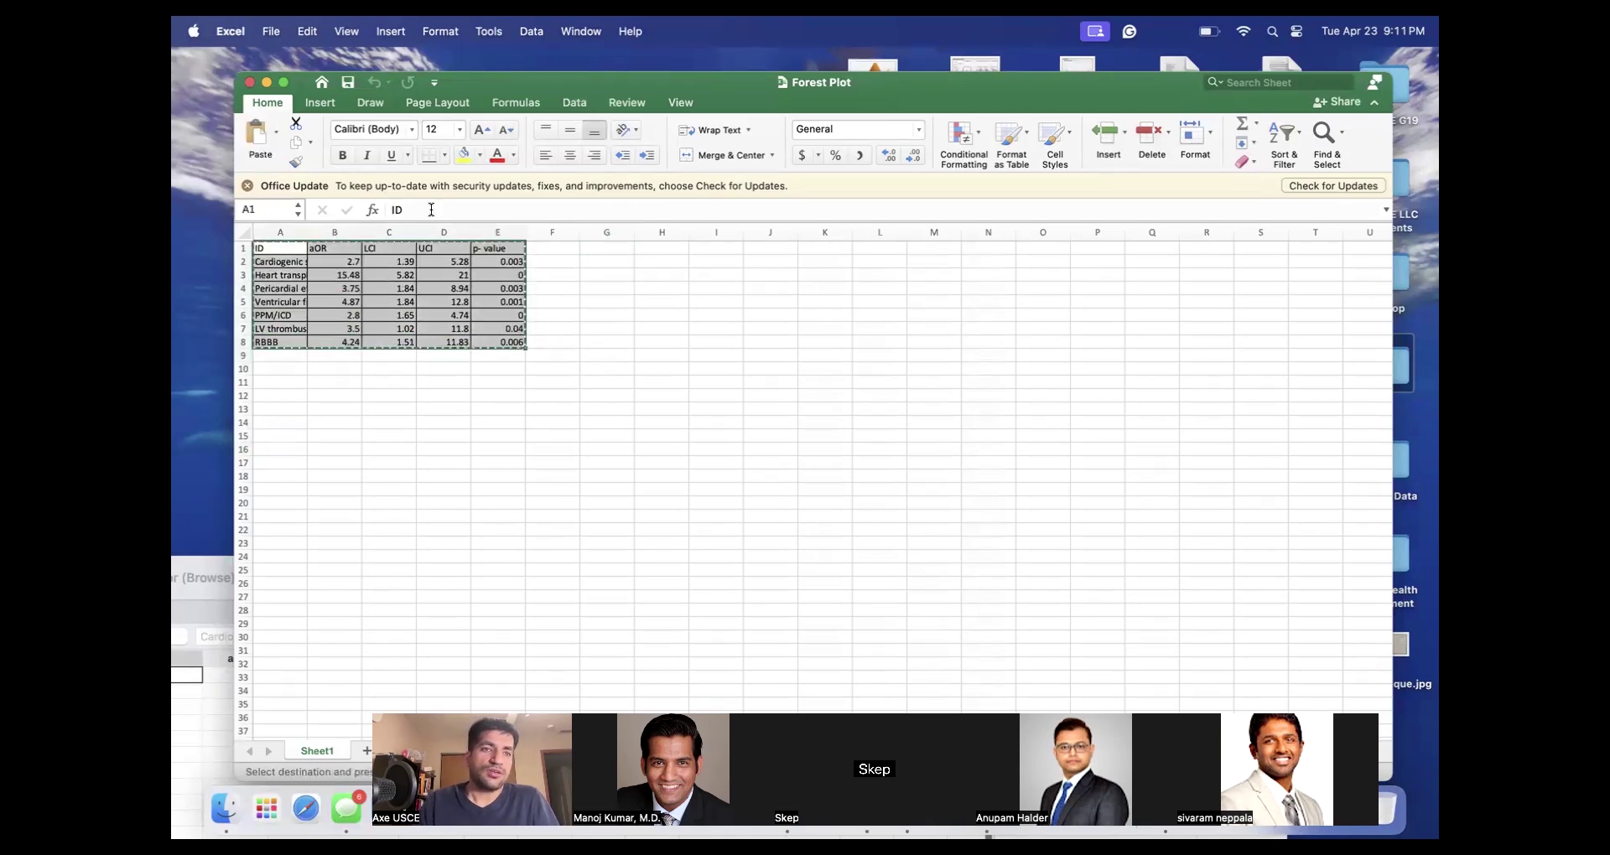
{"action": "left_click", "coordinate": [272, 32]}
{"action": "left_click", "coordinate": [284, 60]}
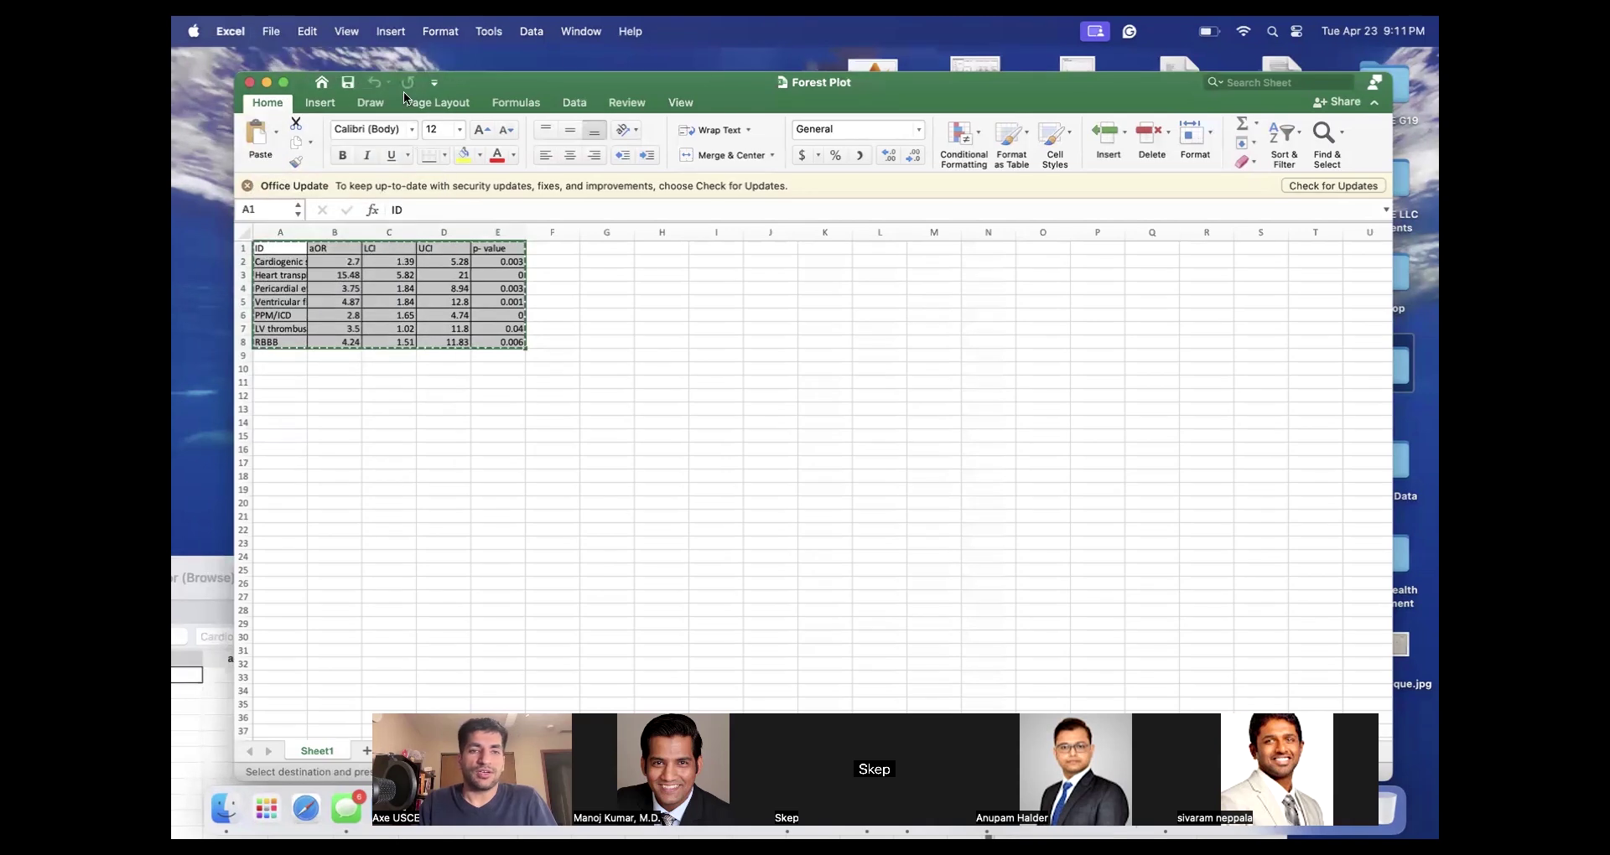
{"action": "key", "text": "super+v"}
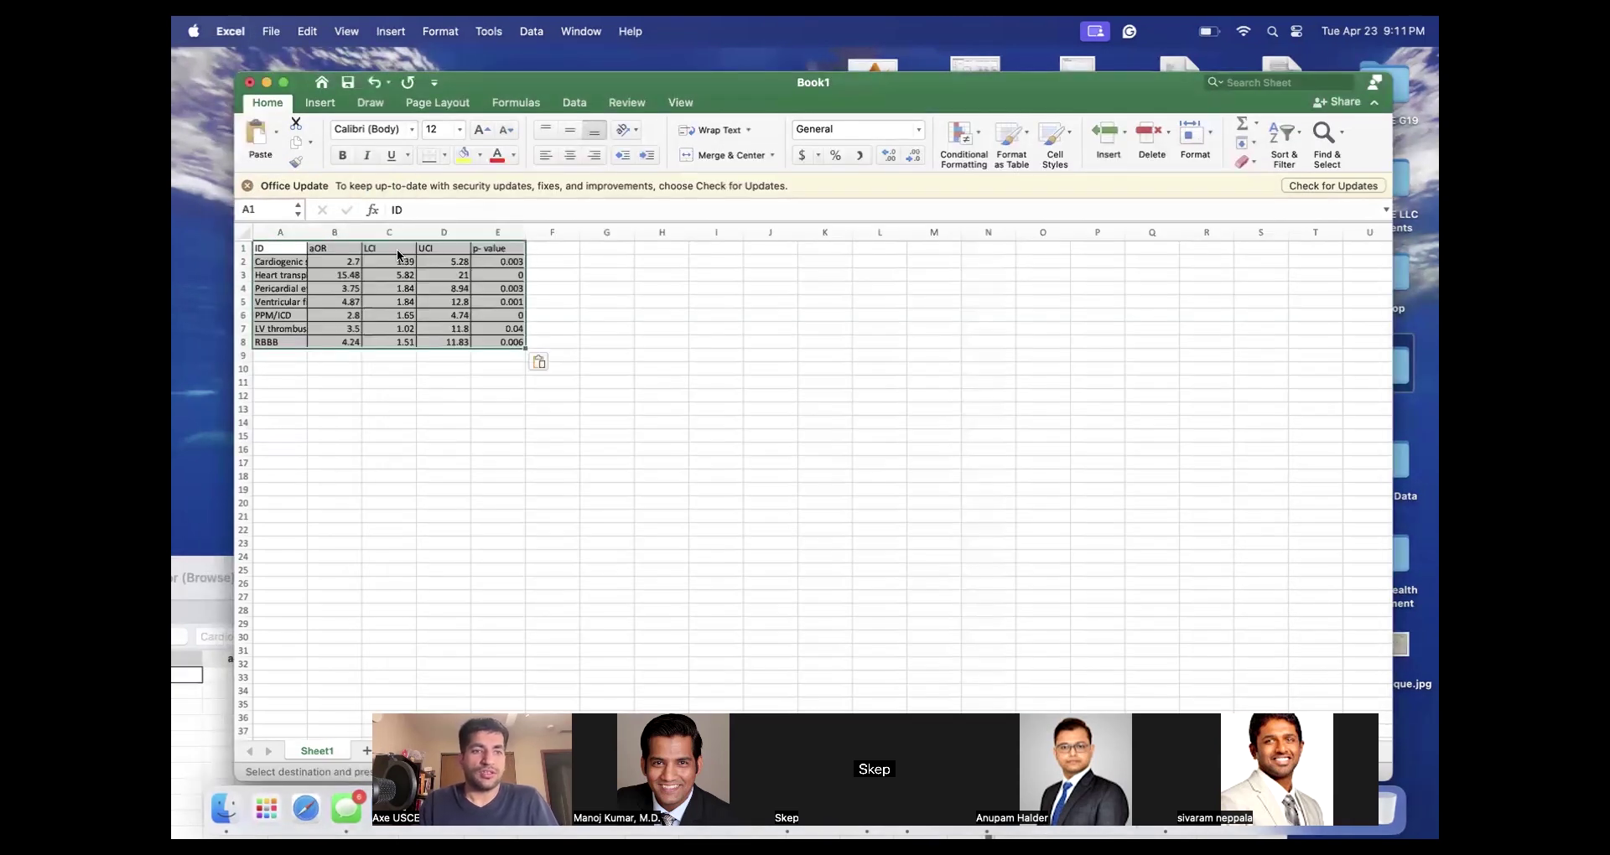
Apply cell borders to the pasted table, then close the new workbook without saving it.
{"action": "left_click", "coordinate": [593, 297]}
{"action": "left_click_drag", "start_coordinate": [513, 341], "coordinate": [265, 239]}
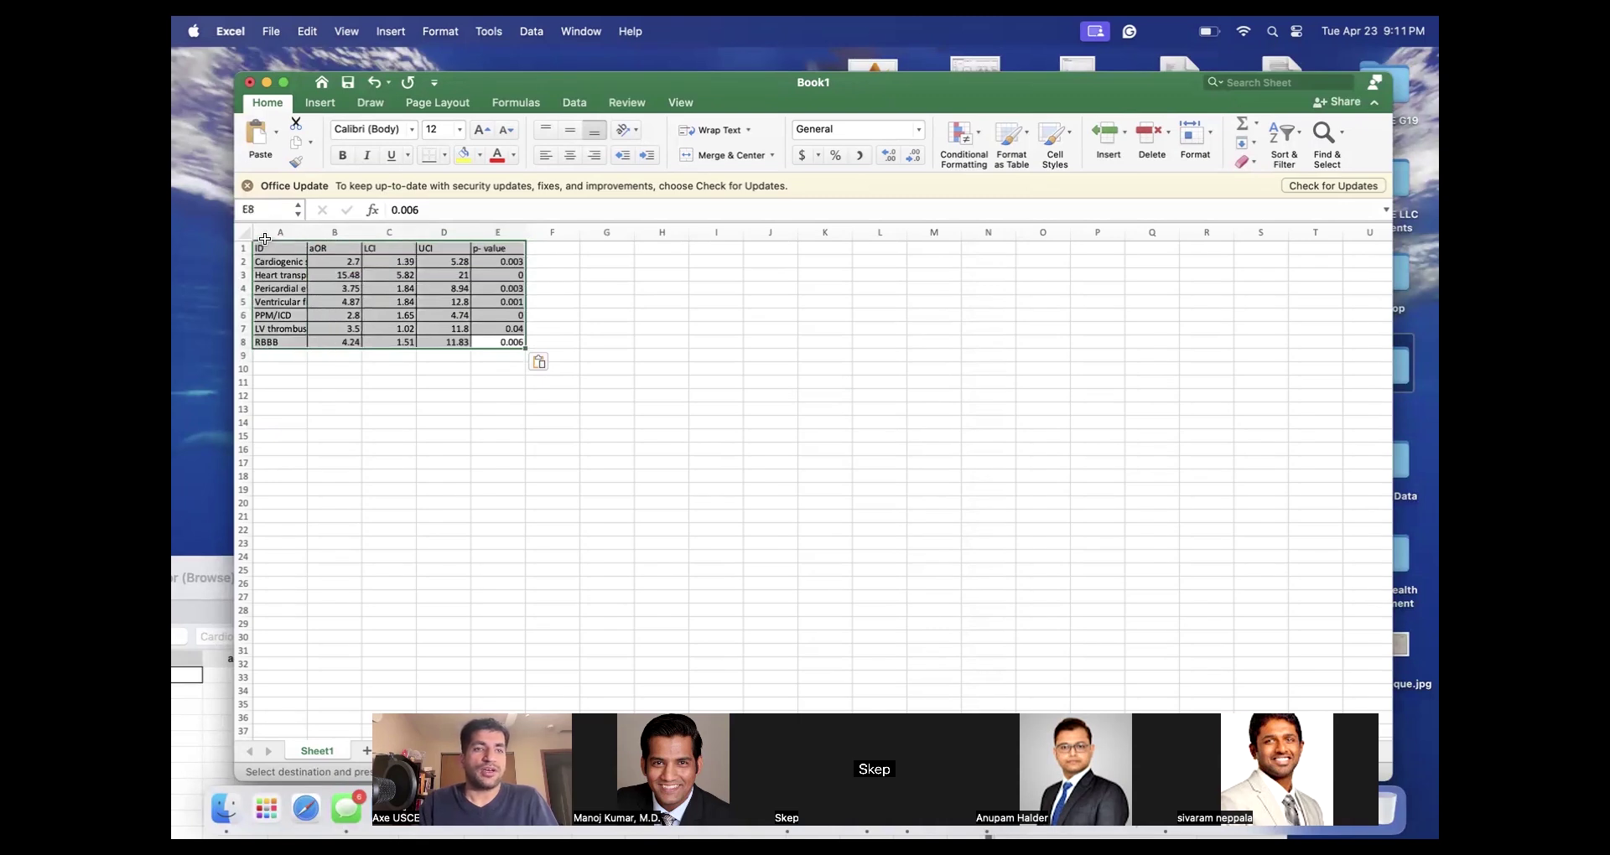
{"action": "left_click", "coordinate": [444, 156]}
{"action": "left_click", "coordinate": [456, 309]}
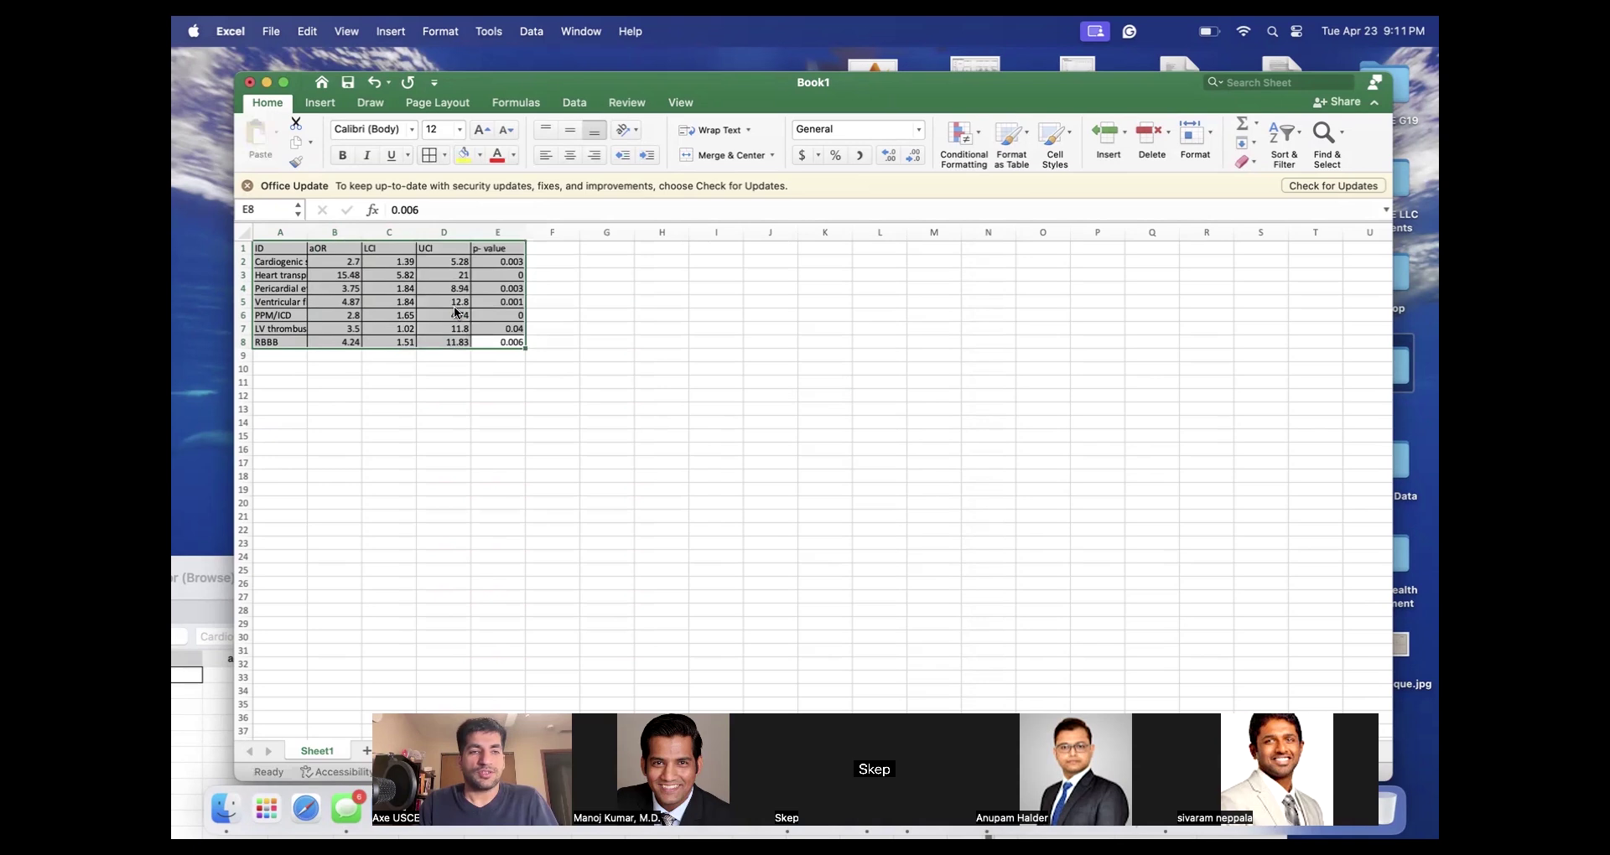
{"action": "left_click", "coordinate": [249, 83]}
{"action": "left_click", "coordinate": [811, 497]}
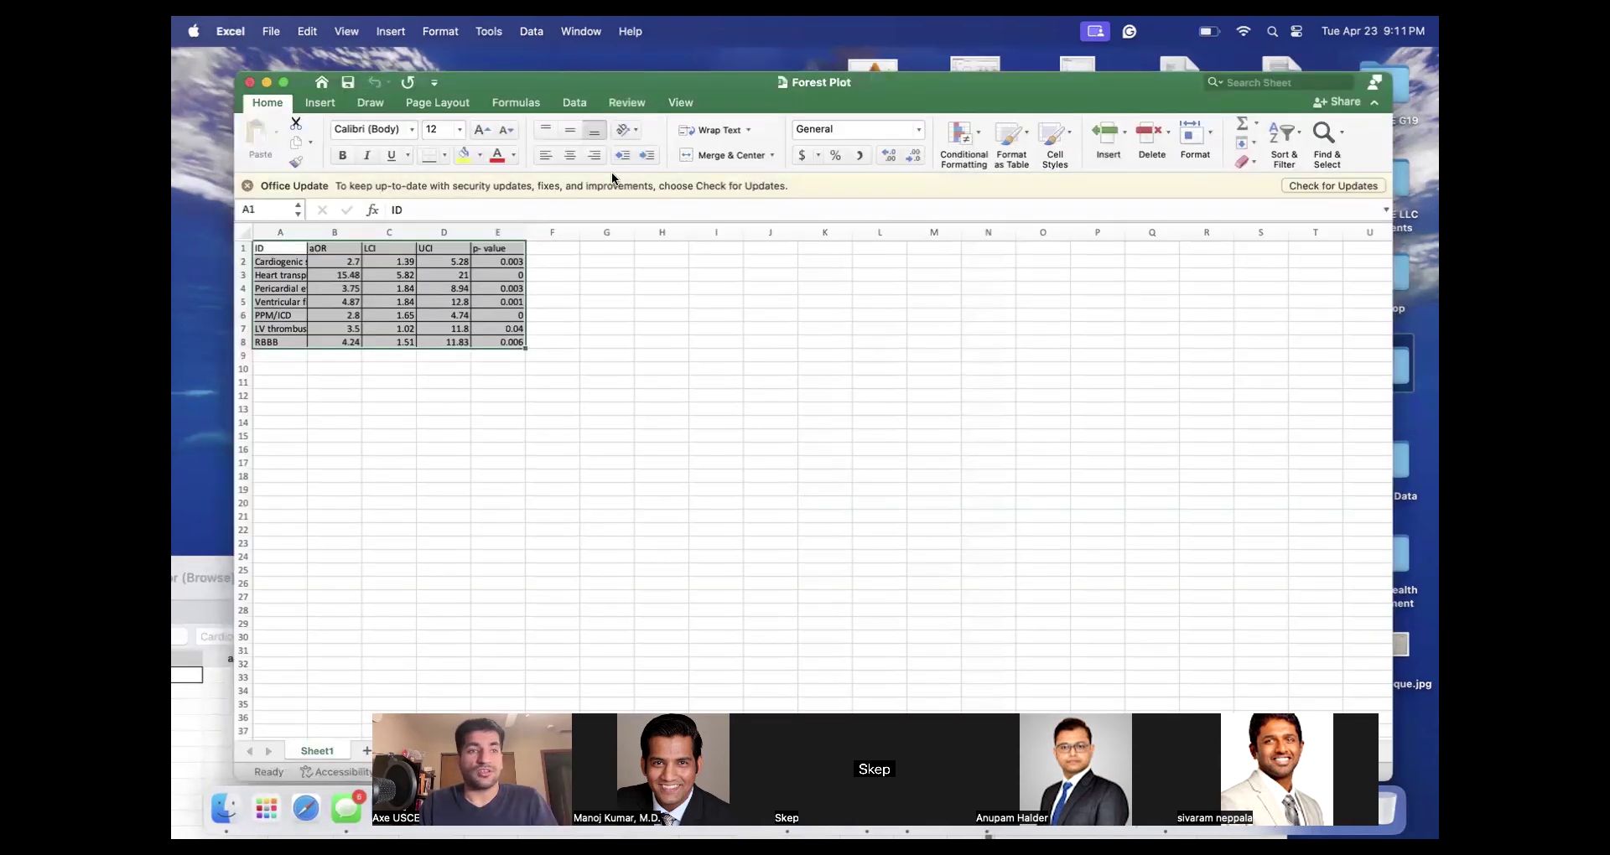
Close the Forest Plot workbook and bring the main Stata results window back into full view.
{"action": "left_click", "coordinate": [249, 83]}
{"action": "left_click_drag", "start_coordinate": [505, 578], "coordinate": [667, 144]}
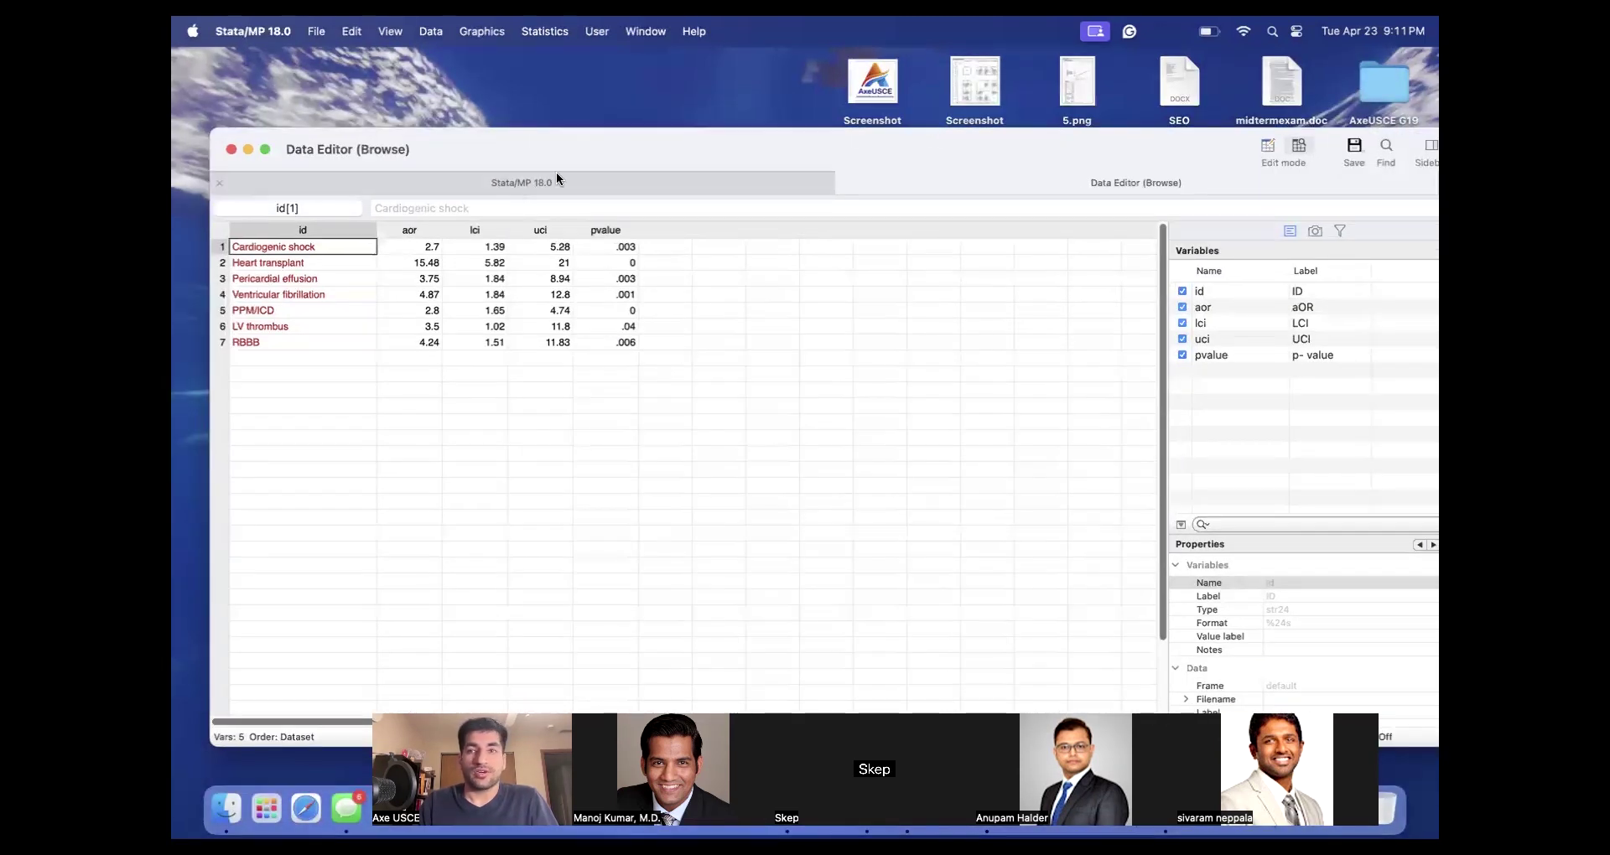
{"action": "left_click", "coordinate": [505, 181]}
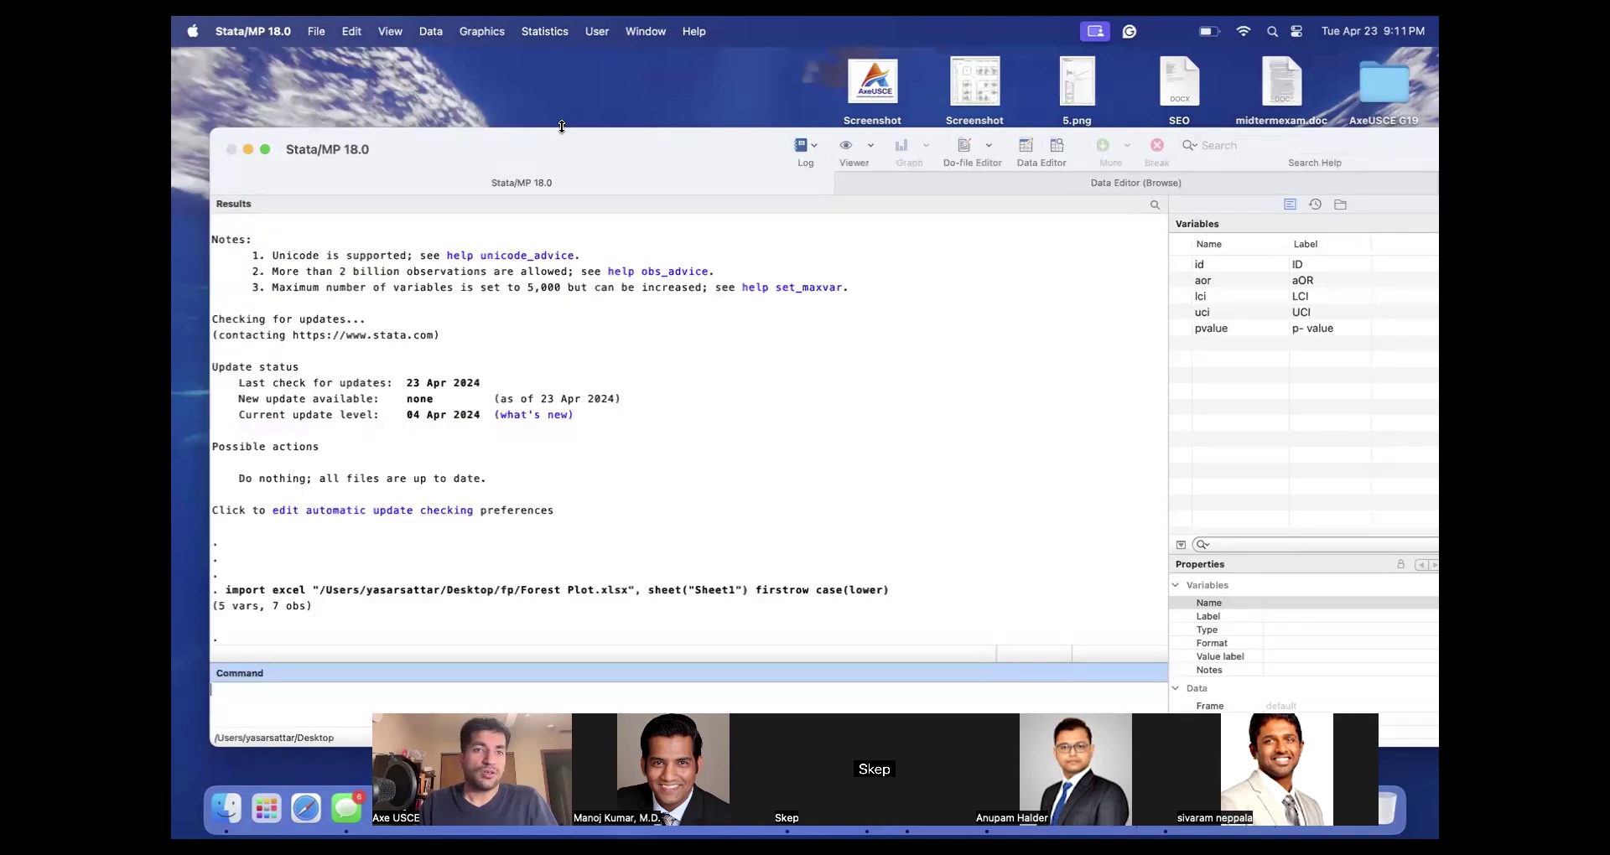
{"action": "left_click_drag", "start_coordinate": [560, 128], "coordinate": [563, 49]}
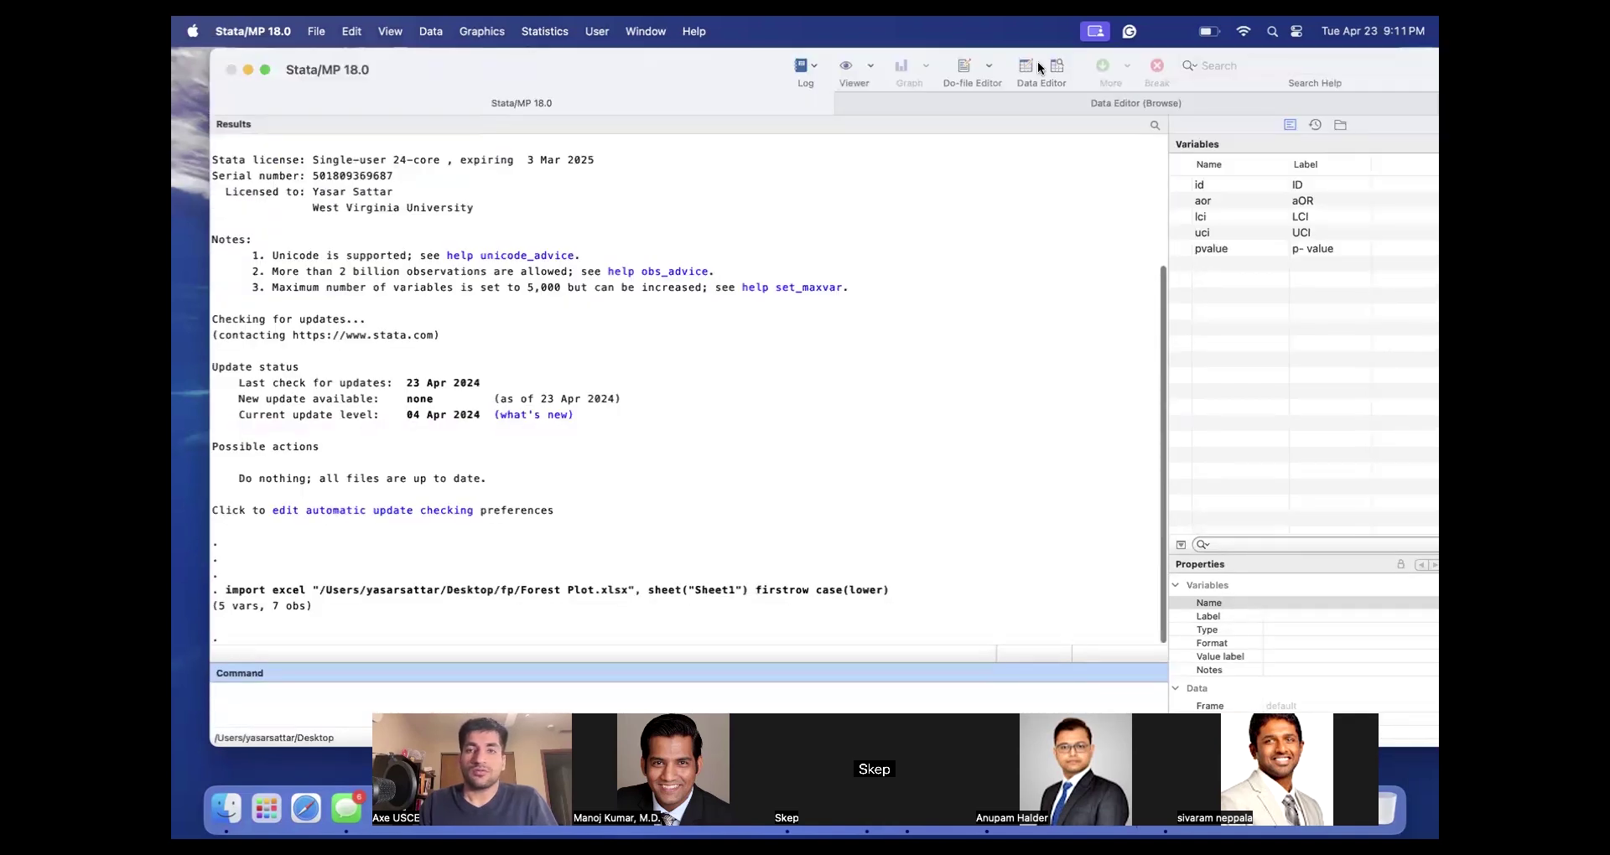
Open FP.do from the fp folder in the Do-file Editor.
{"action": "left_click", "coordinate": [963, 67]}
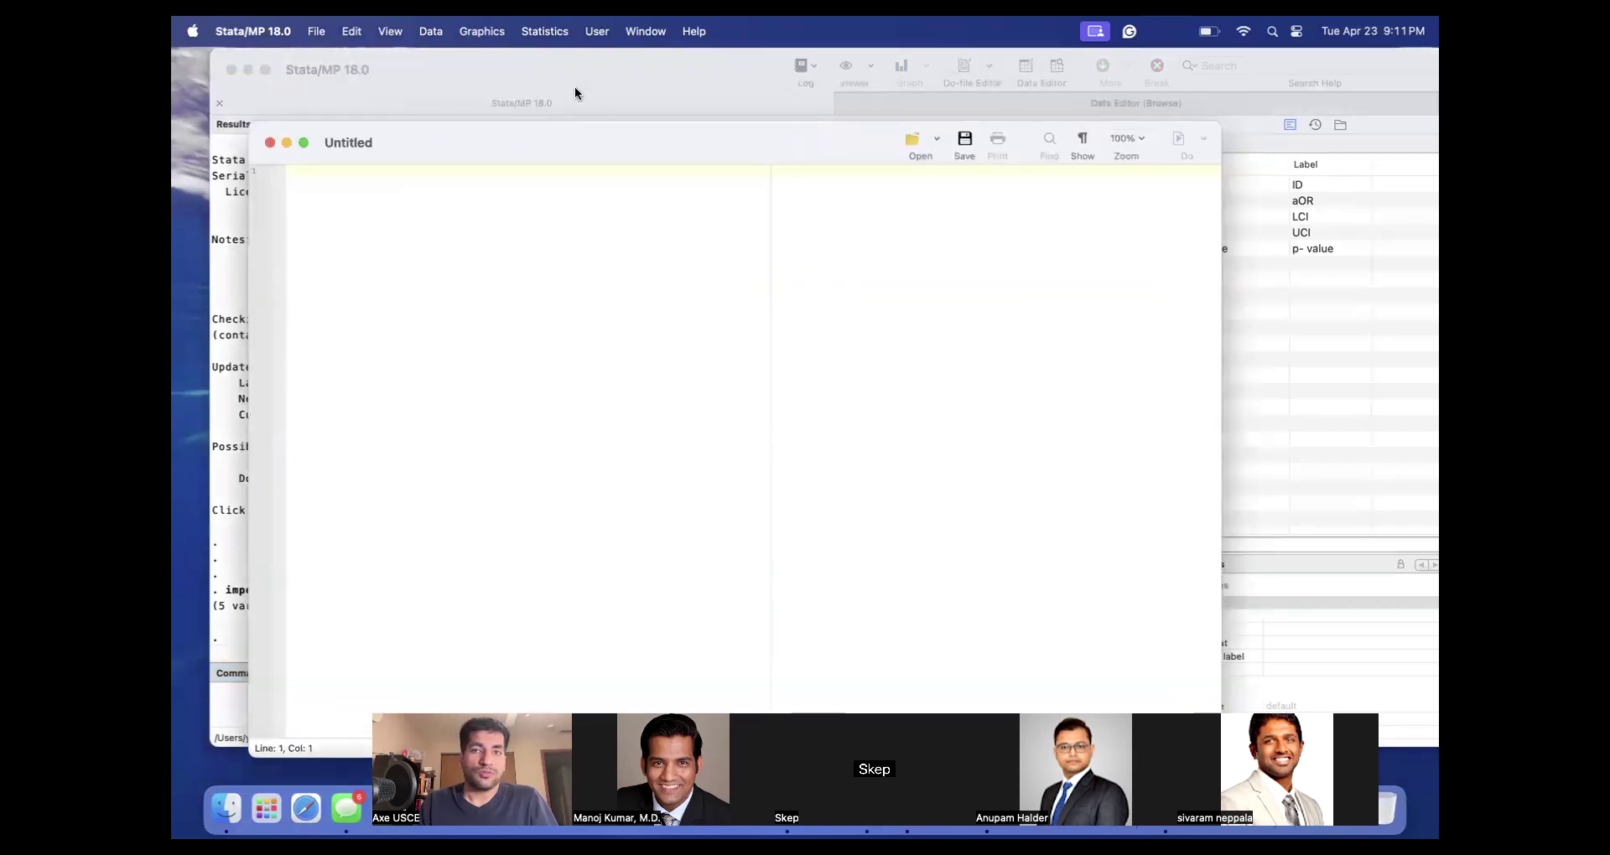
{"action": "left_click", "coordinate": [922, 141]}
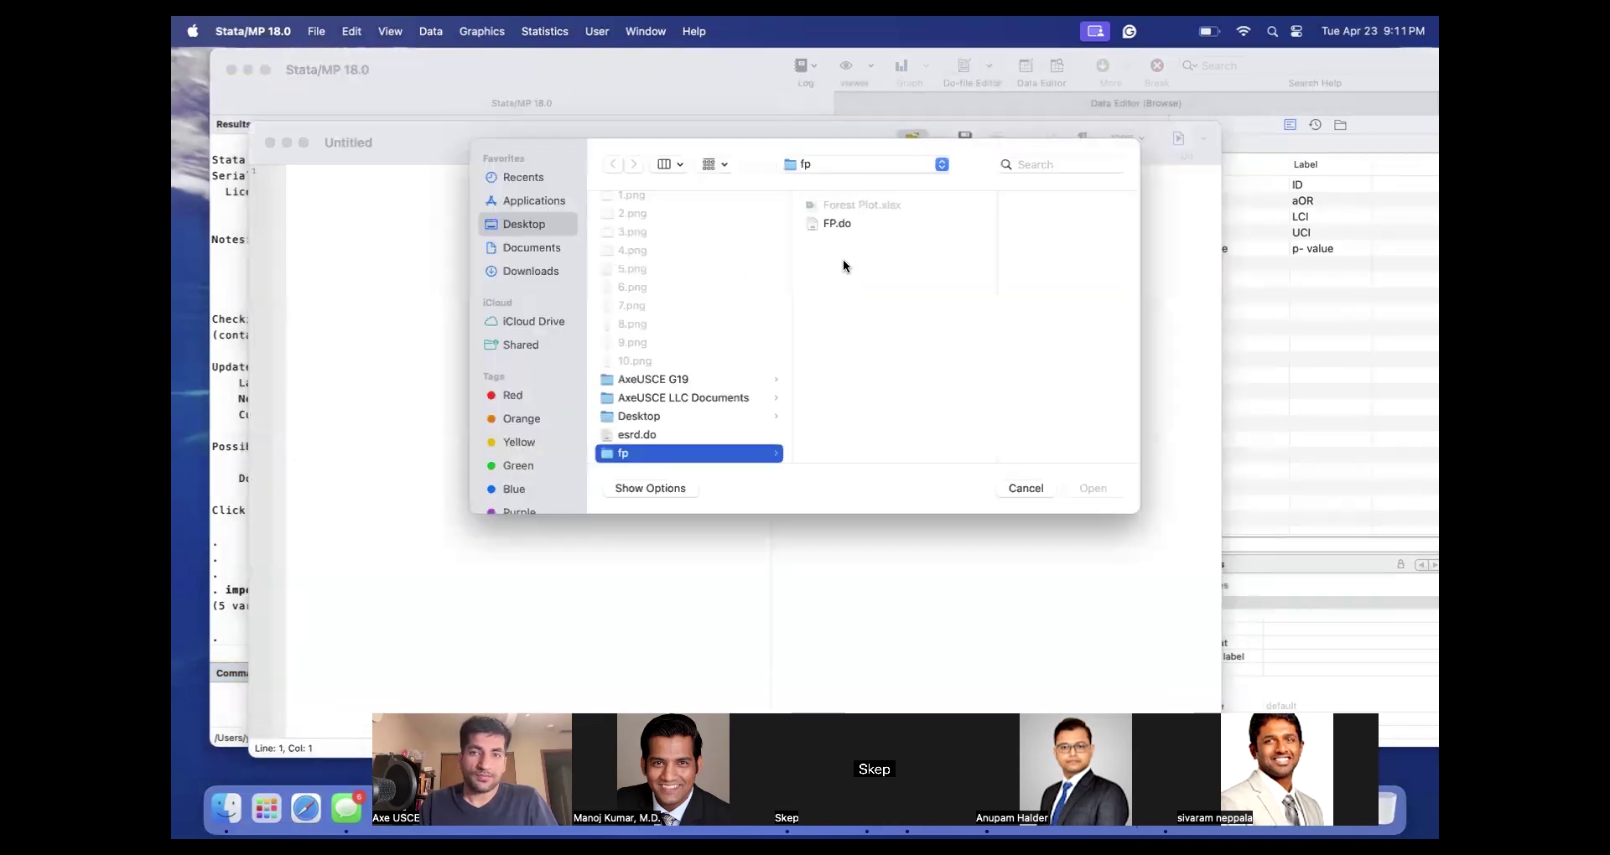
{"action": "double_click", "coordinate": [831, 224]}
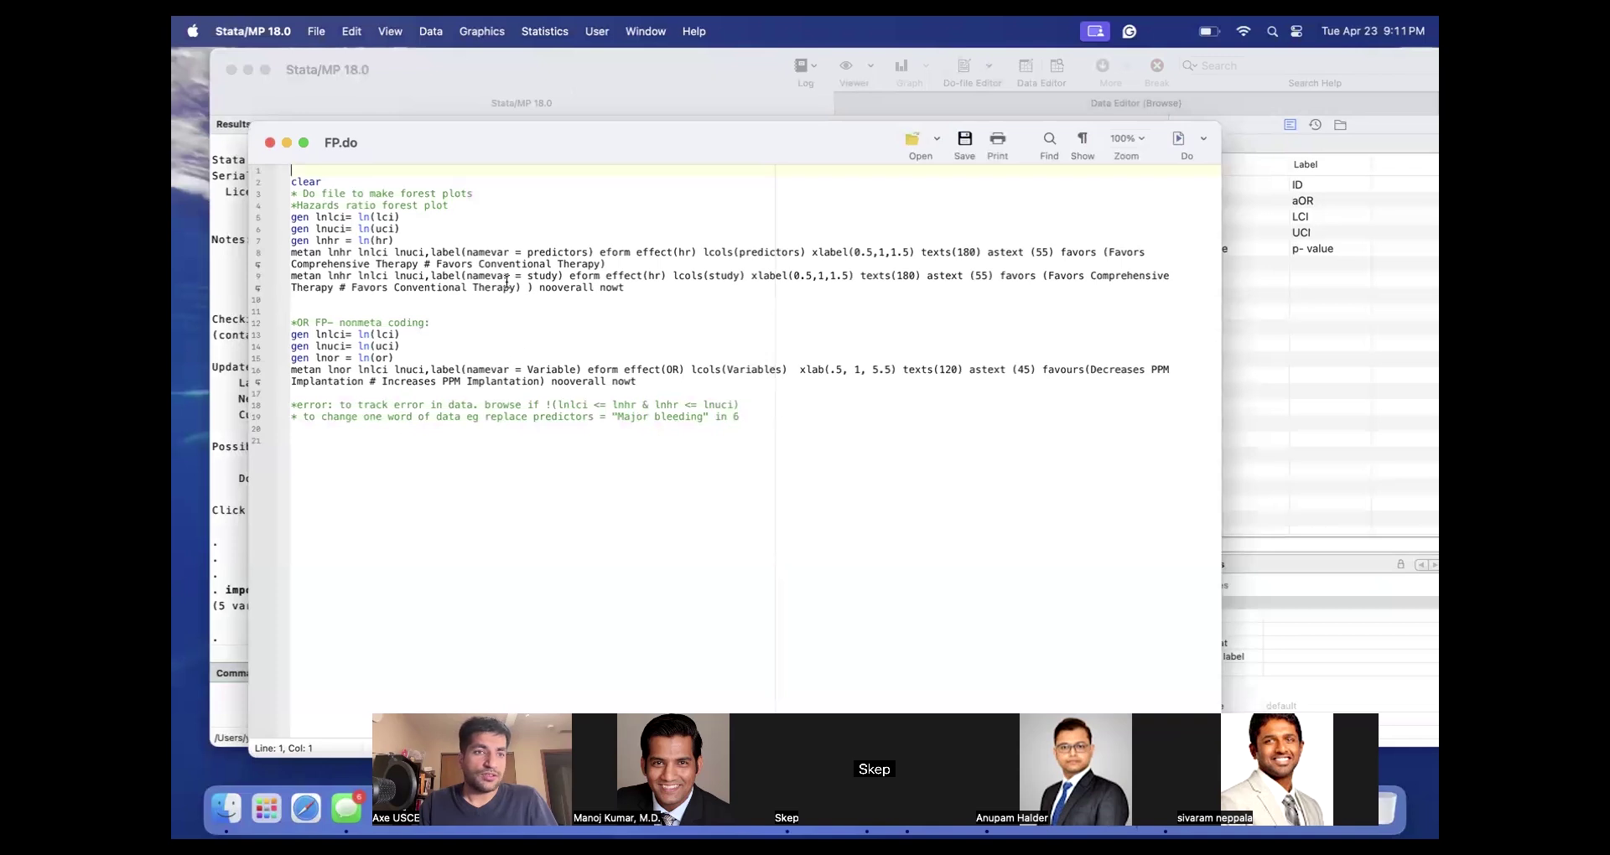
{"action": "left_click_drag", "start_coordinate": [515, 140], "coordinate": [647, 165]}
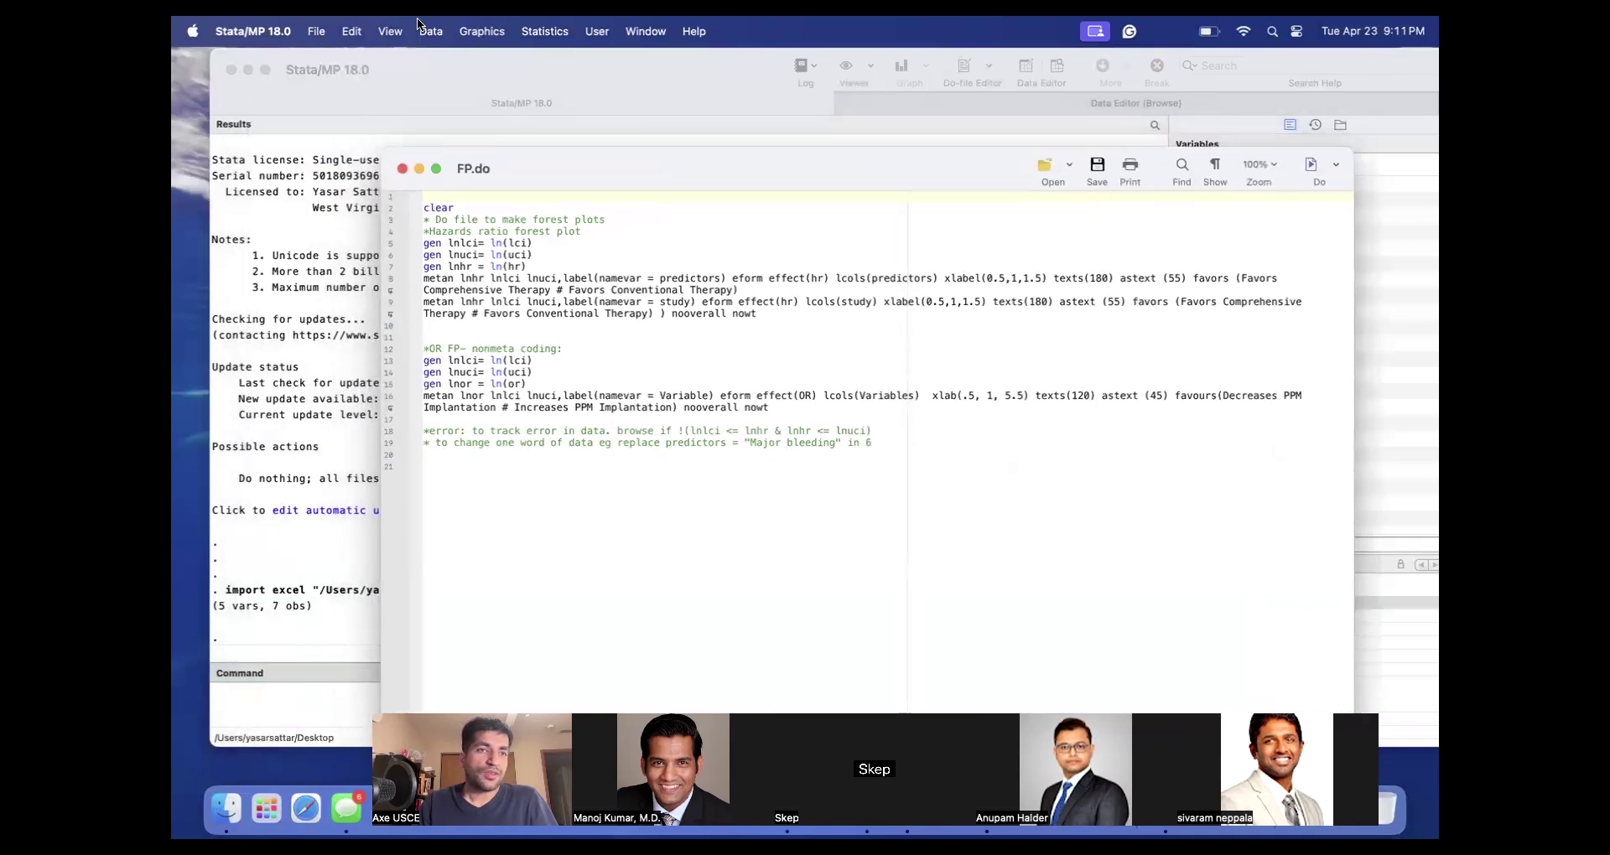
Change Stata's working directory to the fp folder on the desktop.
{"action": "left_click", "coordinate": [316, 31]}
{"action": "left_click", "coordinate": [415, 369]}
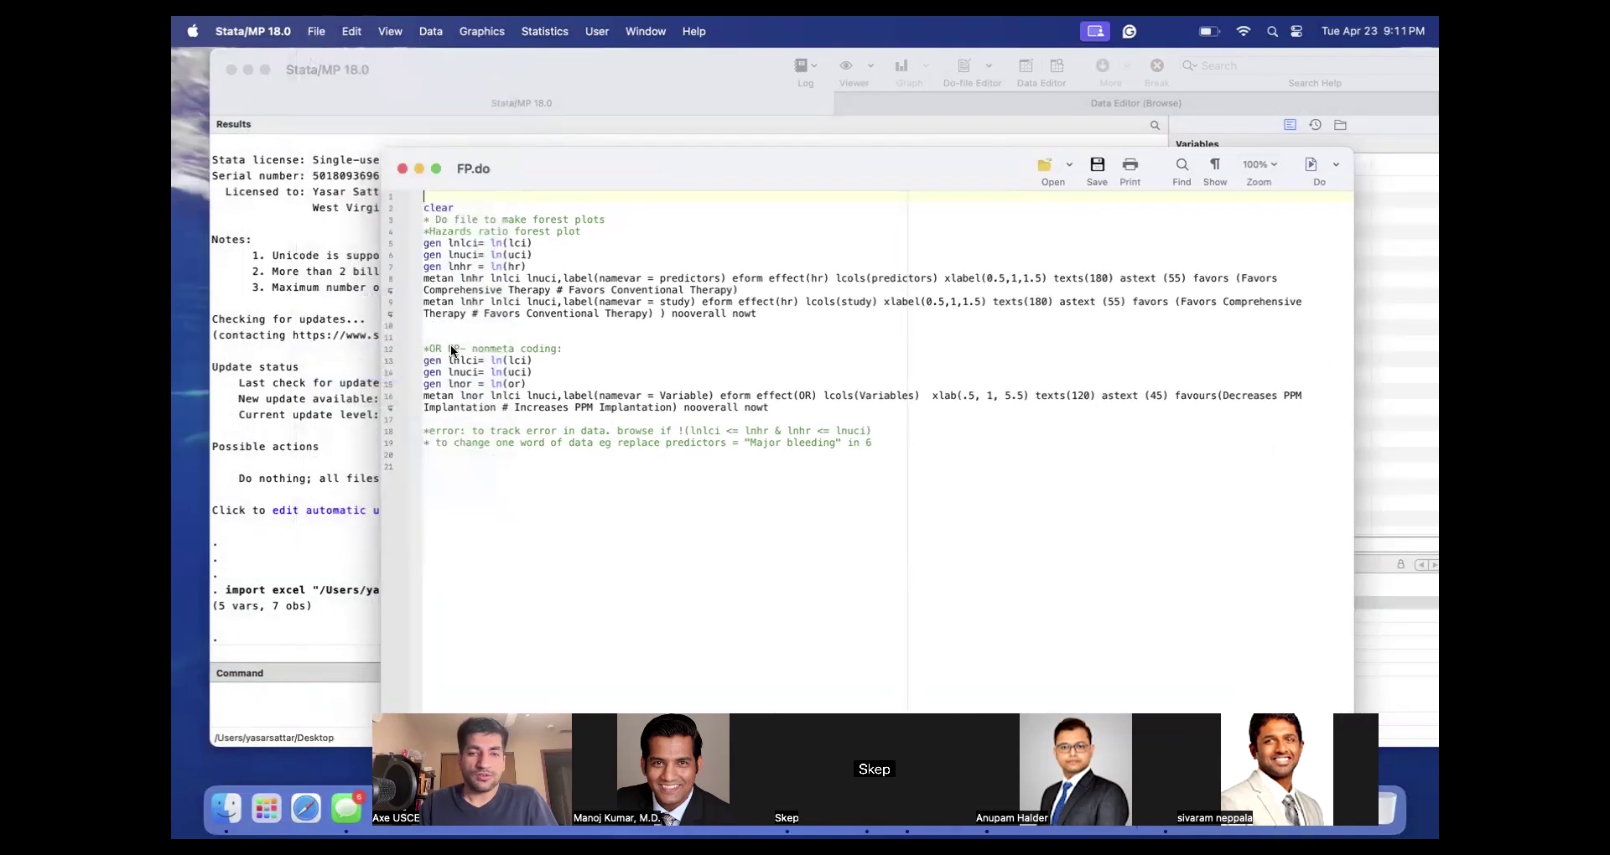
{"action": "left_click", "coordinate": [1092, 489]}
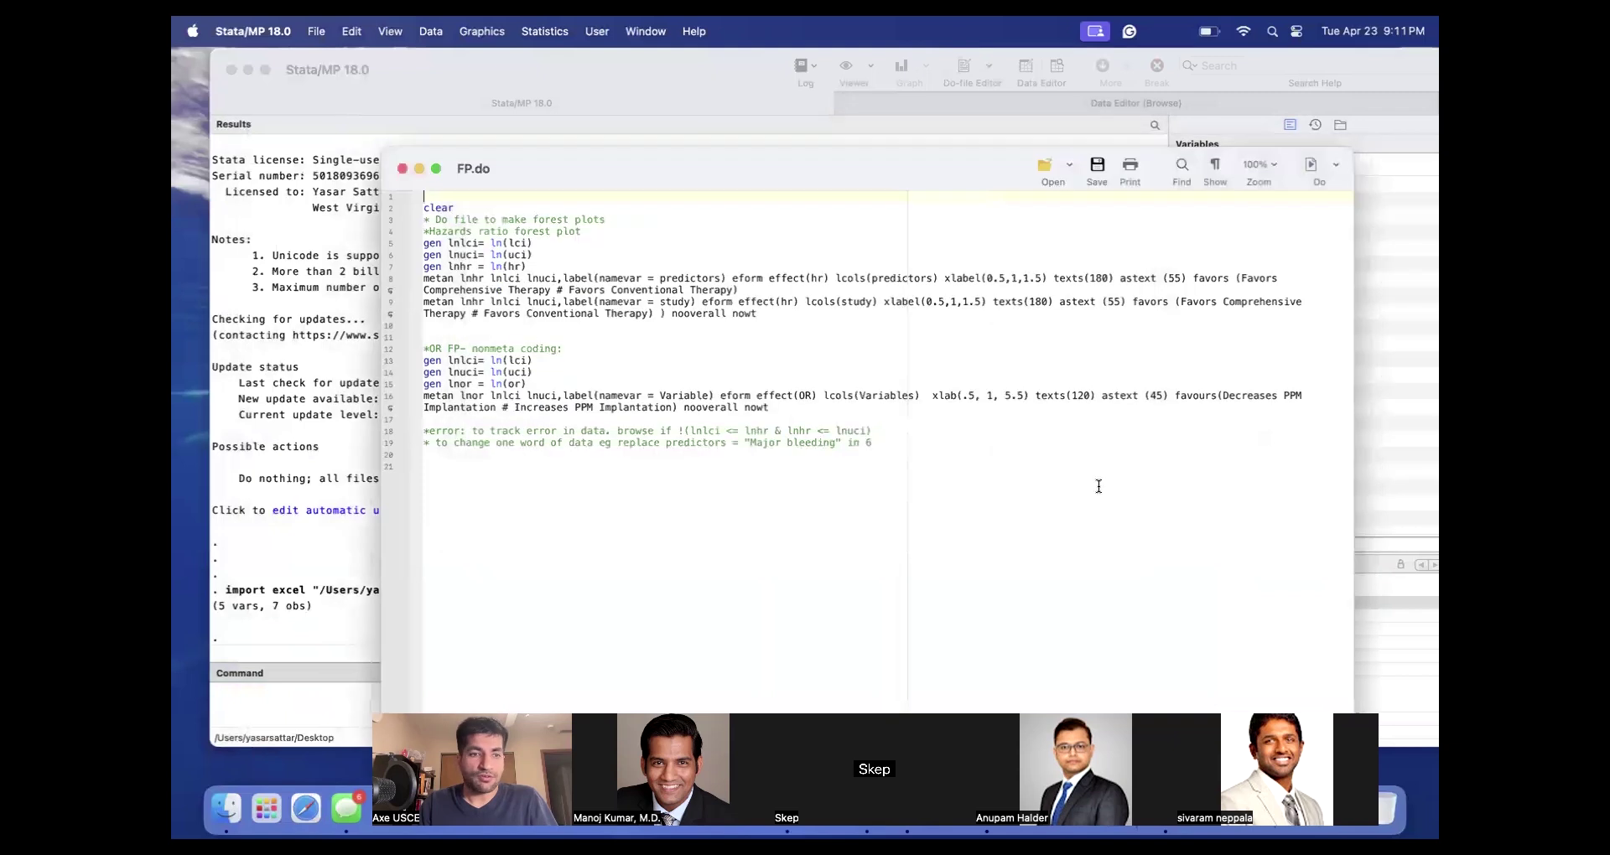
Copy the executed cd command for the Desktop/fp folder from the results into FP.do, below the clear line.
{"action": "left_click", "coordinate": [324, 630]}
{"action": "left_click_drag", "start_coordinate": [466, 587], "coordinate": [235, 591]}
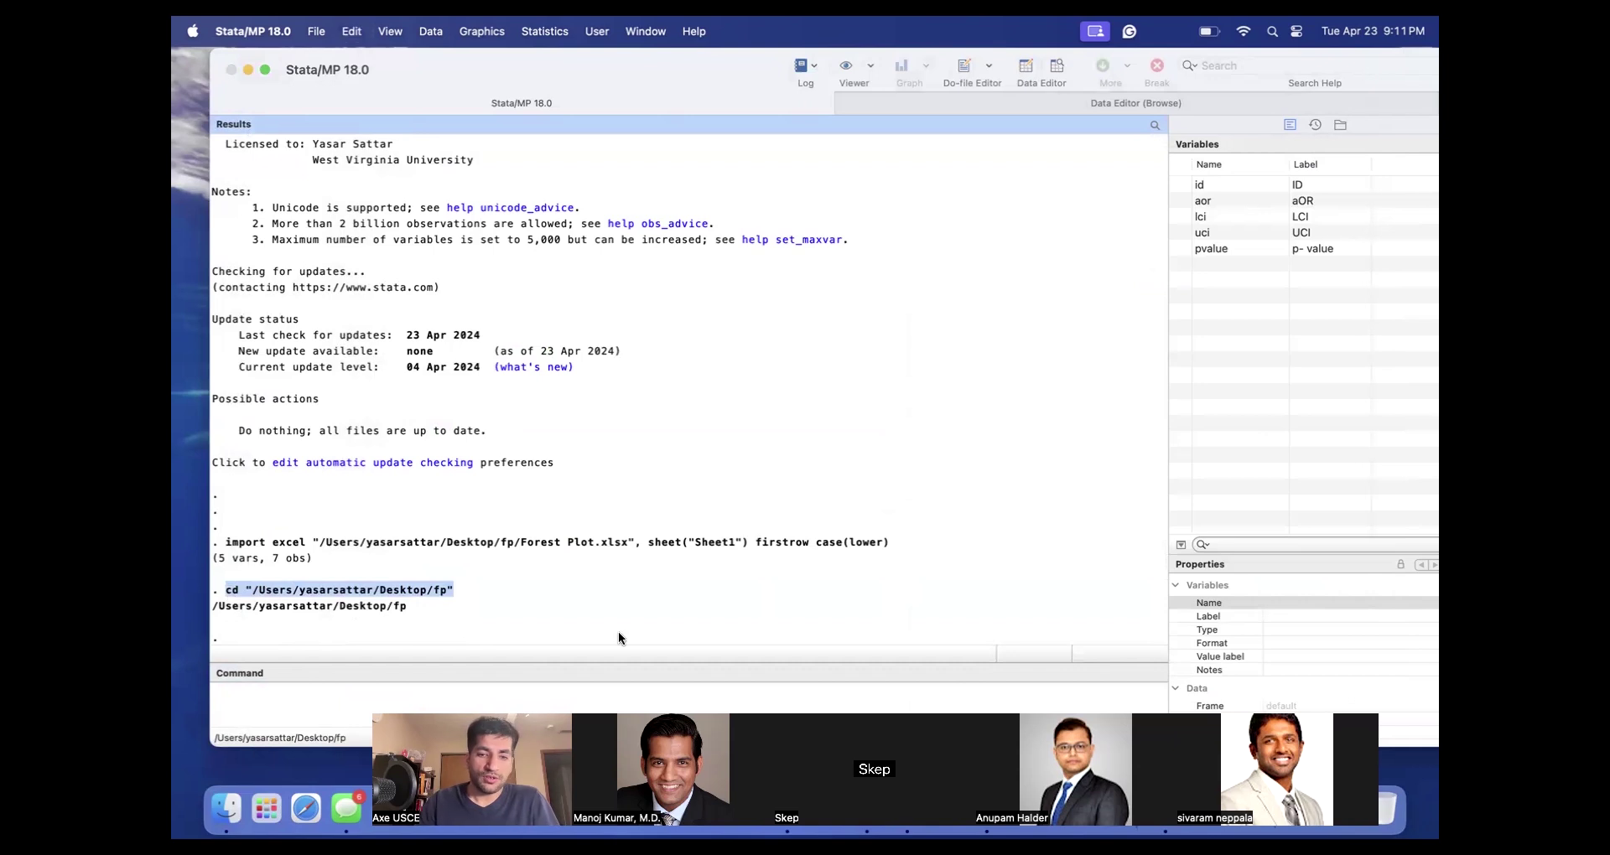
{"action": "key", "text": "ctrl+Up"}
{"action": "left_click", "coordinate": [969, 327]}
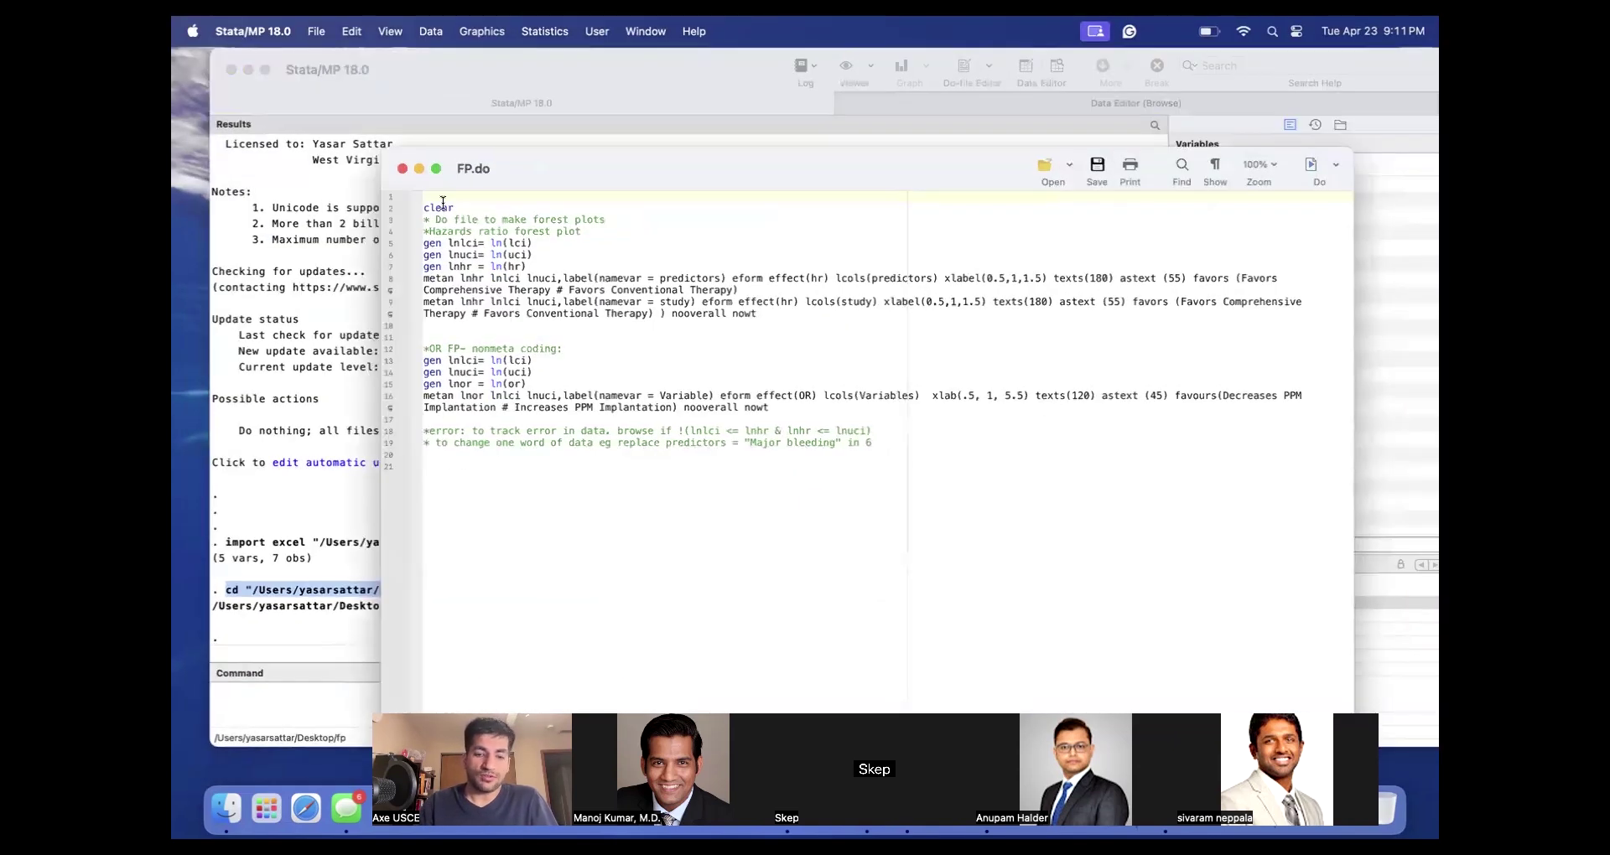
{"action": "left_click", "coordinate": [470, 207]}
{"action": "key", "text": "Return"}
{"action": "key", "text": "Return"}
{"action": "type", "text": "cd \"/Users/yasarsattar/Desktop/fp\""}
Add the comment "***working directory" above the cd command in FP.do.
{"action": "left_click", "coordinate": [455, 217]}
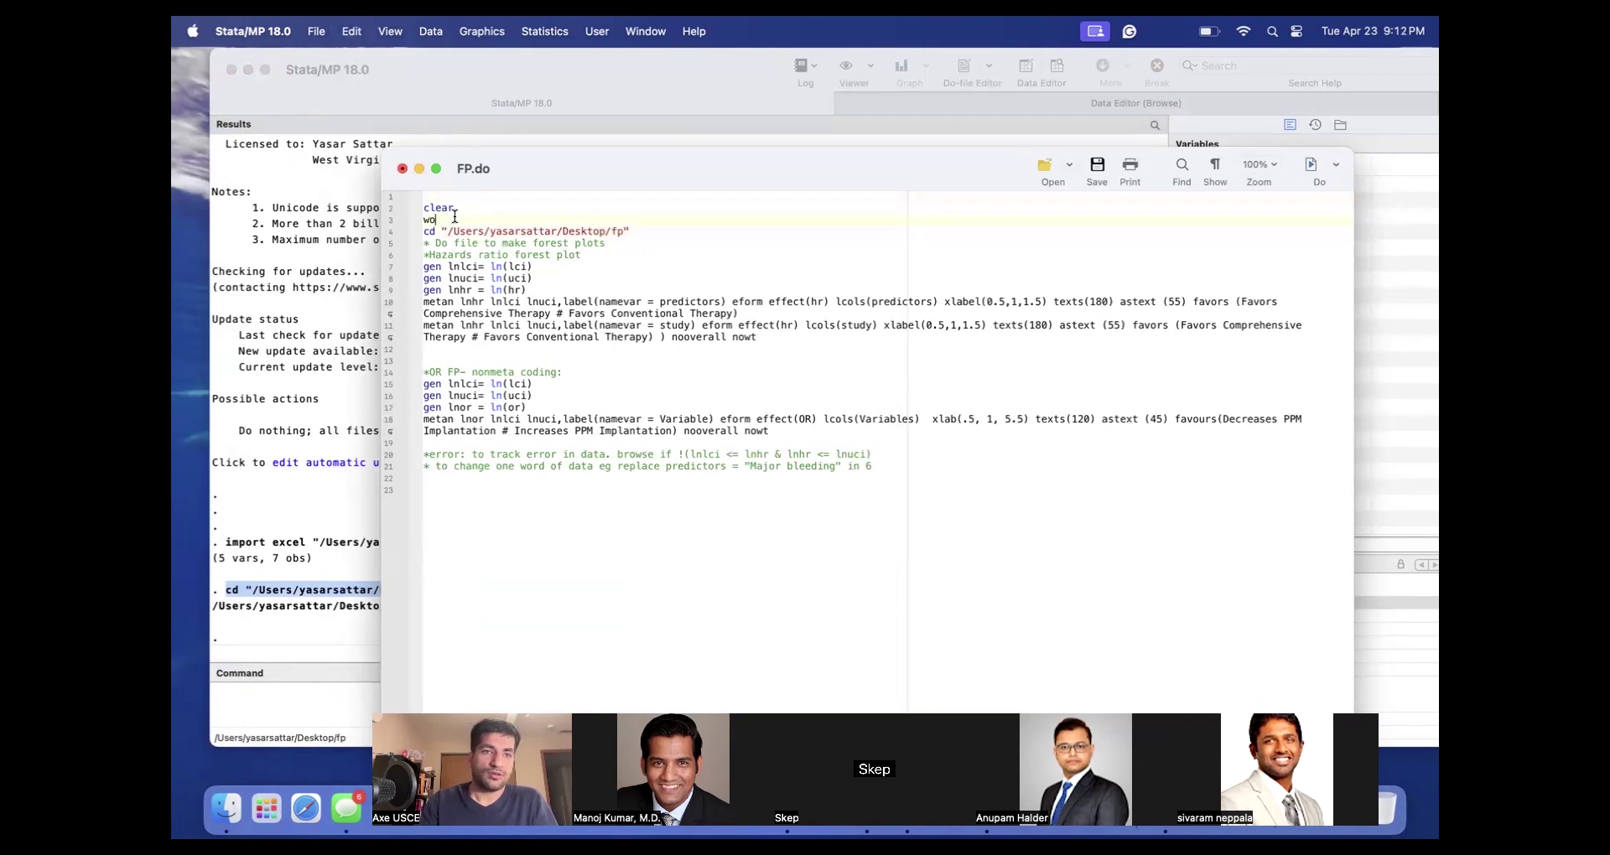
{"action": "key", "text": "BackSpace"}
{"action": "type", "text": "***working diret"}
Leave a blank line after the cd command and add the comment "** select data sheet" beneath it.
{"action": "left_click", "coordinate": [644, 233]}
{"action": "key", "text": "Return"}
{"action": "key", "text": "Return"}
{"action": "key", "text": "Return"}
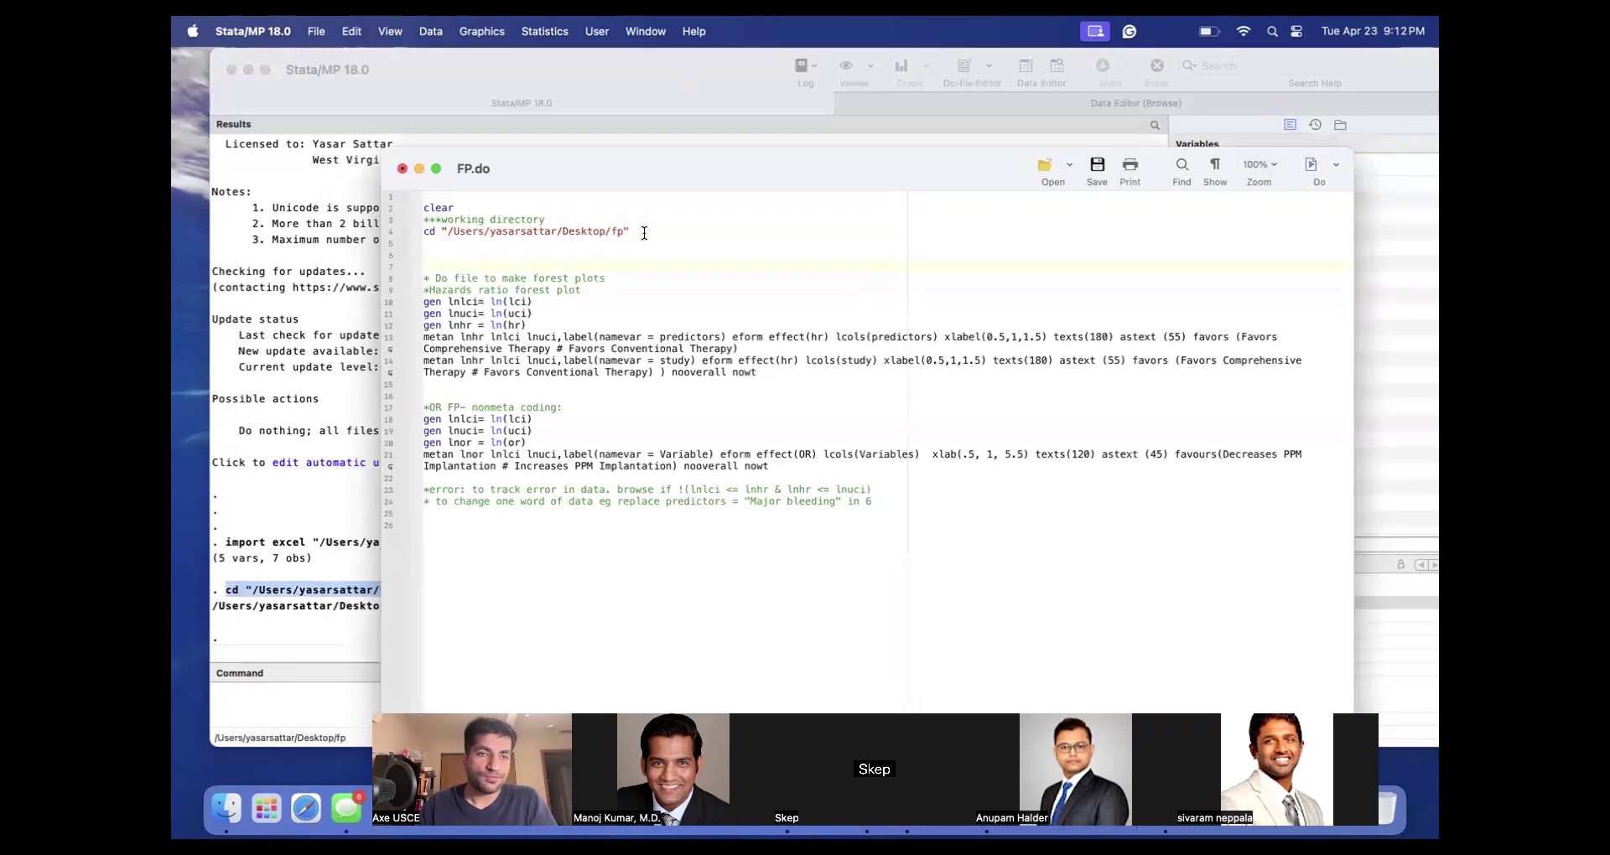
{"action": "key", "text": "BackSpace"}
{"action": "key", "text": "BackSpace"}
{"action": "key", "text": "Return"}
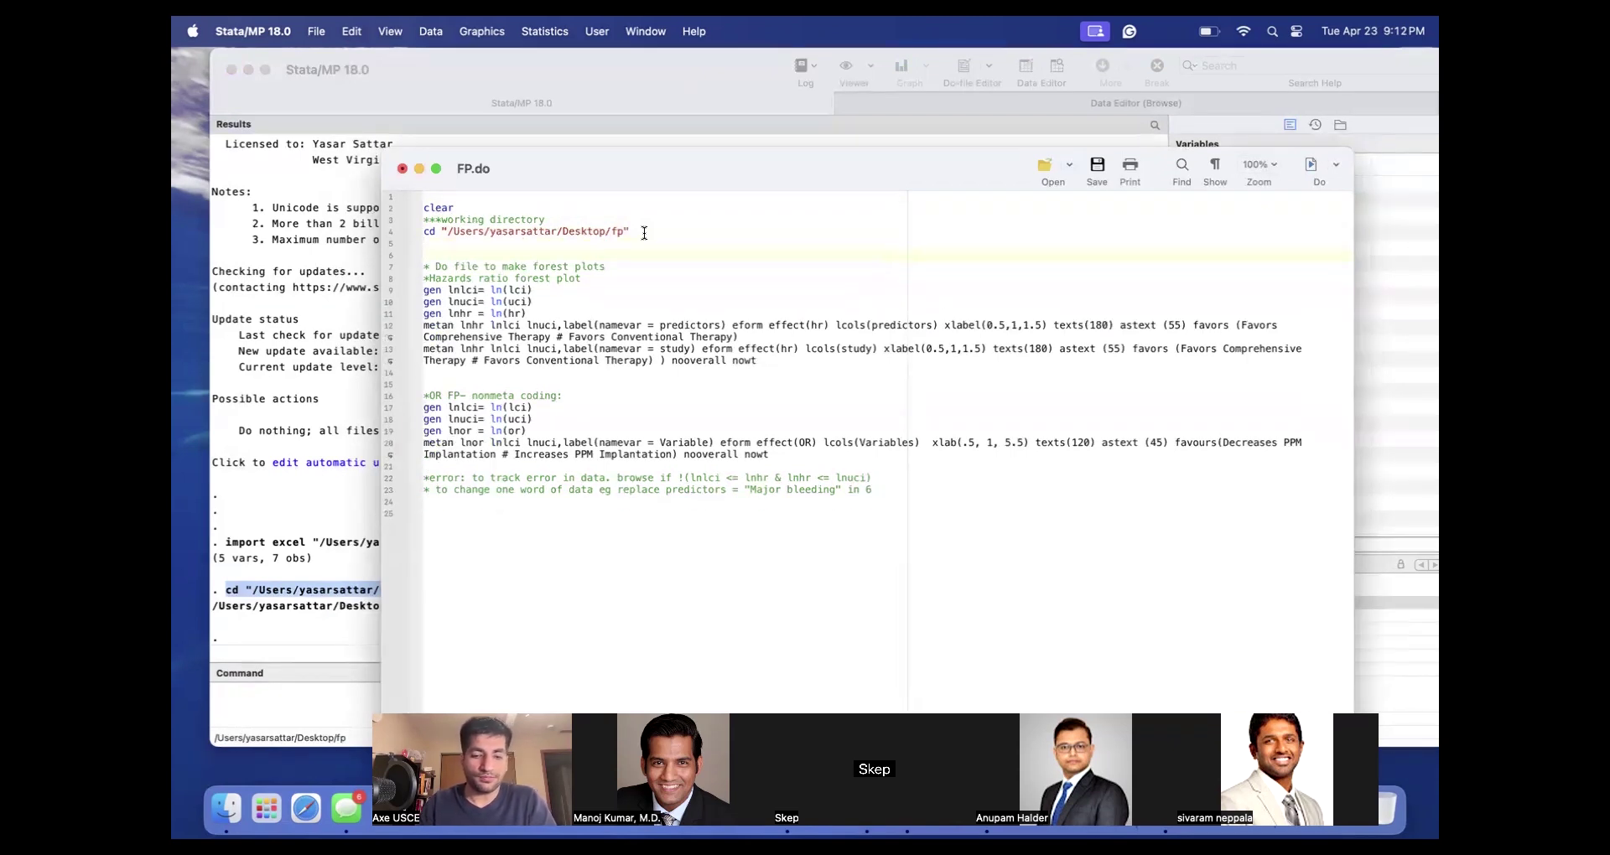
{"action": "type", "text": "** select data sheet"}
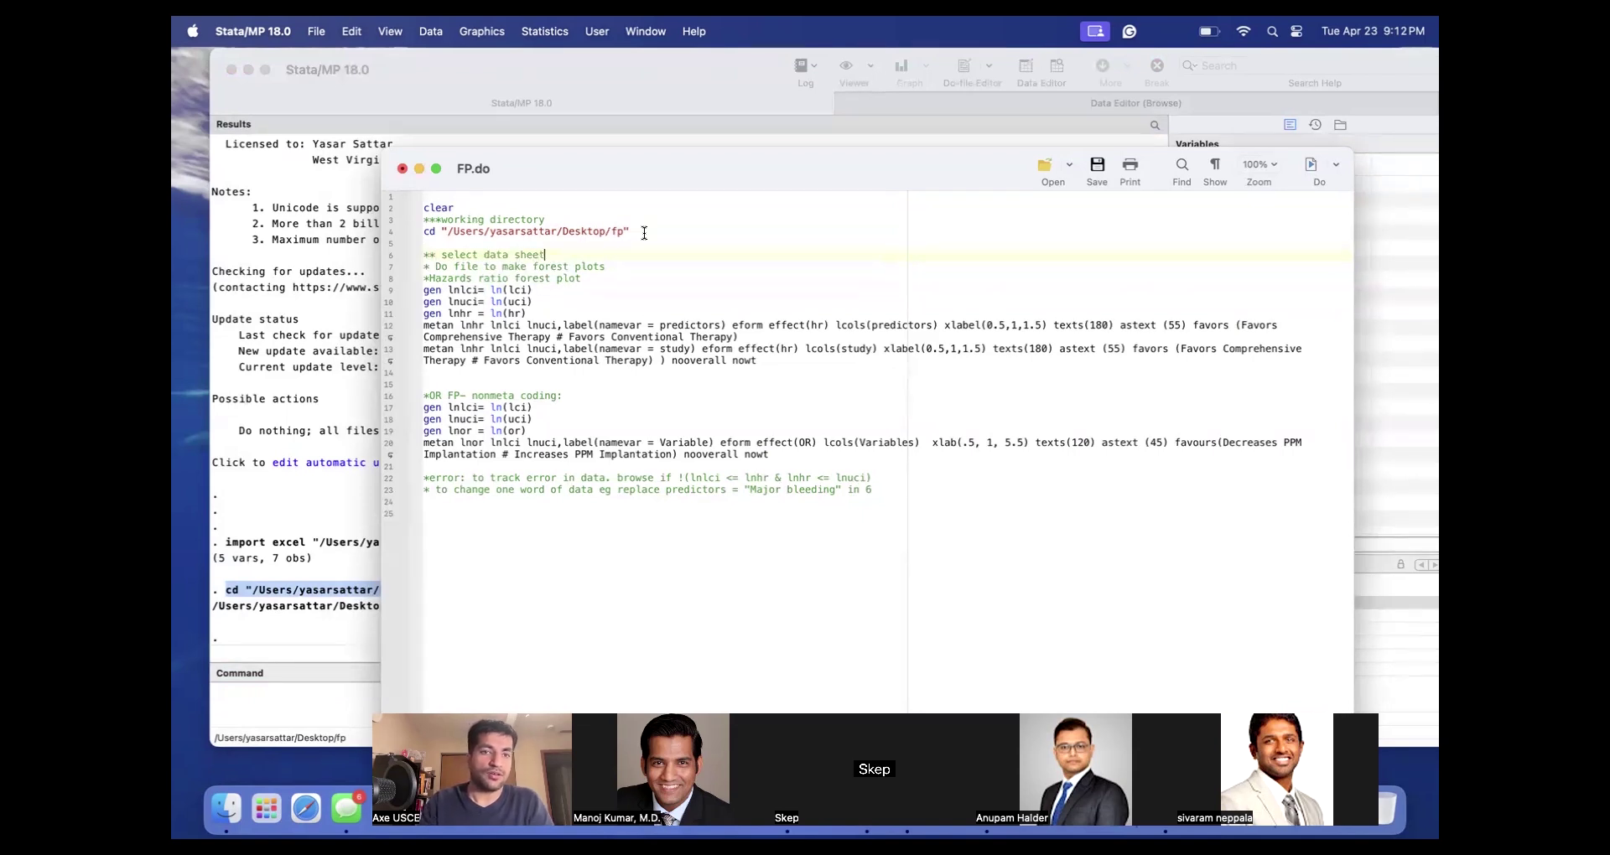
Copy the executed import excel command for Forest Plot.xlsx from the results into FP.do below the "** select data sheet" comment.
{"action": "left_click", "coordinate": [299, 505]}
{"action": "left_click_drag", "start_coordinate": [890, 544], "coordinate": [231, 544]}
{"action": "key", "text": "super+c"}
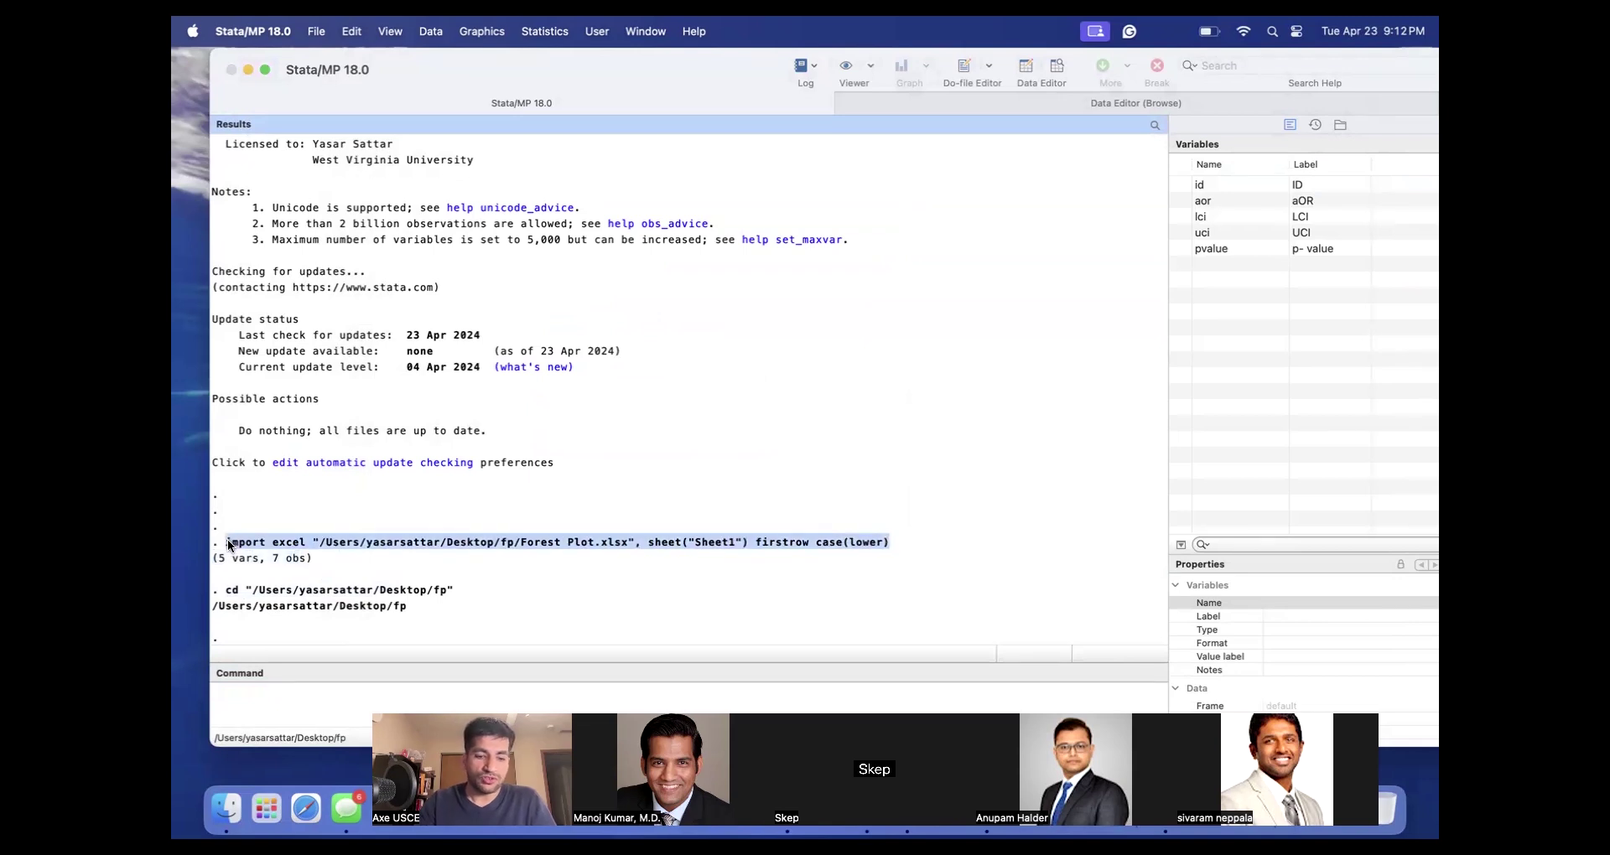
{"action": "key", "text": "ctrl+Up"}
{"action": "left_click", "coordinate": [958, 274]}
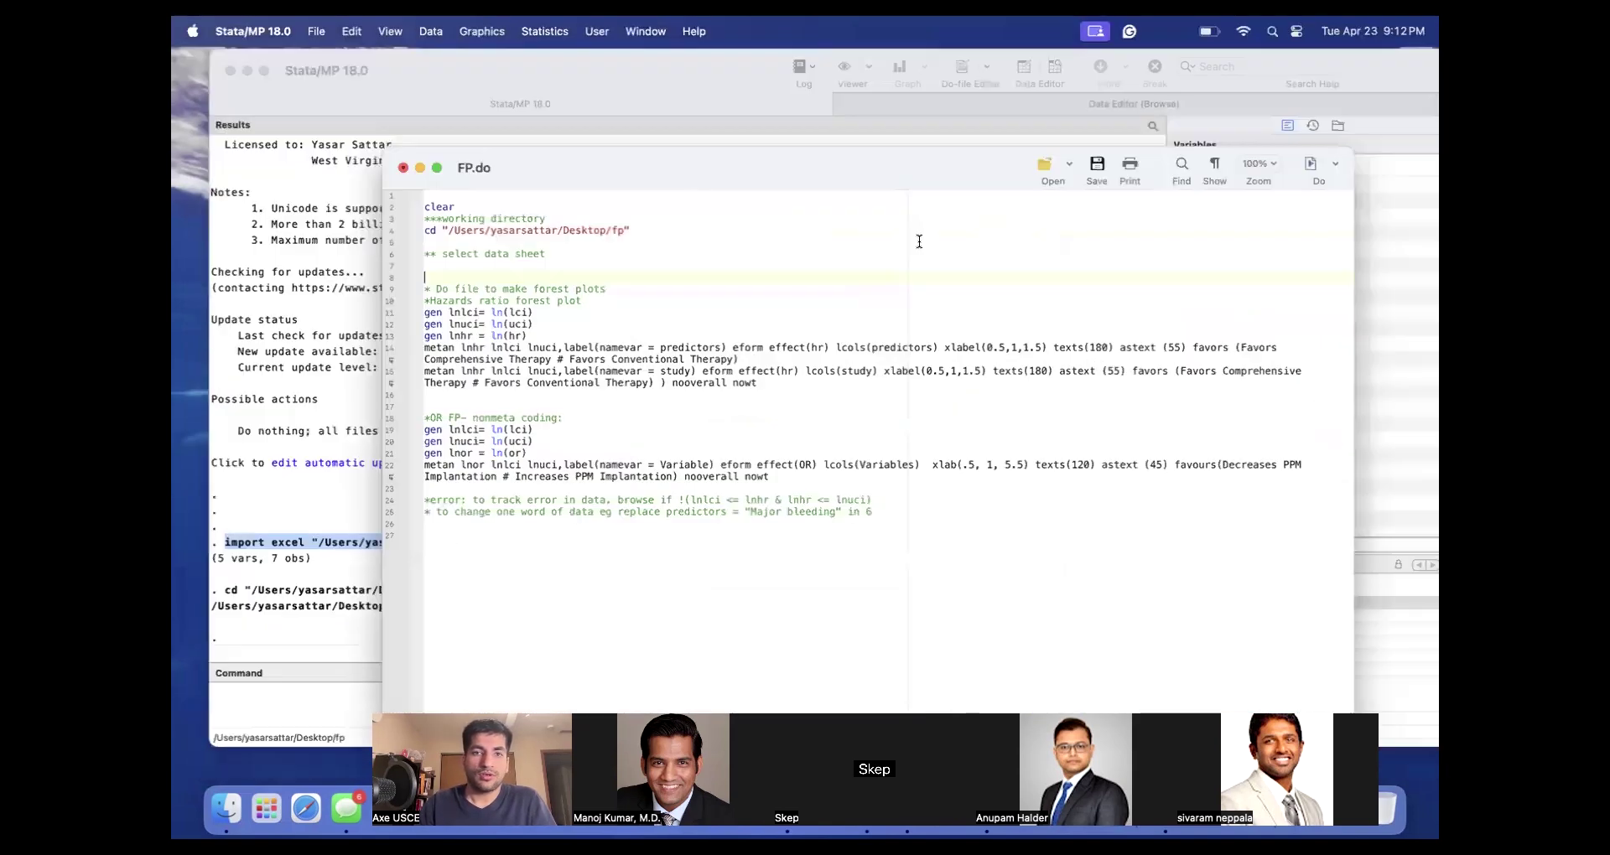
{"action": "key", "text": "super+v"}
{"action": "key", "text": "Return"}
{"action": "key", "text": "Return"}
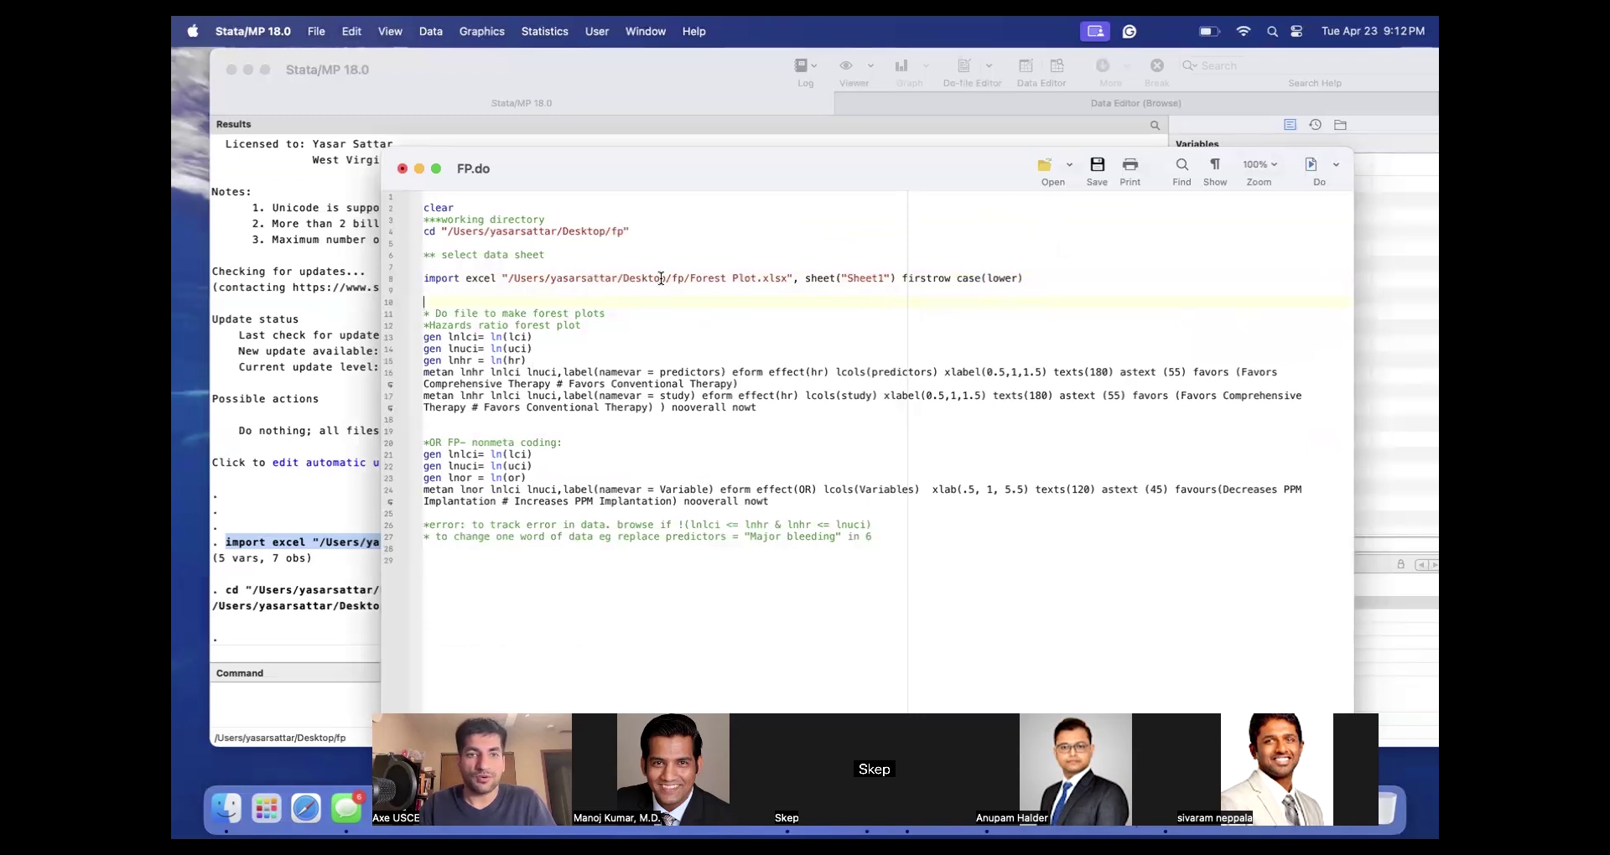
Move the import excel command directly beneath its comment and add blank lines above the forest plot code.
{"action": "left_click", "coordinate": [425, 278]}
{"action": "key", "text": "BackSpace"}
{"action": "key", "text": "Return"}
{"action": "key", "text": "Return"}
{"action": "key", "text": "Return"}
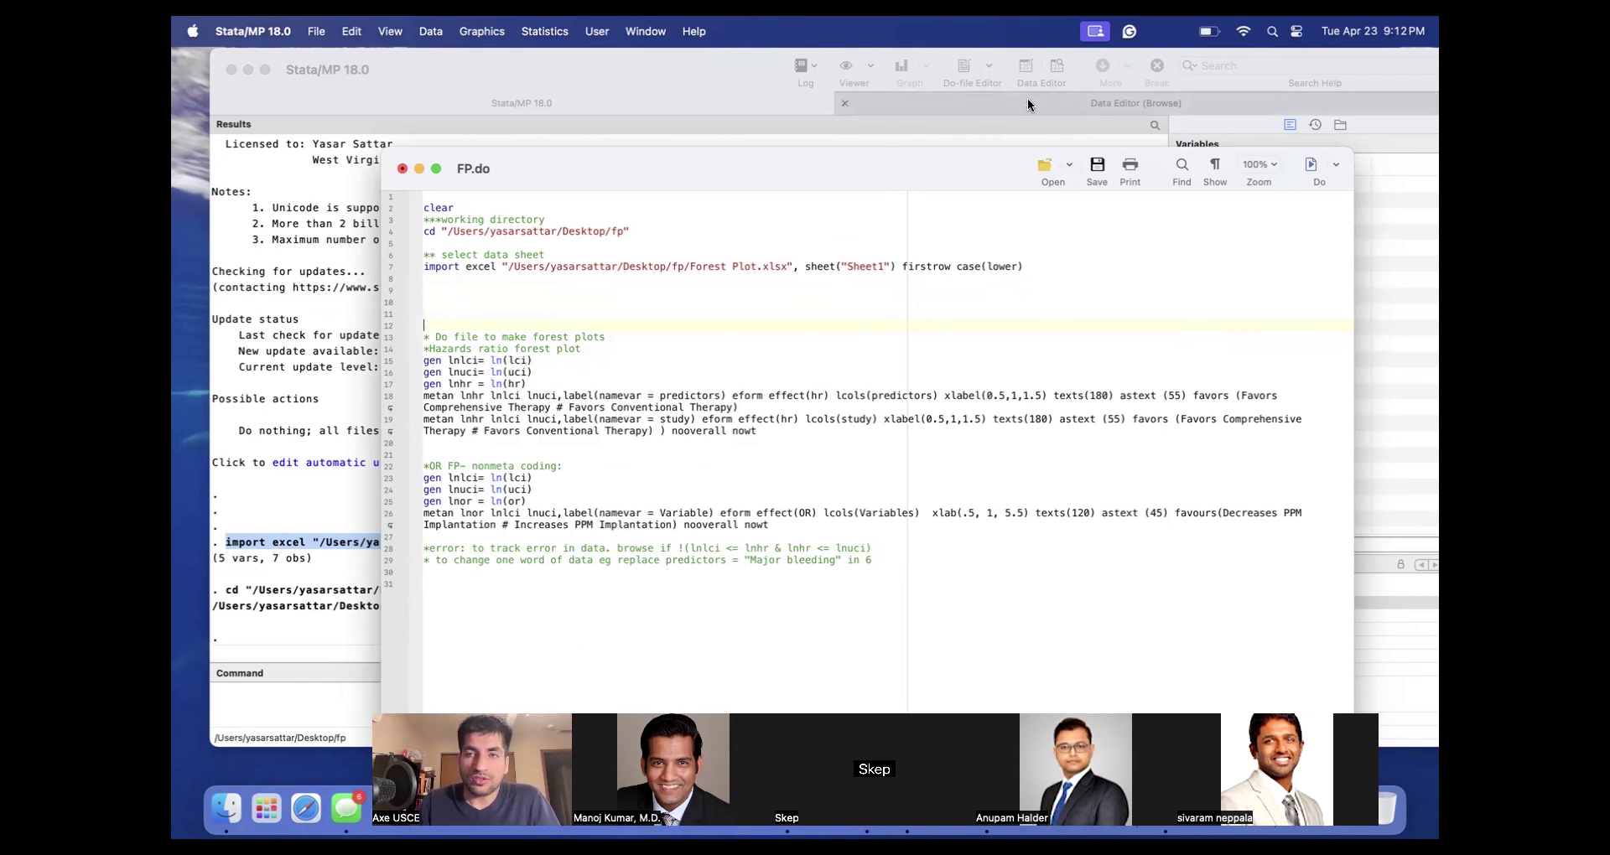
Examine the imported dataset's variable names in the Data Editor and return to FP.do.
{"action": "left_click", "coordinate": [1018, 129]}
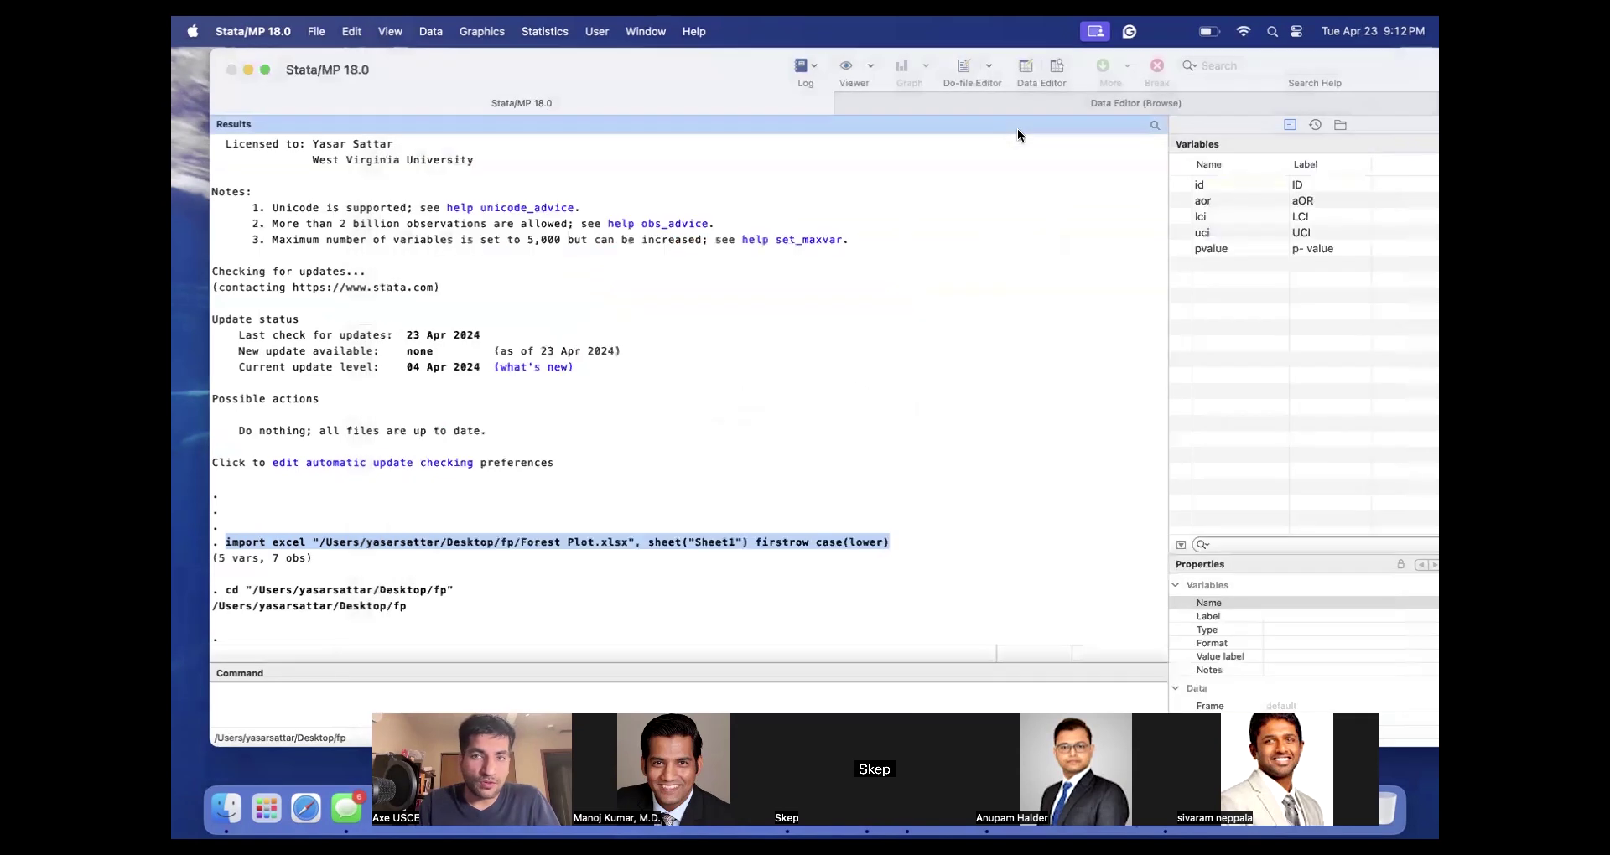
{"action": "left_click", "coordinate": [1043, 74]}
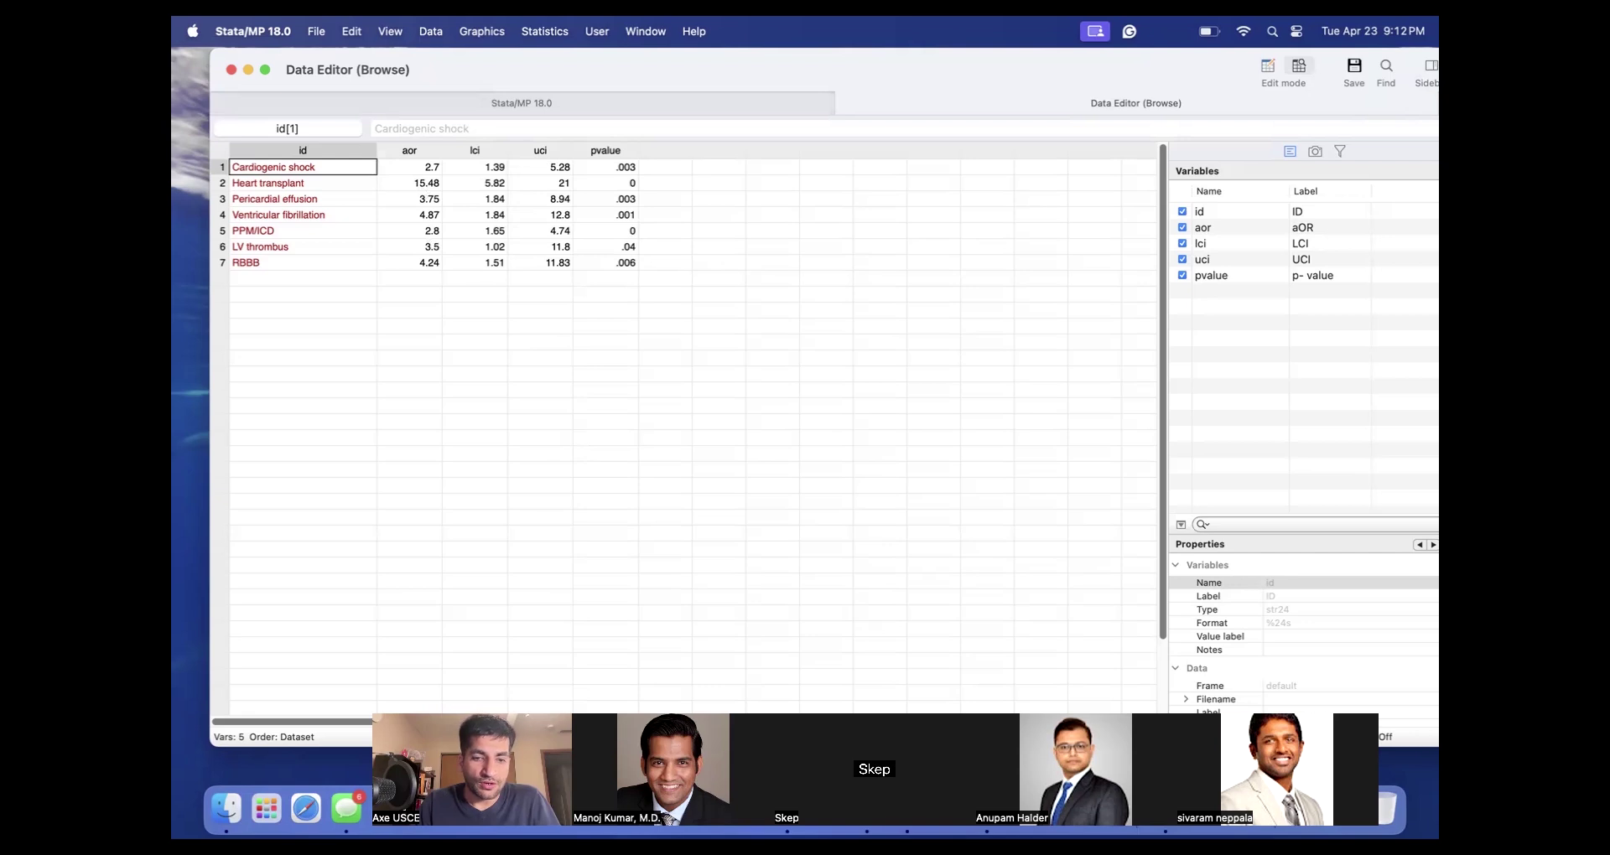
{"action": "key", "text": "ctrl+Up"}
{"action": "left_click", "coordinate": [1038, 421]}
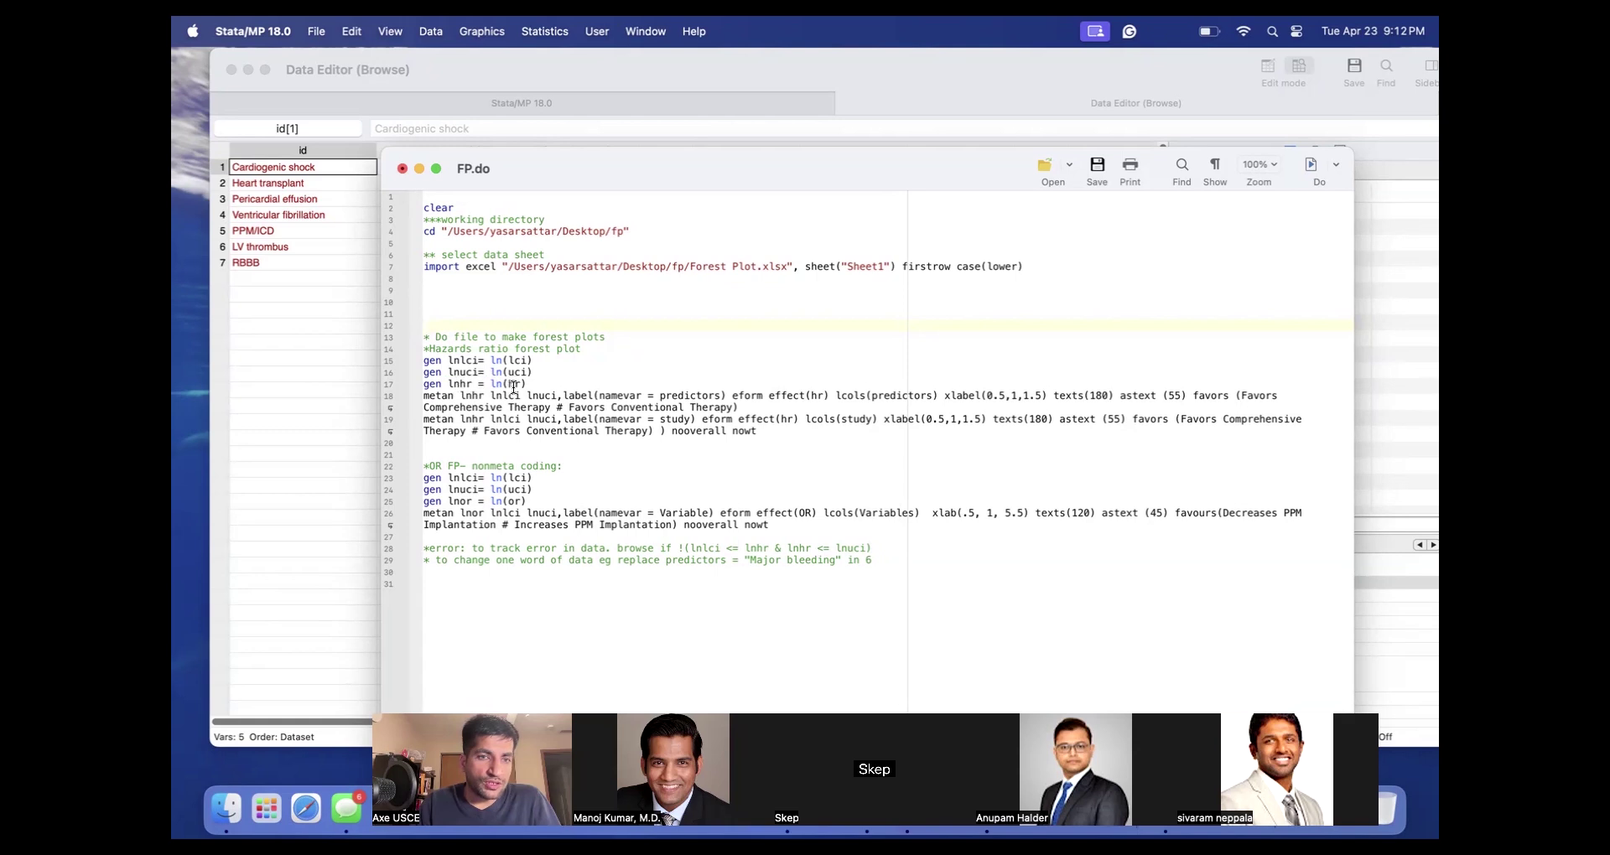
Rewrite the third gen line under the hazards ratio comment as "gen lnor= ln(aor)".
{"action": "key", "text": "BackSpace"}
{"action": "key", "text": "BackSpace"}
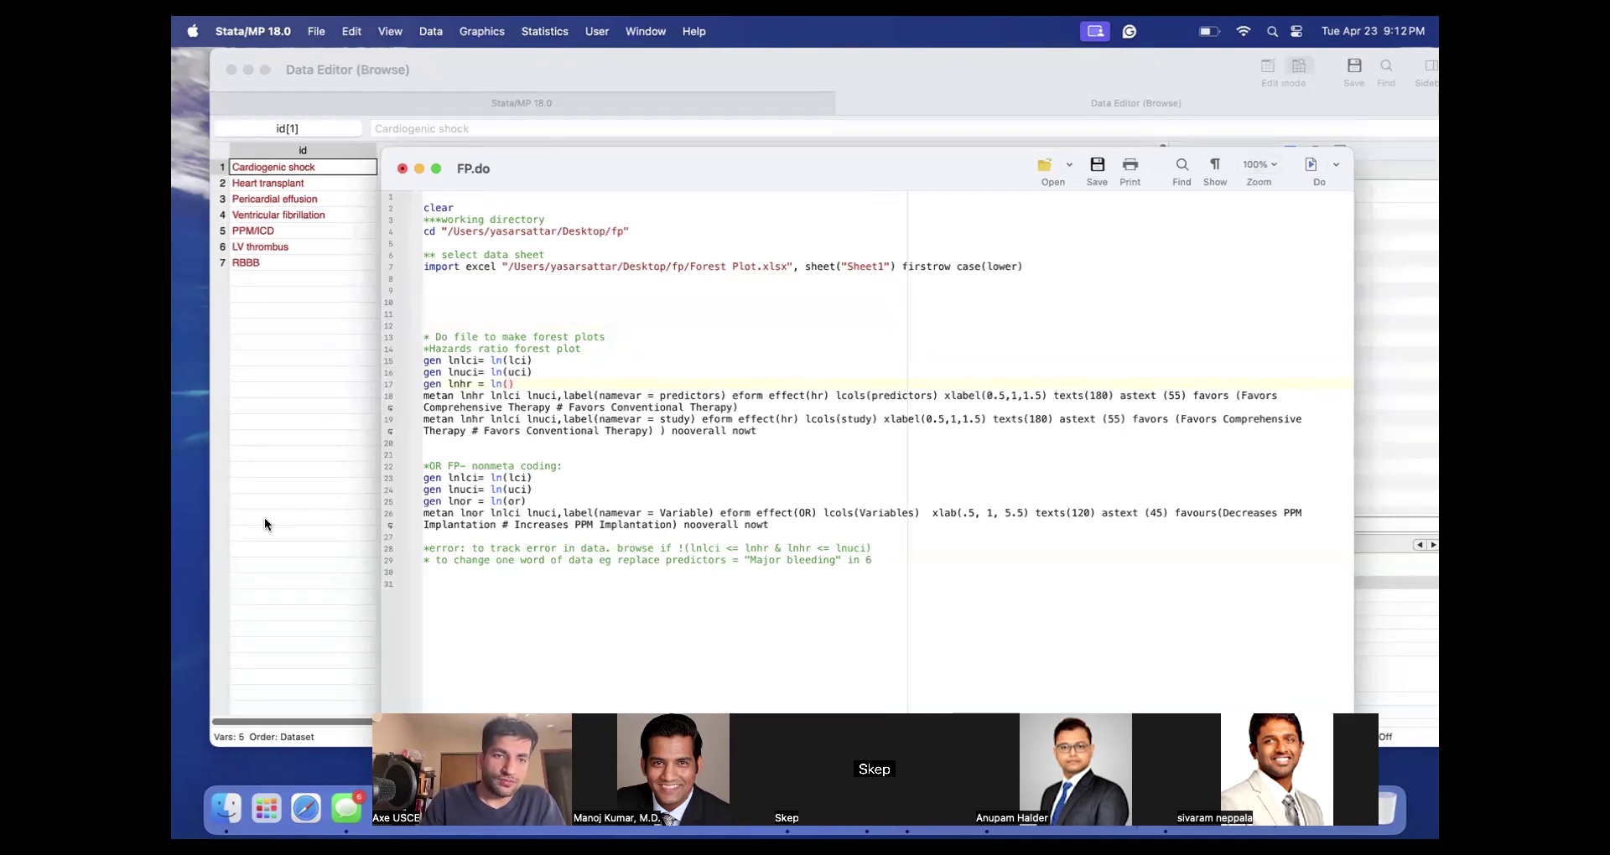
{"action": "left_click", "coordinate": [473, 386]}
{"action": "key", "text": "BackSpace"}
{"action": "key", "text": "BackSpace"}
{"action": "type", "text": "ir"}
{"action": "key", "text": "BackSpace"}
{"action": "type", "text": "r"}
{"action": "key", "text": "BackSpace"}
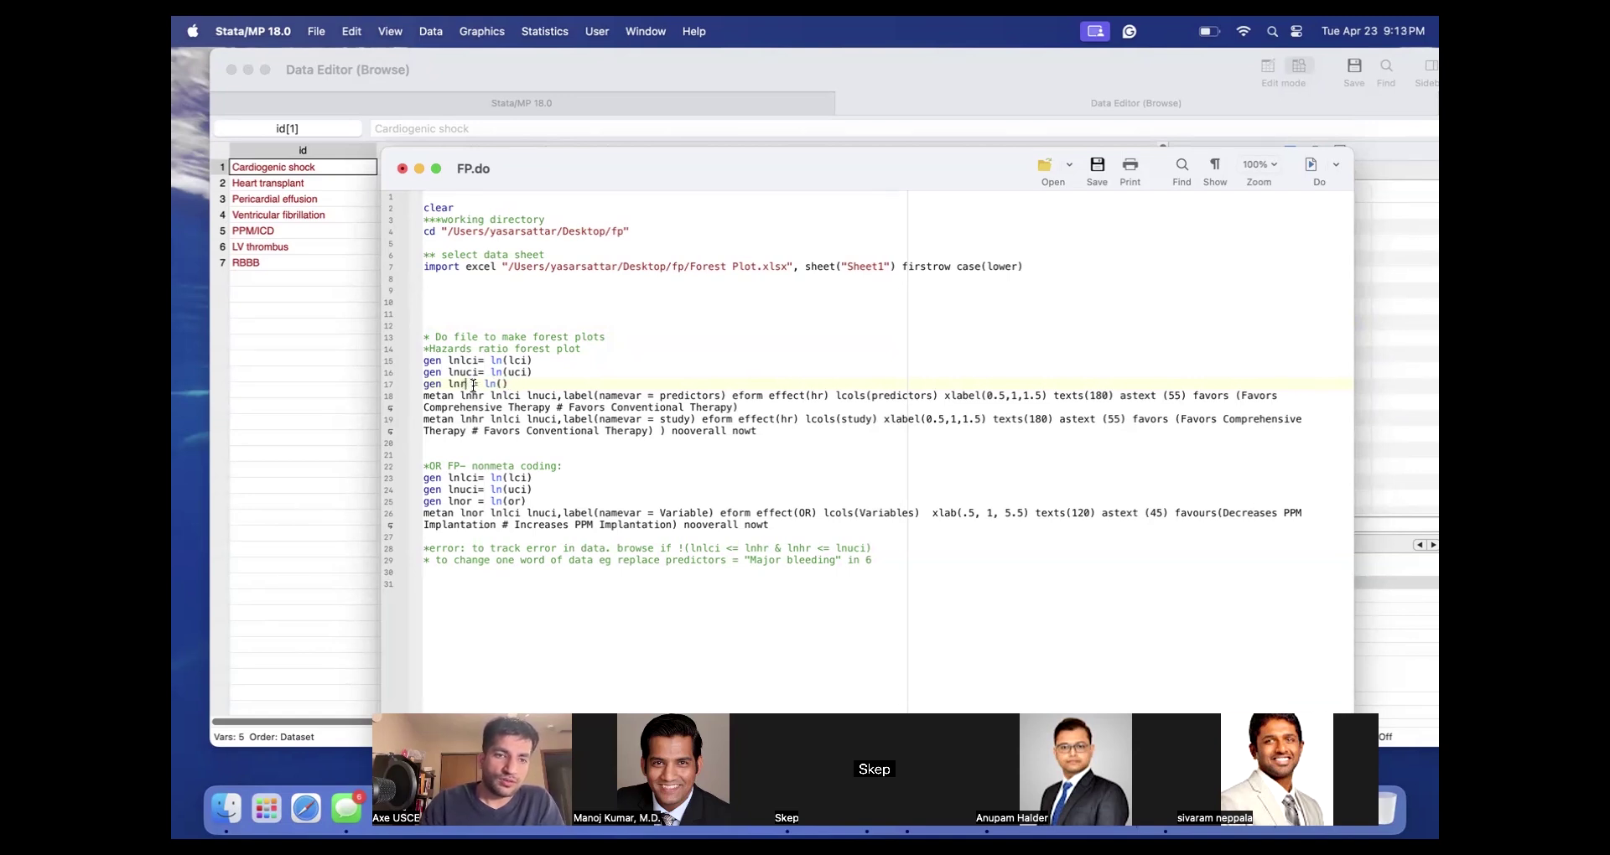
{"action": "type", "text": "or"}
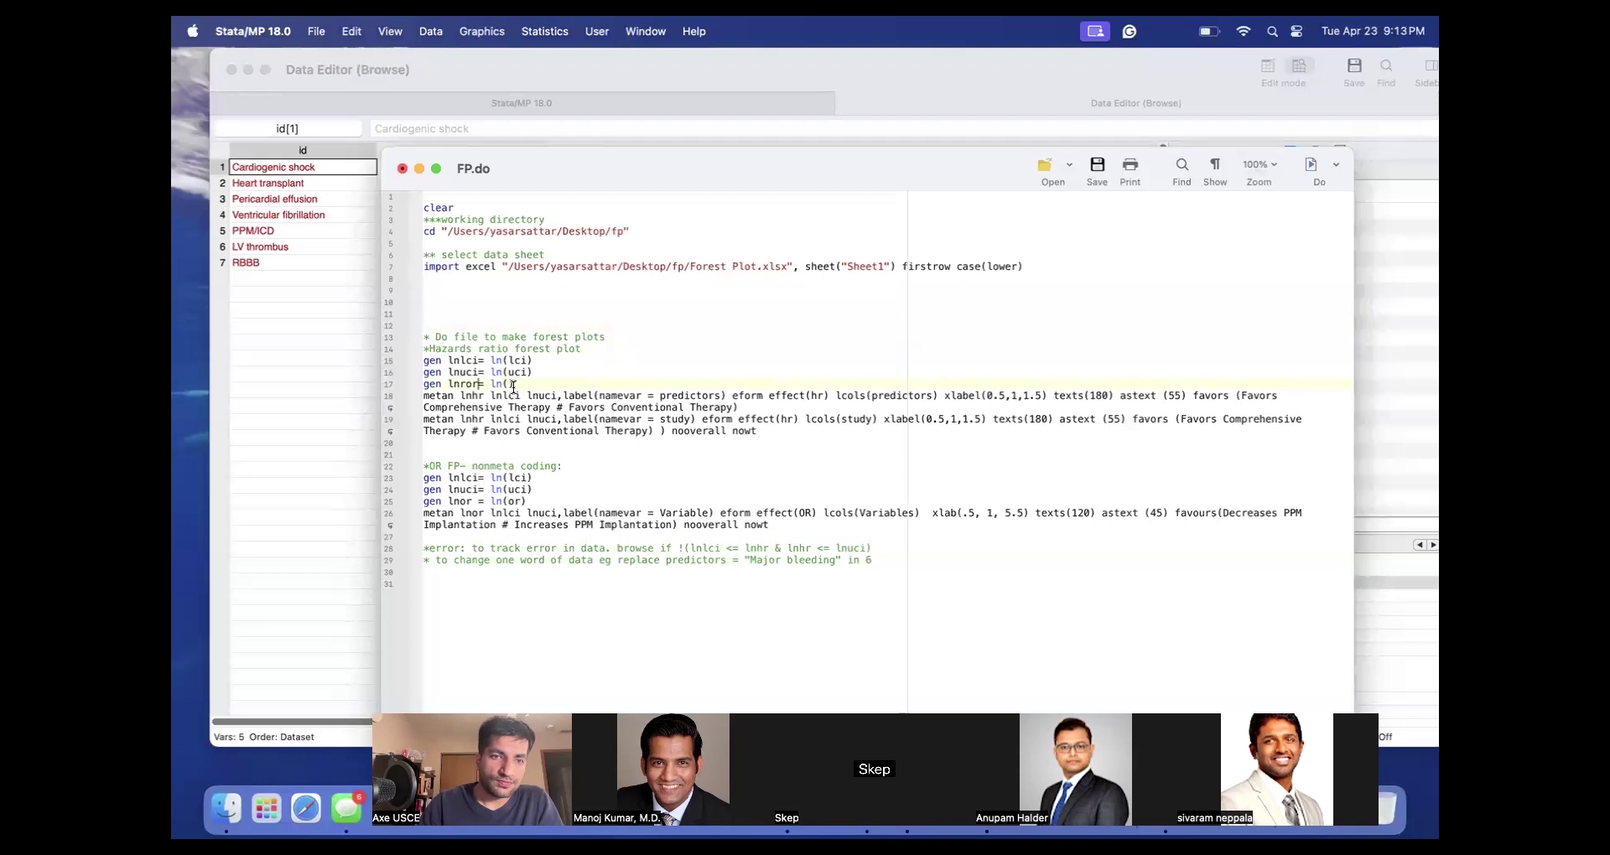
{"action": "left_click", "coordinate": [461, 384]}
{"action": "left_click", "coordinate": [504, 384]}
{"action": "type", "text": "aor"}
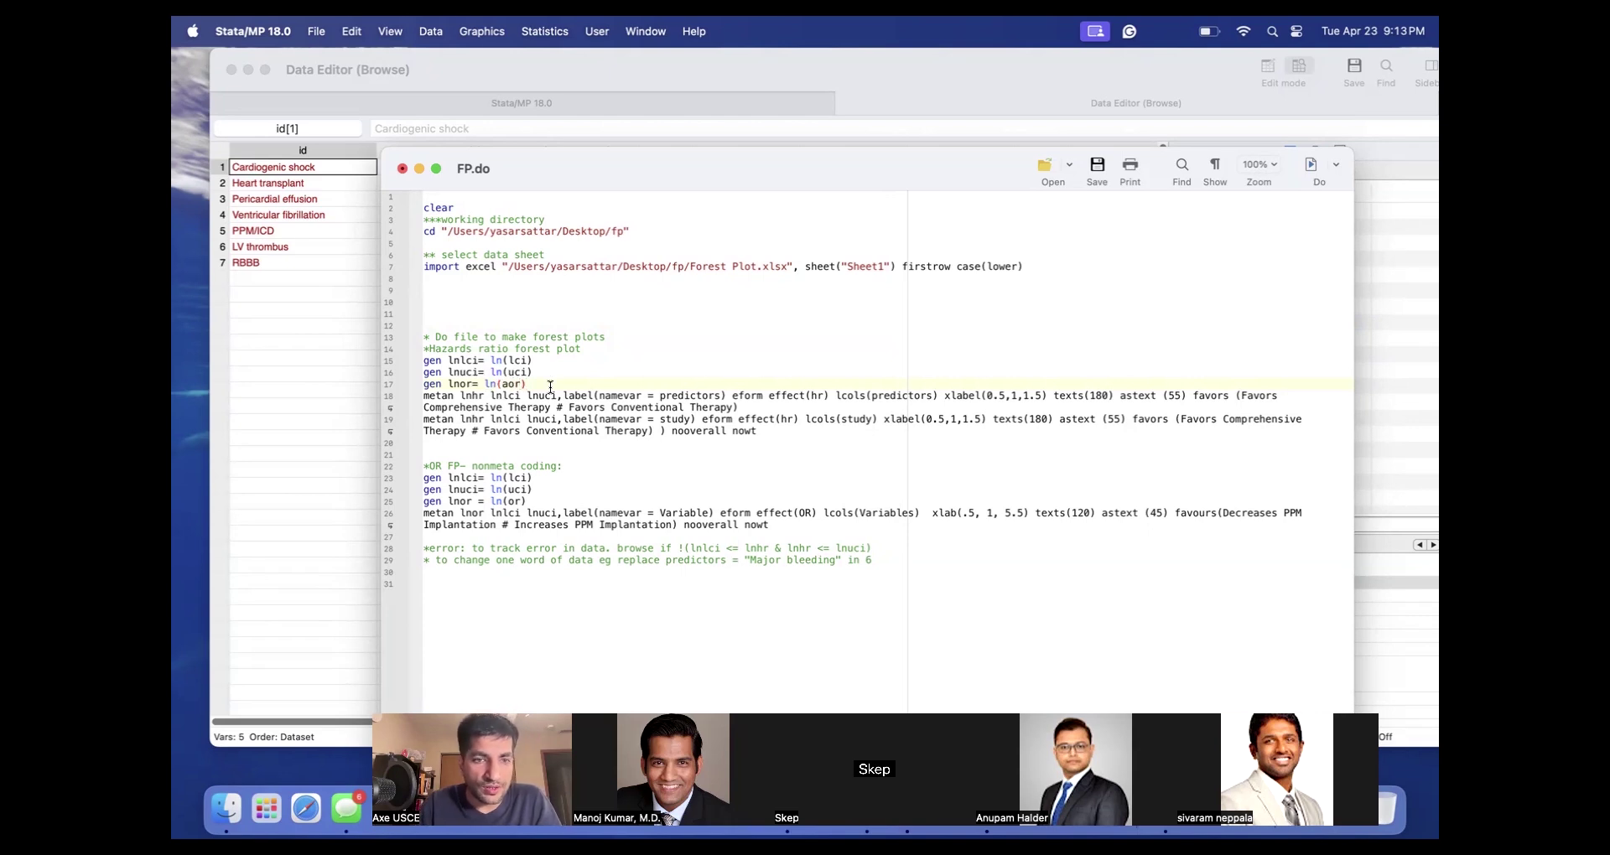
In the OR nonmeta block, change the lnor formula to ln(aor) and set the metan label's namevar to id.
{"action": "left_click", "coordinate": [509, 501]}
{"action": "type", "text": "a"}
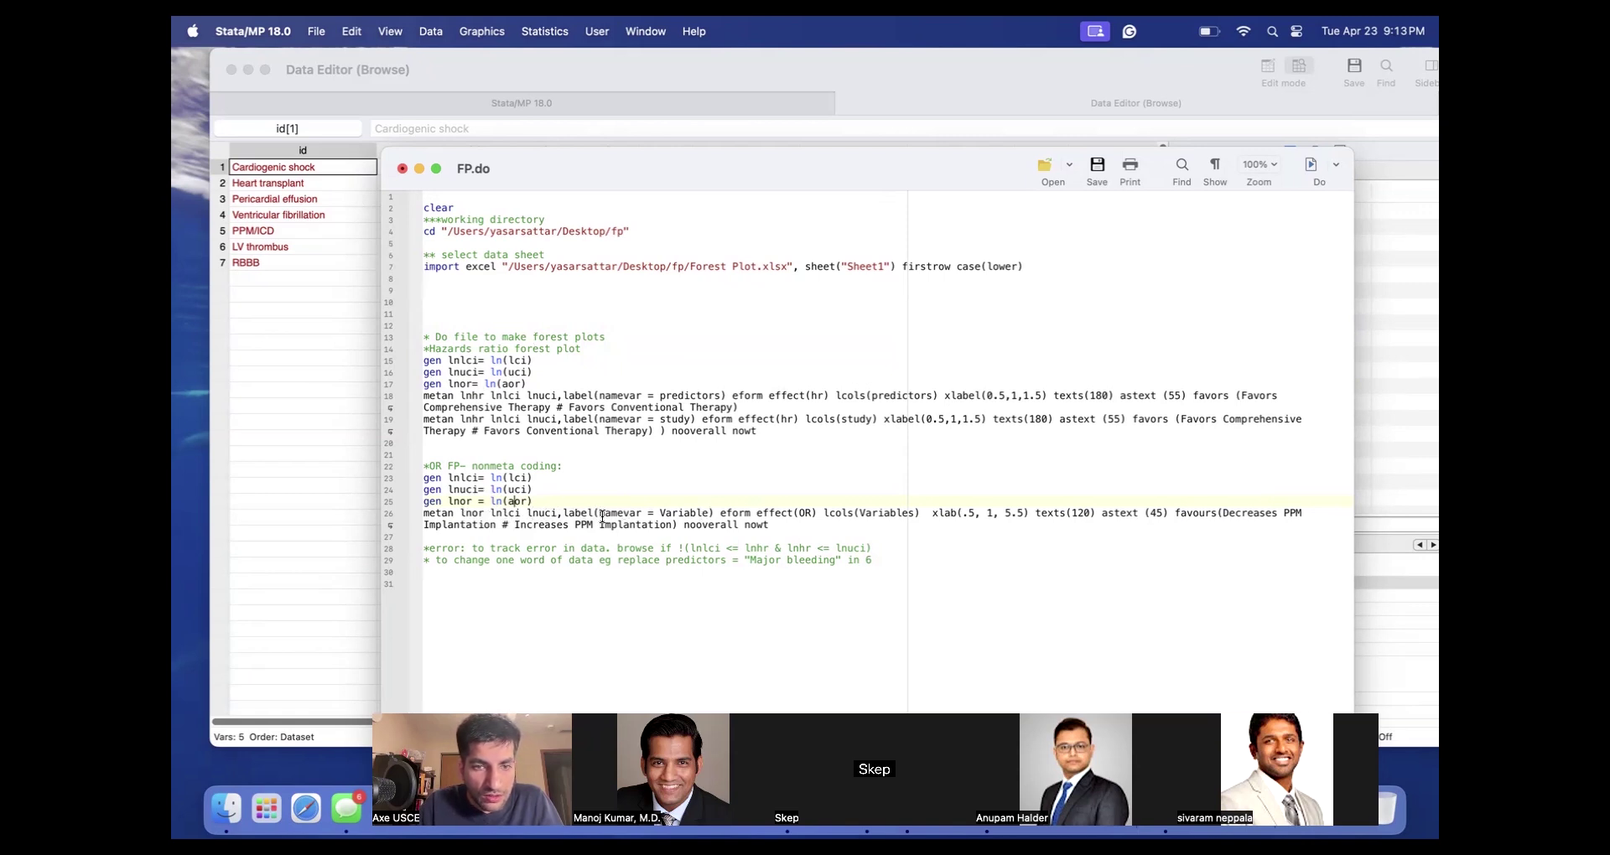
{"action": "left_click", "coordinate": [707, 514]}
{"action": "key", "text": "BackSpace"}
{"action": "key", "text": "BackSpace"}
{"action": "key", "text": "BackSpace"}
{"action": "key", "text": "BackSpace"}
{"action": "key", "text": "BackSpace"}
{"action": "key", "text": "BackSpace"}
{"action": "key", "text": "BackSpace"}
{"action": "key", "text": "BackSpace"}
{"action": "key", "text": "BackSpace"}
{"action": "key", "text": "BackSpace"}
{"action": "type", "text": "= id"}
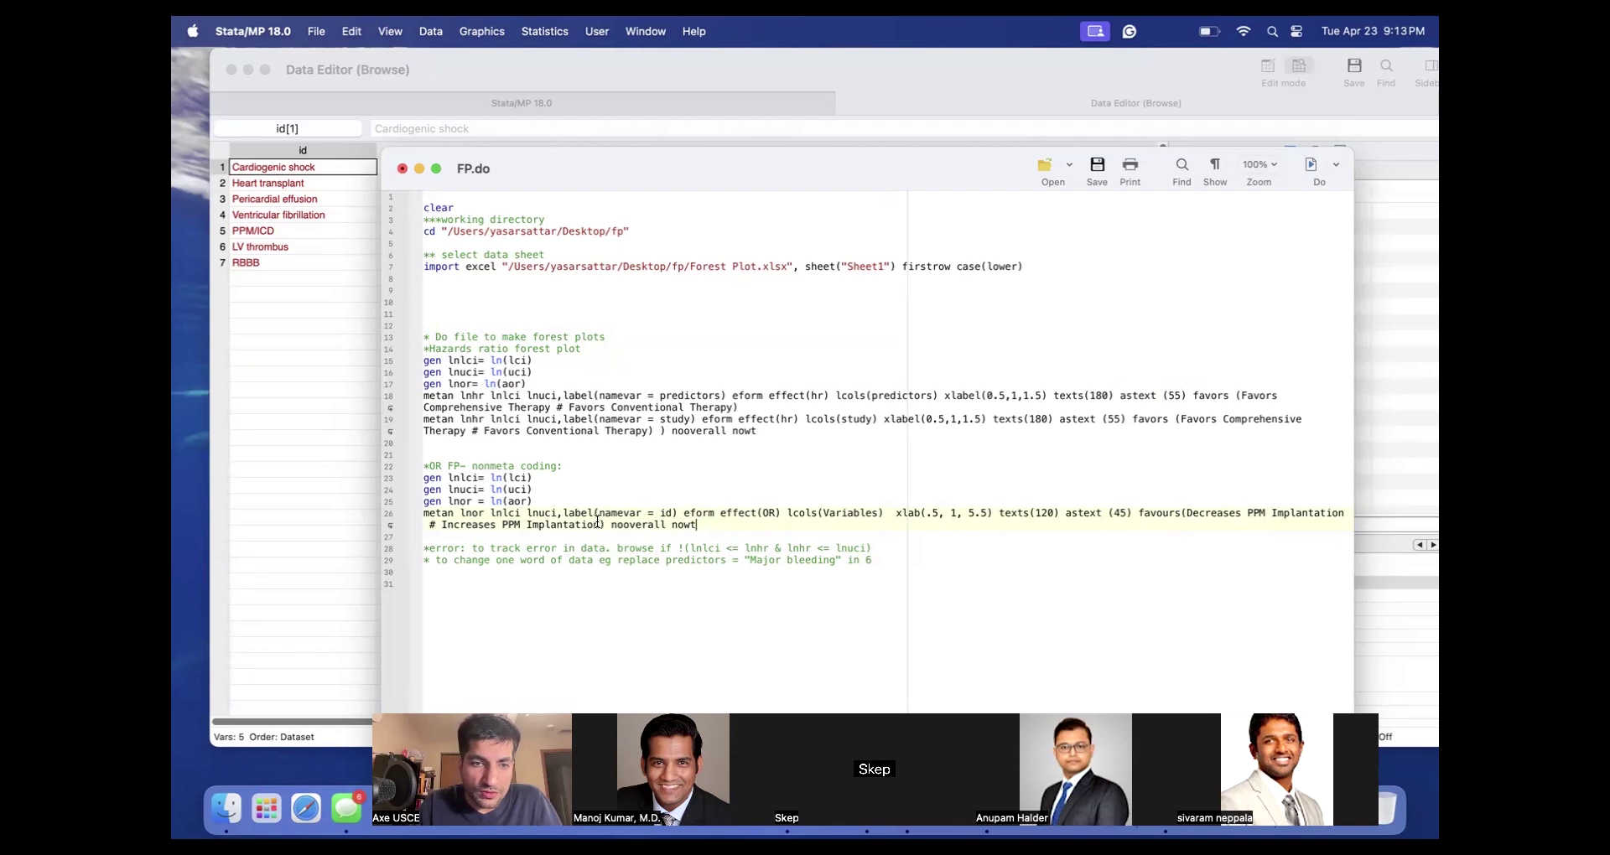
Replace the favours text after the # in the OR metan command with "Worsens in Chagas CM".
{"action": "left_click_drag", "start_coordinate": [599, 525], "coordinate": [503, 524]}
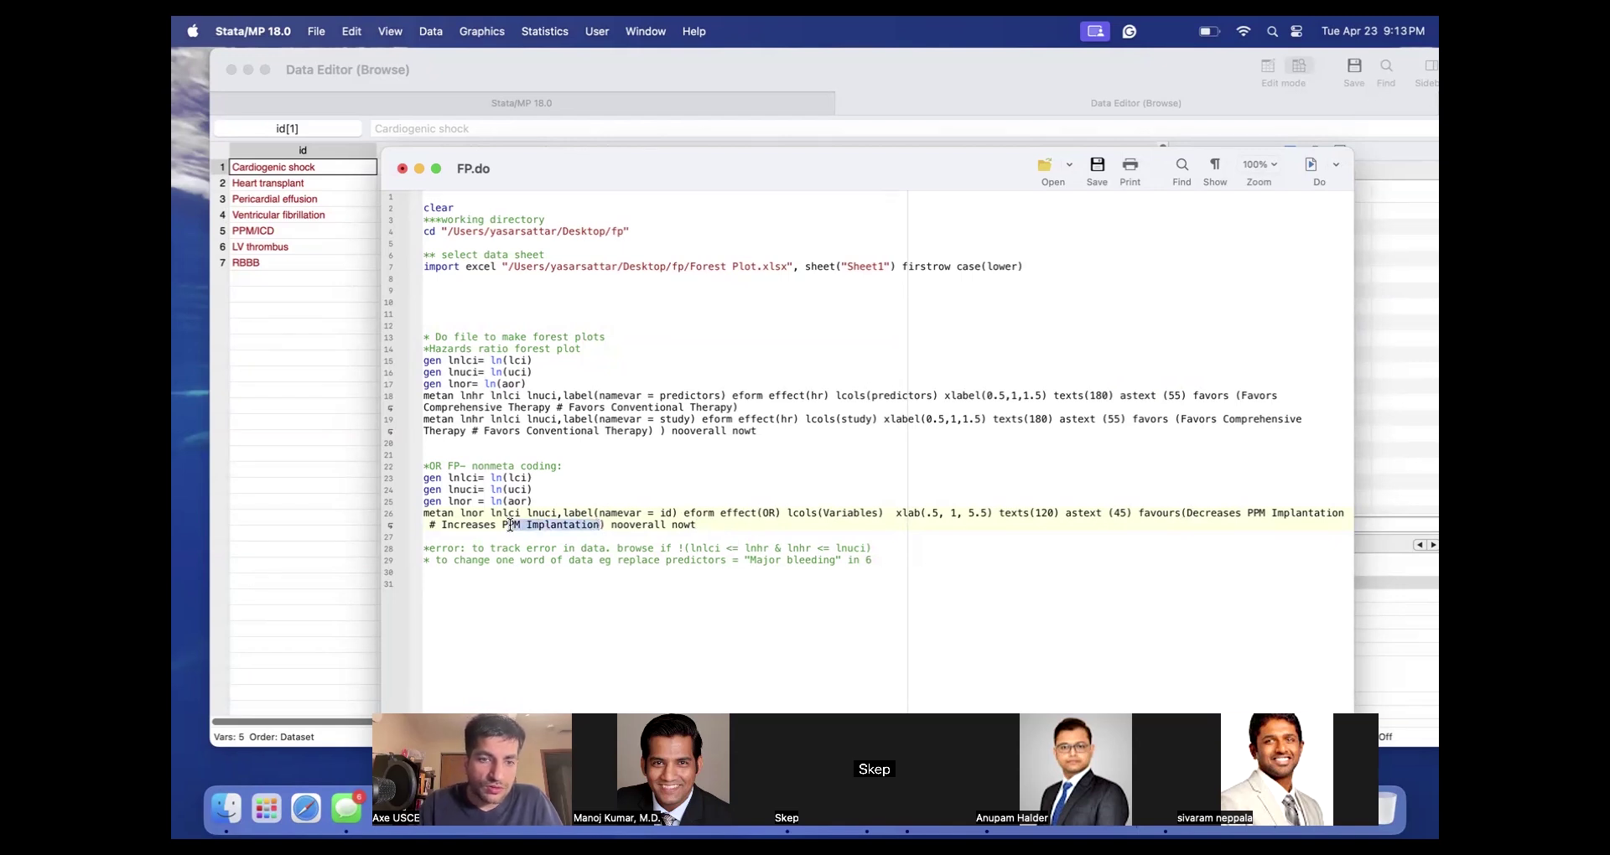
{"action": "key", "text": "BackSpace"}
{"action": "type", "text": "C"}
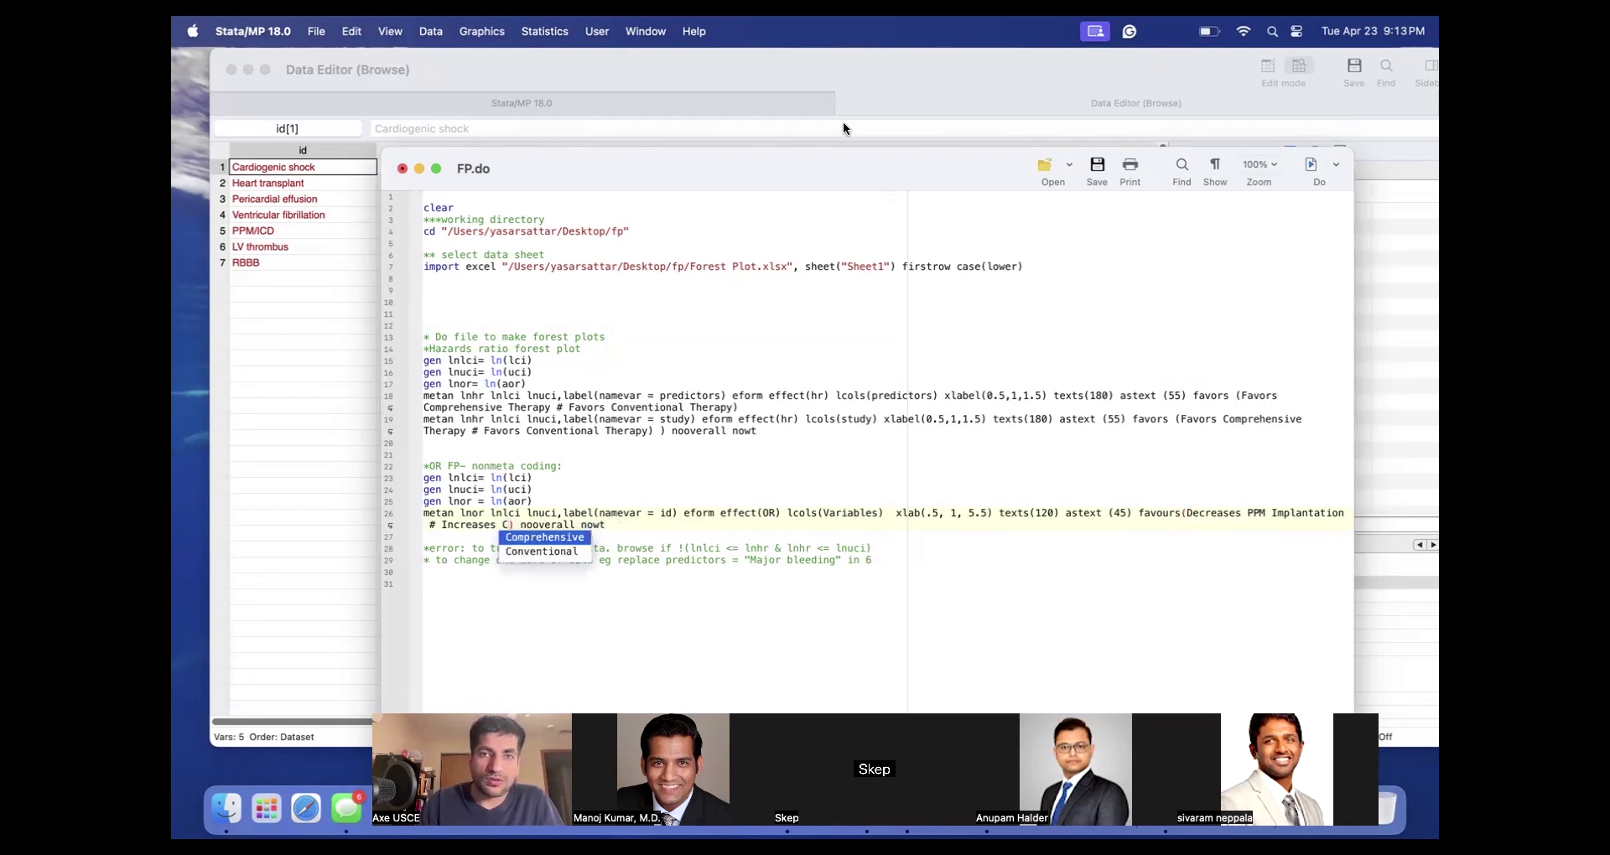
{"action": "left_click_drag", "start_coordinate": [852, 157], "coordinate": [700, 144]}
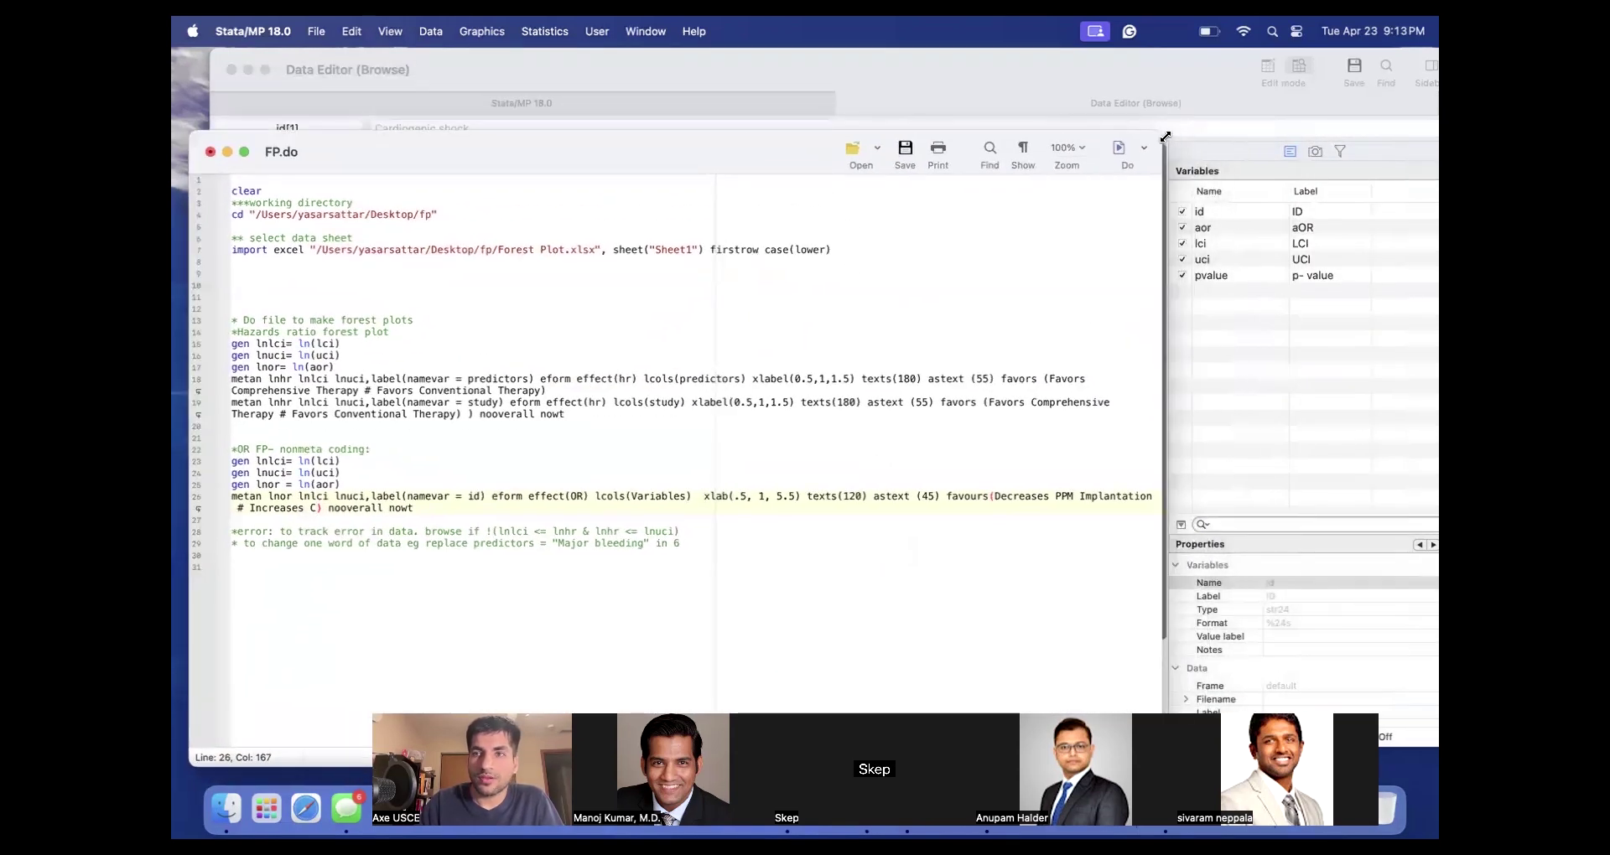
{"action": "left_click_drag", "start_coordinate": [1164, 137], "coordinate": [1065, 92]}
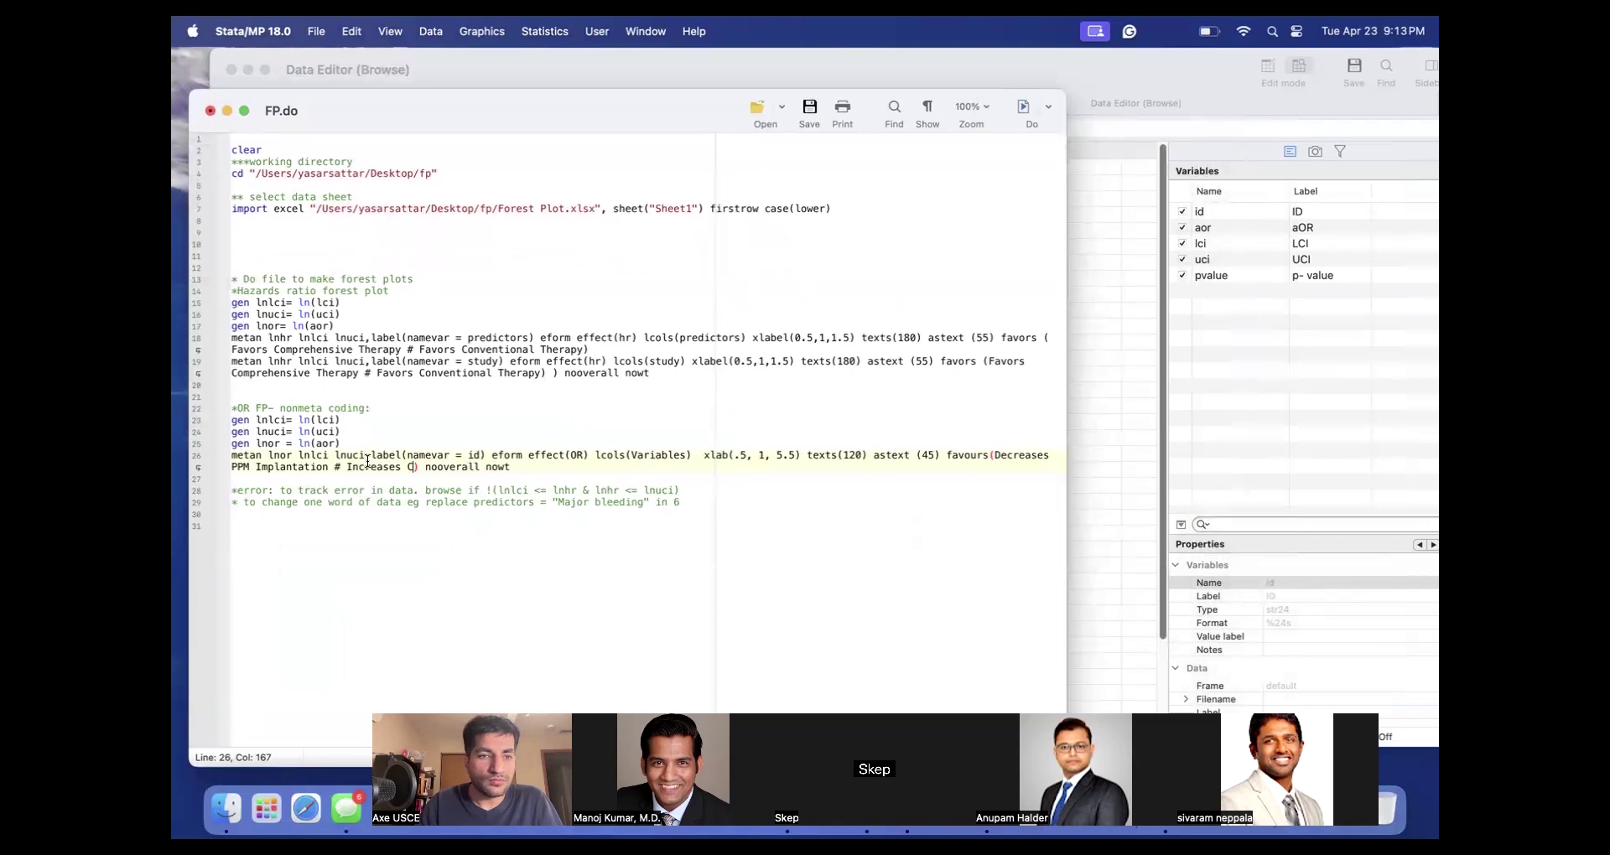
{"action": "type", "text": "hagas CM"}
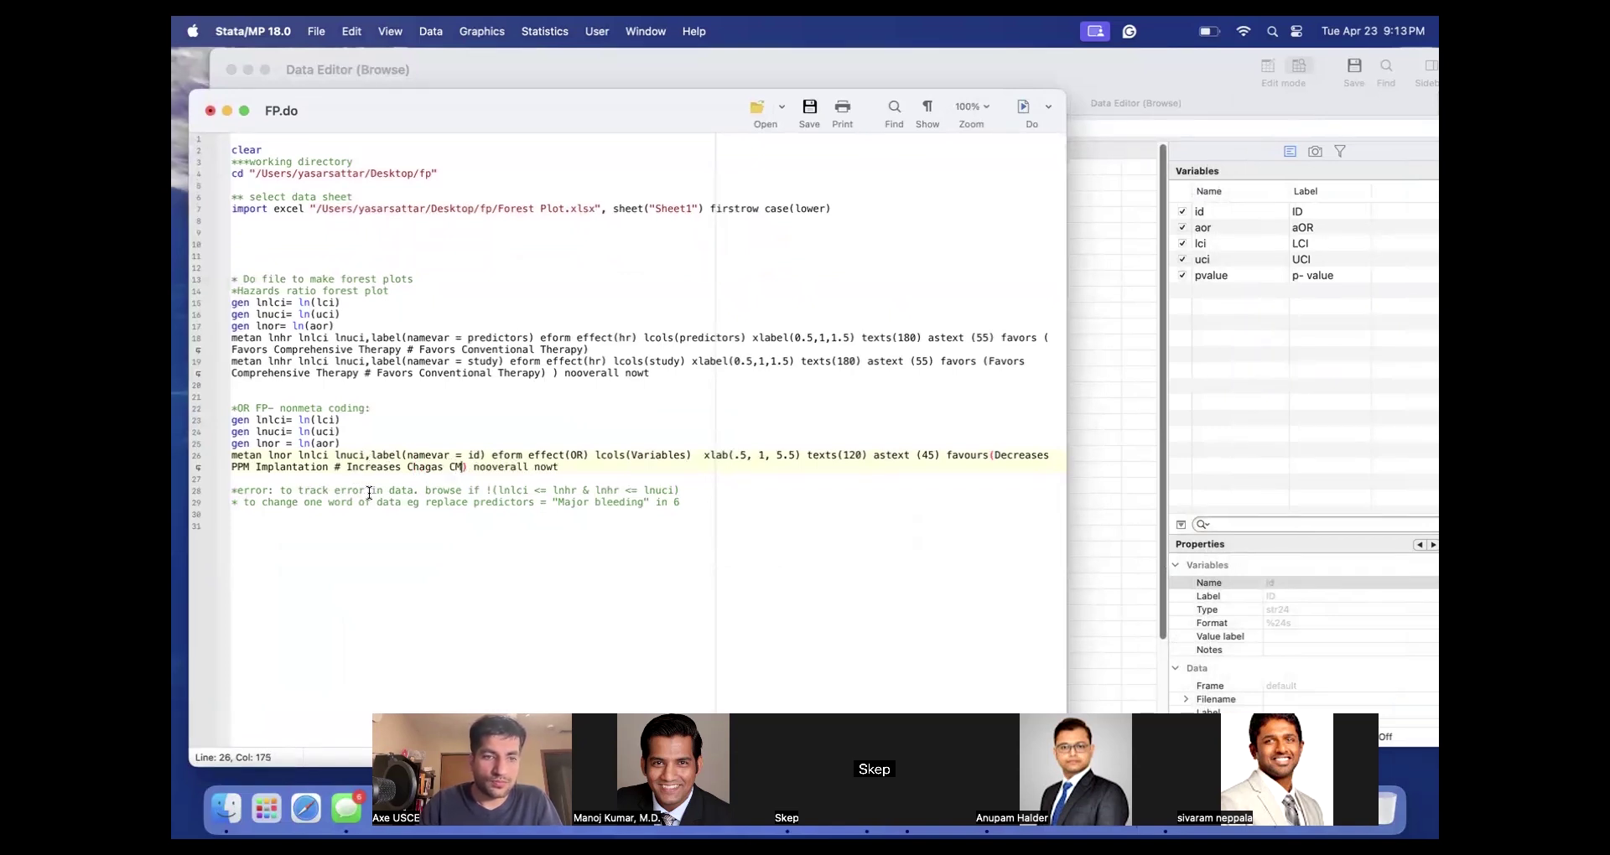
{"action": "left_click_drag", "start_coordinate": [404, 467], "coordinate": [346, 466]}
{"action": "key", "text": "BackSpace"}
{"action": "type", "text": "Worsens "}
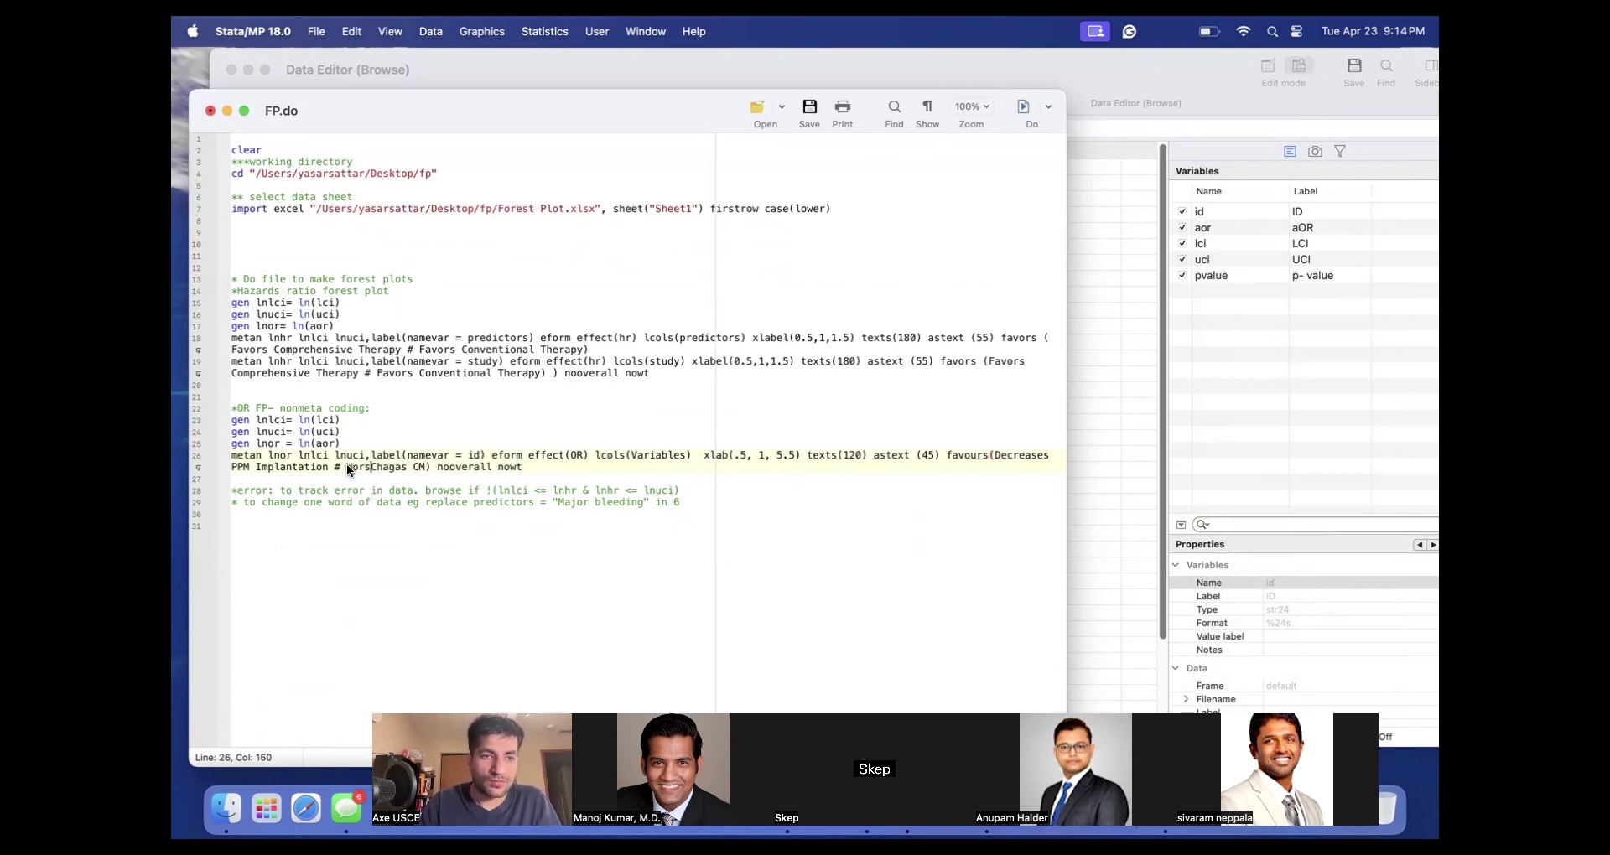
{"action": "type", "text": "in"}
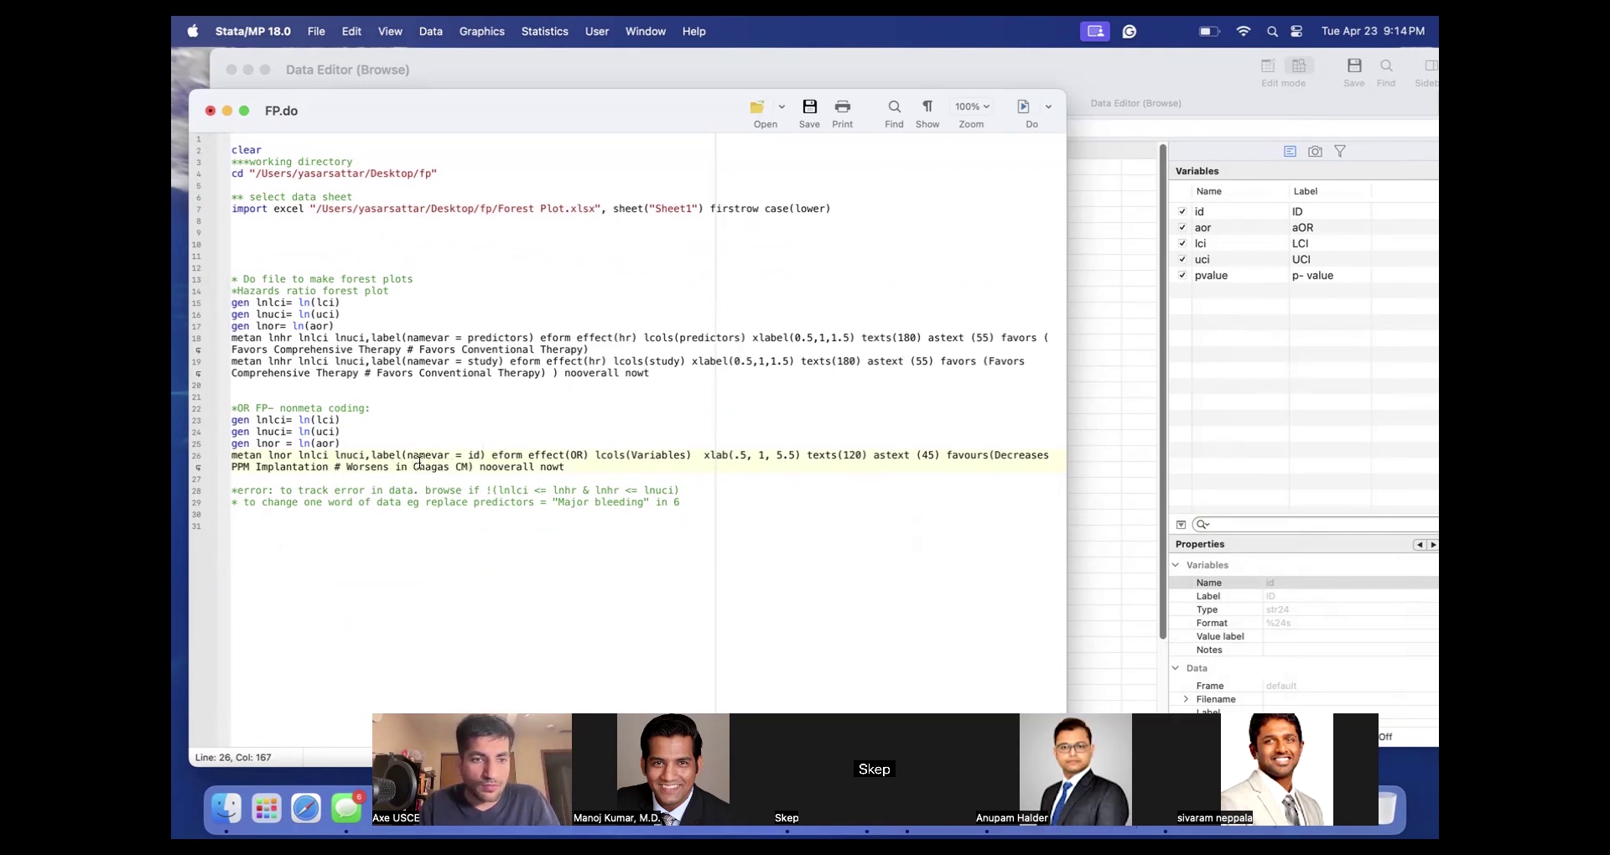
Replace the favours text before the # in the OR metan command with "No Chagas CM".
{"action": "left_click_drag", "start_coordinate": [347, 467], "coordinate": [466, 467]}
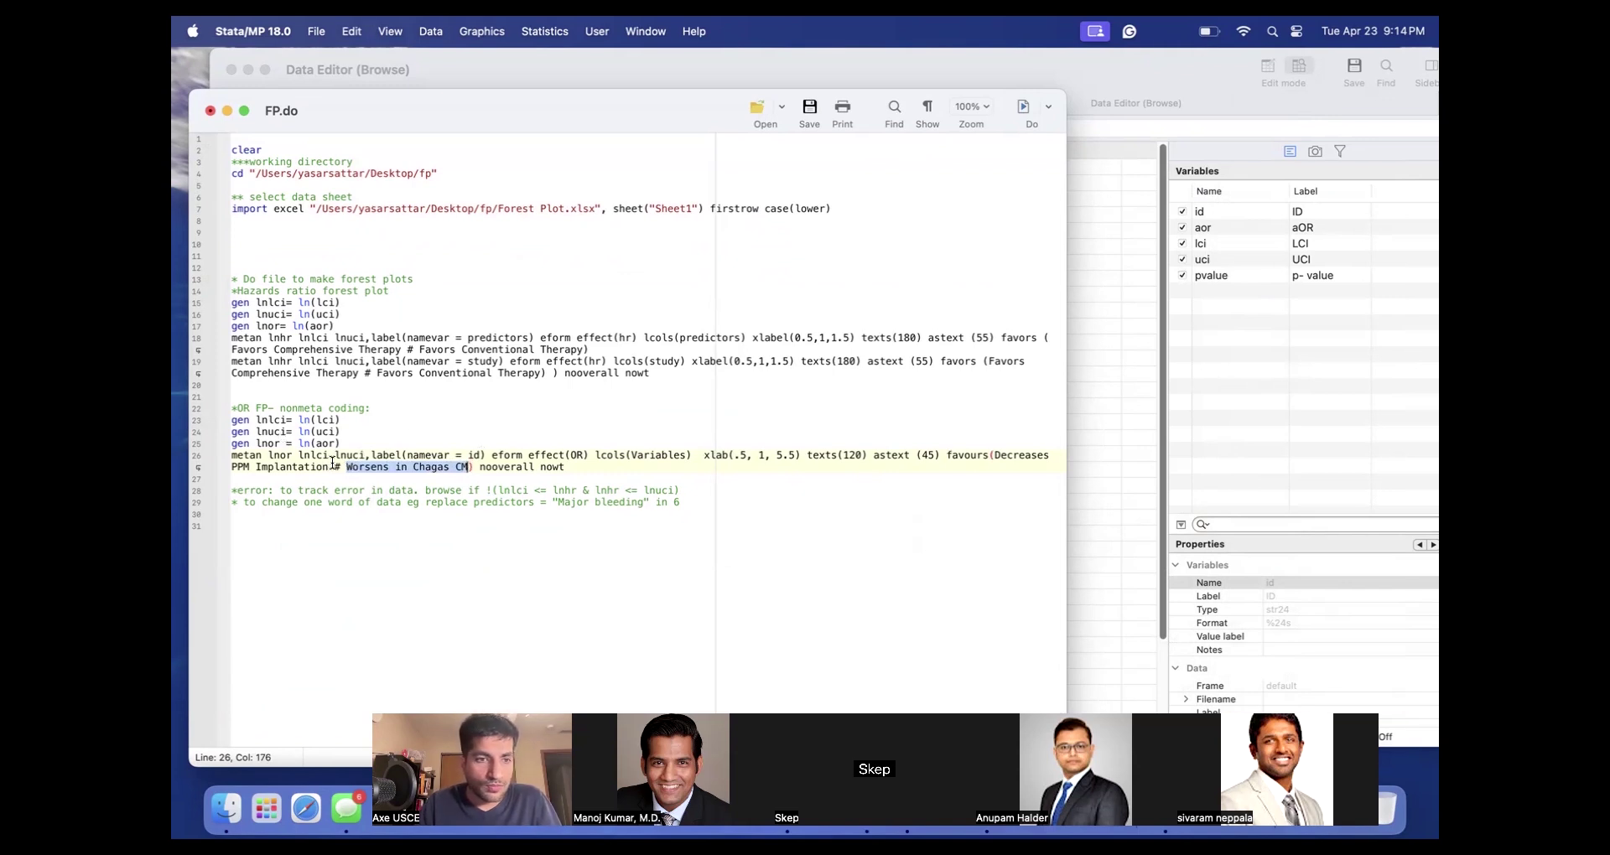
{"action": "left_click_drag", "start_coordinate": [331, 467], "coordinate": [939, 473]}
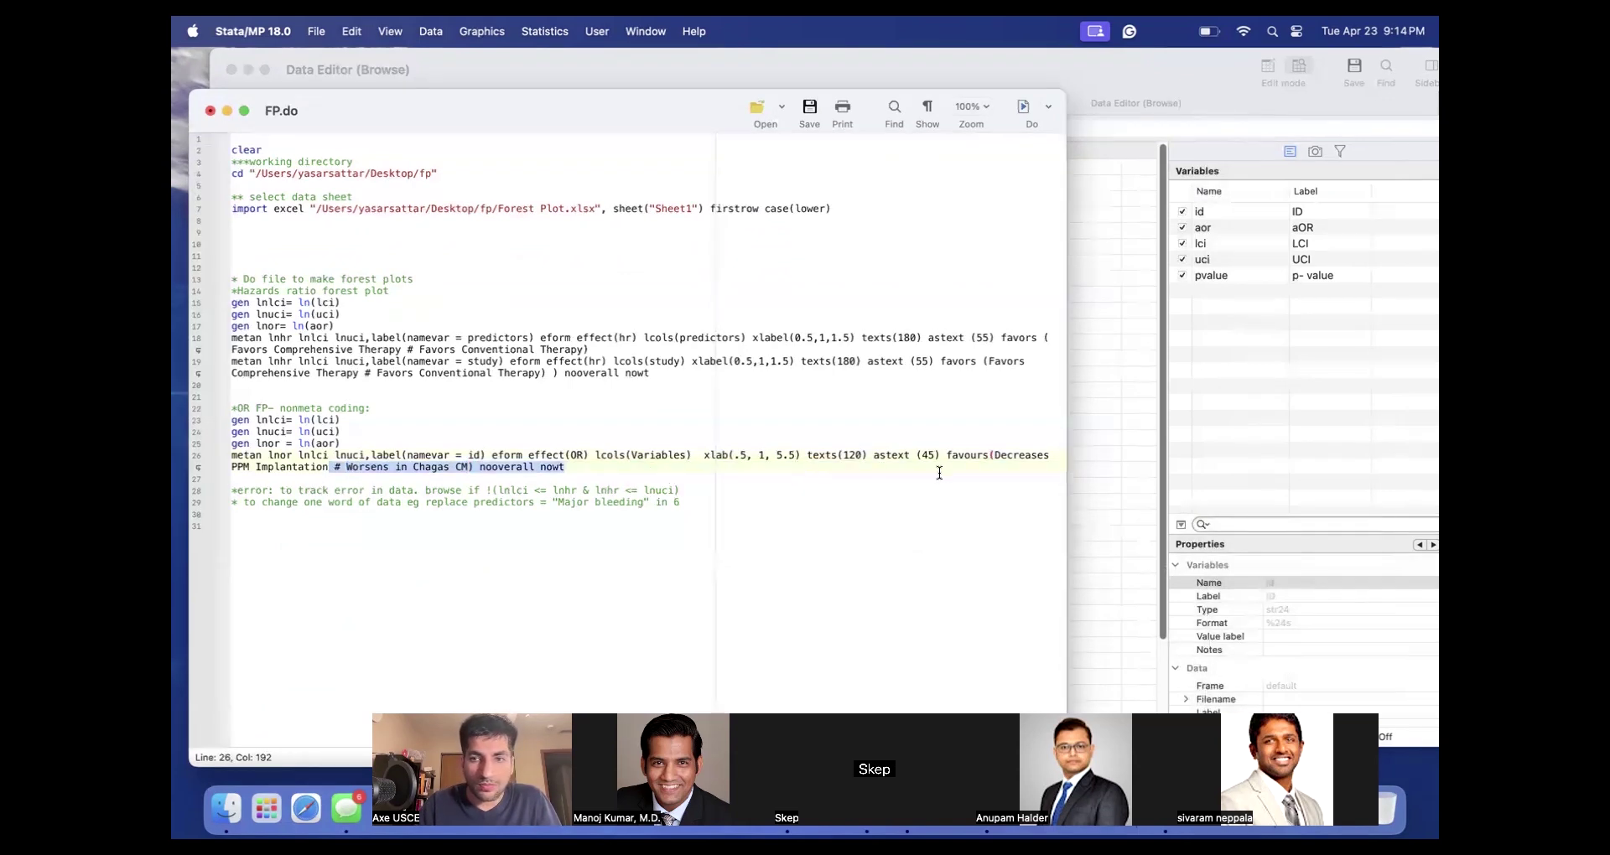
{"action": "left_click", "coordinate": [996, 458], "text": "shift"}
{"action": "type", "text": "No"}
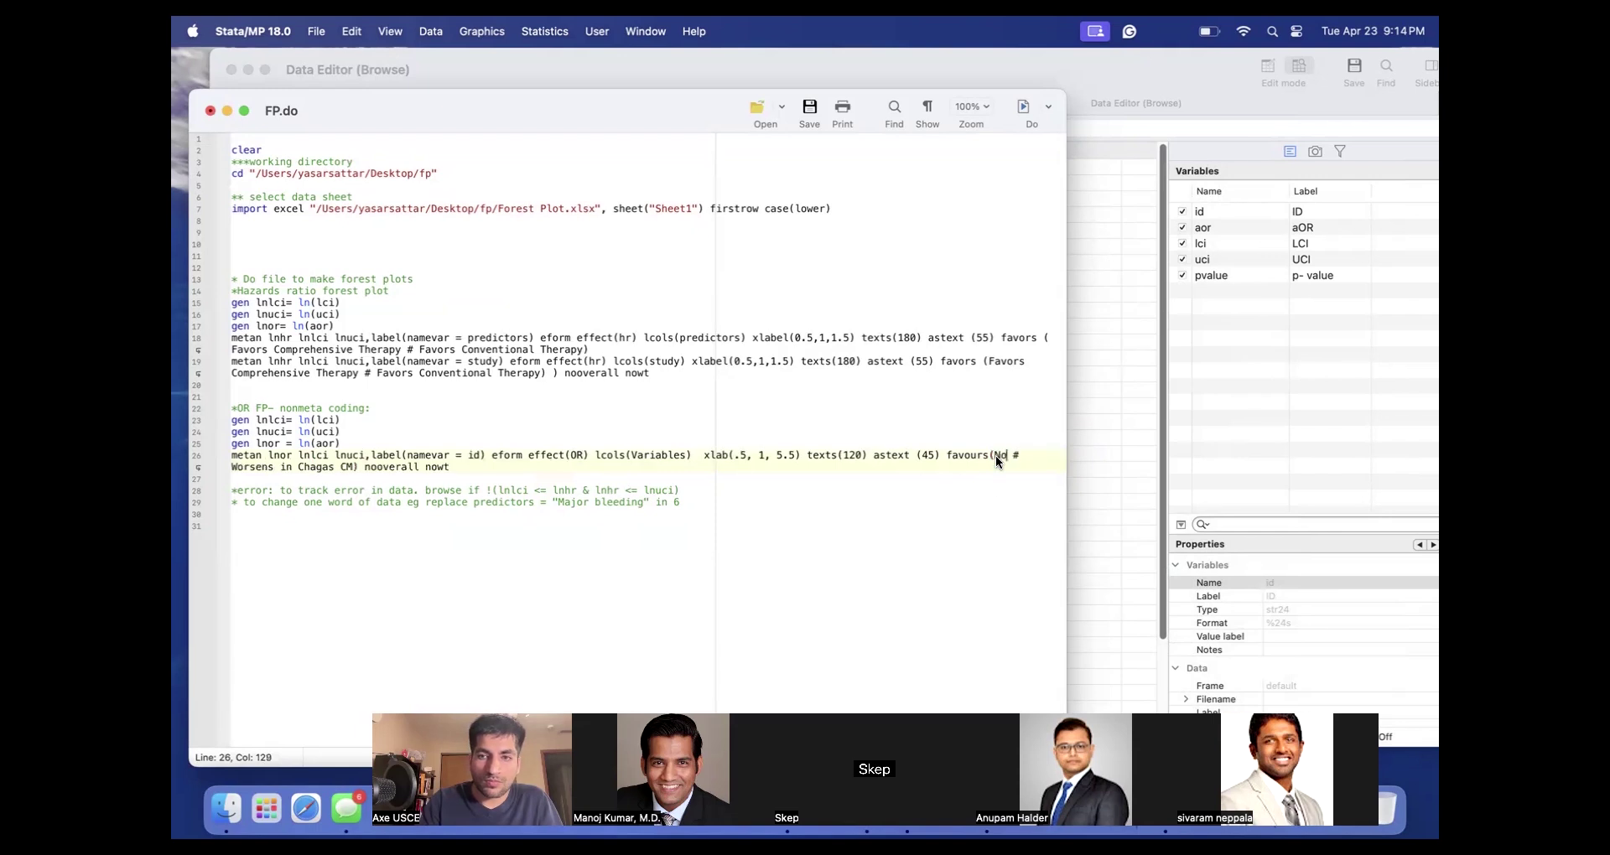
{"action": "type", "text": " Chagas"}
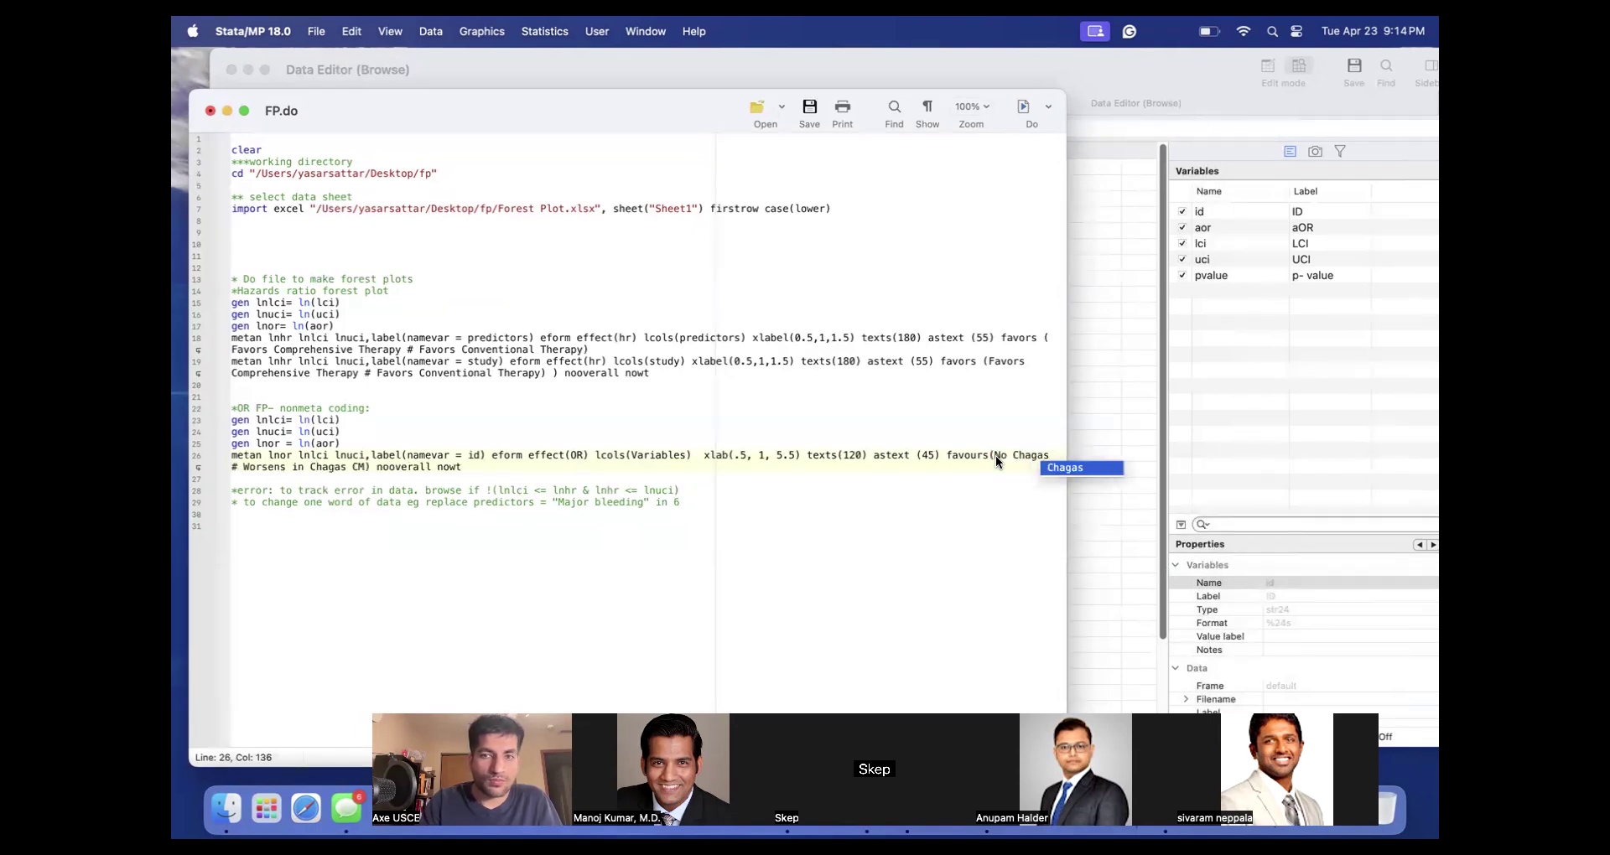
{"action": "type", "text": " CM"}
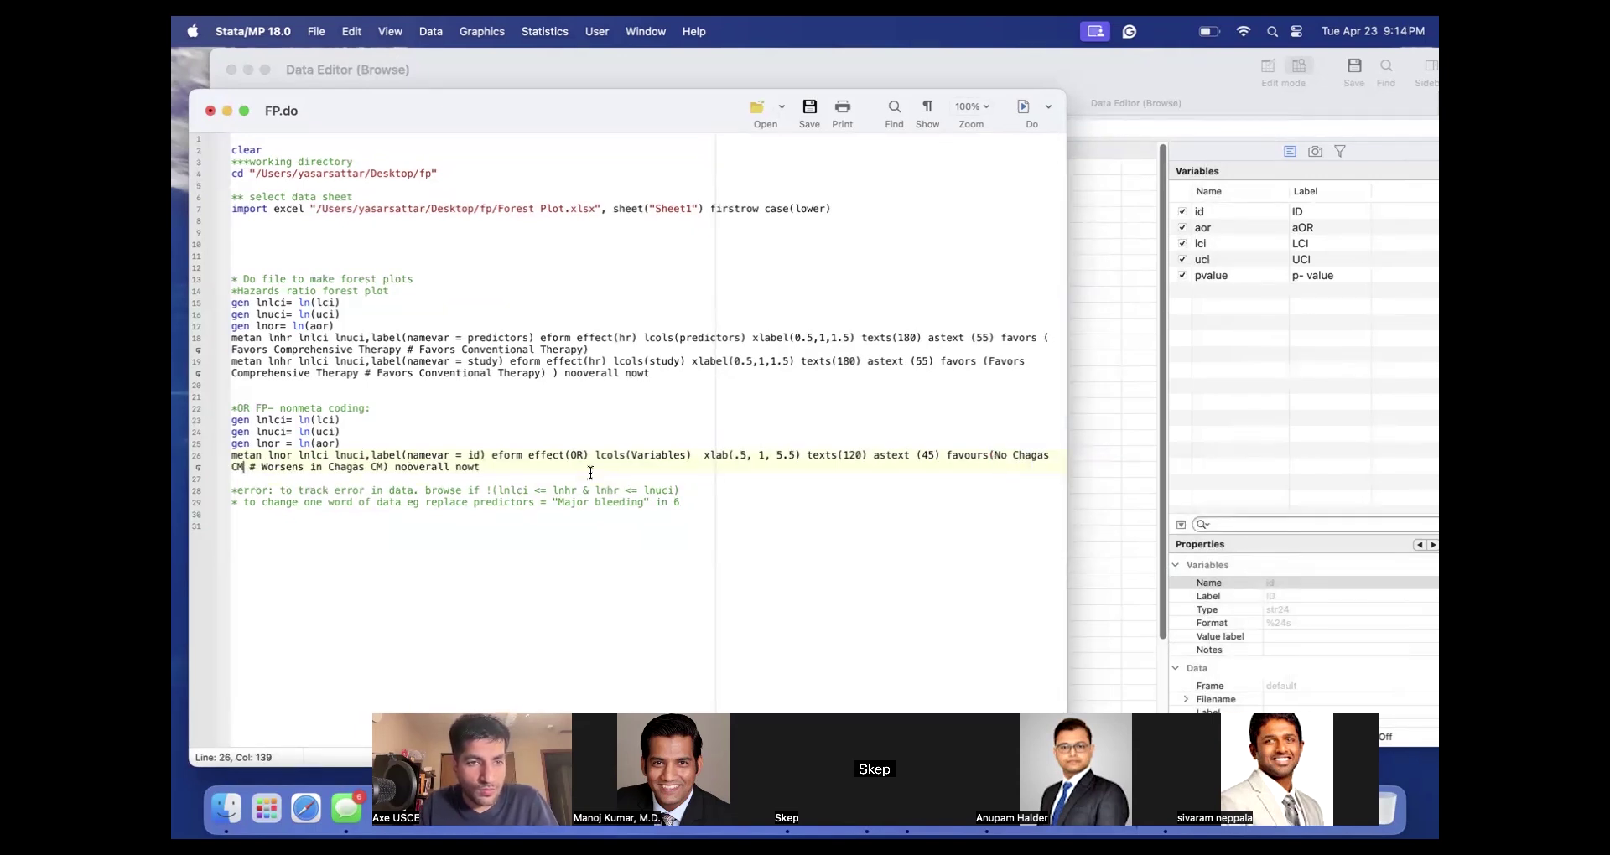
Copy the whole OR FP nonmeta block and paste it between the import command and the "Do file to make forest plots" comment.
{"action": "left_click_drag", "start_coordinate": [482, 466], "coordinate": [192, 410]}
{"action": "key", "text": "super+c"}
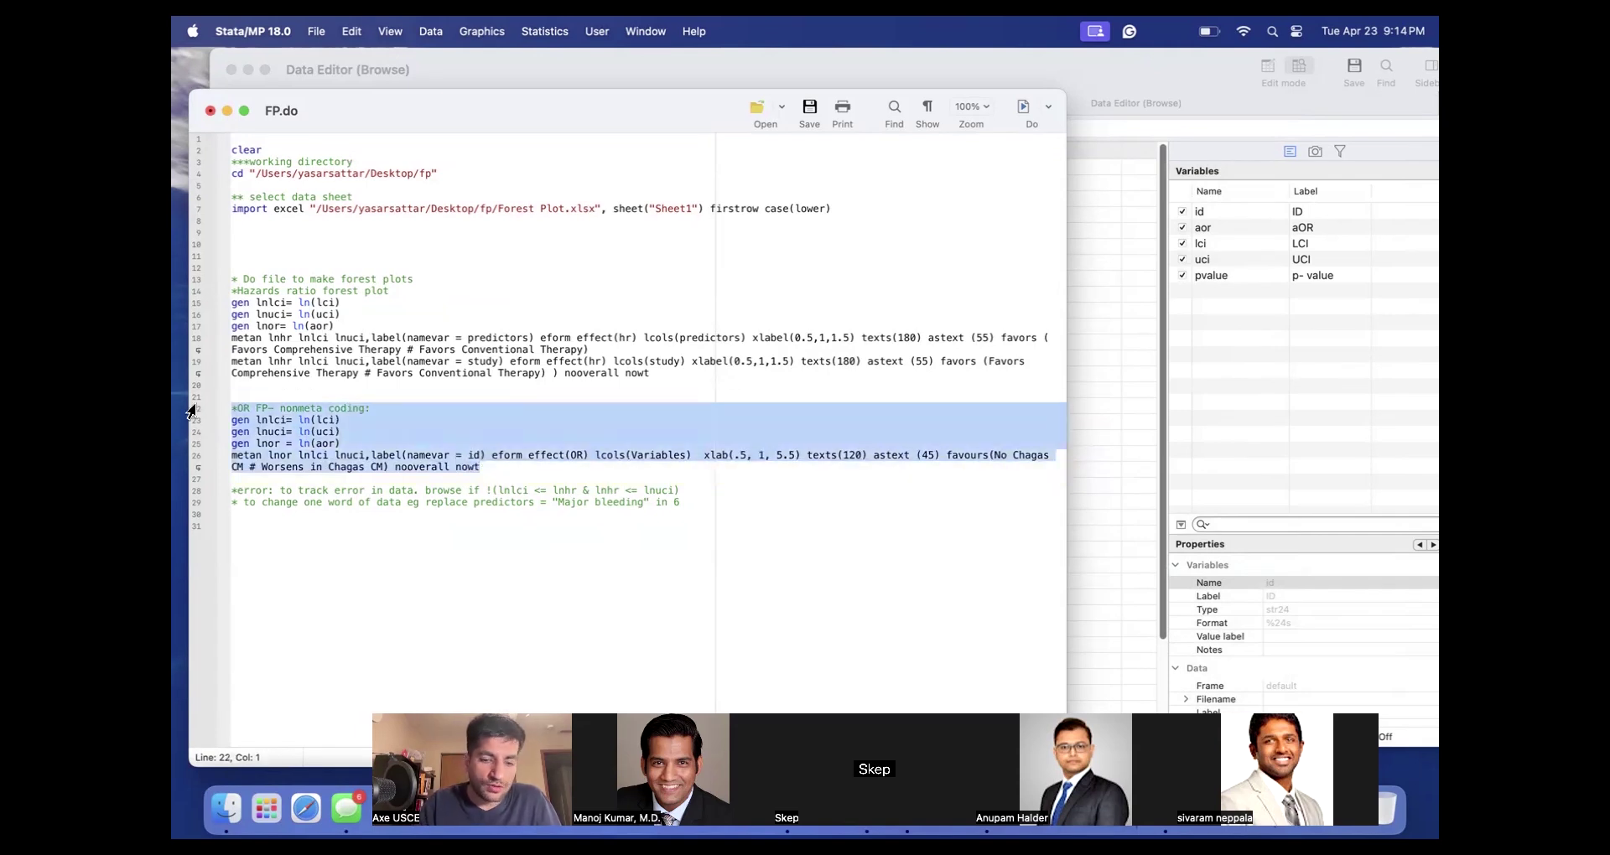
{"action": "left_click", "coordinate": [245, 244]}
{"action": "key", "text": "Return"}
{"action": "key", "text": "Return"}
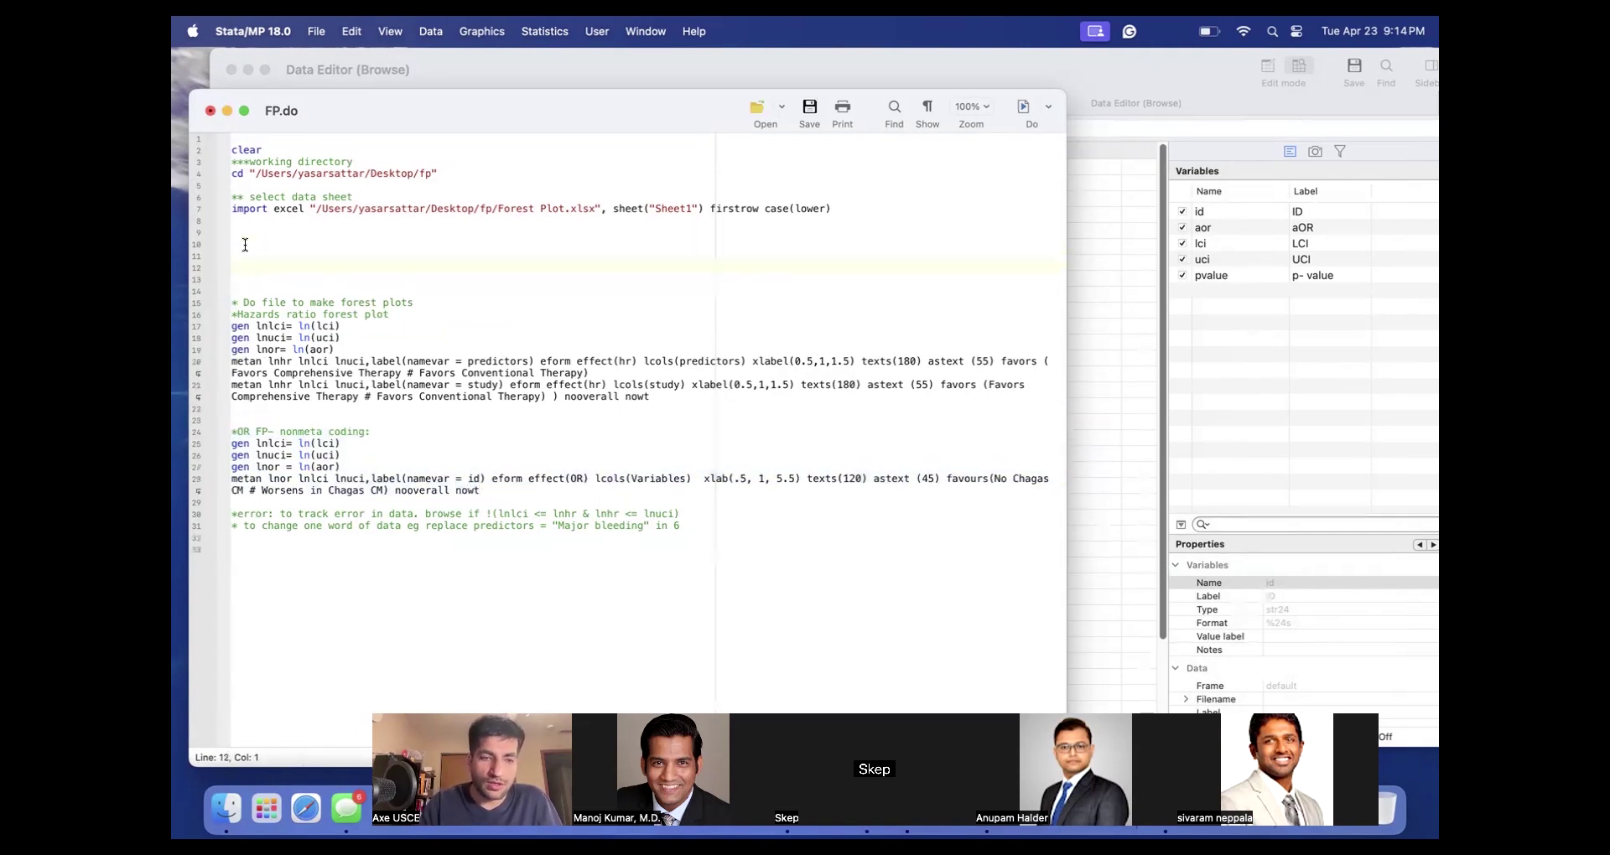
{"action": "key", "text": "super+v"}
Run only the pasted OR block and close the Data Editor to check the results.
{"action": "left_click_drag", "start_coordinate": [483, 329], "coordinate": [226, 266]}
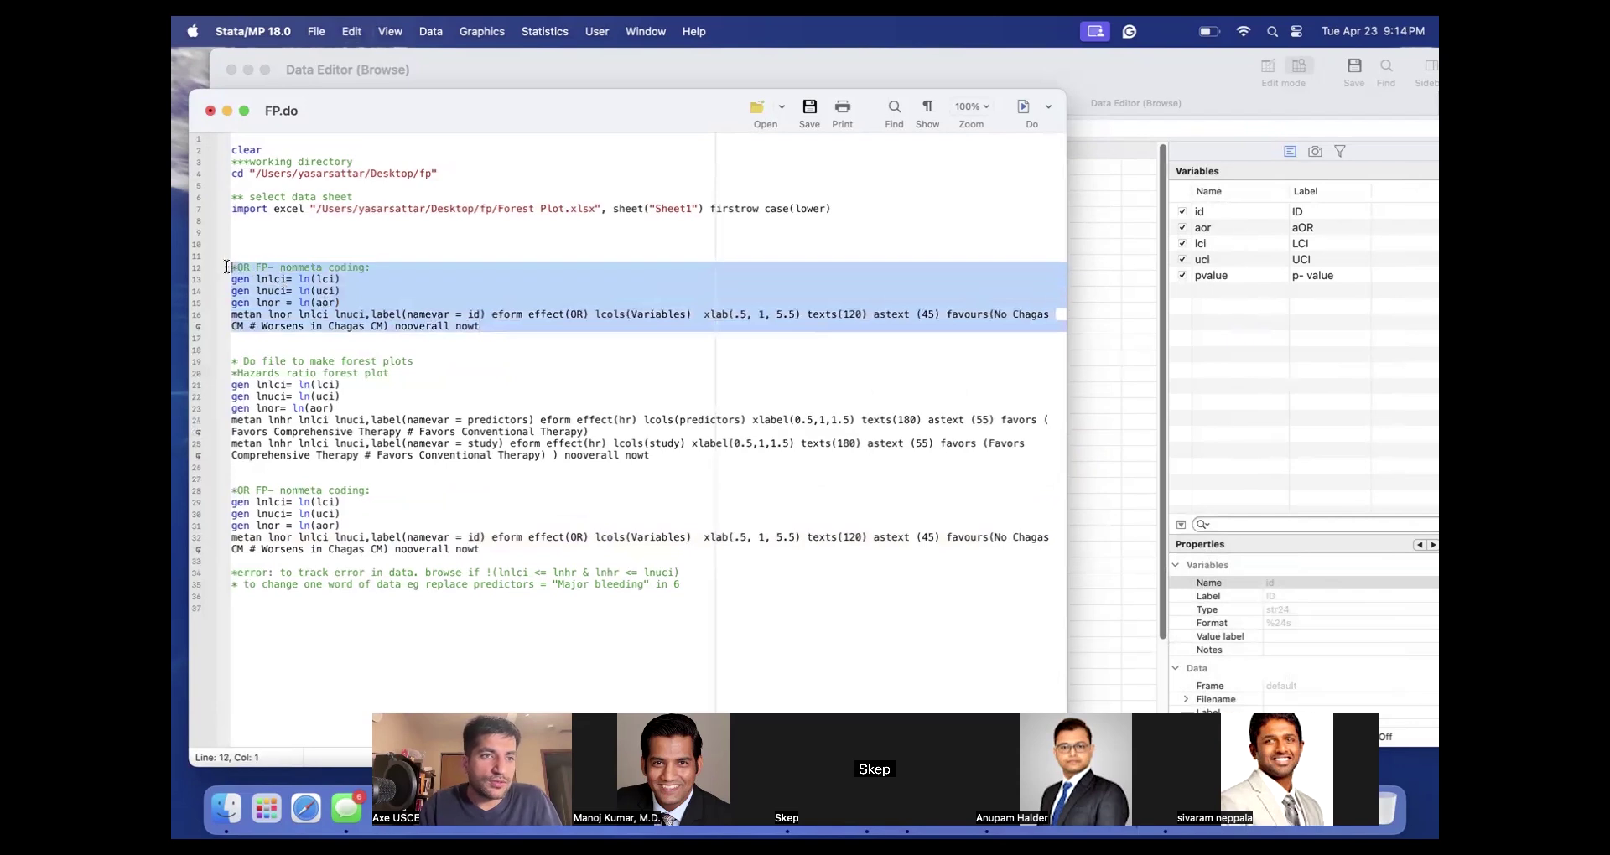
{"action": "left_click", "coordinate": [1021, 107]}
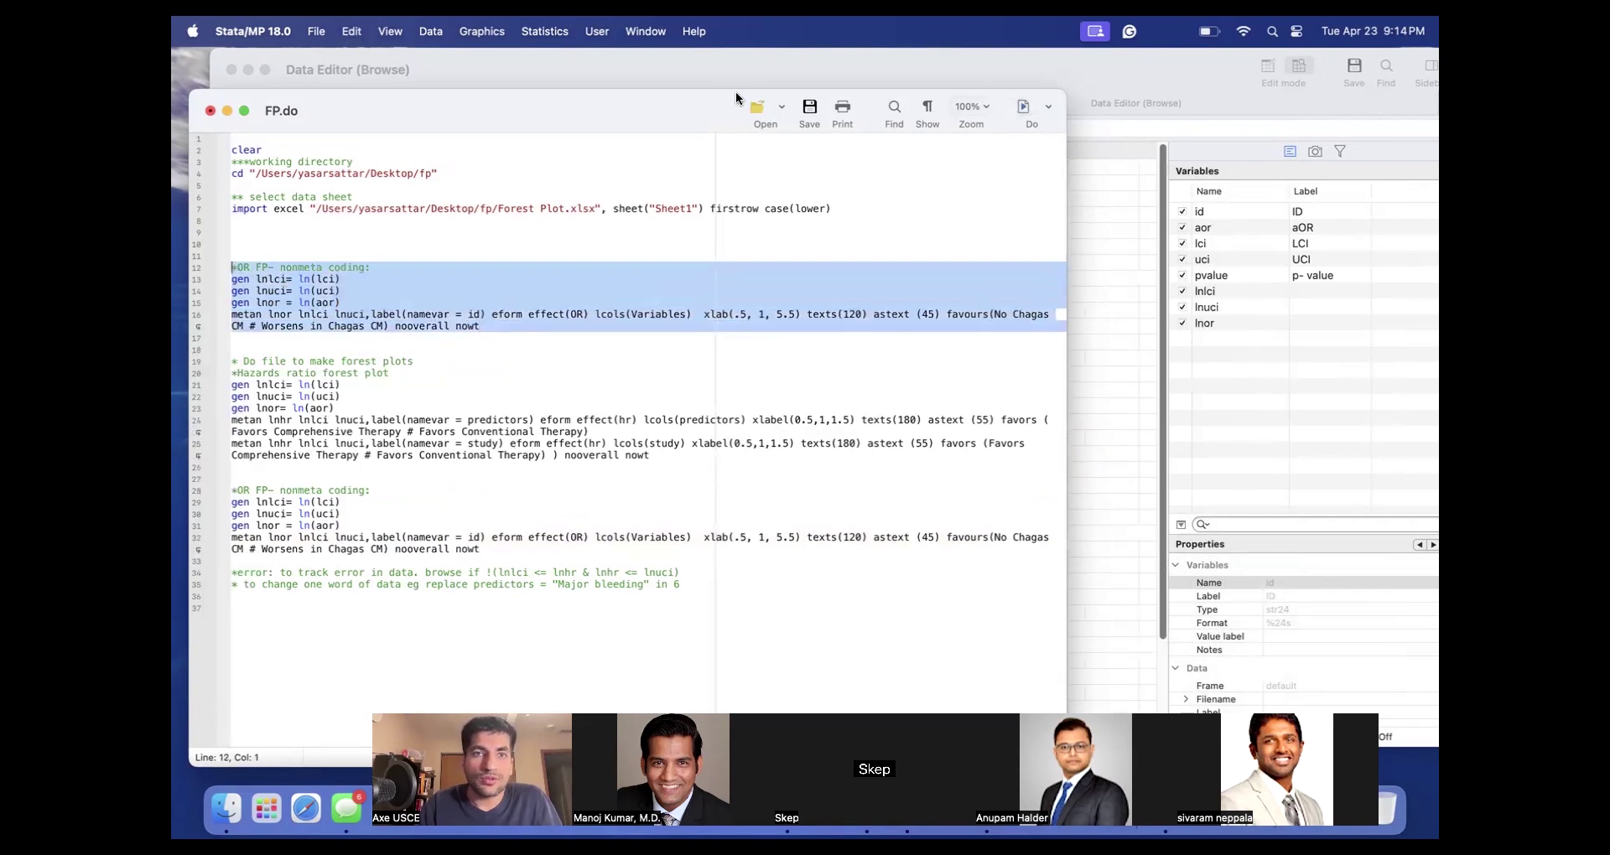
{"action": "left_click_drag", "start_coordinate": [696, 96], "coordinate": [1068, 112]}
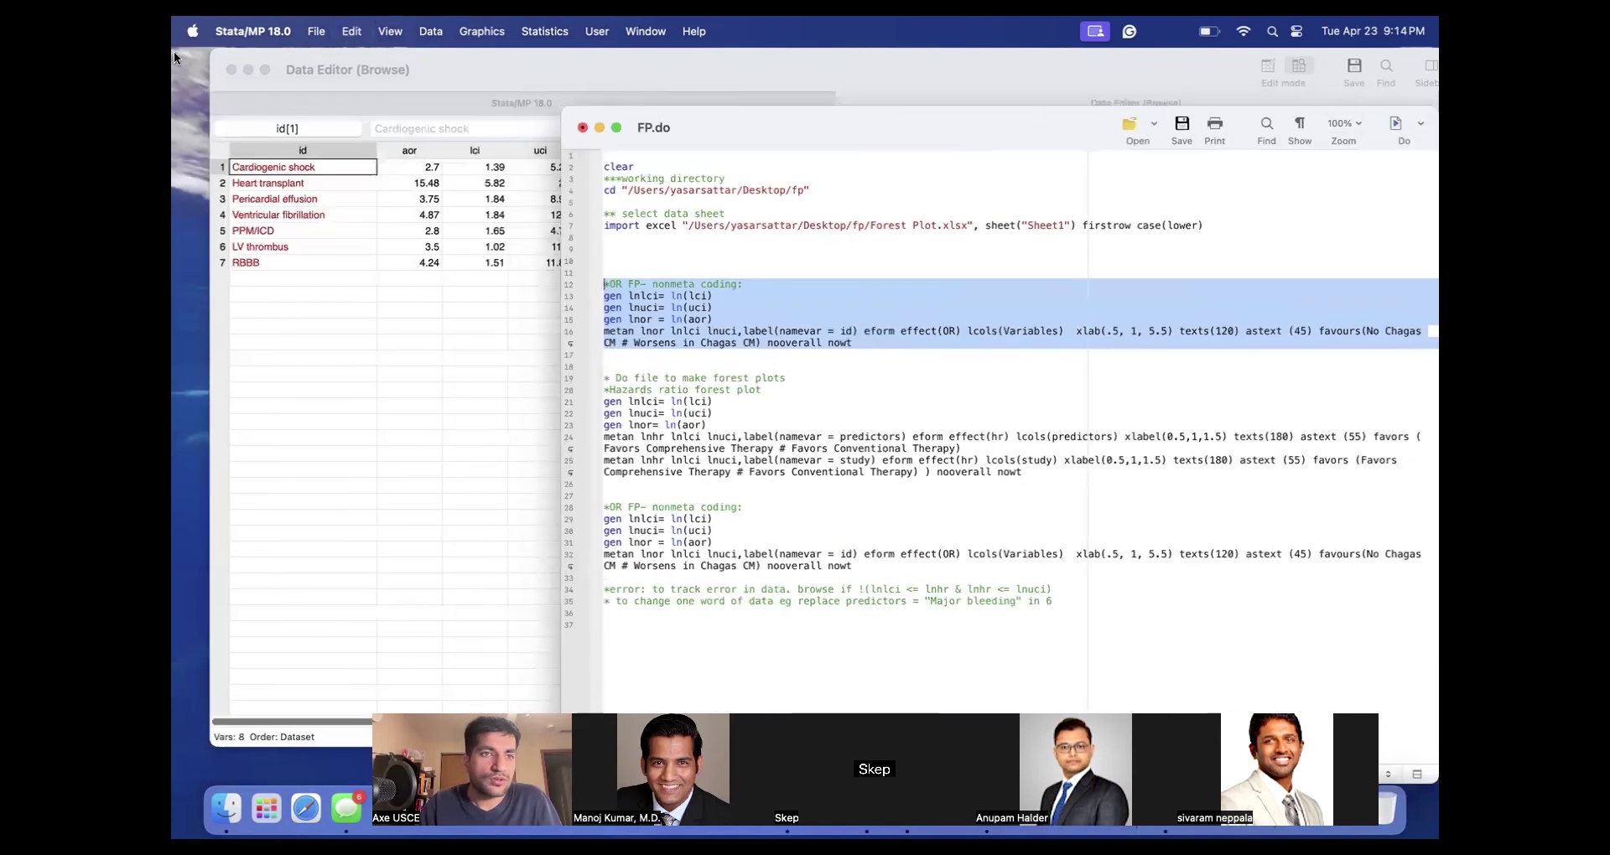
{"action": "left_click", "coordinate": [232, 70]}
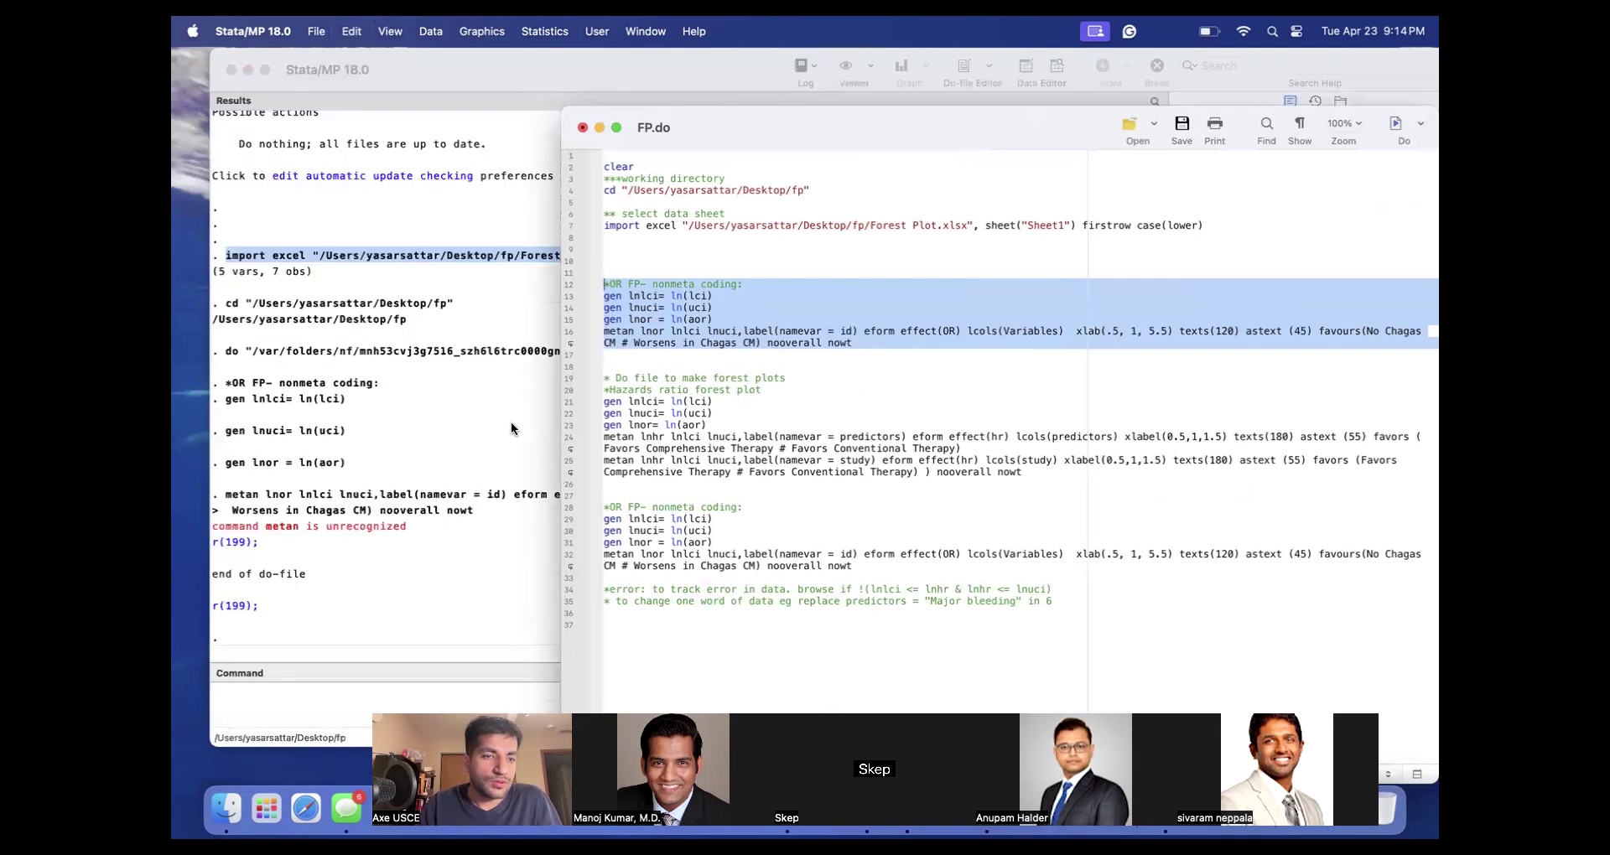
Add the line "ssc install metan" above the pasted OR block and run only that line.
{"action": "left_click", "coordinate": [660, 377]}
{"action": "left_click", "coordinate": [637, 258]}
{"action": "type", "text": "s"}
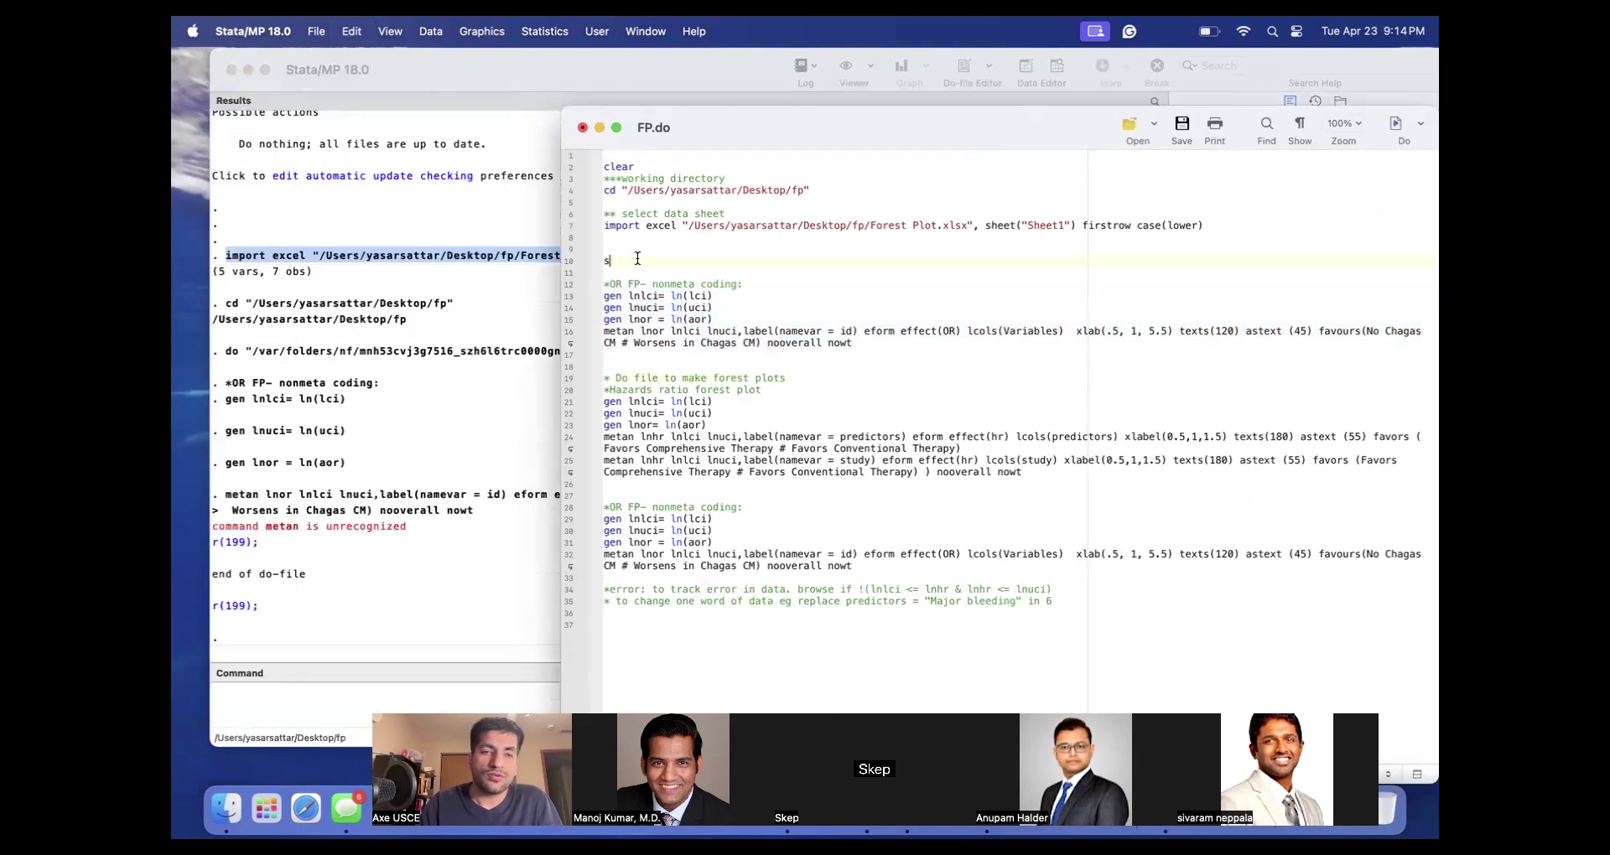
{"action": "type", "text": "sc inst"}
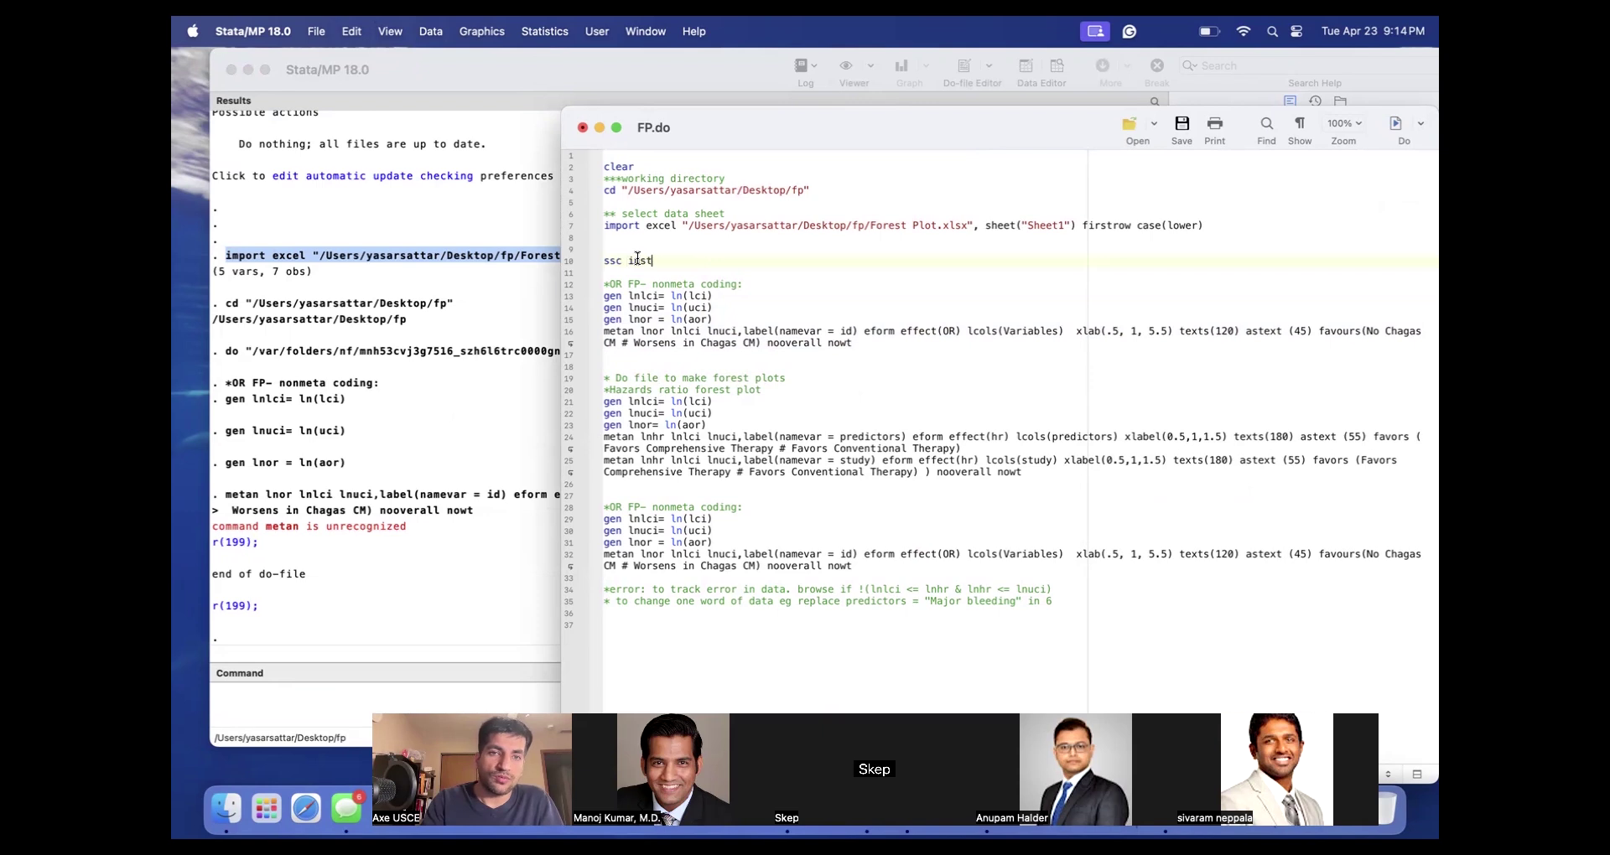
{"action": "type", "text": "all metan"}
{"action": "left_click", "coordinate": [738, 271]}
{"action": "left_click_drag", "start_coordinate": [724, 261], "coordinate": [582, 265]}
{"action": "left_click", "coordinate": [1395, 124]}
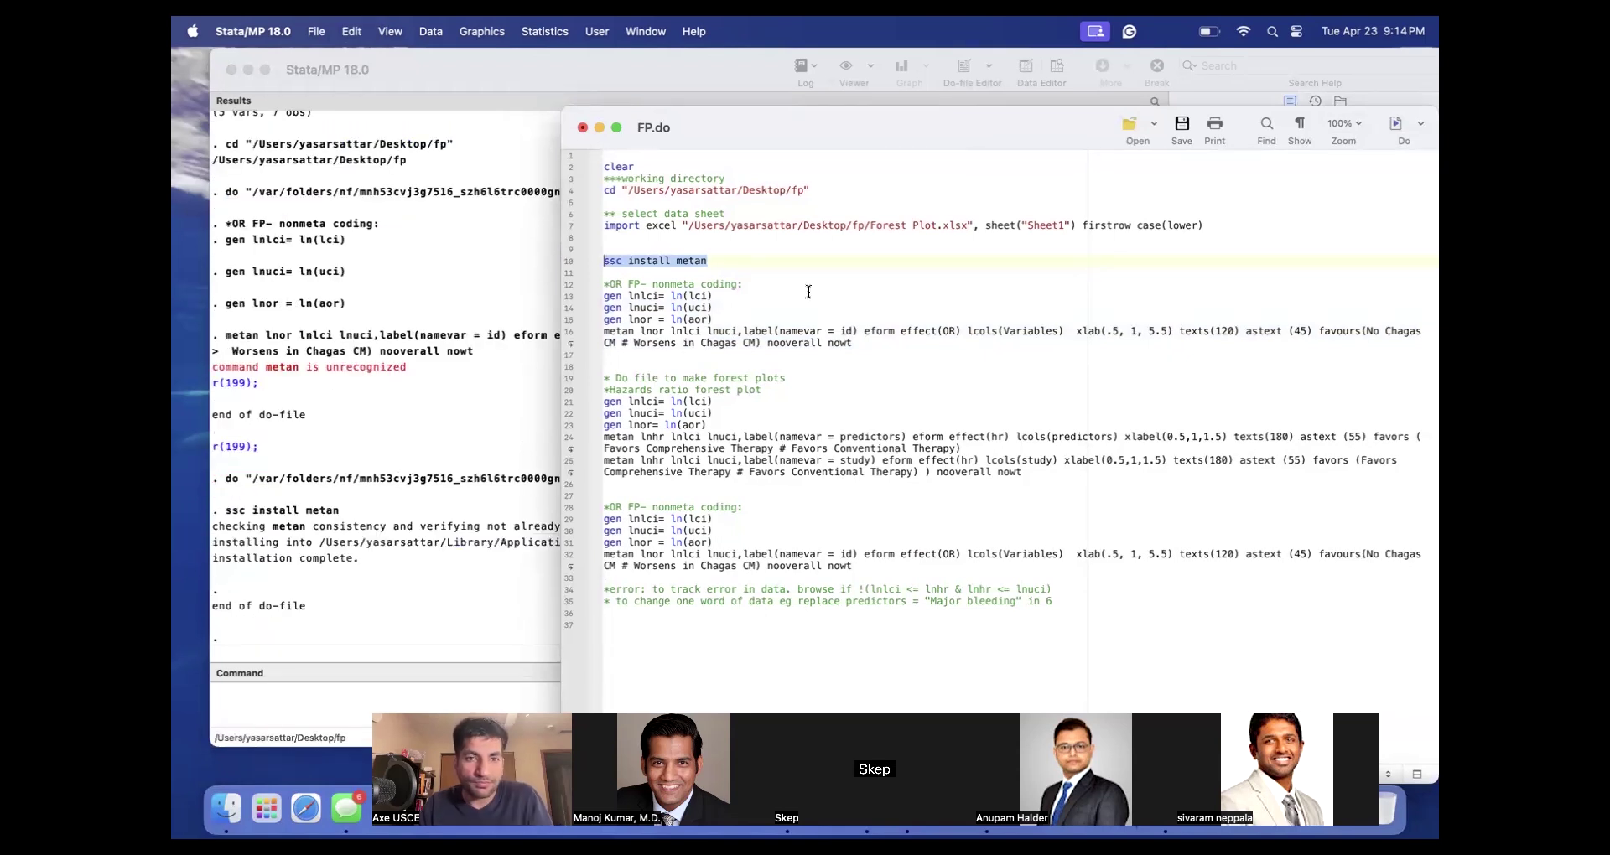
{"action": "left_click", "coordinate": [616, 249]}
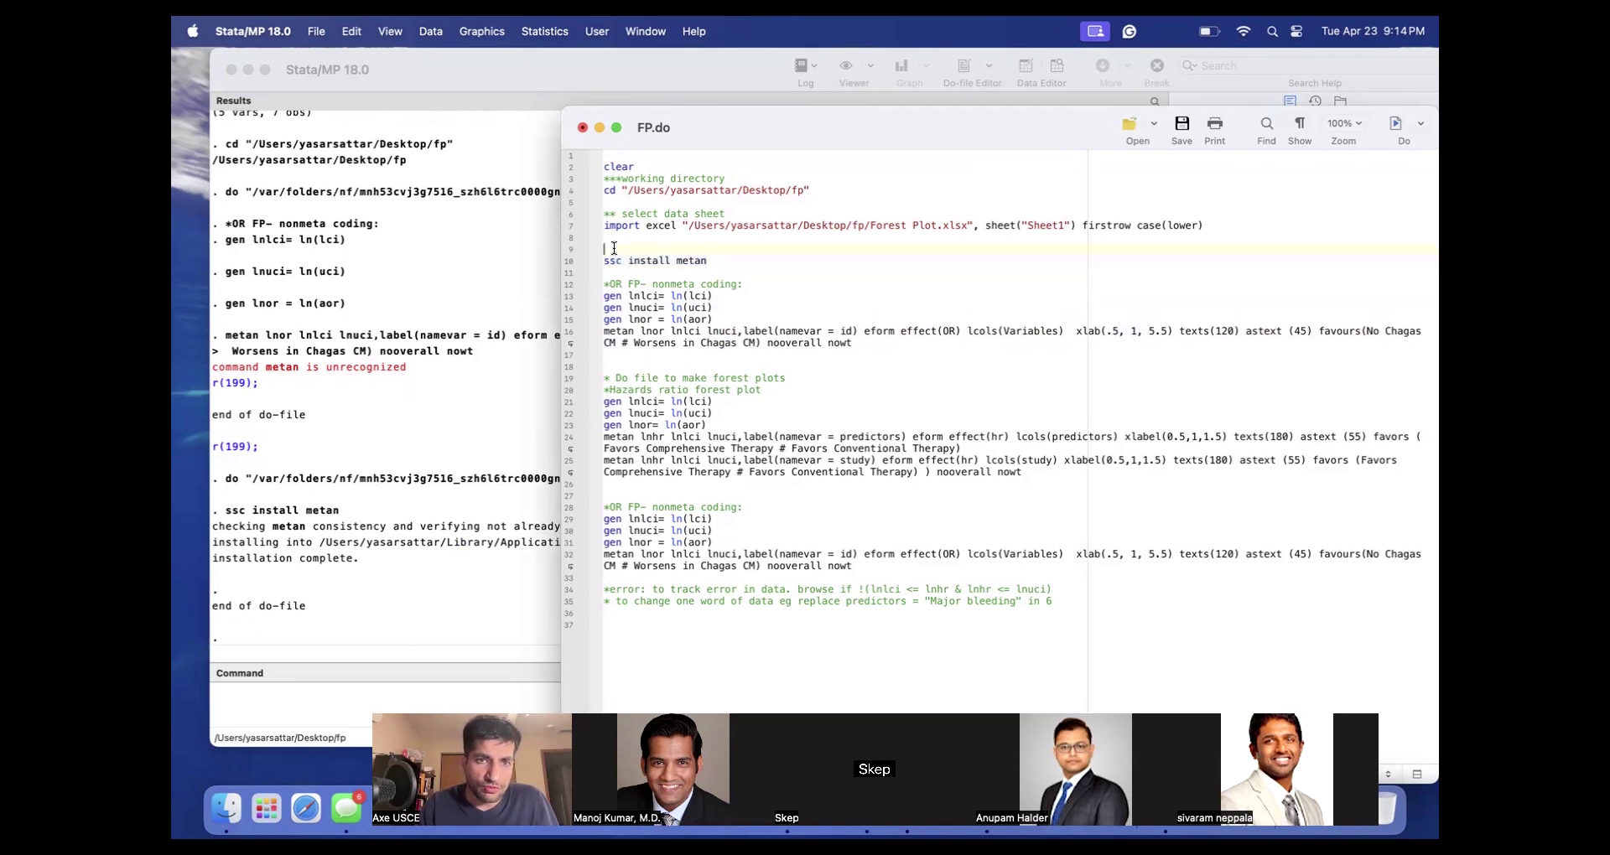
Add the comment "** install modul metan" above the ssc install line and rerun the OR FP nonmeta block beneath it.
{"action": "type", "text": "* install modul metan"}
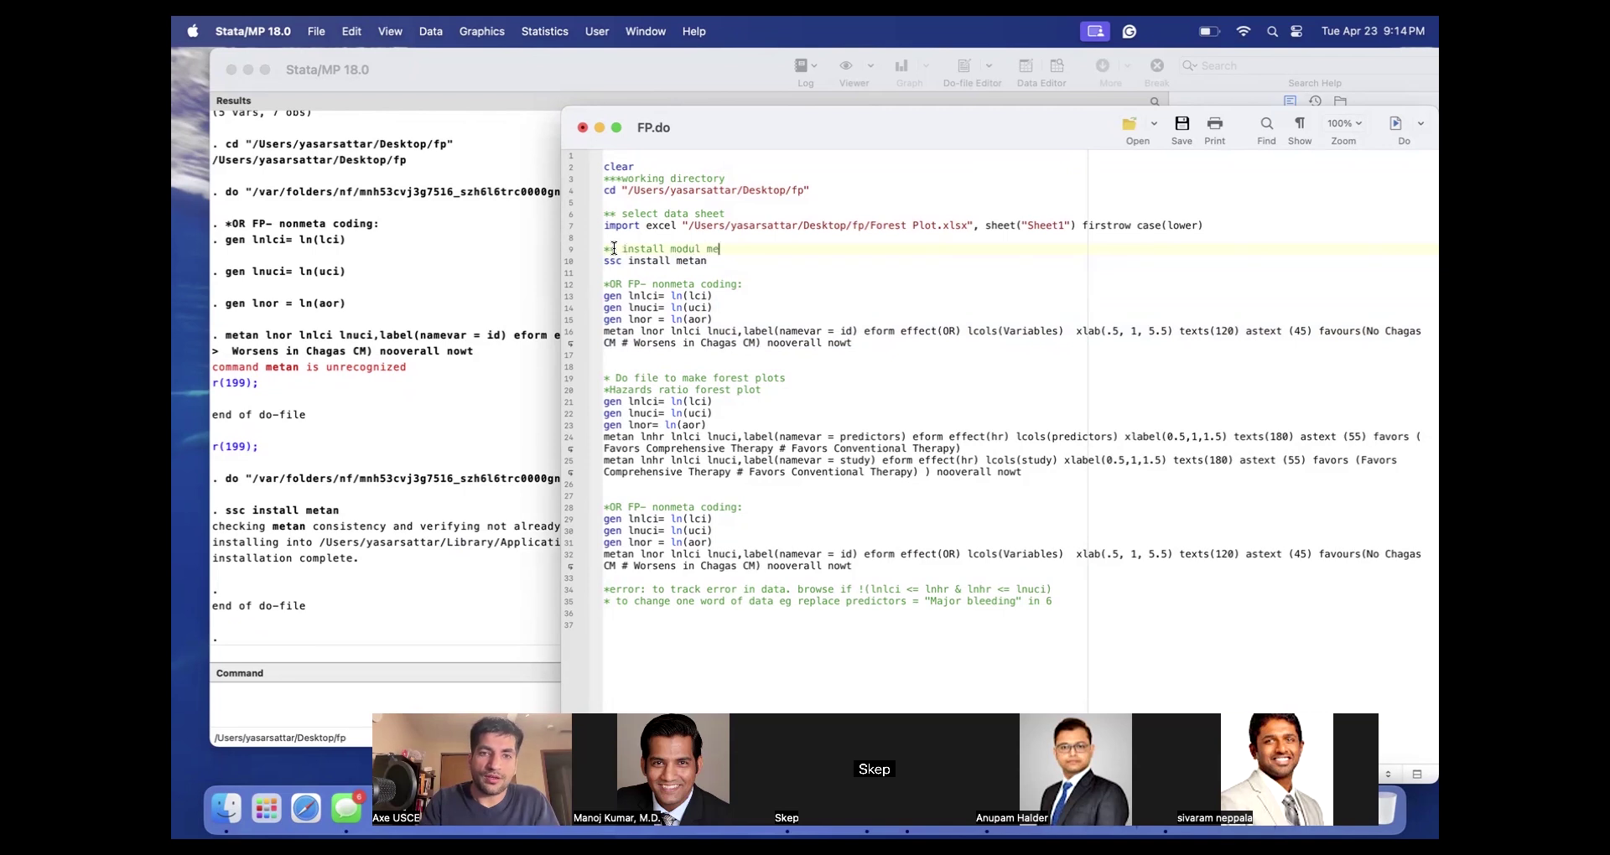
{"action": "left_click_drag", "start_coordinate": [852, 343], "coordinate": [590, 287]}
{"action": "left_click", "coordinate": [1399, 123]}
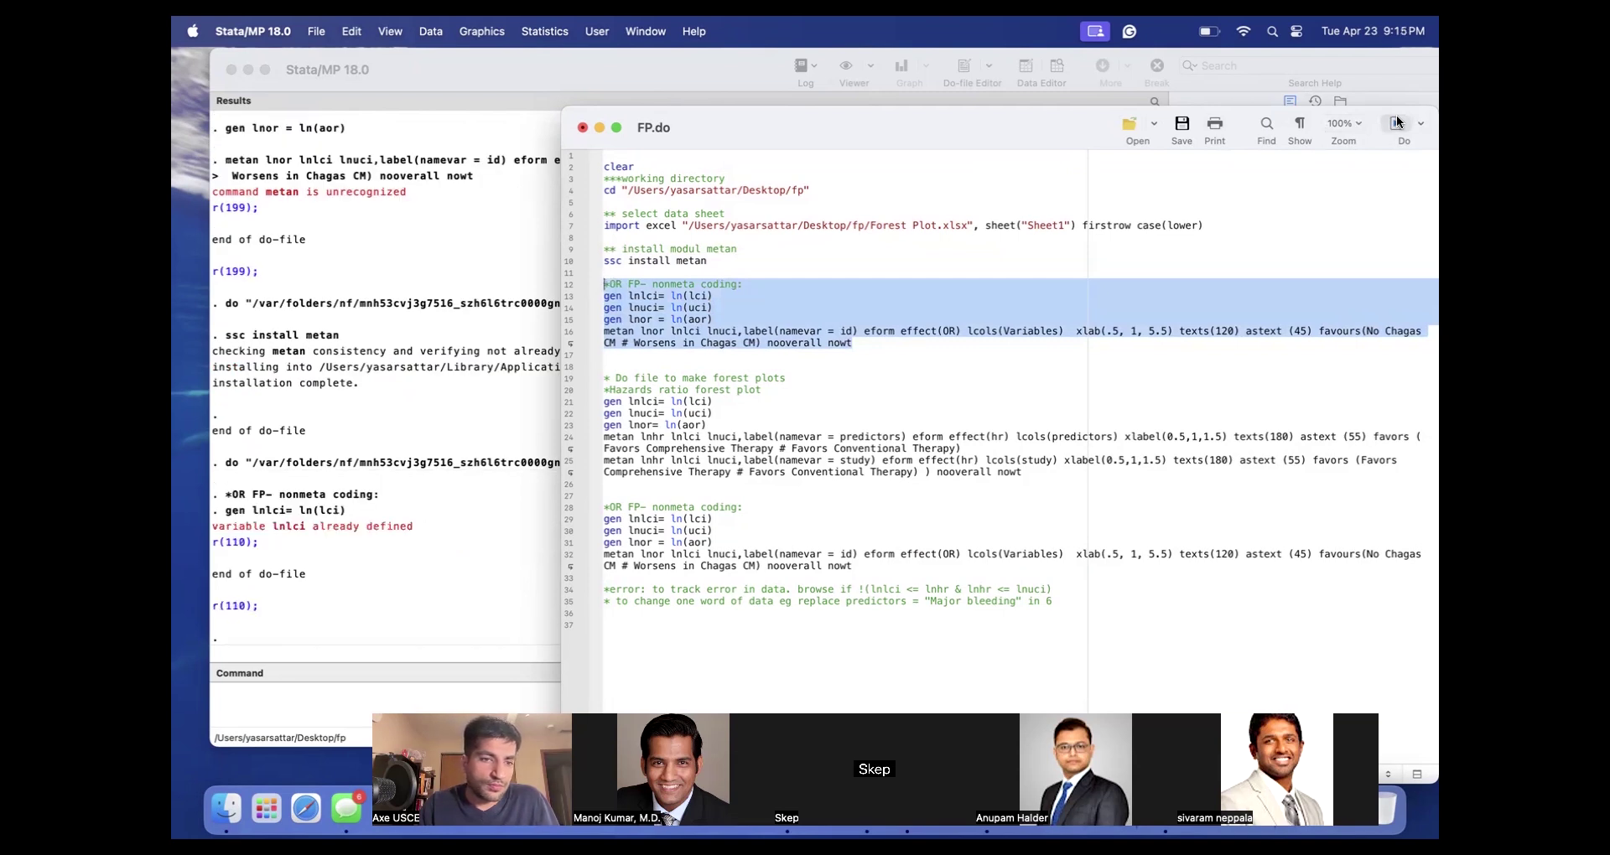
Try to run only the metan command of the first OR block, without its gen lines.
{"action": "left_click", "coordinate": [799, 366]}
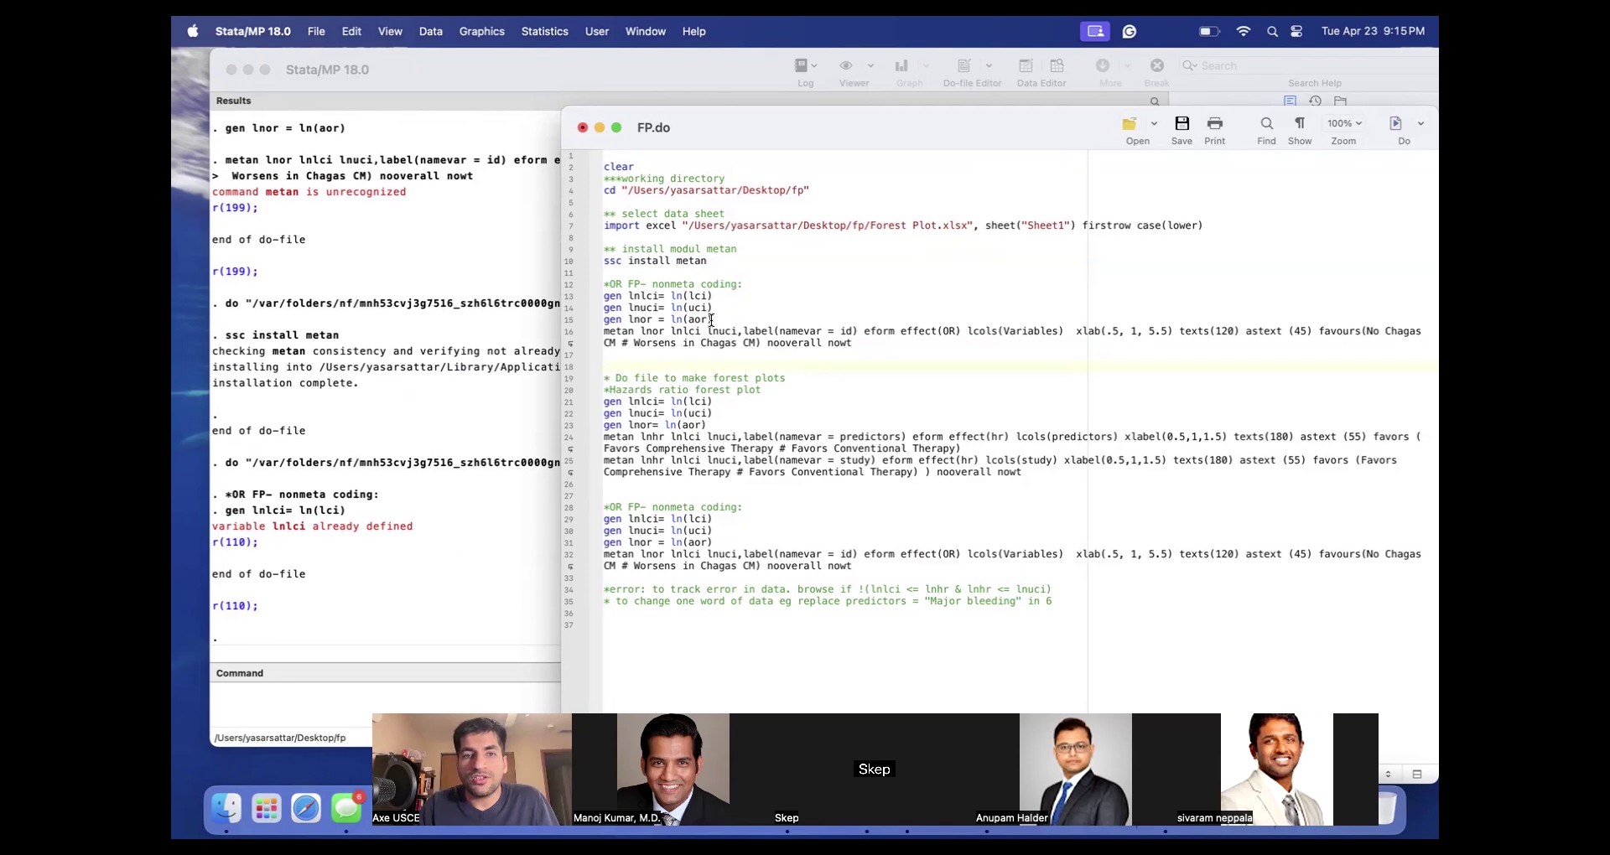
{"action": "left_click_drag", "start_coordinate": [843, 350], "coordinate": [597, 331]}
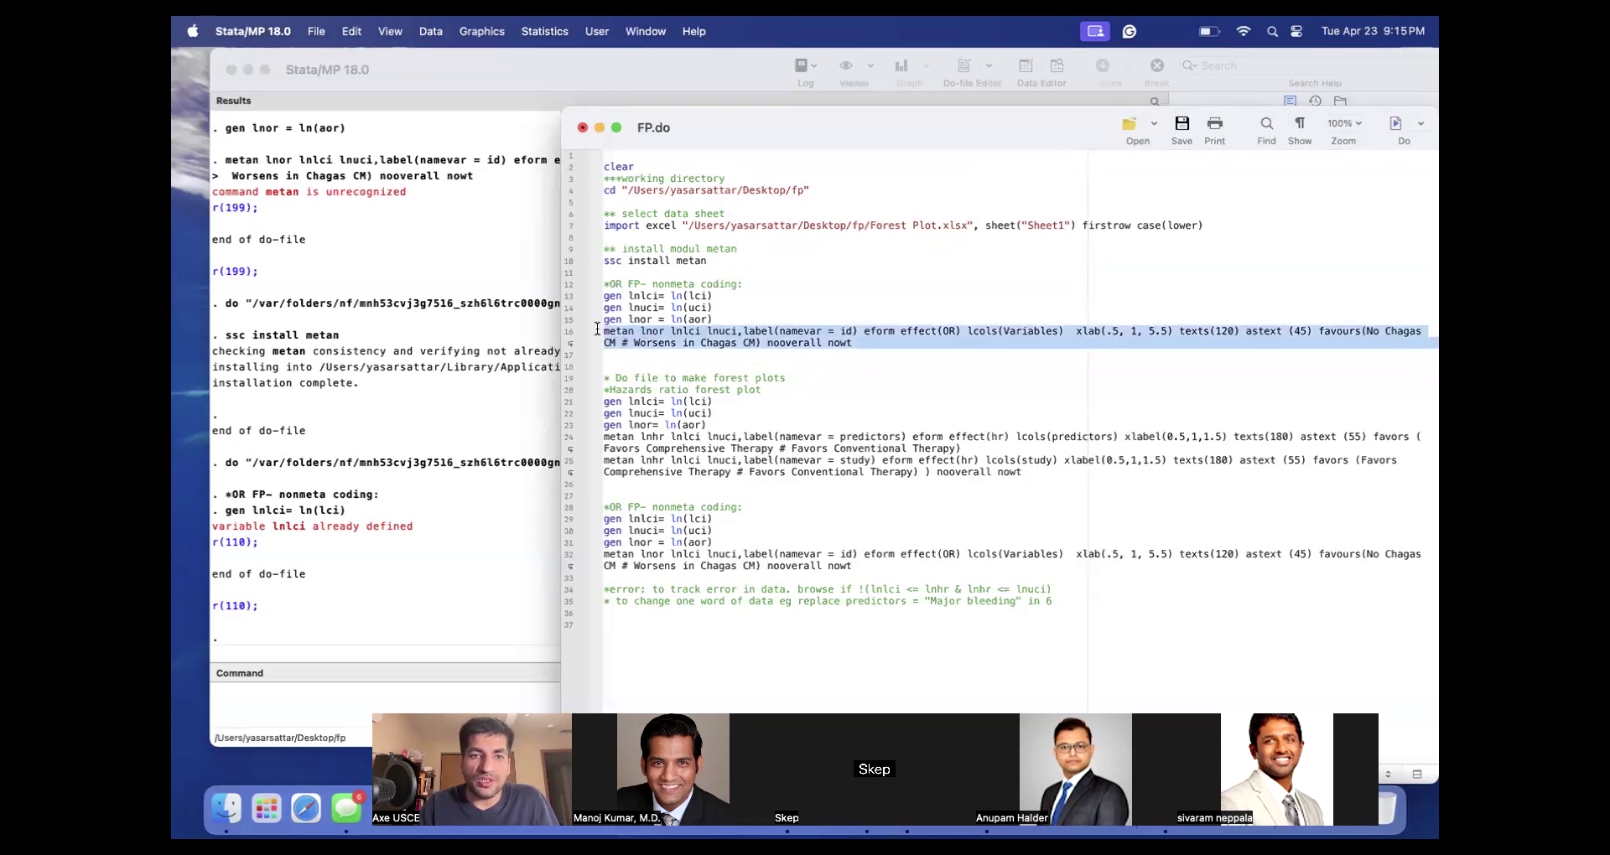
{"action": "left_click", "coordinate": [1396, 124]}
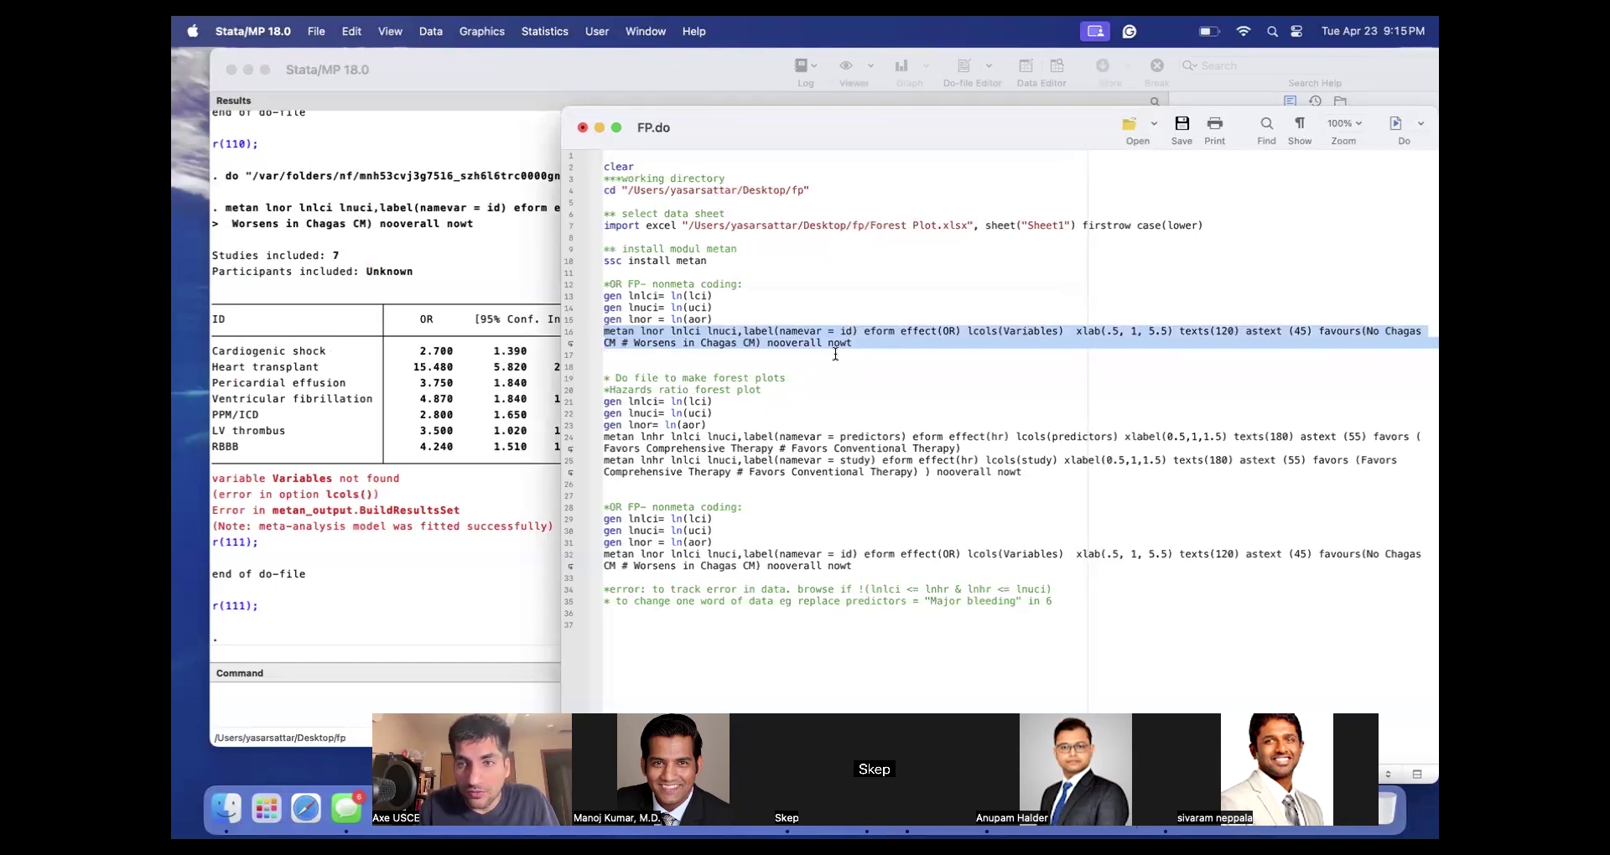
Replace Variables with id in the lcols option of the first OR metan command.
{"action": "left_click", "coordinate": [1054, 330]}
{"action": "key", "text": "BackSpace"}
{"action": "key", "text": "BackSpace"}
{"action": "key", "text": "BackSpace"}
{"action": "key", "text": "BackSpace"}
{"action": "key", "text": "BackSpace"}
{"action": "key", "text": "BackSpace"}
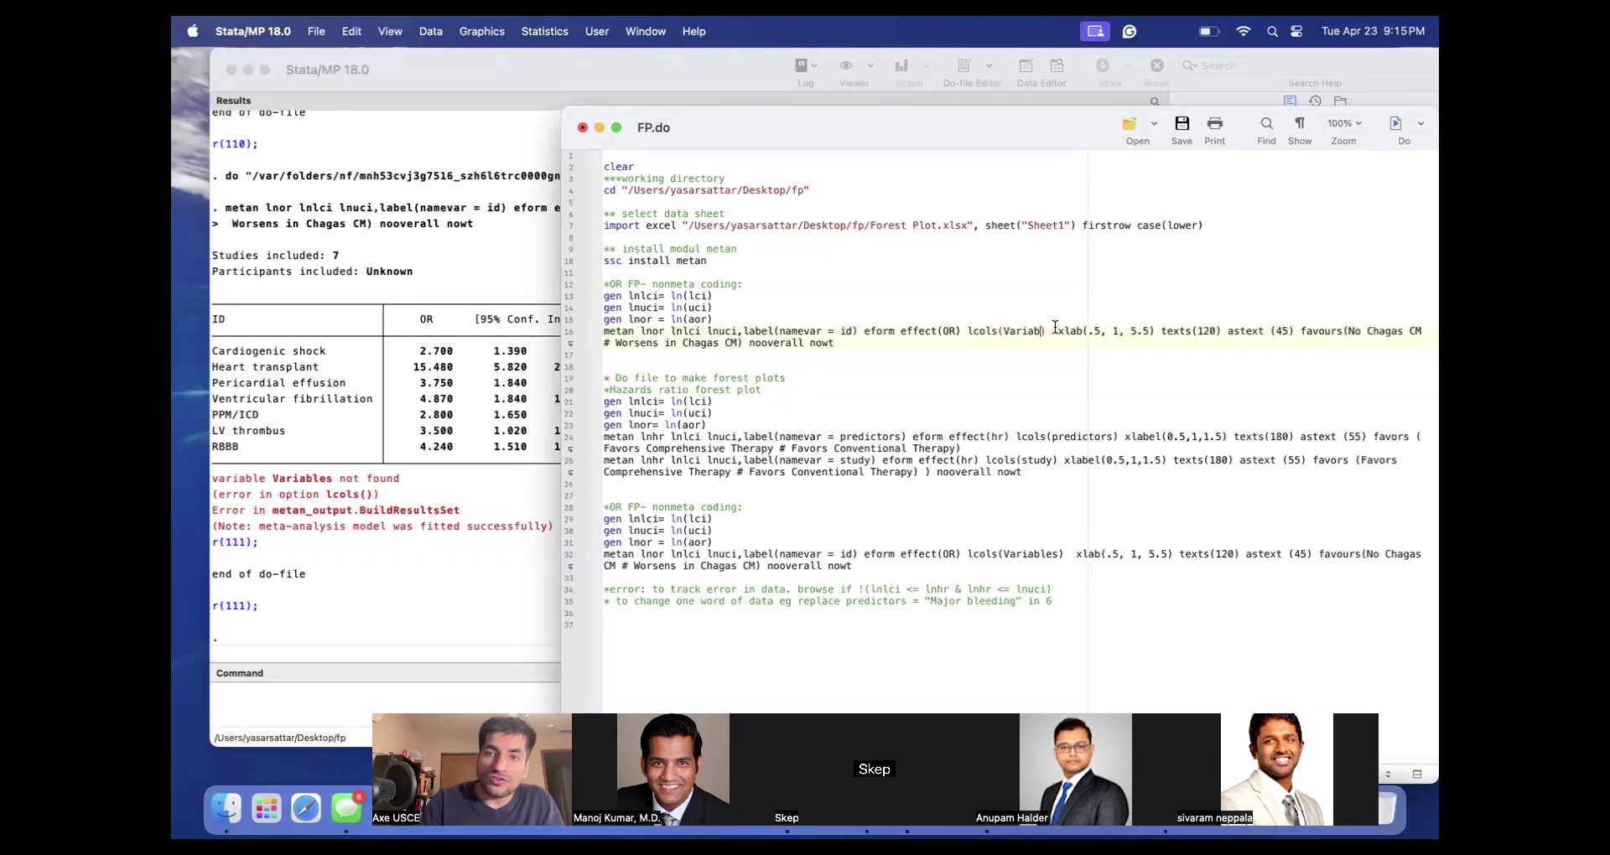
{"action": "key", "text": "BackSpace"}
{"action": "key", "text": "BackSpace"}
{"action": "key", "text": "BackSpace"}
{"action": "type", "text": "id"}
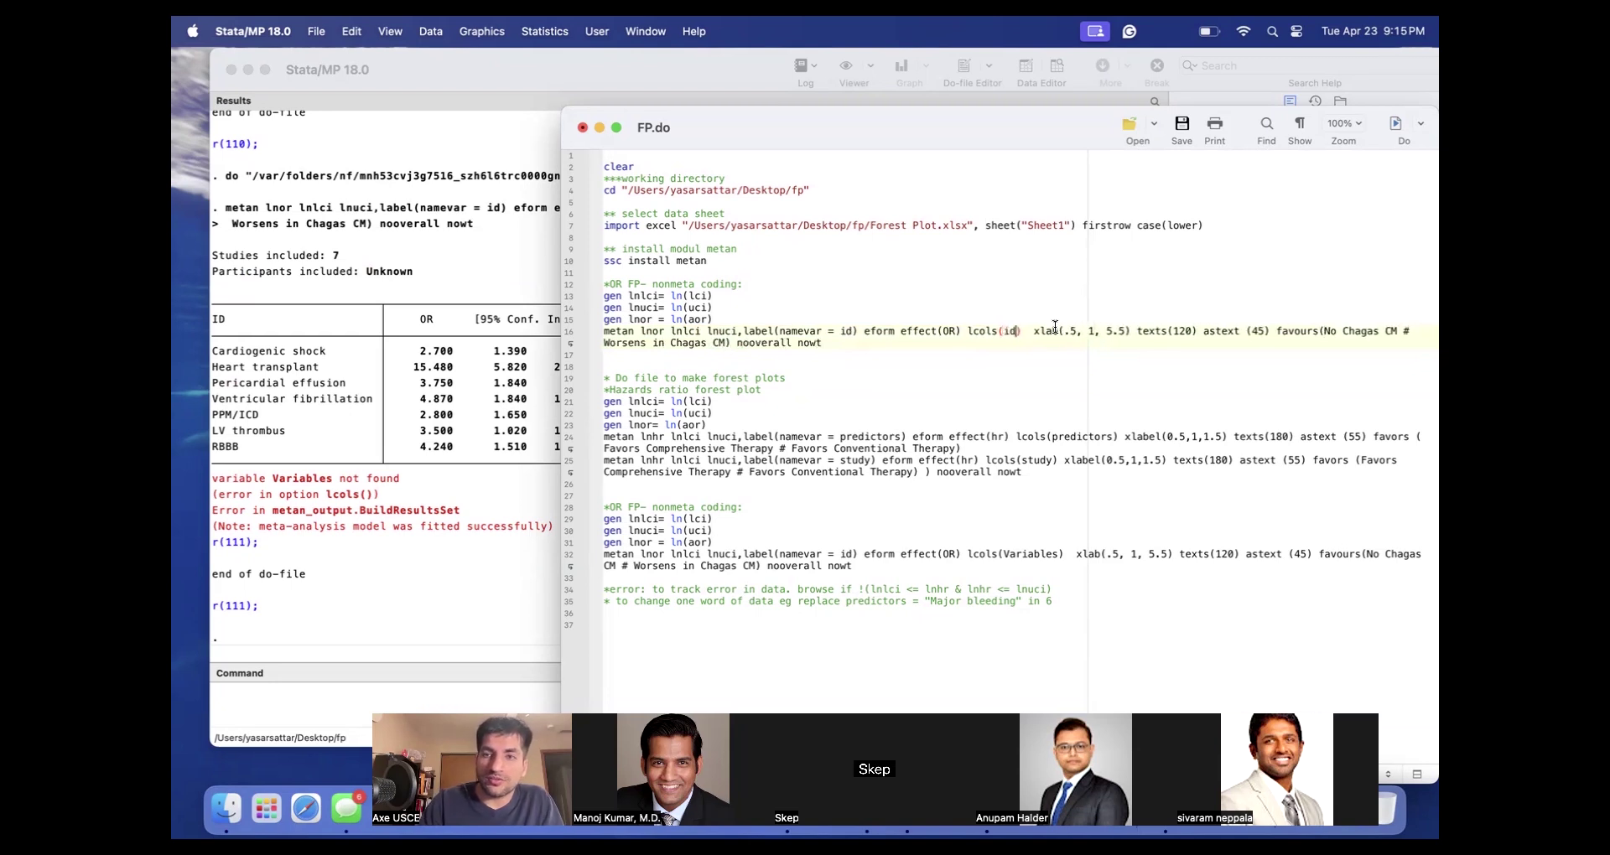
Run only the OR metan line with lcols(id) and close the graph after viewing it.
{"action": "left_click", "coordinate": [834, 352]}
{"action": "triple_click", "coordinate": [778, 349]}
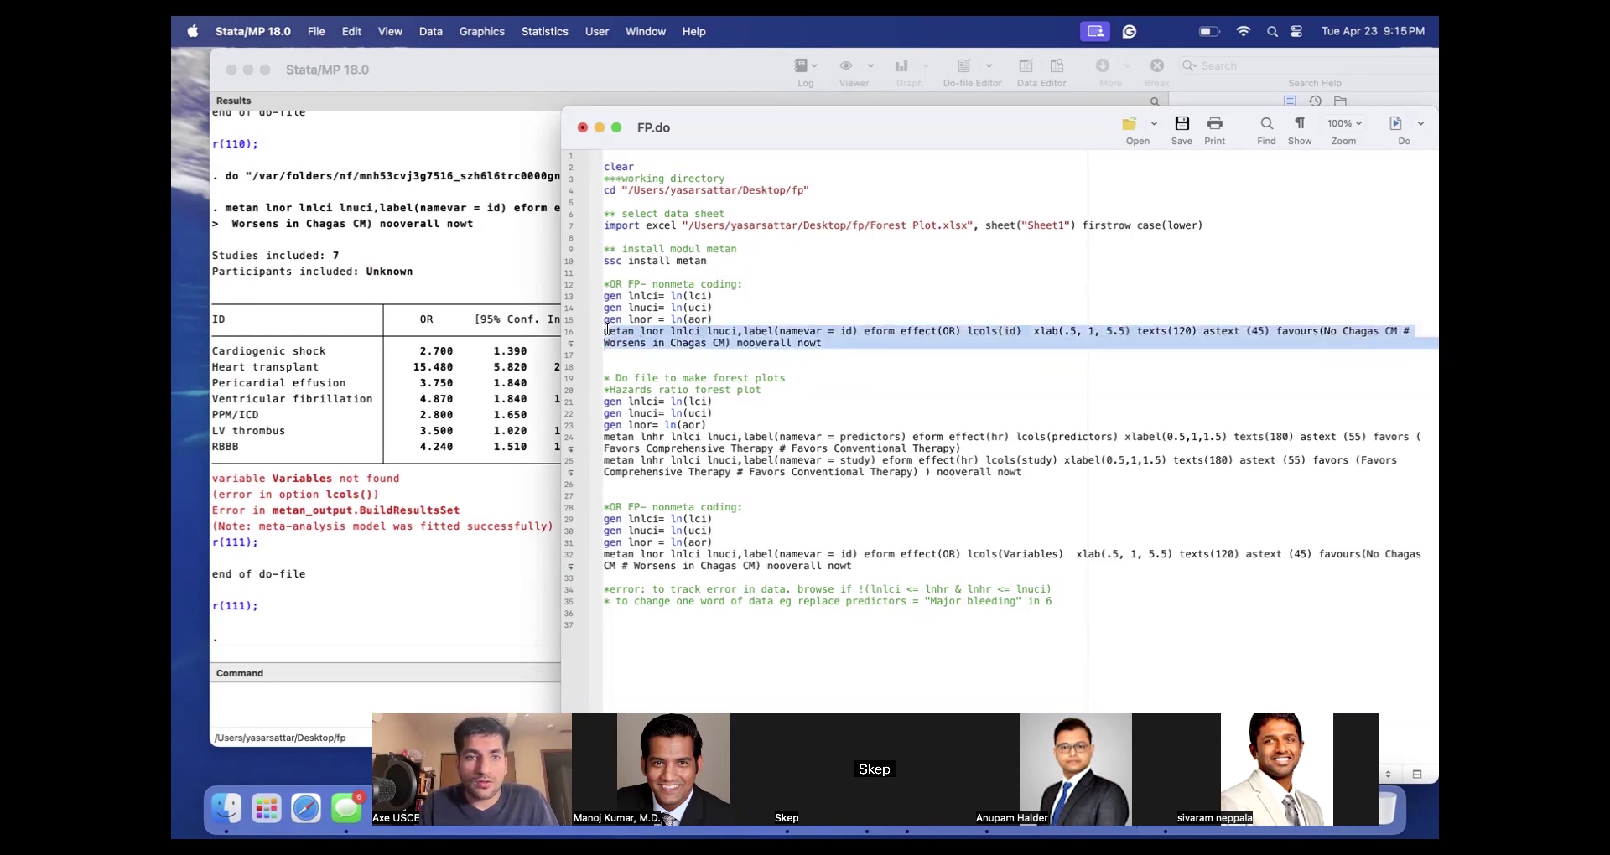
{"action": "left_click", "coordinate": [1396, 124]}
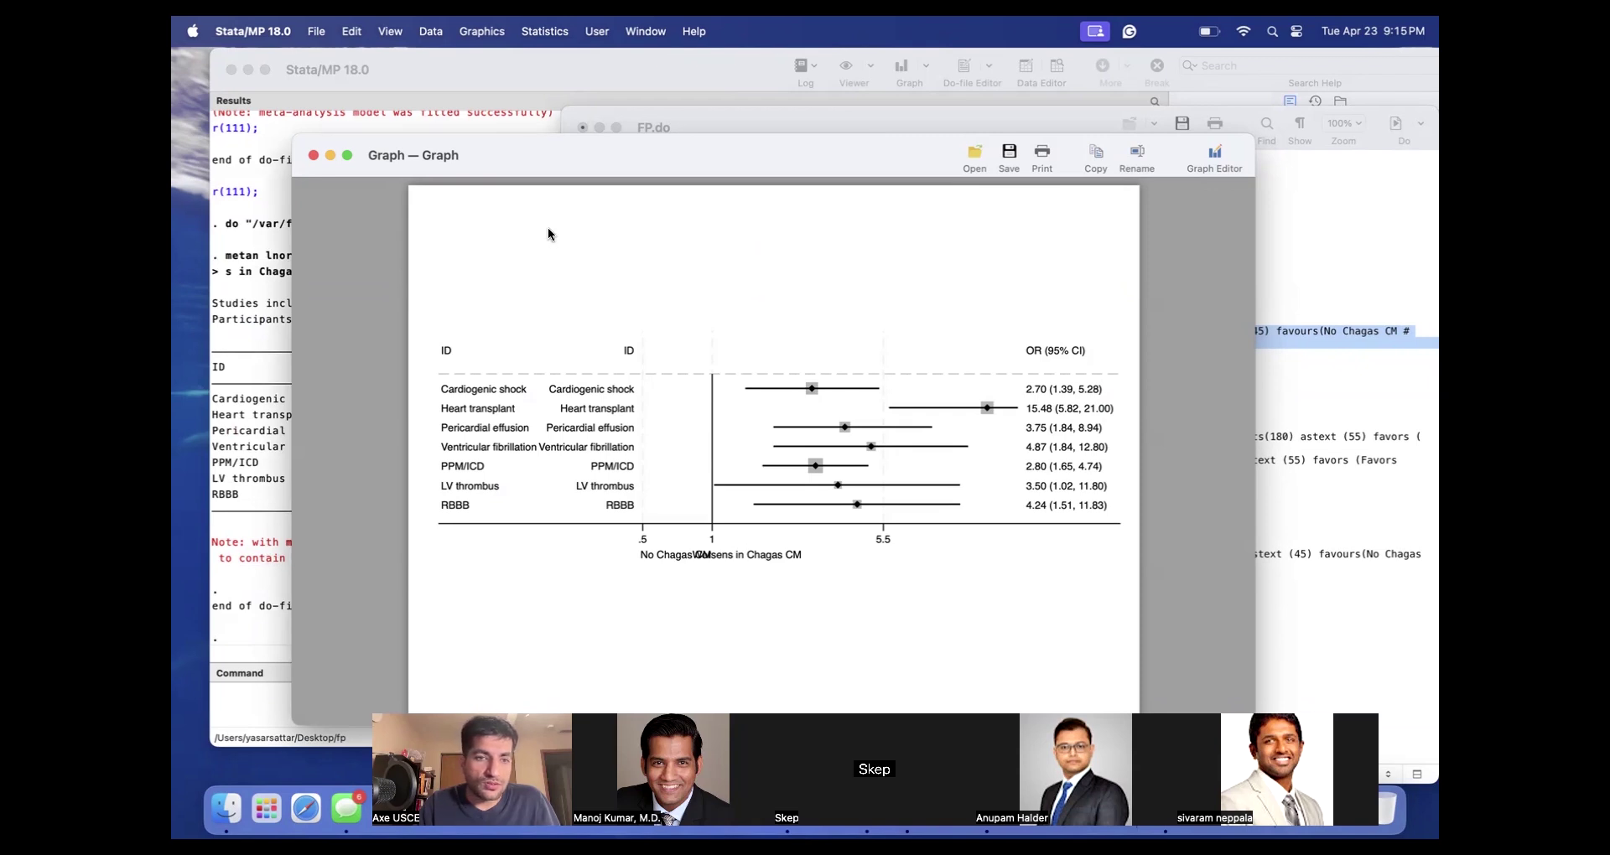
{"action": "left_click", "coordinate": [314, 156]}
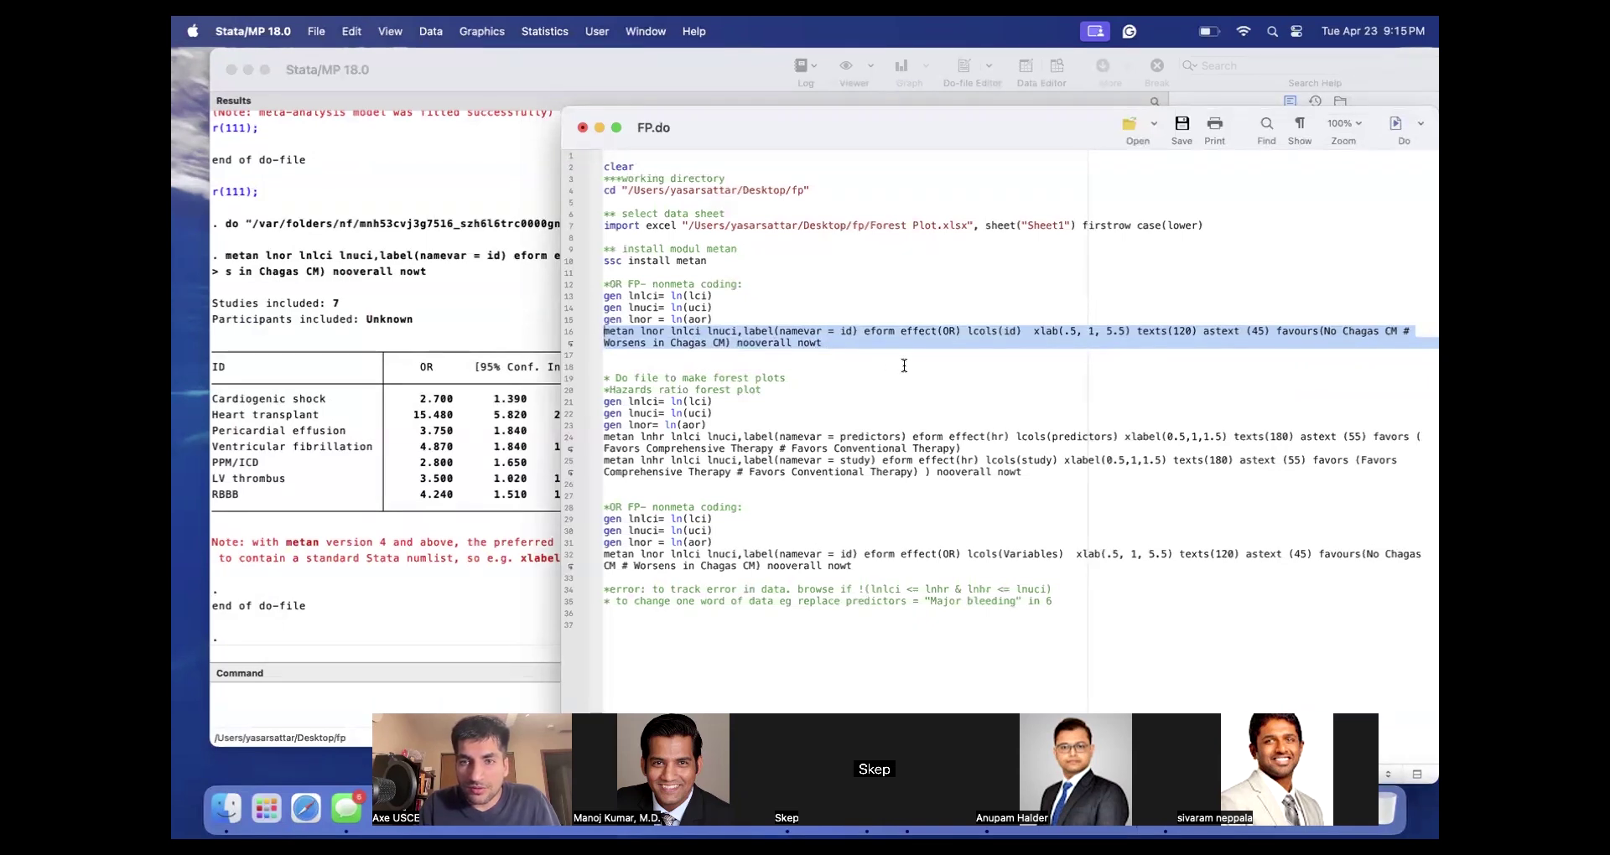
Delete the lcols(id) option from the OR metan command, rerun that line, and close the graph after checking it.
{"action": "left_click", "coordinate": [1006, 354]}
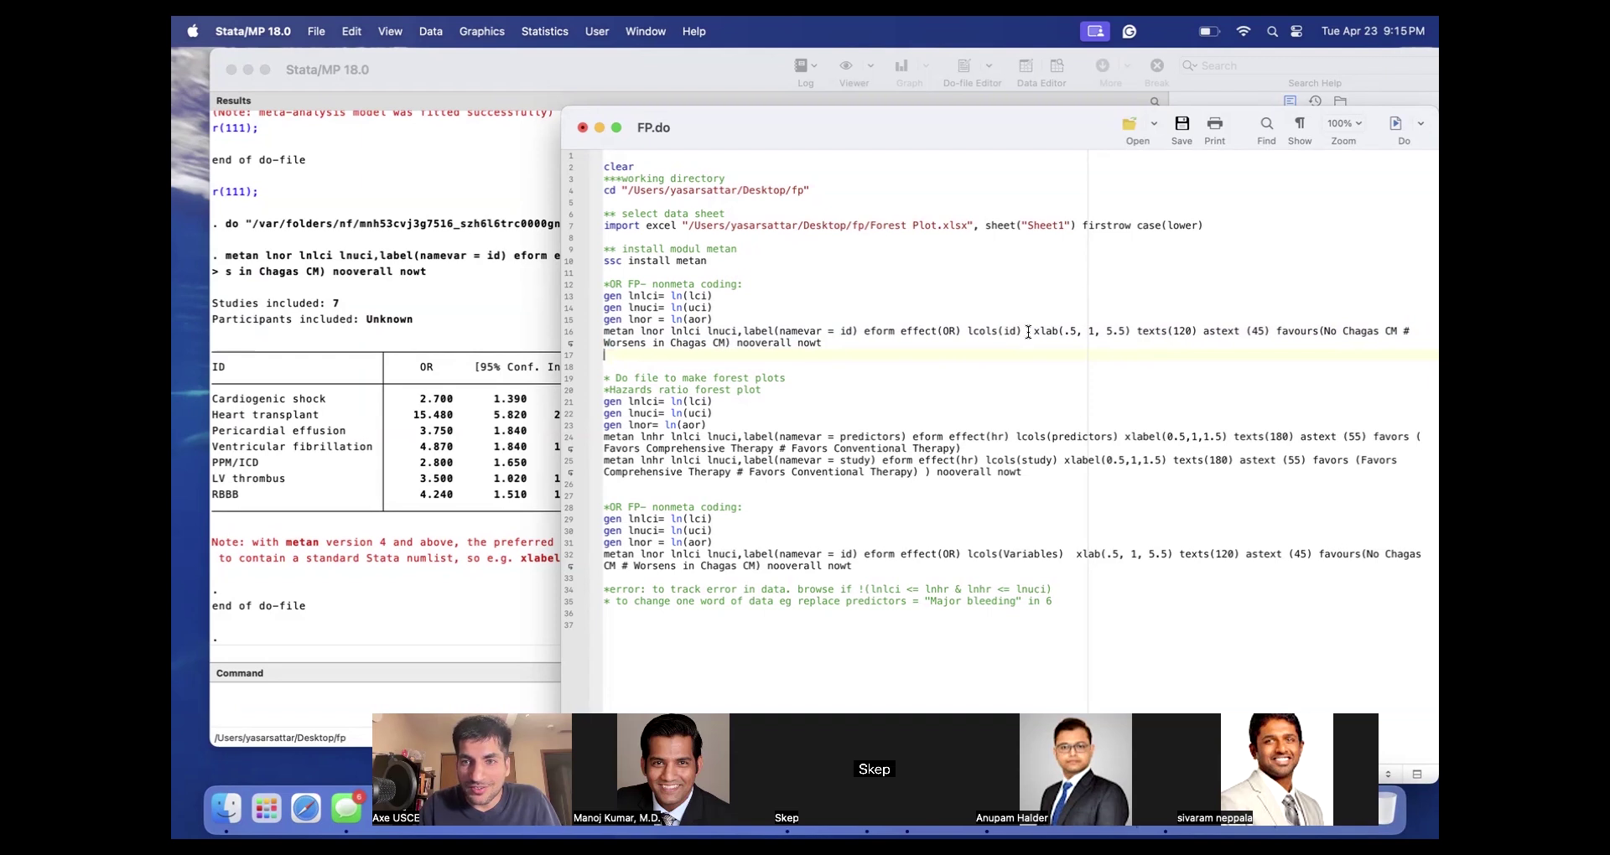
{"action": "left_click_drag", "start_coordinate": [1024, 331], "coordinate": [971, 329]}
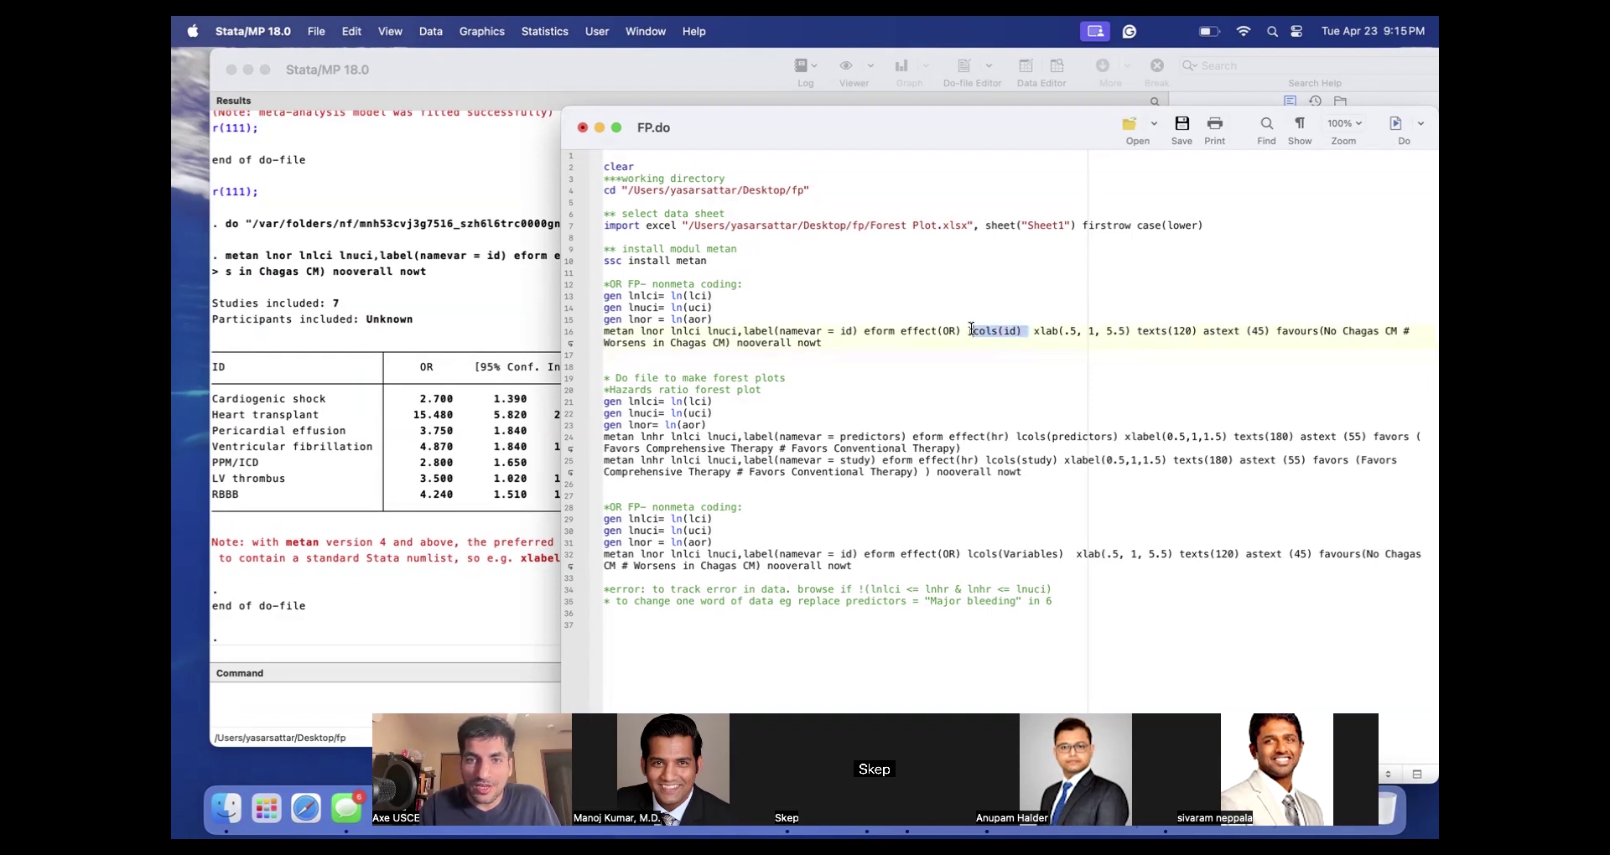
{"action": "key", "text": "BackSpace"}
{"action": "key", "text": "BackSpace"}
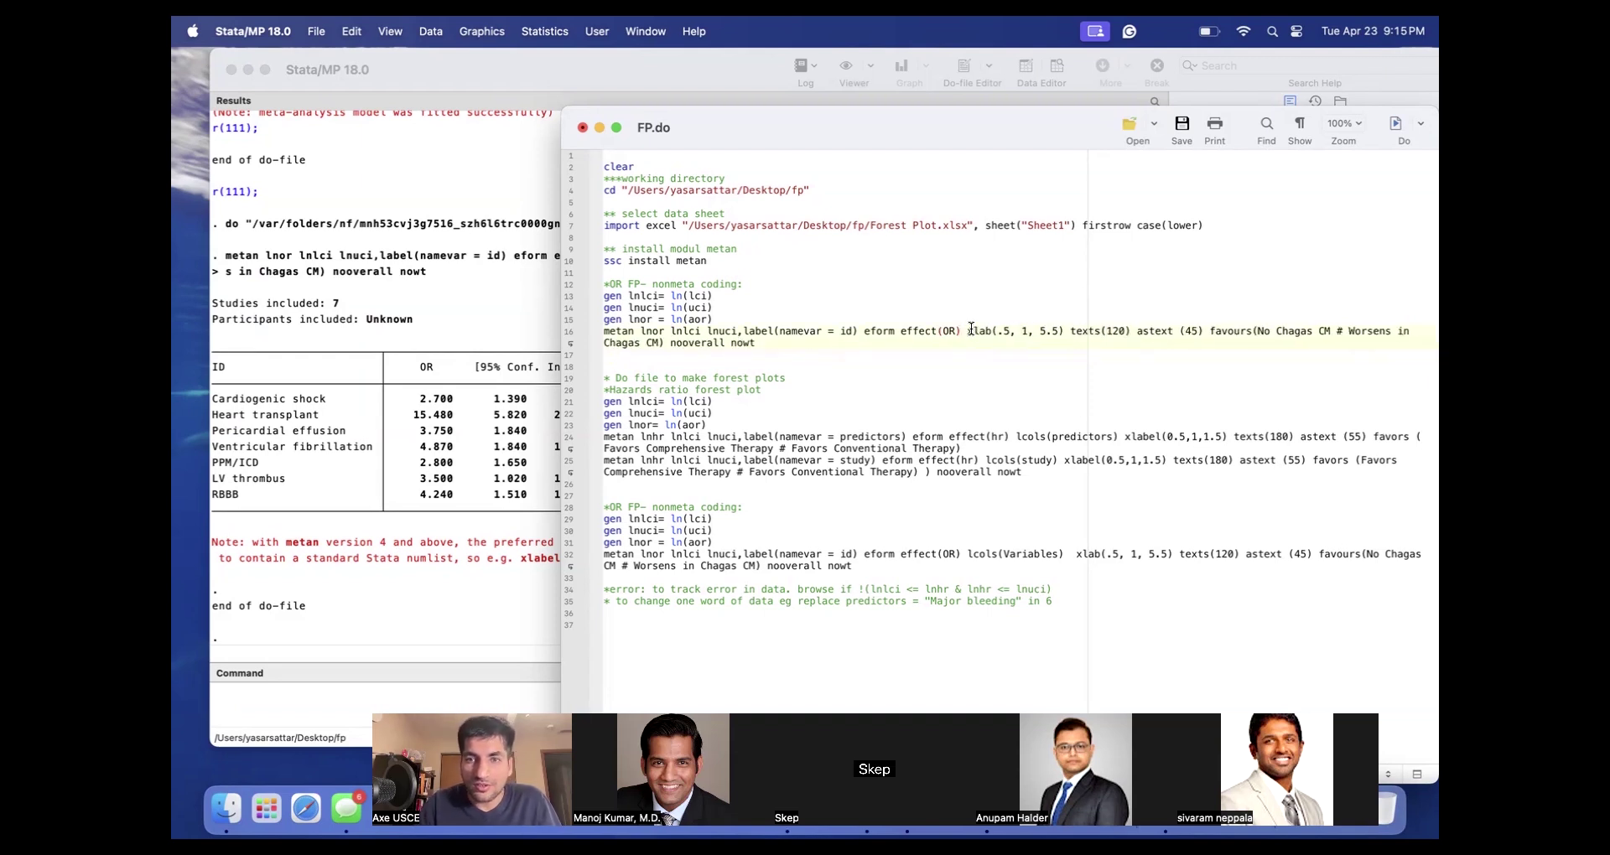
{"action": "left_click_drag", "start_coordinate": [763, 353], "coordinate": [601, 330]}
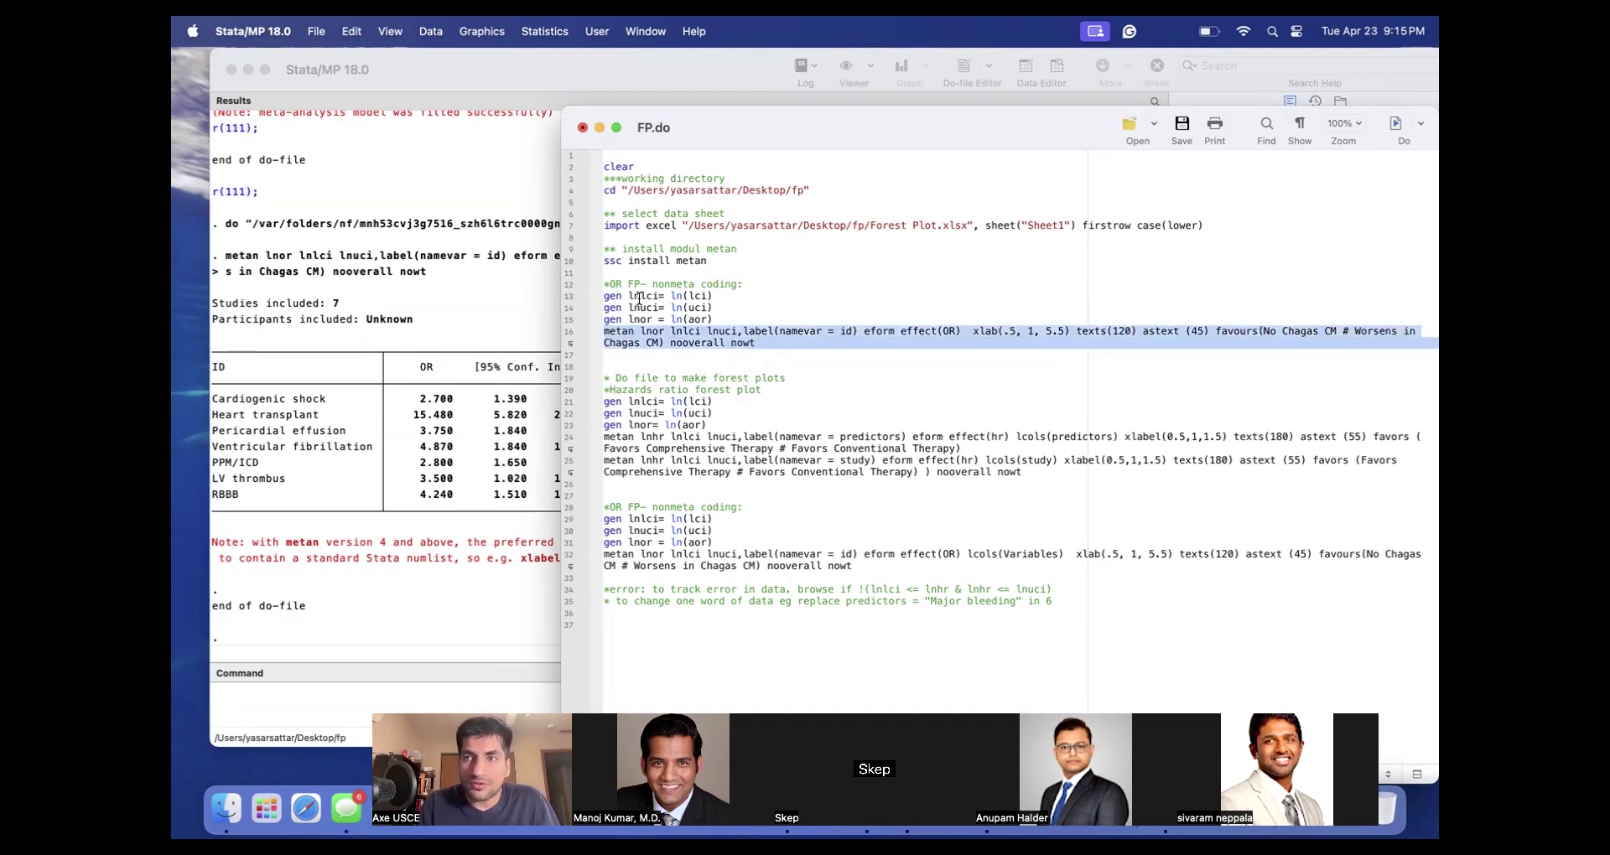
{"action": "left_click", "coordinate": [1396, 126]}
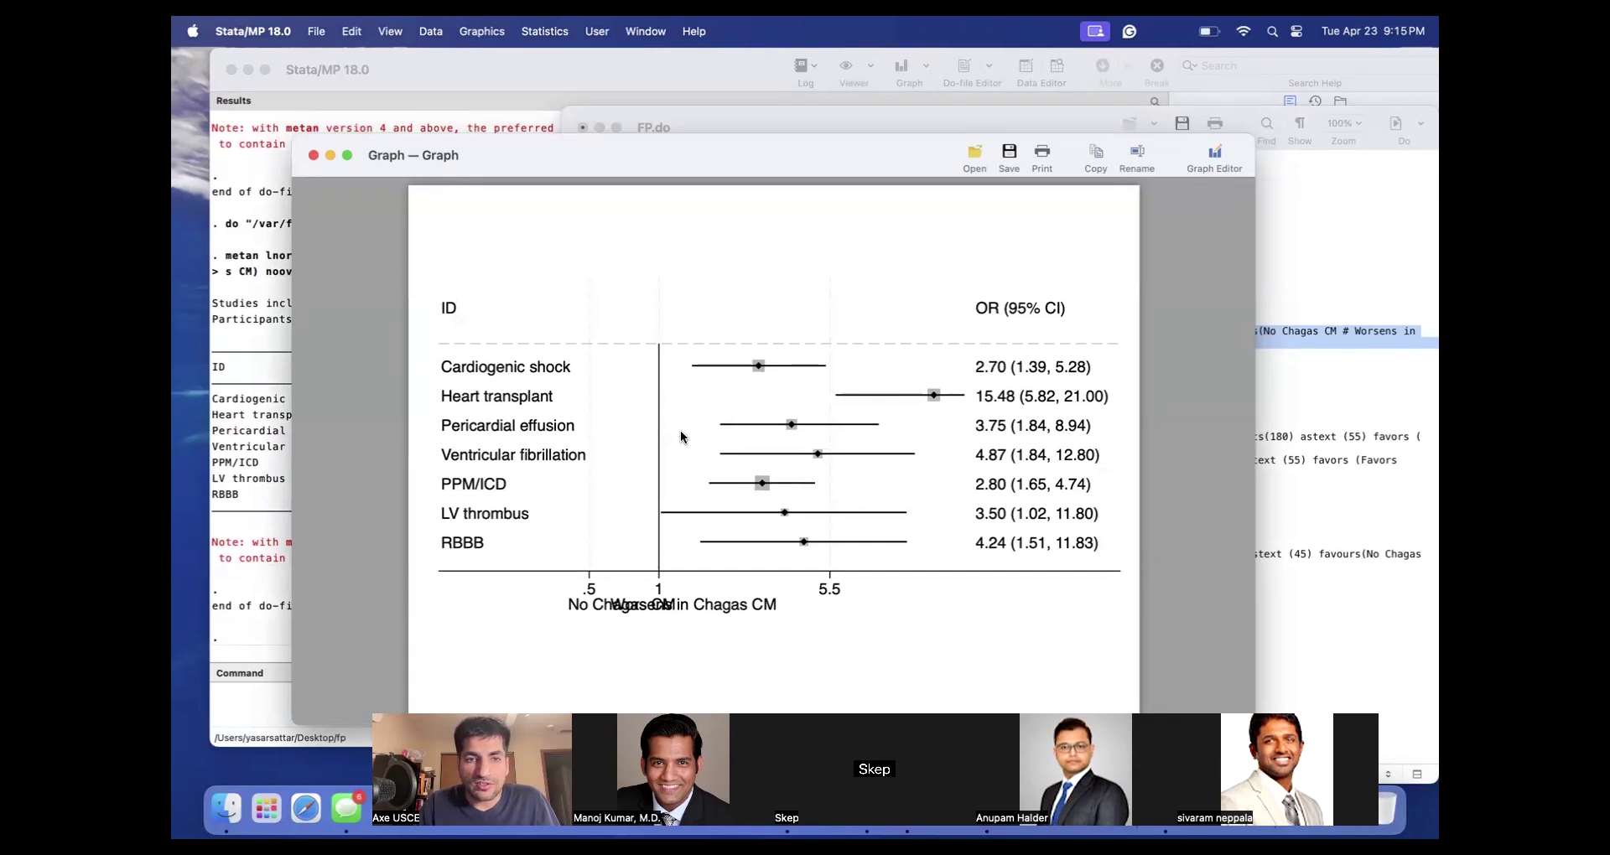
{"action": "left_click", "coordinate": [314, 156]}
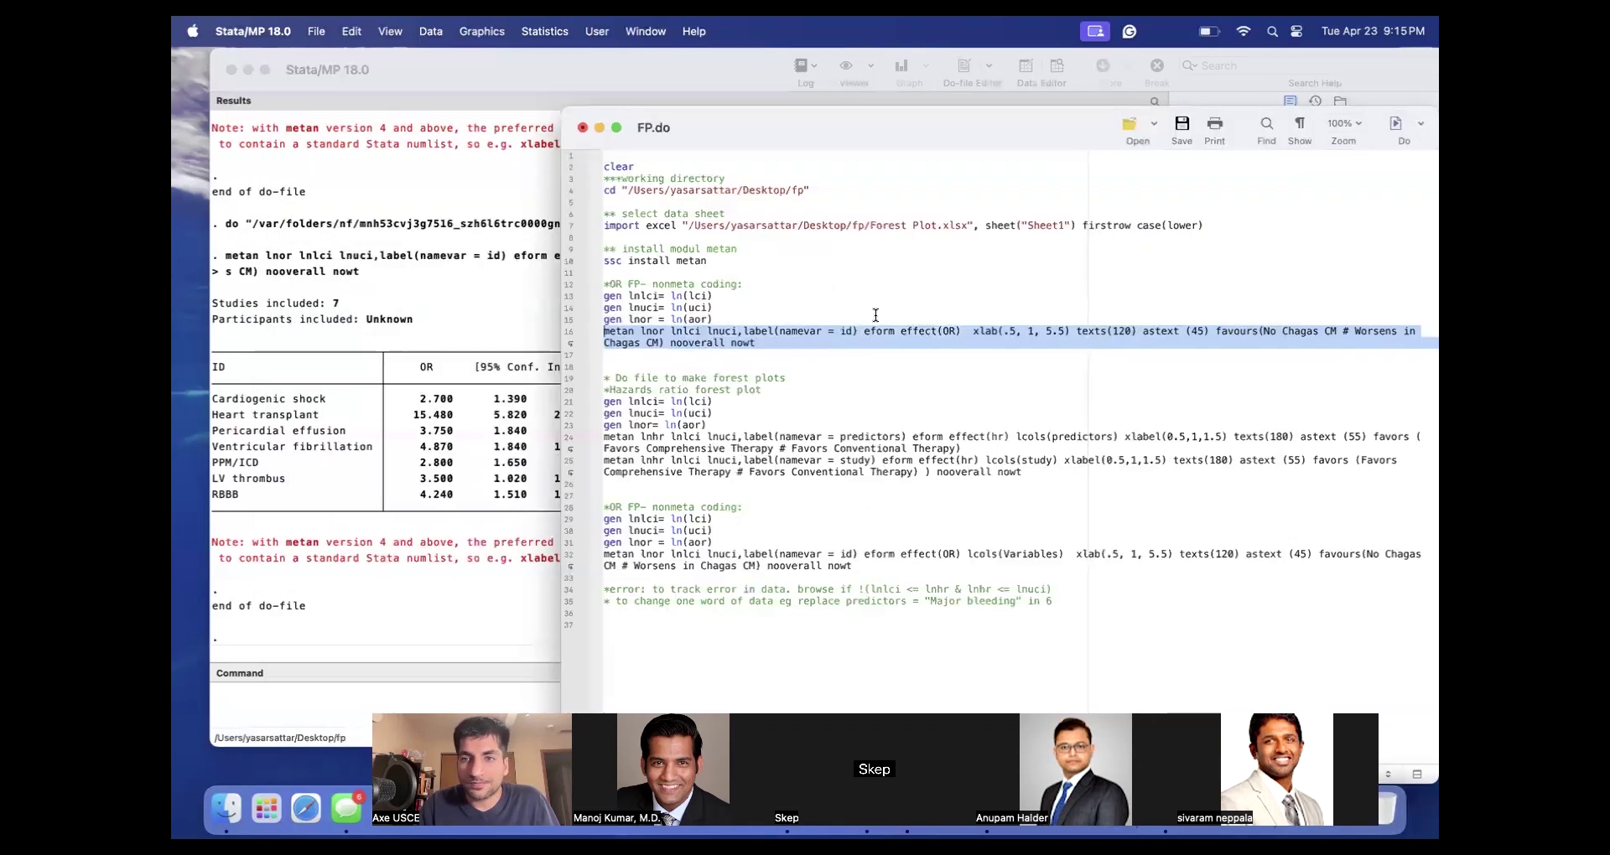
Set the x-axis labels of the OR metan command to xlab(.05, 1, 10).
{"action": "left_click", "coordinate": [1088, 357]}
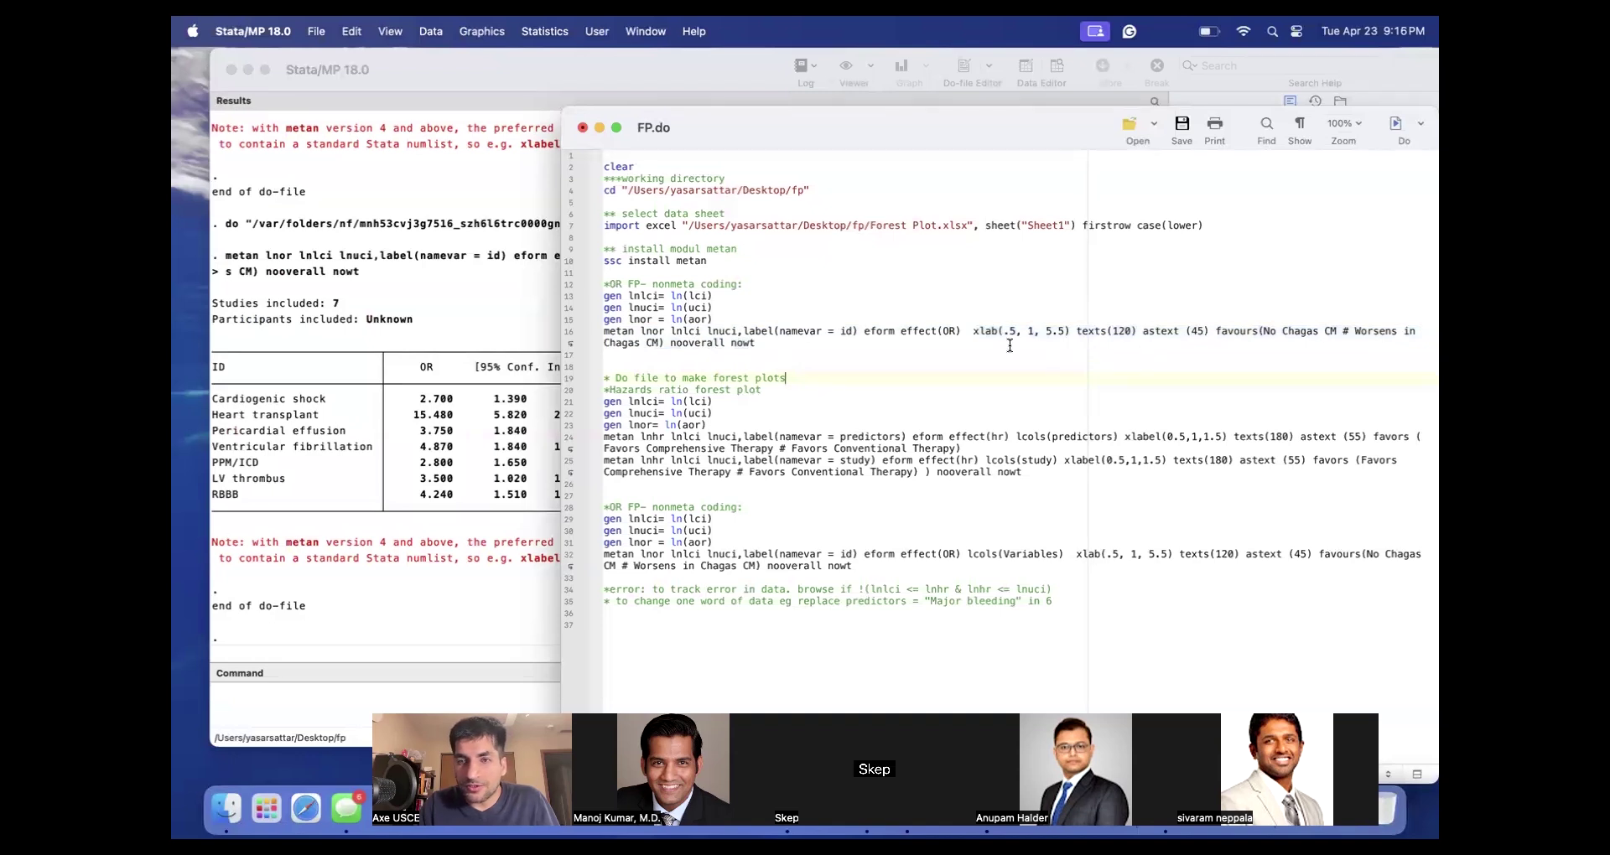
{"action": "left_click", "coordinate": [1009, 332]}
{"action": "type", "text": "0"}
{"action": "left_click", "coordinate": [1070, 332]}
{"action": "key", "text": "BackSpace"}
{"action": "key", "text": "BackSpace"}
{"action": "key", "text": "BackSpace"}
{"action": "type", "text": "10"}
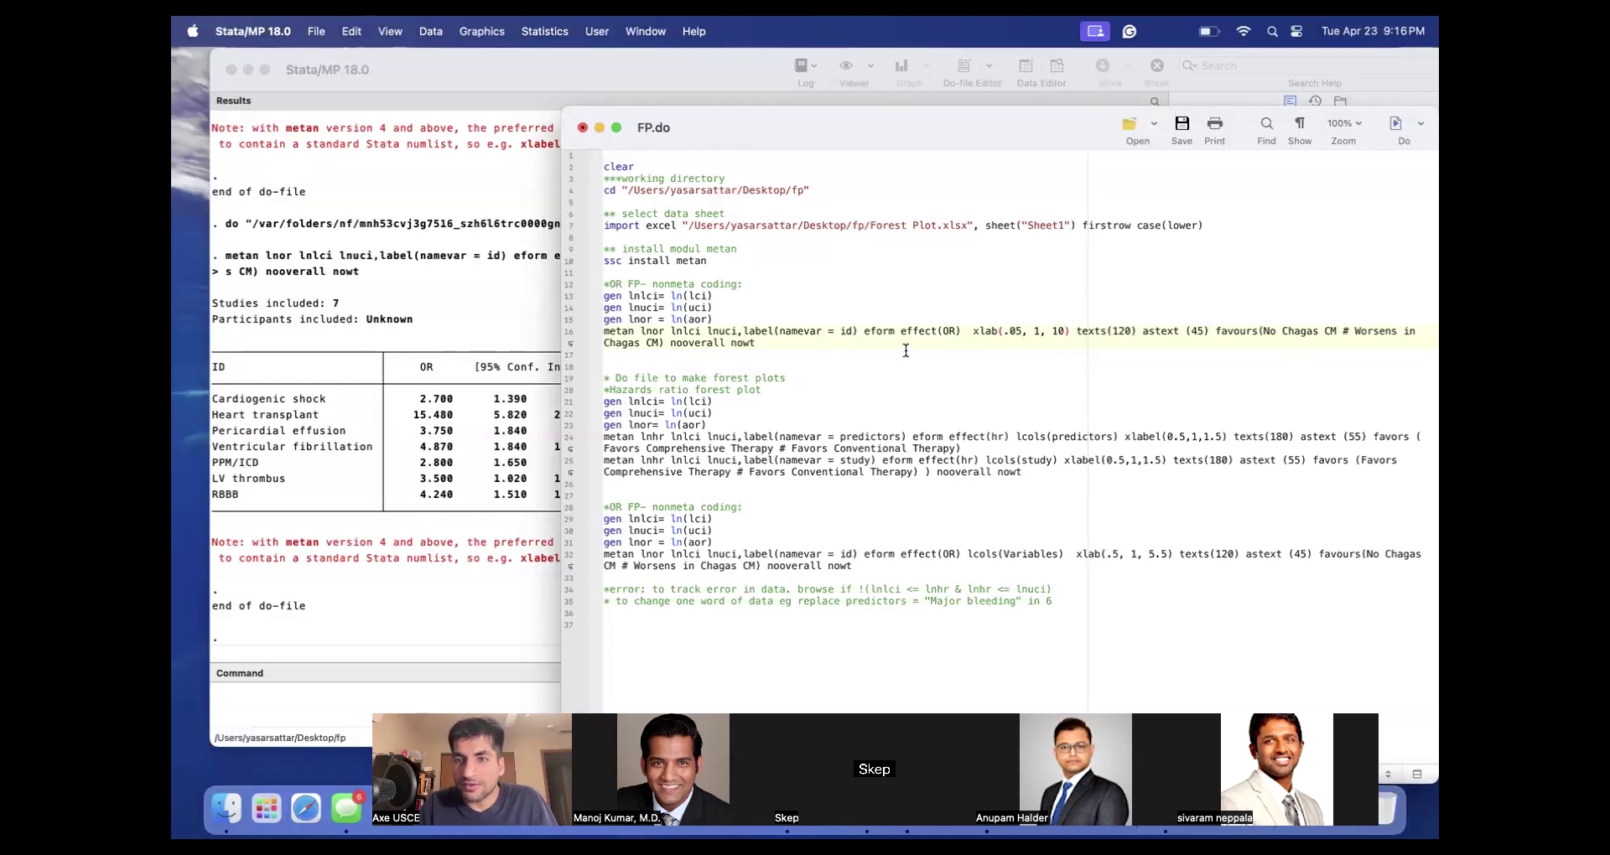
Set astext to 35 in the OR metan command, rerun the line, and close the graph after reviewing it.
{"action": "left_click", "coordinate": [1198, 332]}
{"action": "key", "text": "BackSpace"}
{"action": "type", "text": "3"}
{"action": "left_click_drag", "start_coordinate": [758, 343], "coordinate": [588, 332]}
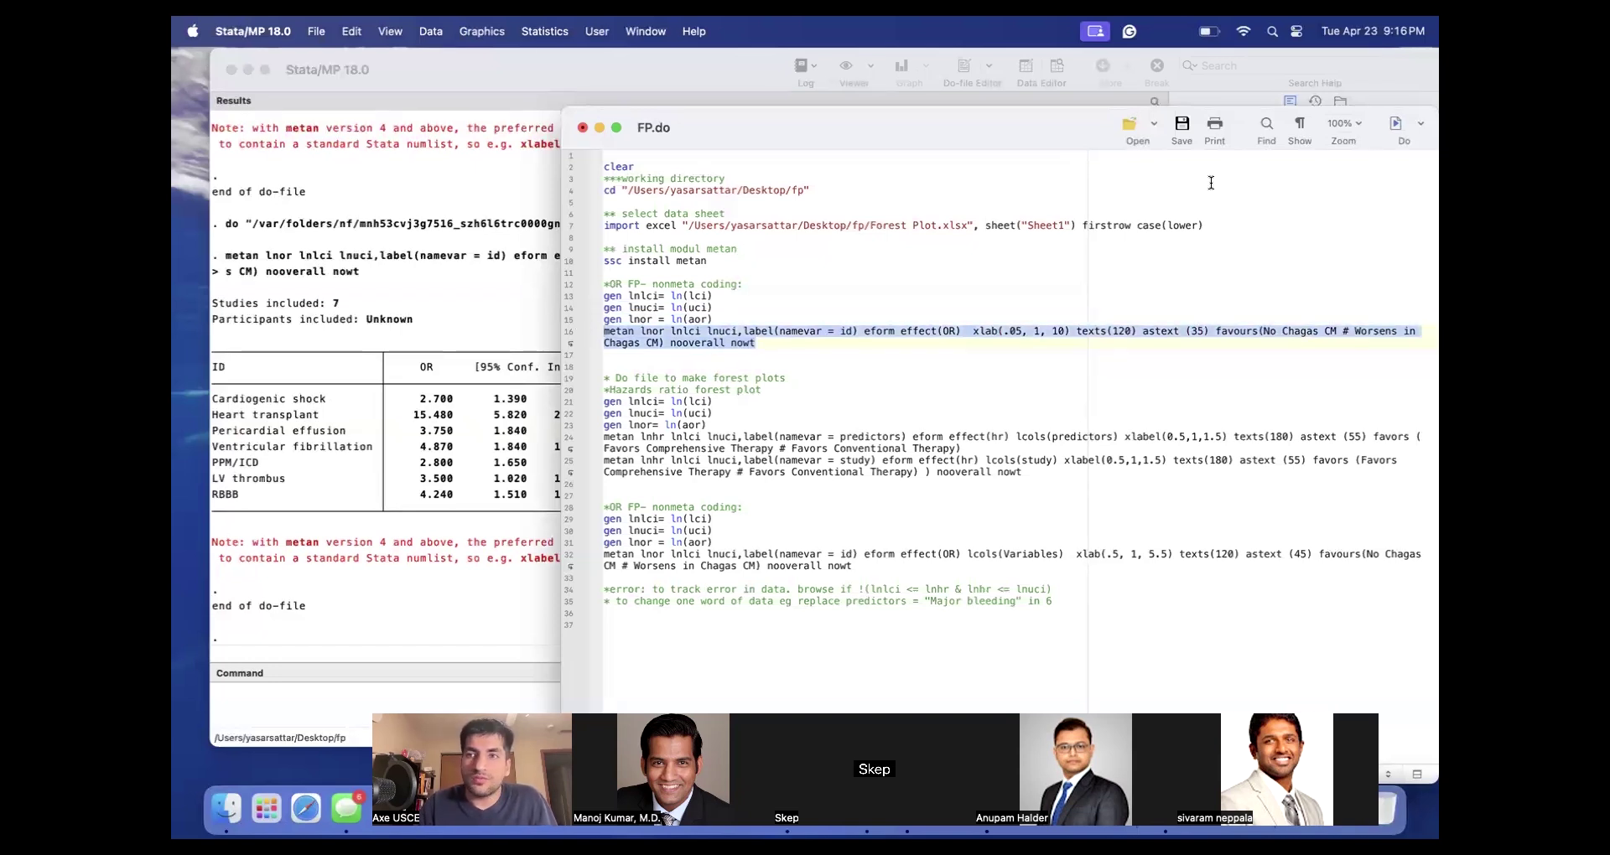
{"action": "left_click", "coordinate": [1395, 126]}
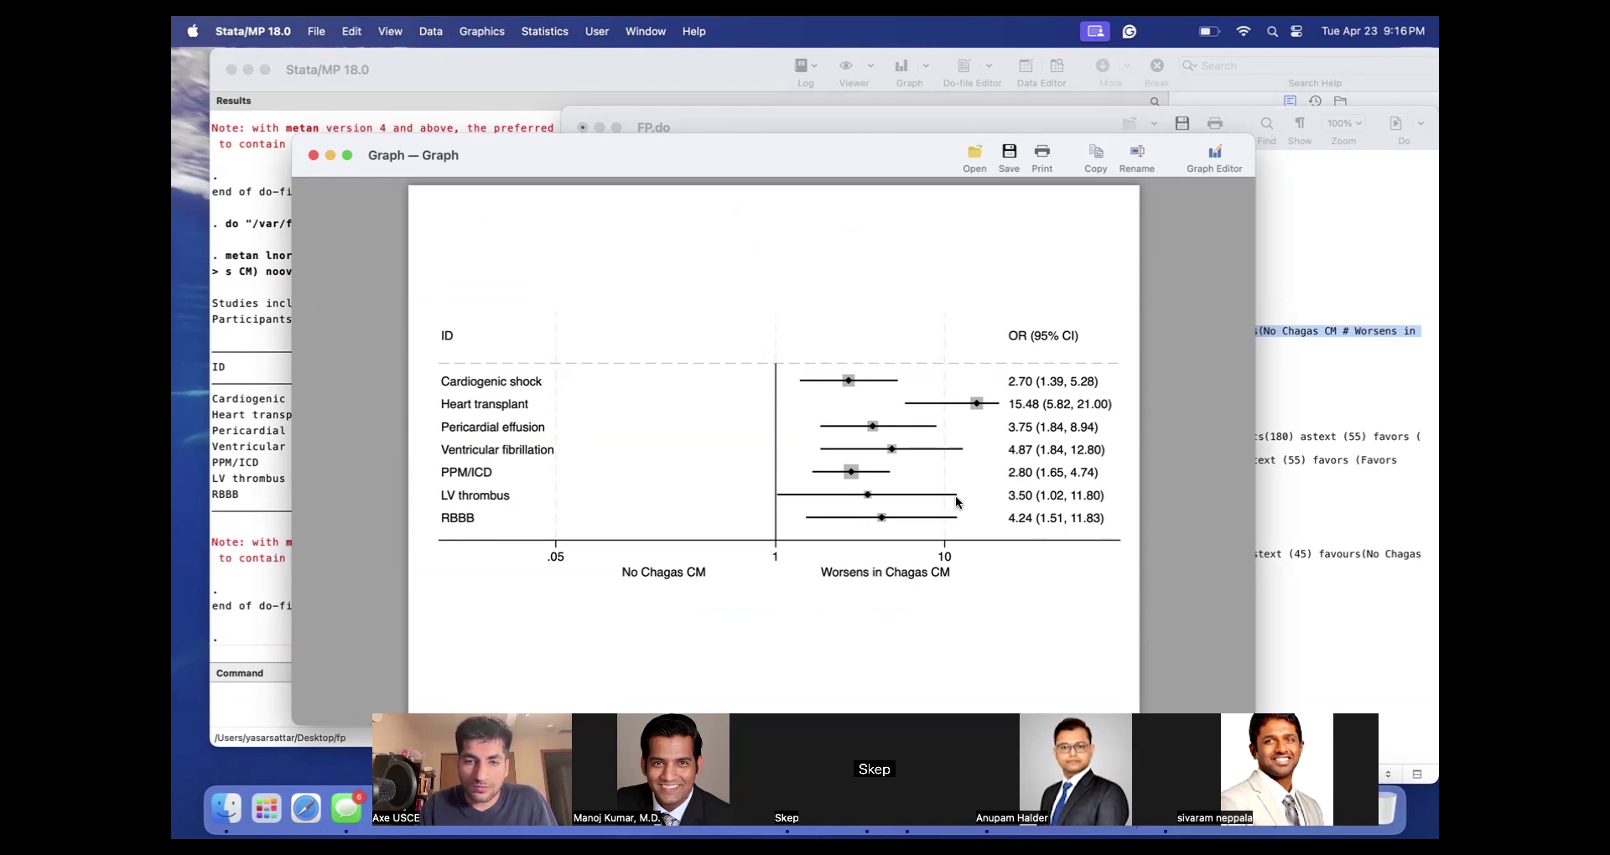
{"action": "left_click", "coordinate": [312, 156]}
{"action": "left_click", "coordinate": [768, 354]}
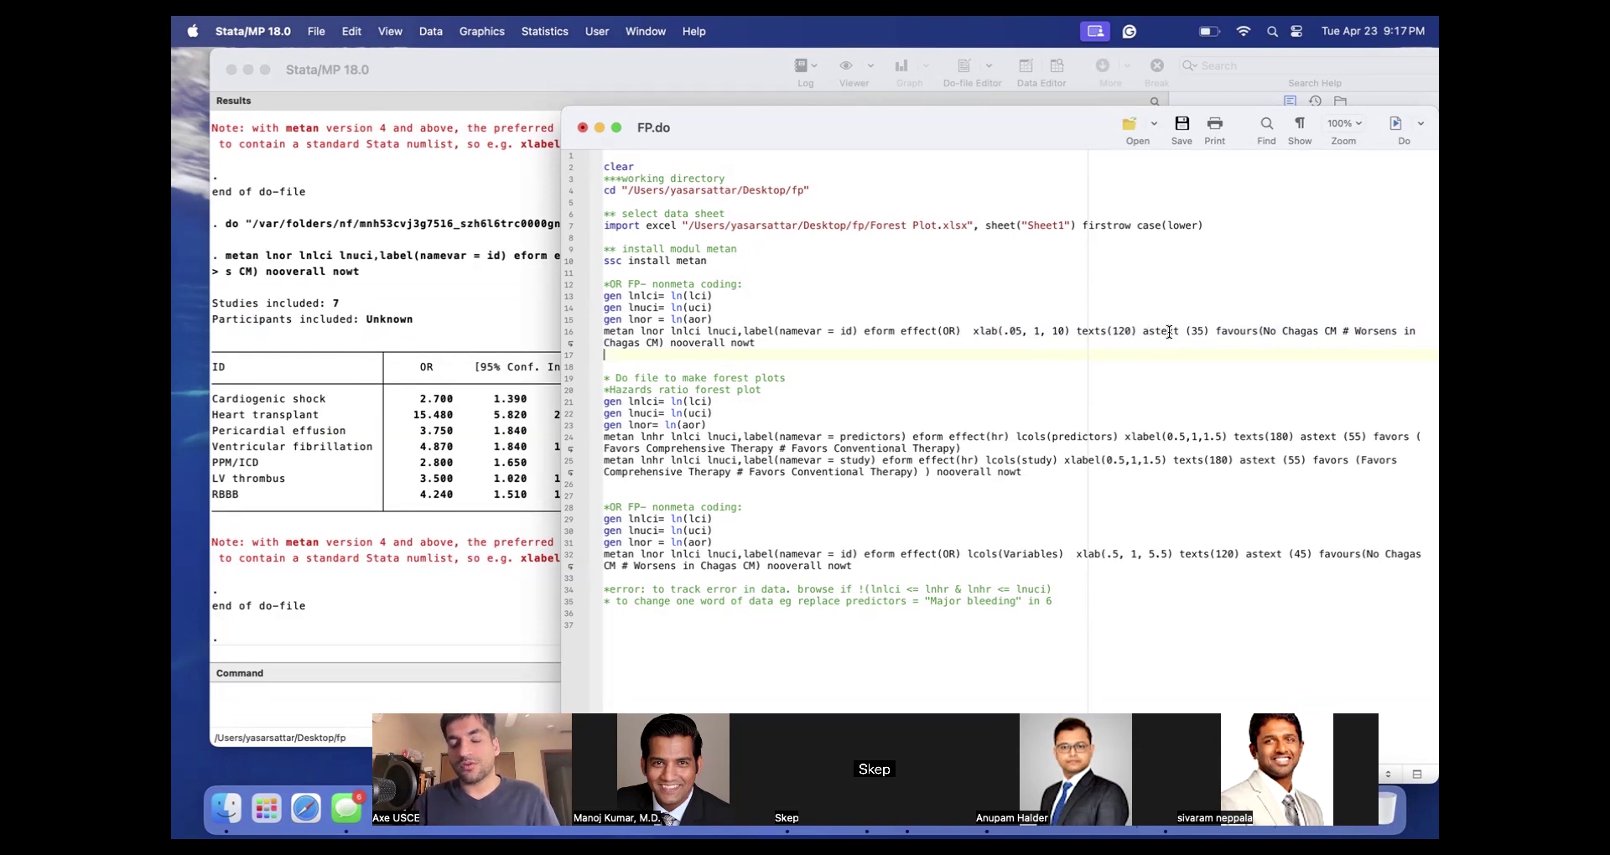
Set texts to 100 and astext to 25 in the OR metan command, then rerun it and close the graph.
{"action": "left_click", "coordinate": [1123, 331]}
{"action": "key", "text": "BackSpace"}
{"action": "type", "text": "0"}
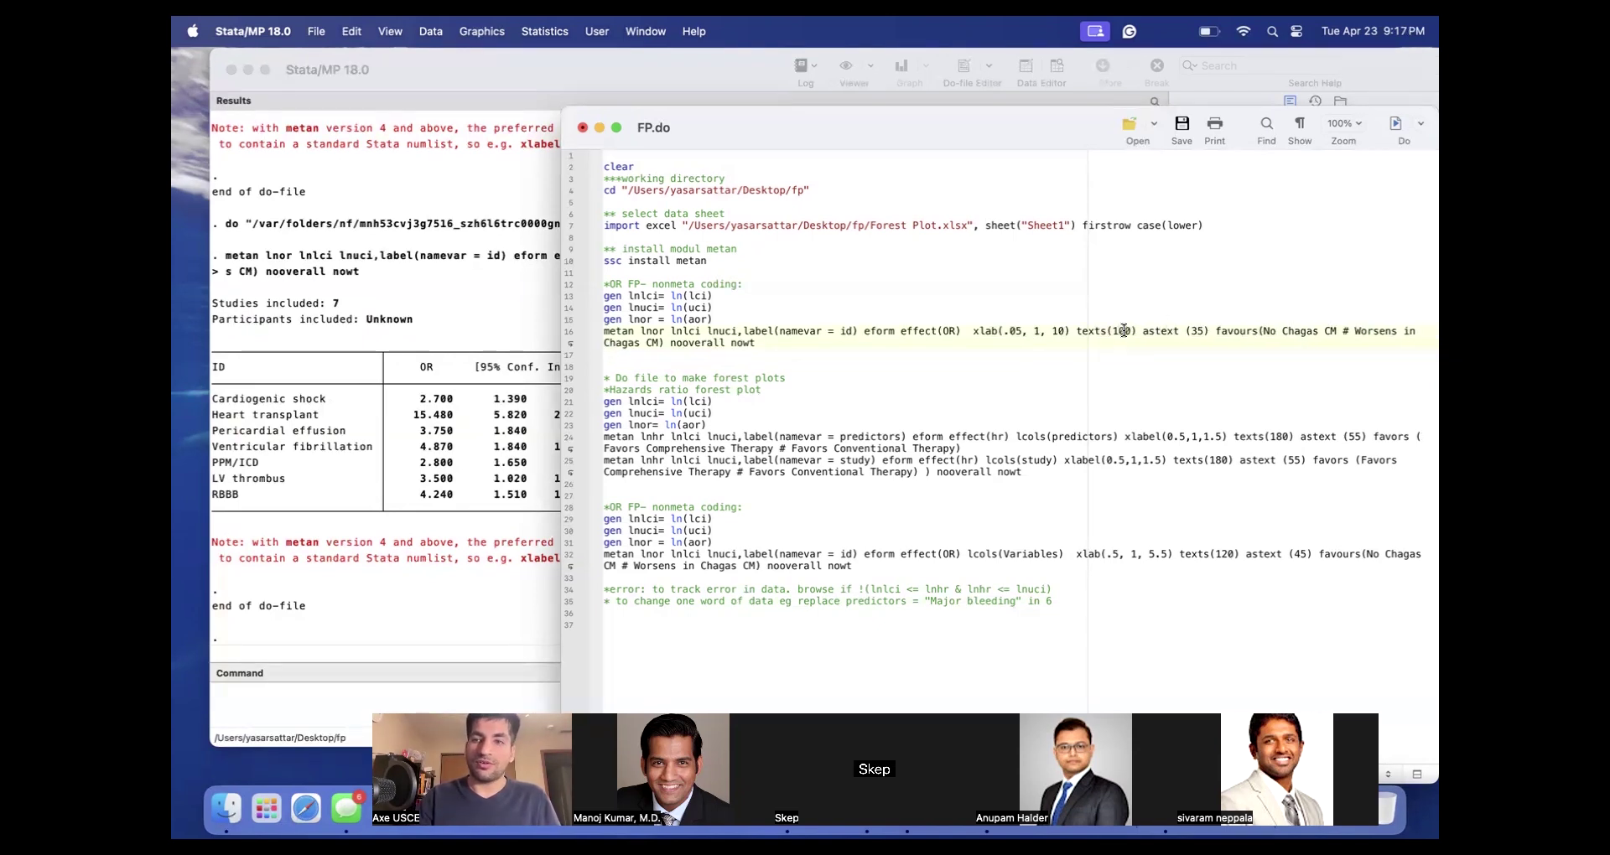
{"action": "left_click", "coordinate": [1200, 330]}
{"action": "key", "text": "BackSpace"}
{"action": "type", "text": "2"}
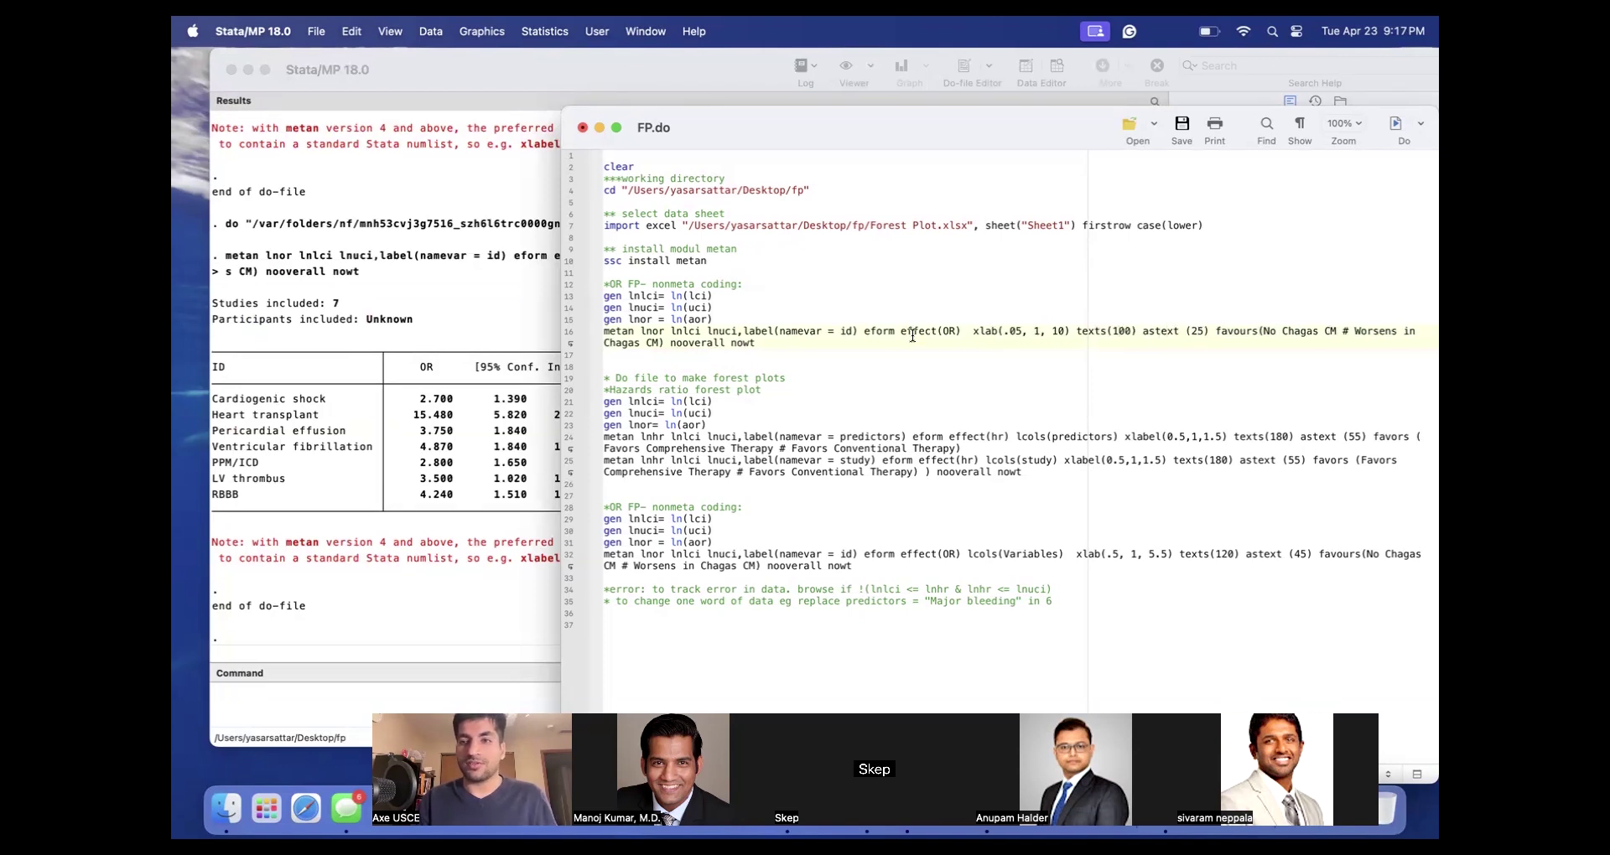
{"action": "left_click", "coordinate": [793, 345]}
{"action": "left_click_drag", "start_coordinate": [793, 345], "coordinate": [565, 329]}
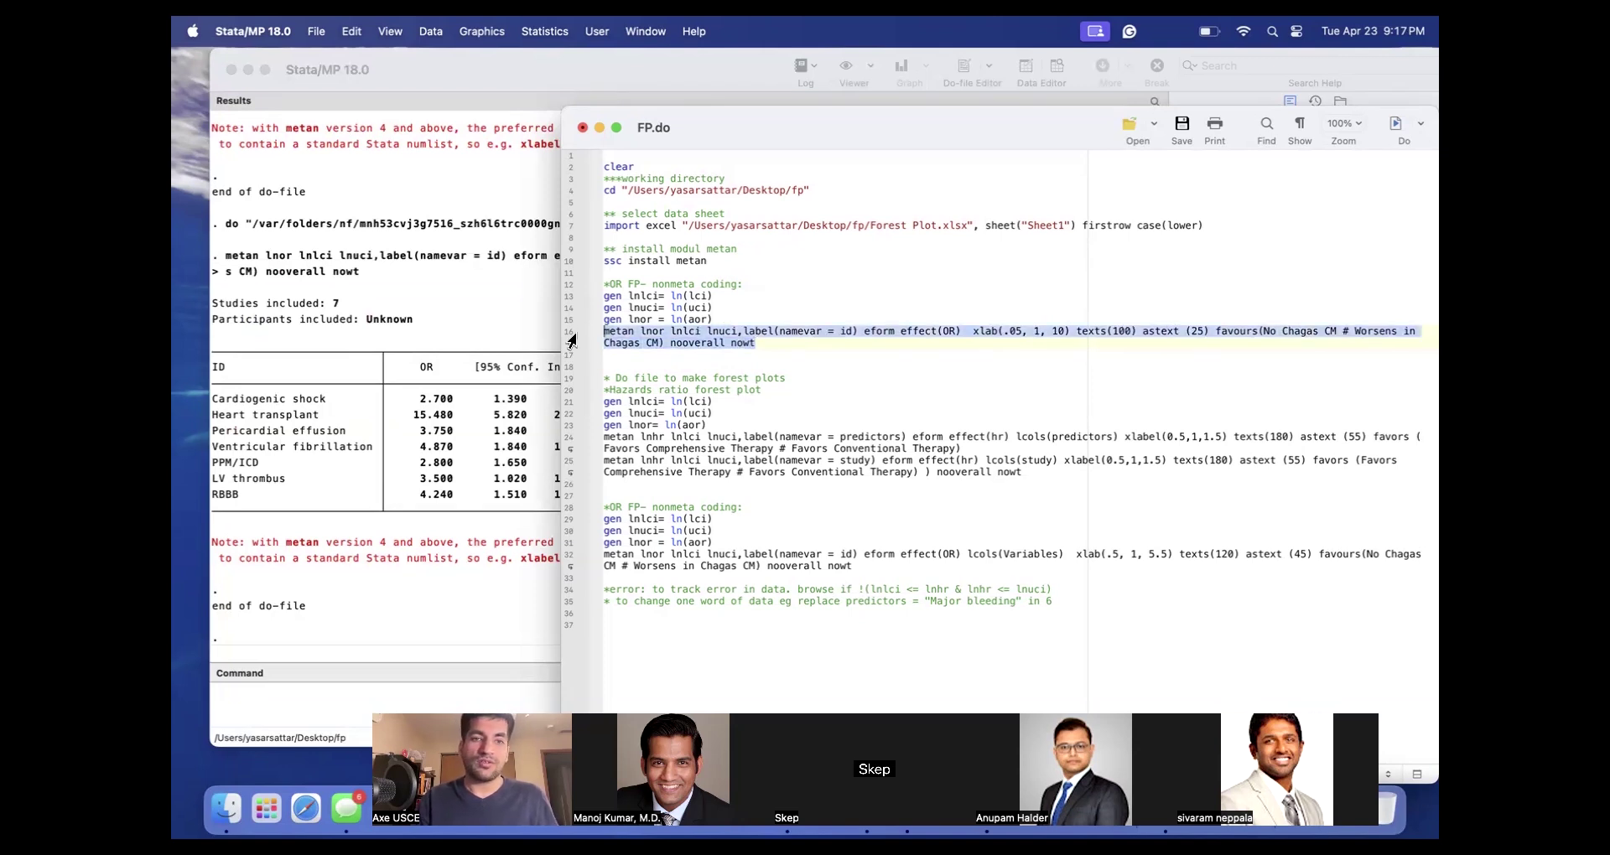
{"action": "left_click", "coordinate": [1394, 126]}
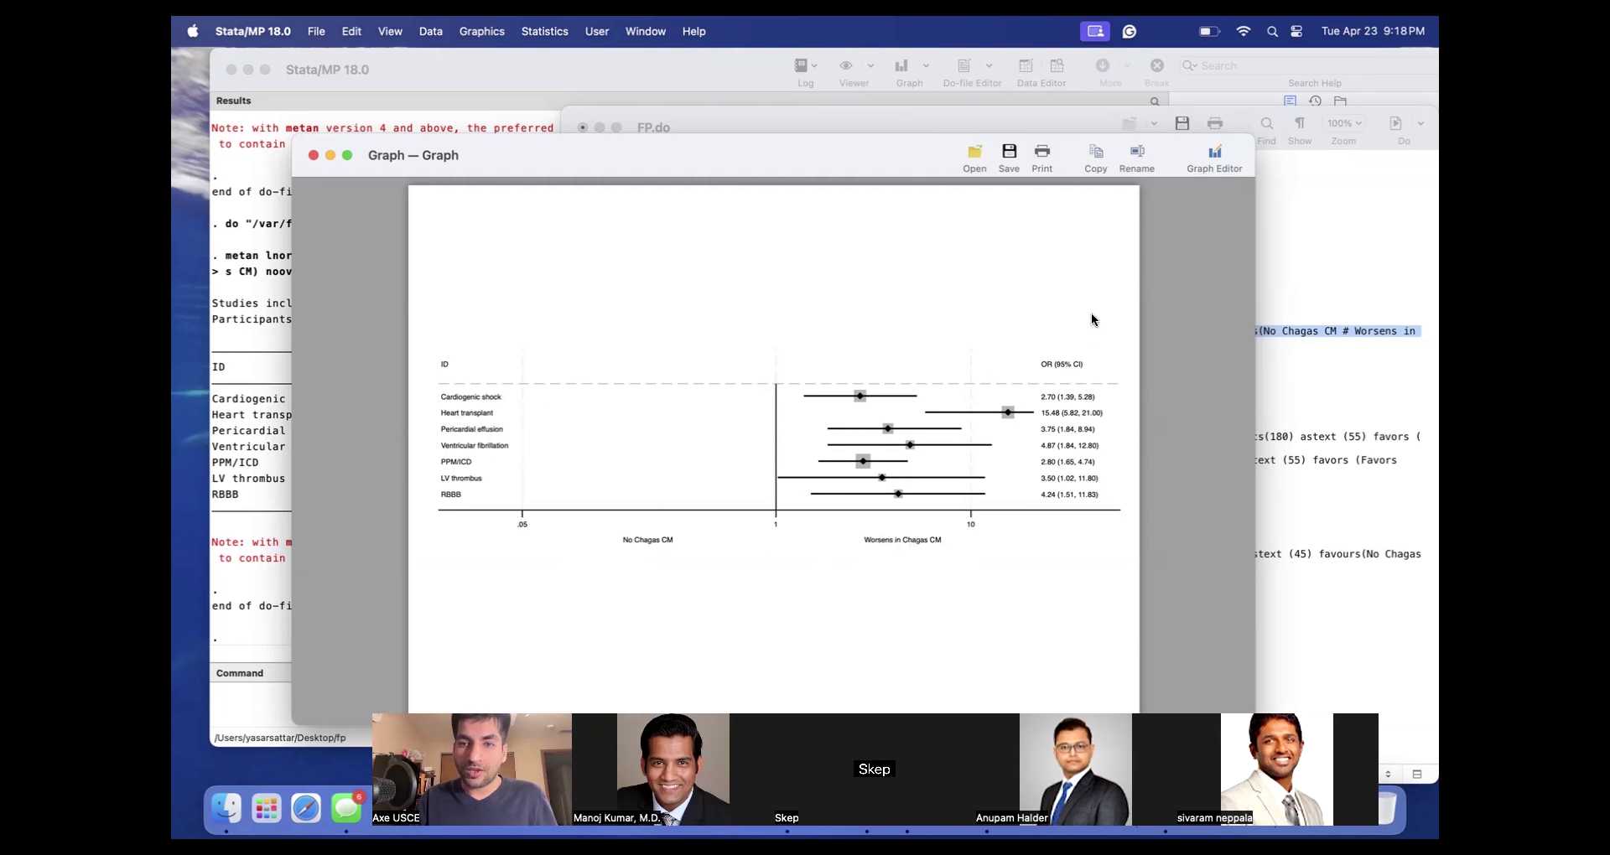
{"action": "left_click", "coordinate": [312, 156]}
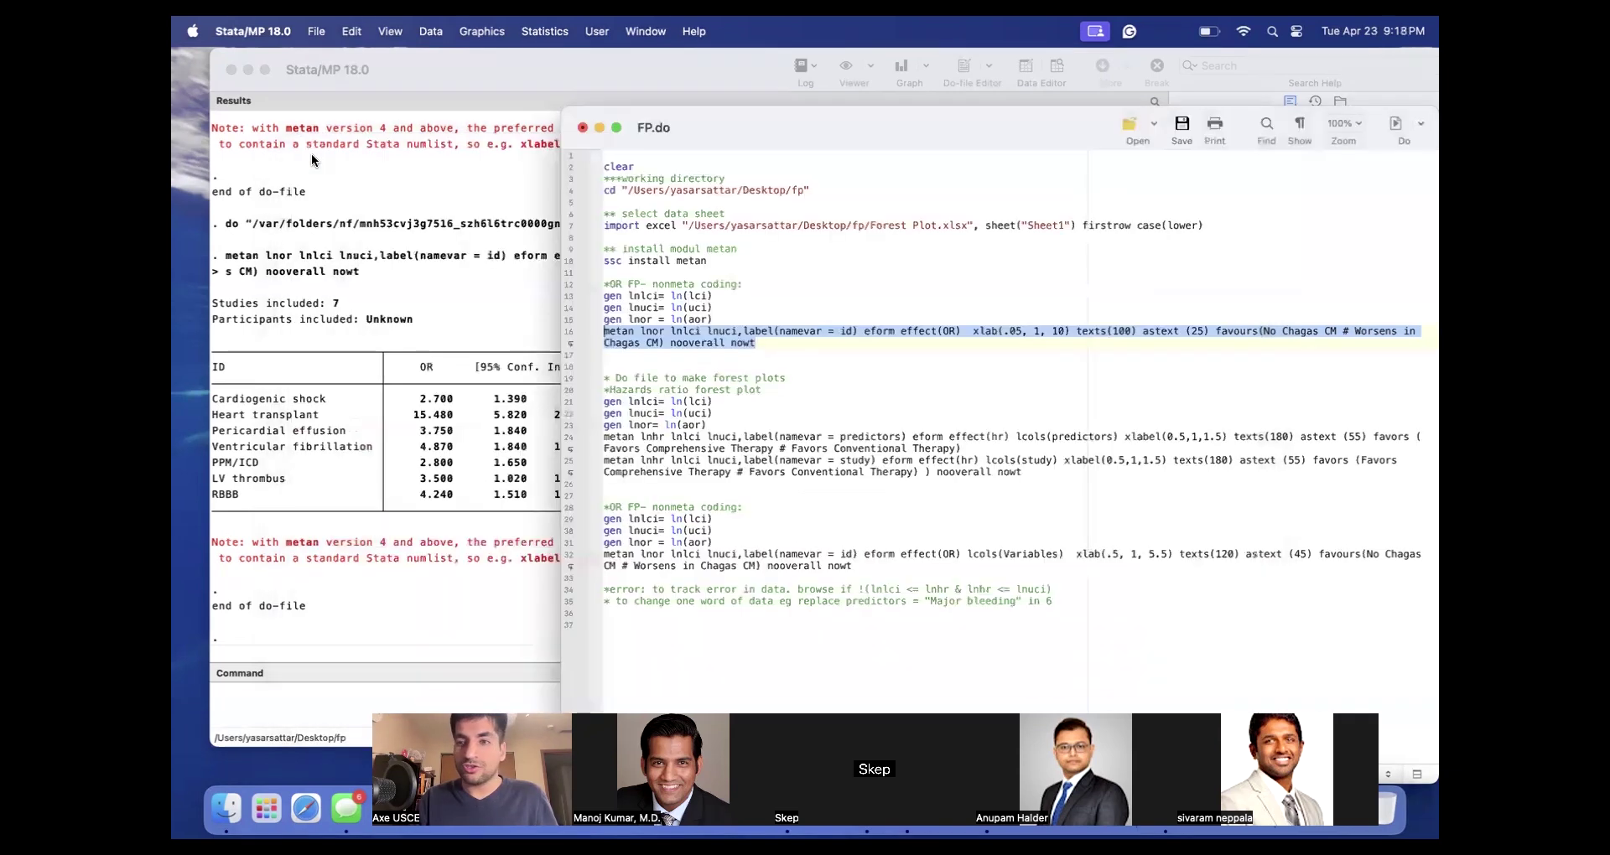
Set texts to 150 and astext to 40 in the OR metan command, then rerun it and close the graph.
{"action": "left_click", "coordinate": [1126, 333]}
{"action": "key", "text": "BackSpace"}
{"action": "key", "text": "BackSpace"}
{"action": "type", "text": "50"}
{"action": "left_click", "coordinate": [1194, 333]}
{"action": "key", "text": "BackSpace"}
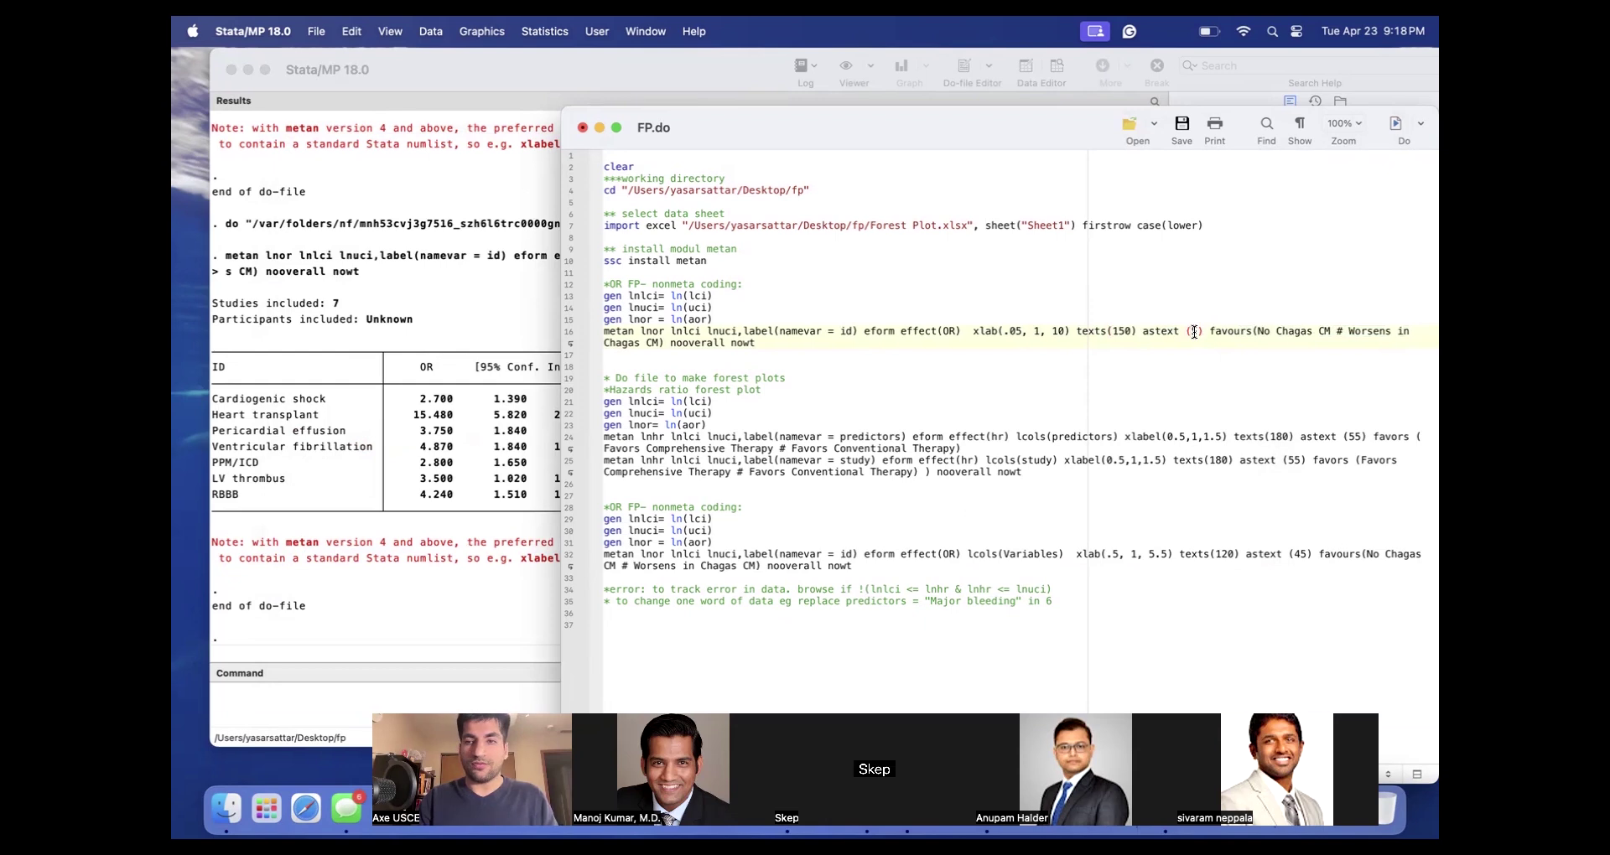
{"action": "key", "text": "BackSpace"}
{"action": "type", "text": "40"}
{"action": "left_click_drag", "start_coordinate": [757, 343], "coordinate": [602, 331]}
{"action": "left_click", "coordinate": [1399, 126]}
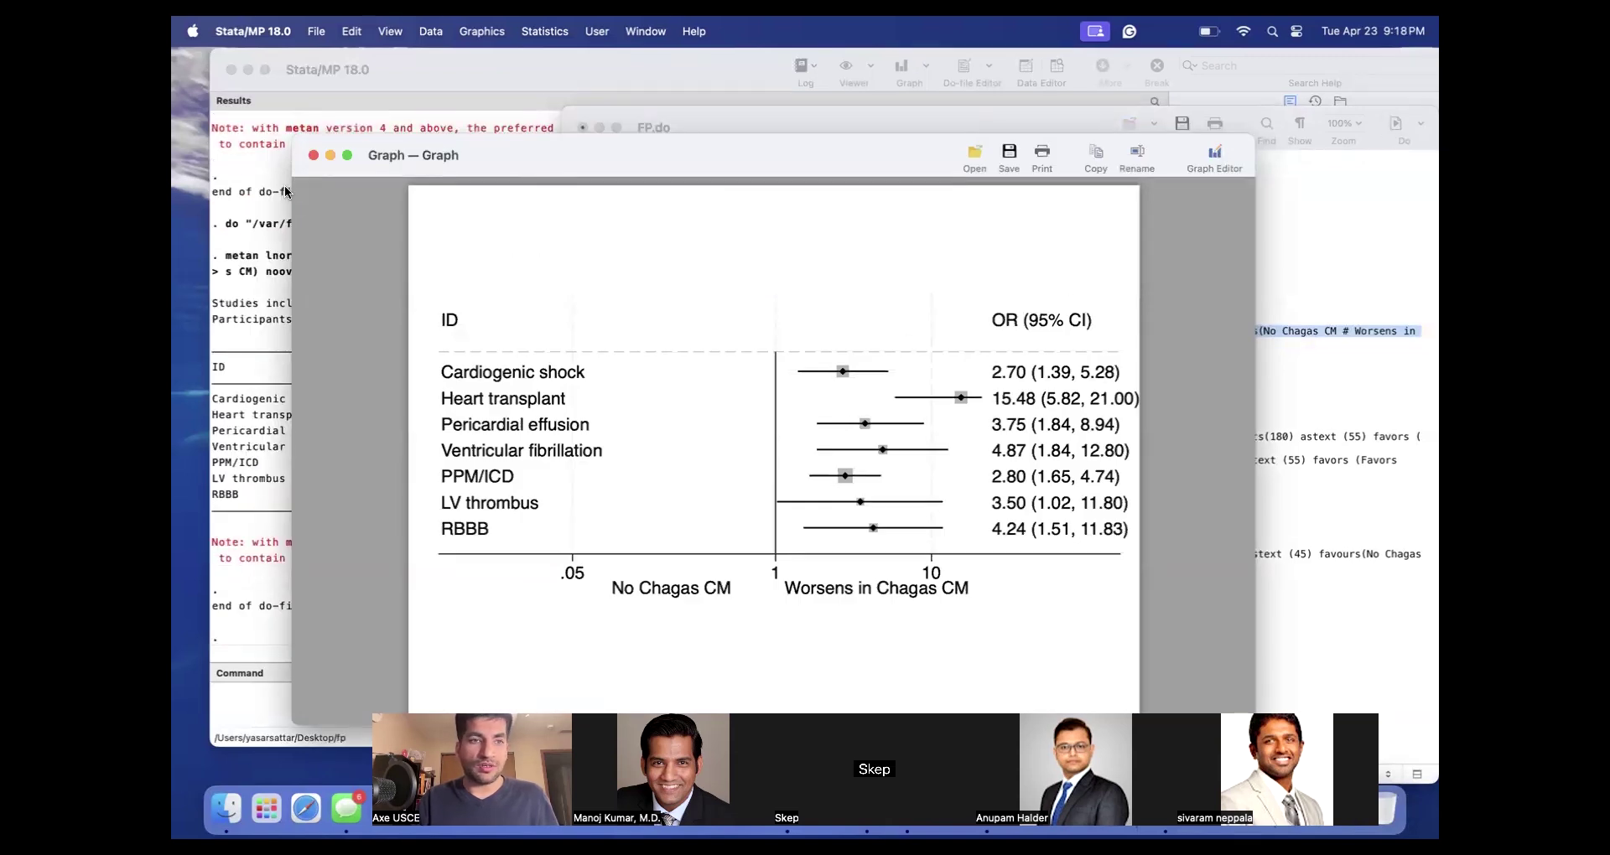
{"action": "left_click", "coordinate": [312, 156]}
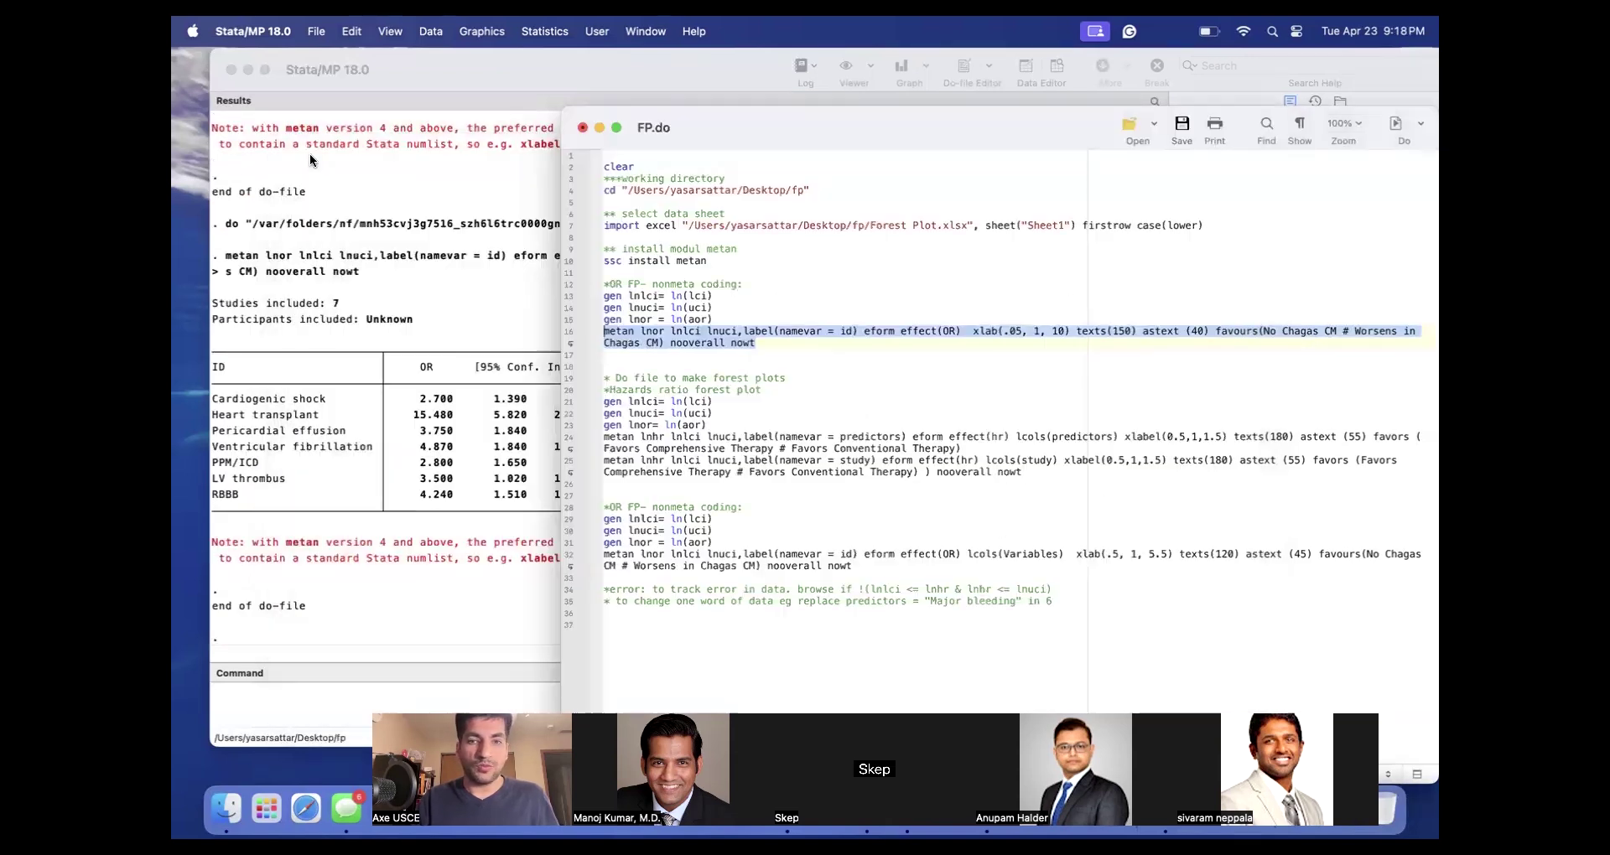
Set astext to 30 in the OR metan command, rerun the line, and close the graph after reviewing it.
{"action": "left_click", "coordinate": [758, 347]}
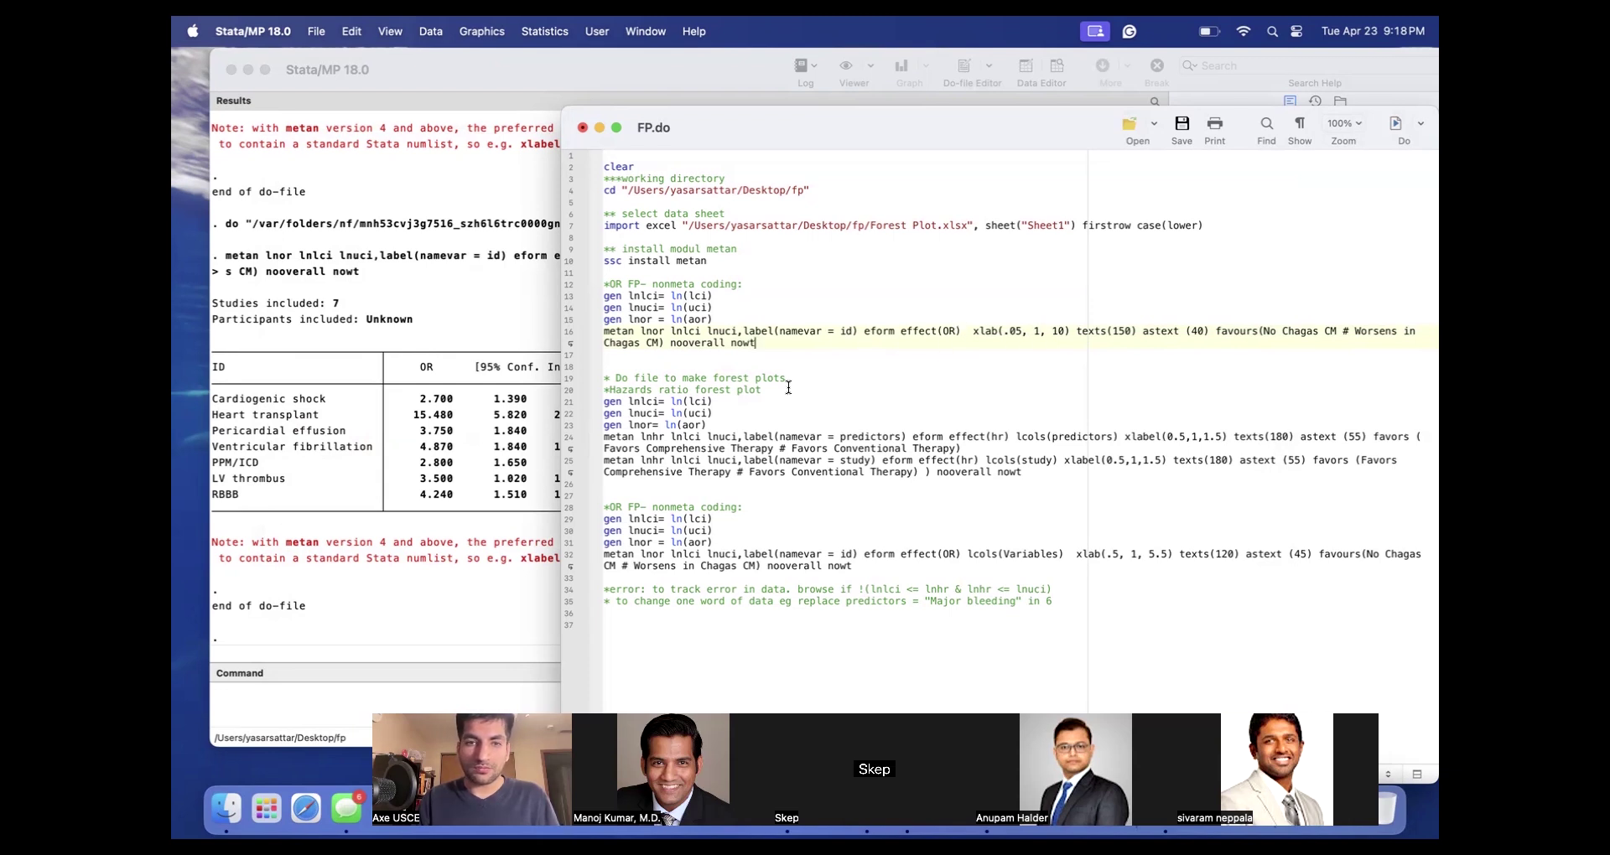
{"action": "left_click", "coordinate": [1197, 332]}
{"action": "key", "text": "BackSpace"}
{"action": "type", "text": "3"}
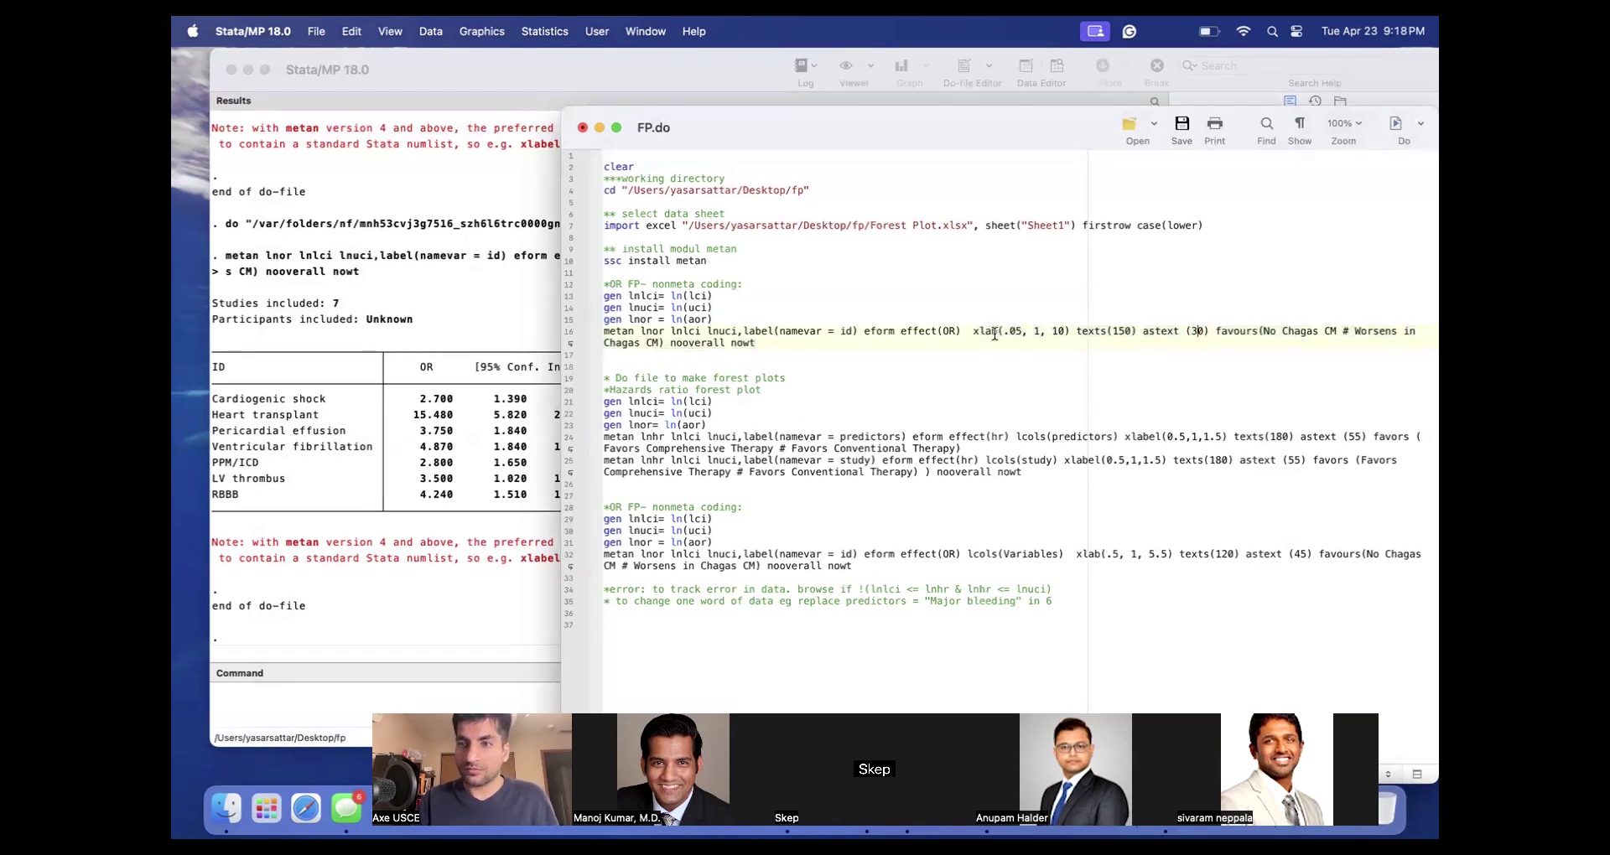
{"action": "left_click_drag", "start_coordinate": [756, 344], "coordinate": [605, 329]}
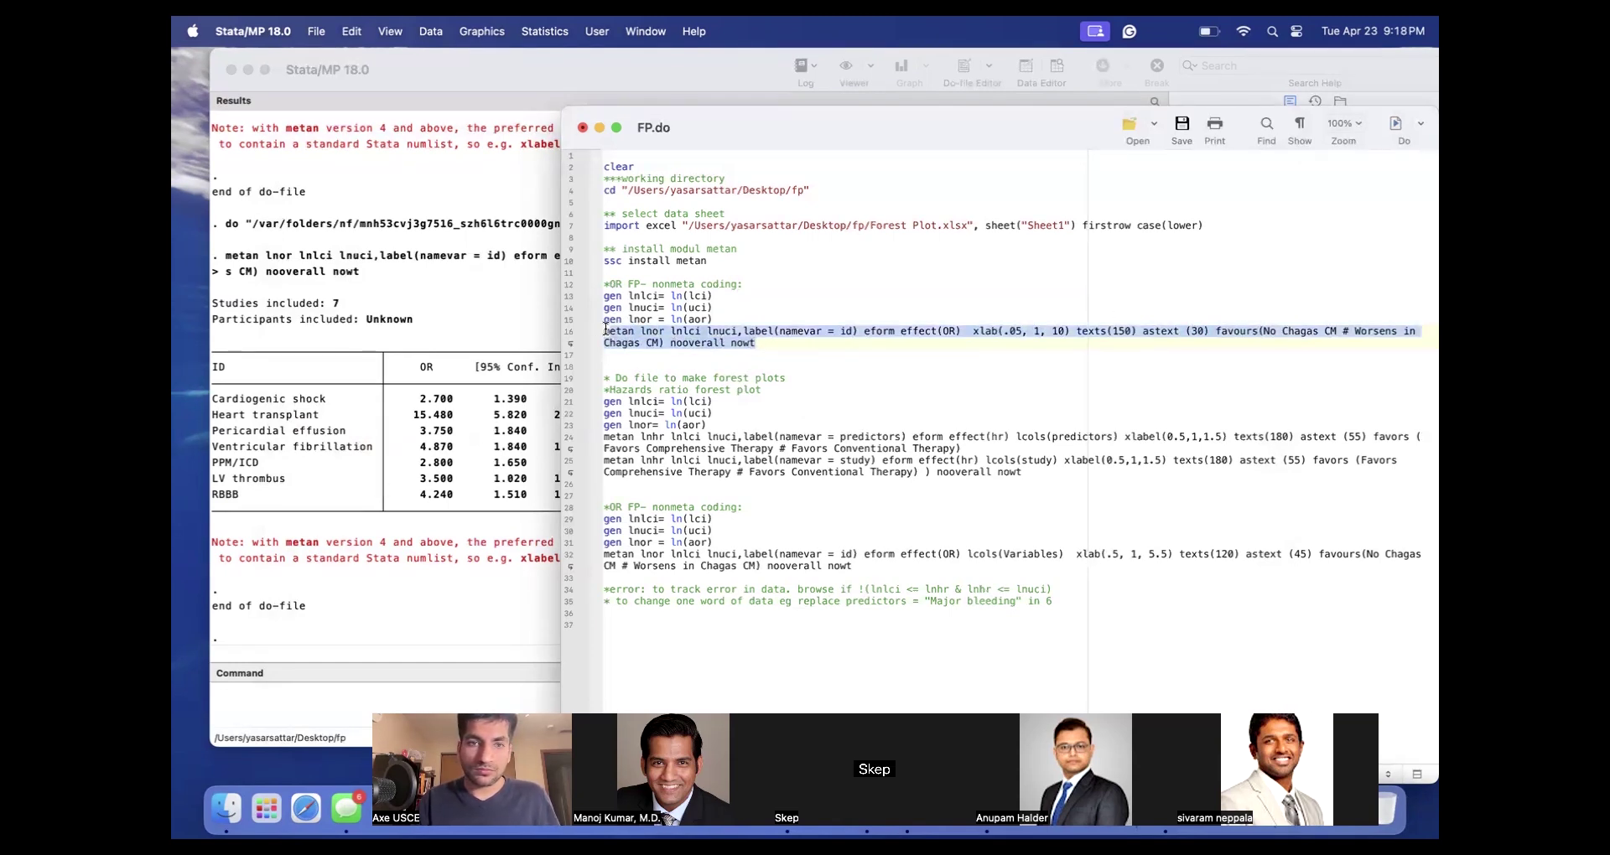
{"action": "left_click", "coordinate": [1396, 126]}
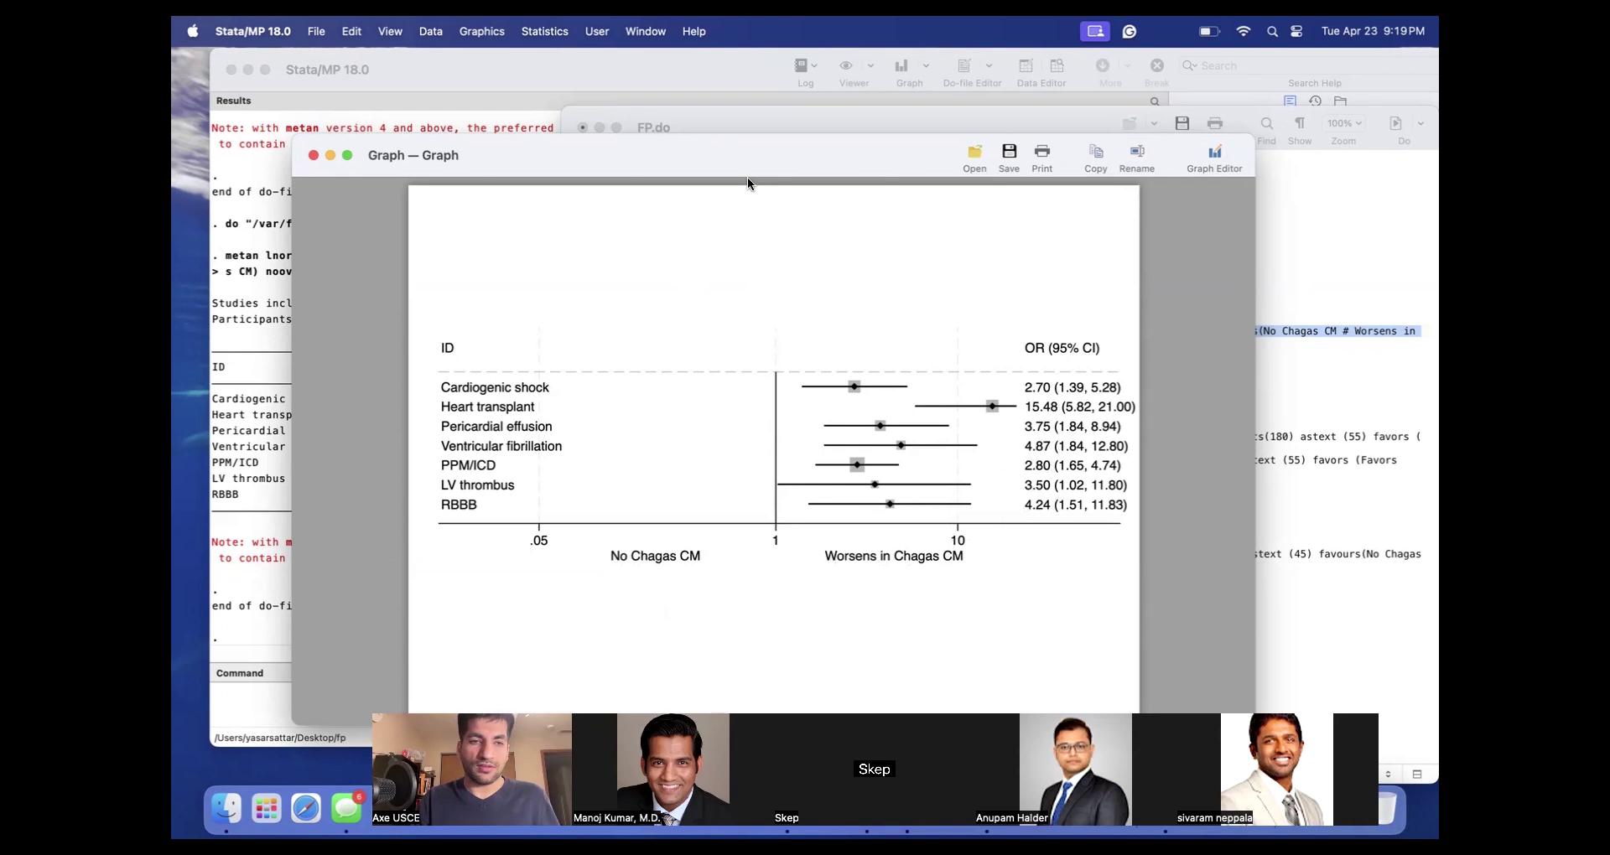
{"action": "left_click", "coordinate": [313, 154]}
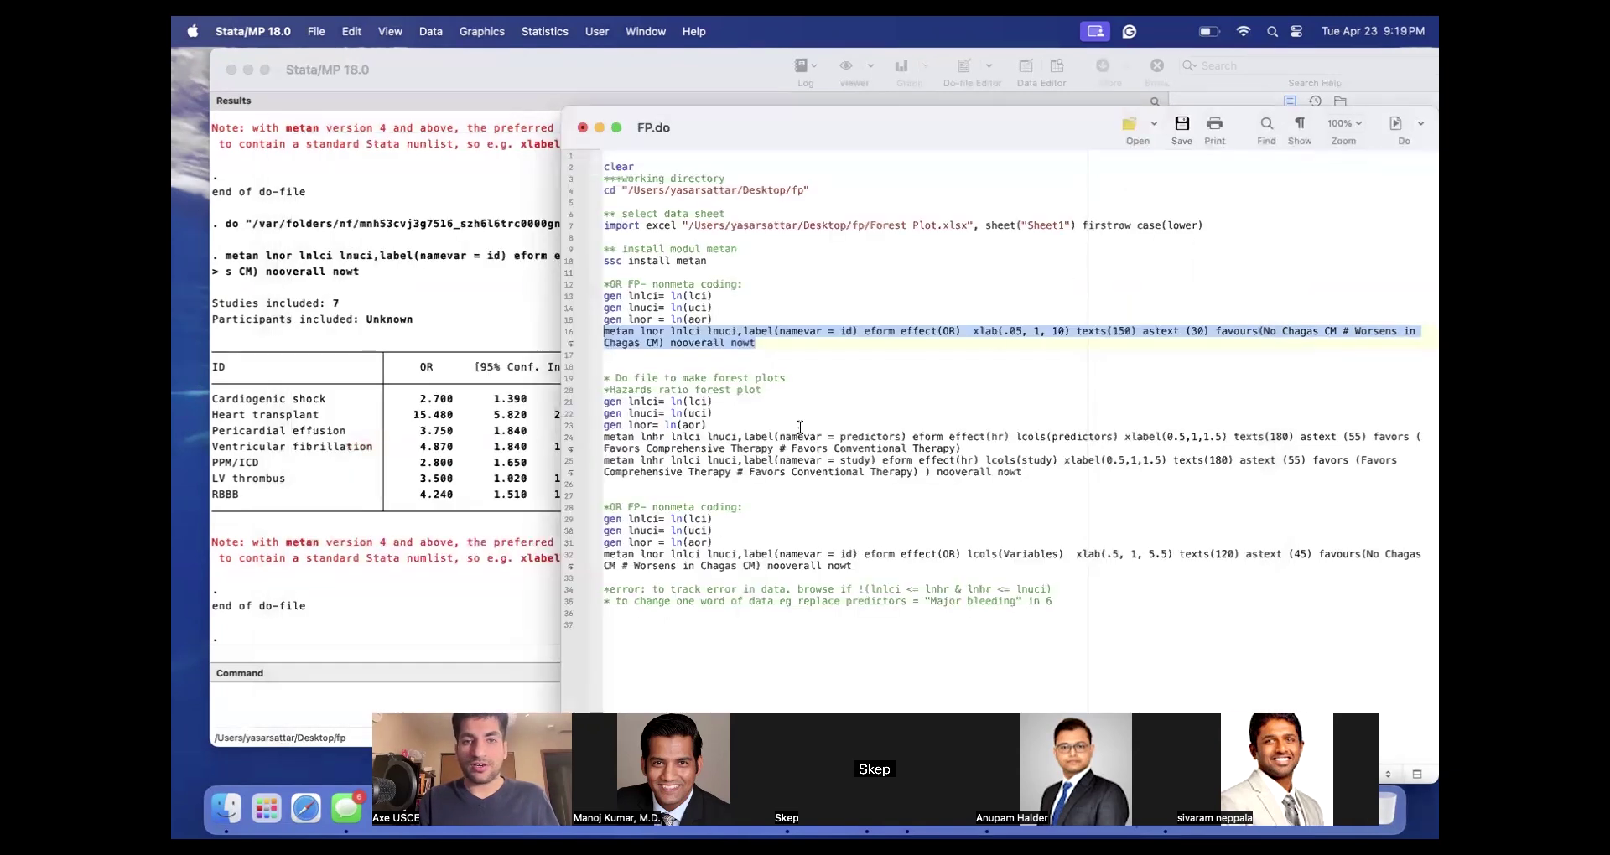
Add the line rename (id) (outcome) below the OR metan command and set that command's namevar to outcome.
{"action": "left_click", "coordinate": [697, 361]}
{"action": "type", "text": "rename (id)"}
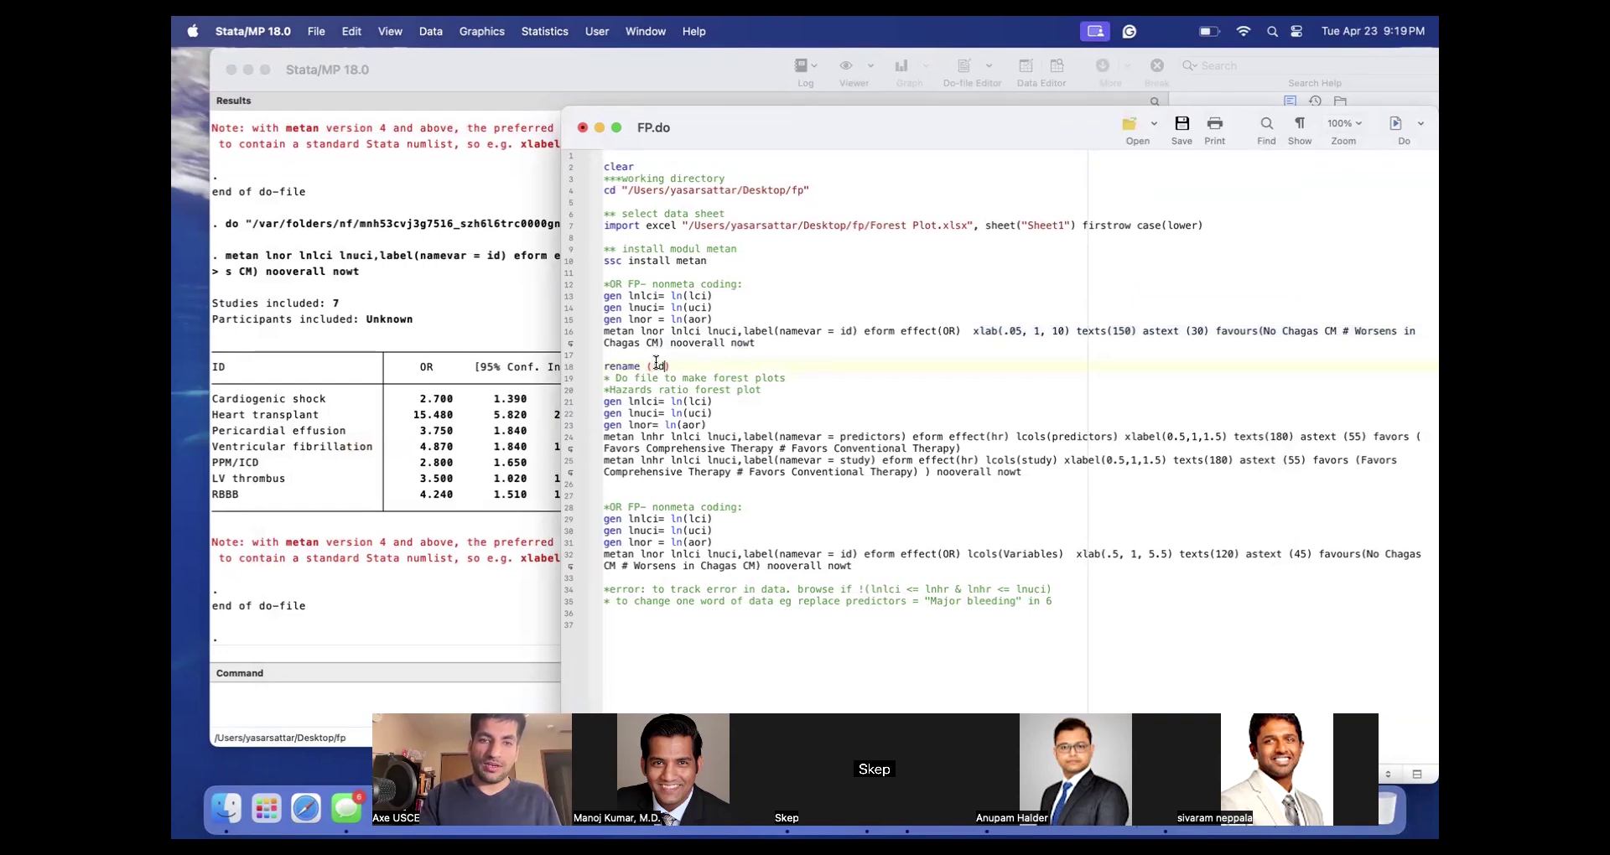
{"action": "type", "text": " (outcome)"}
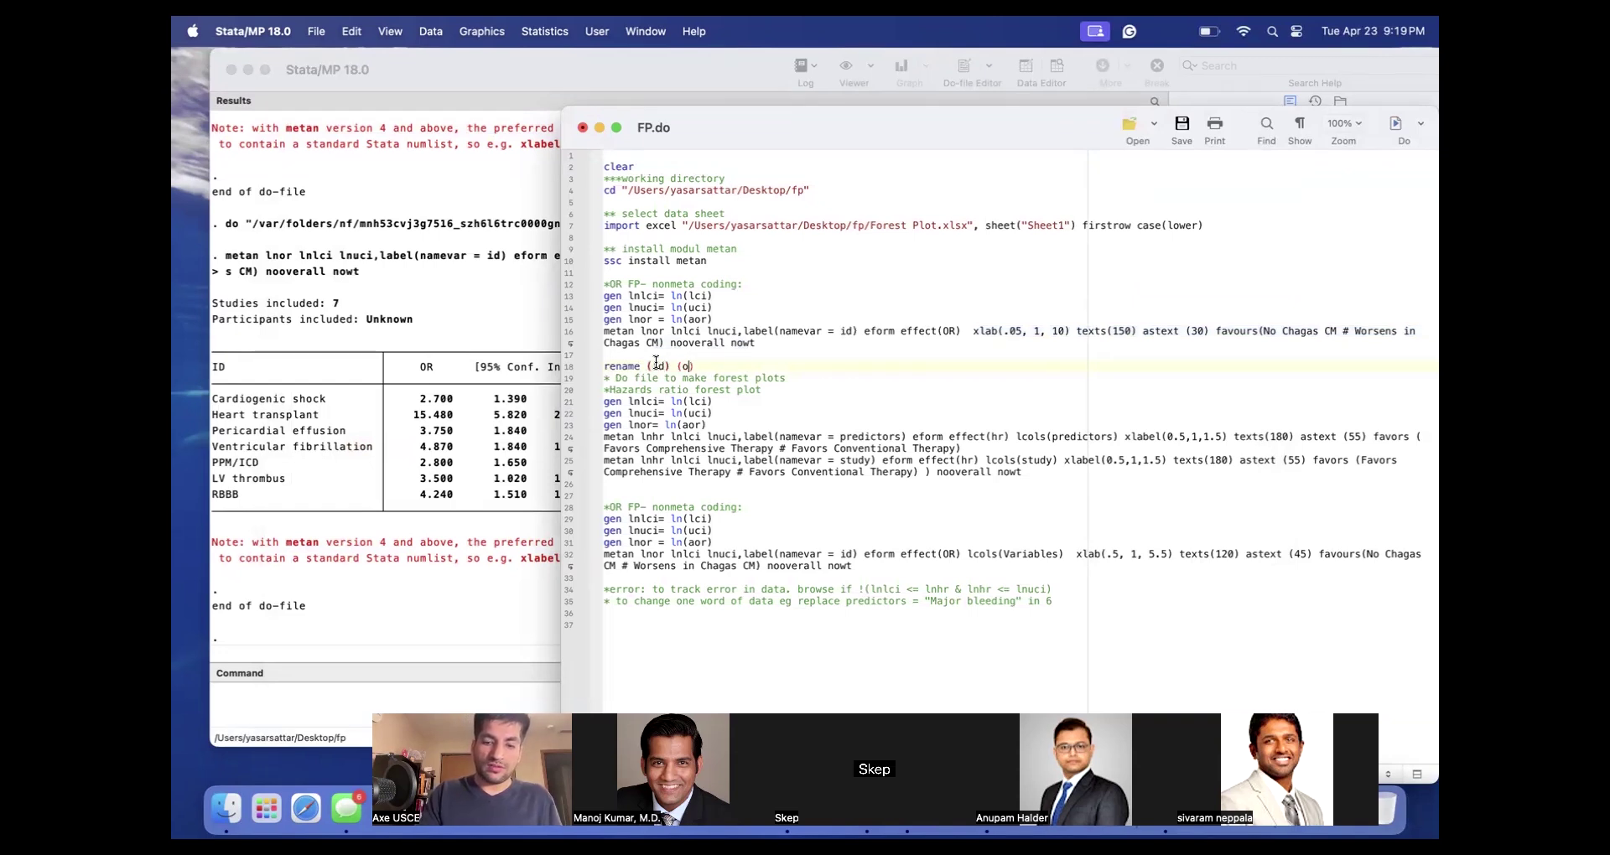
{"action": "double_click", "coordinate": [853, 332]}
{"action": "type", "text": "outcome"}
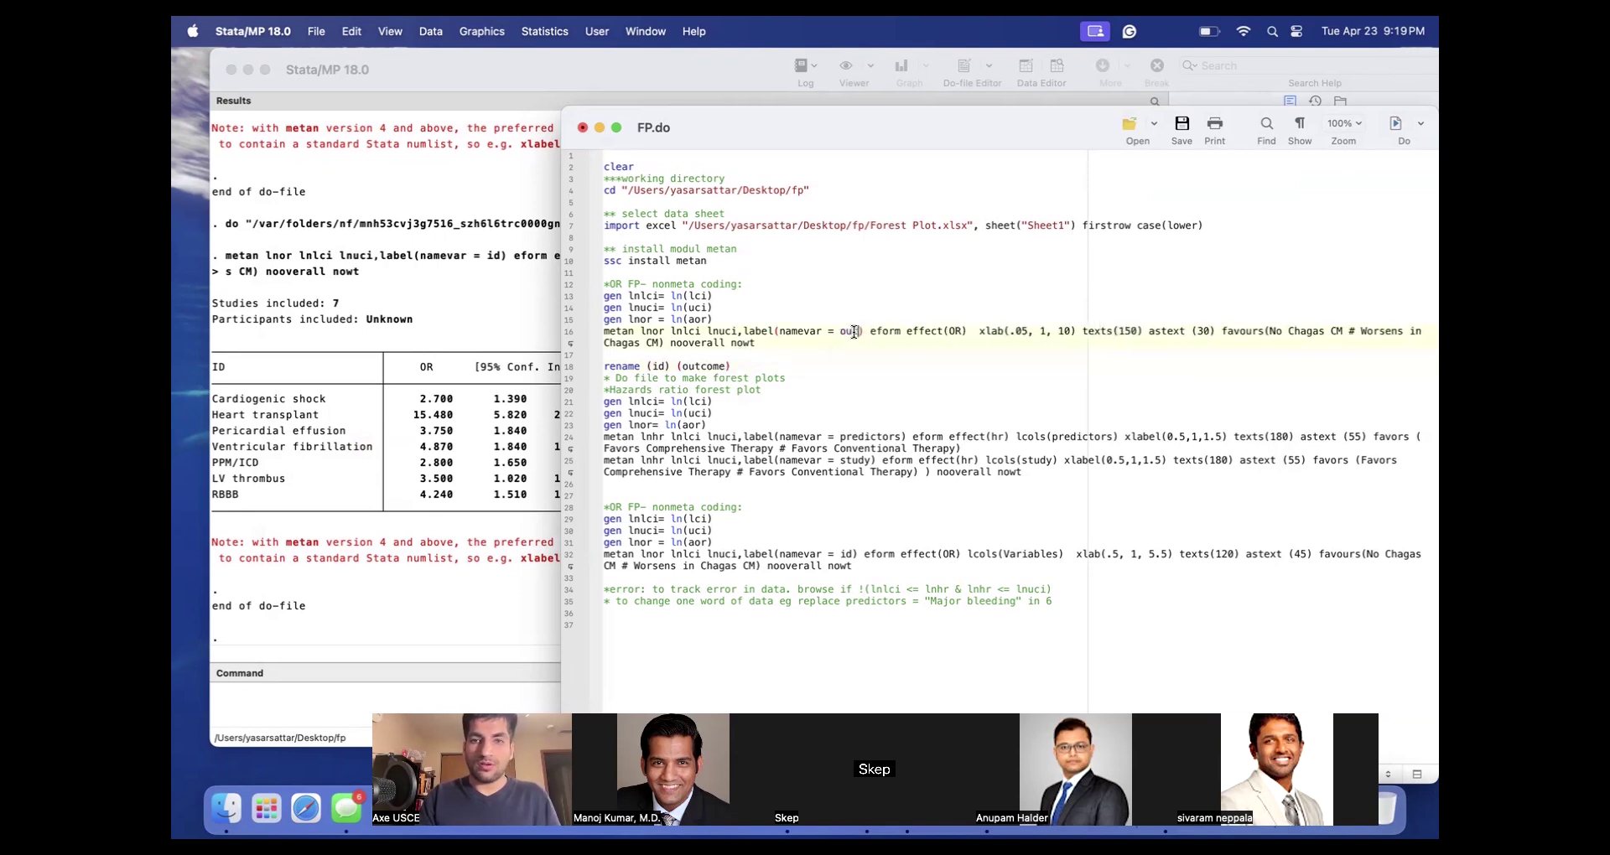
{"action": "key", "text": "super+Right"}
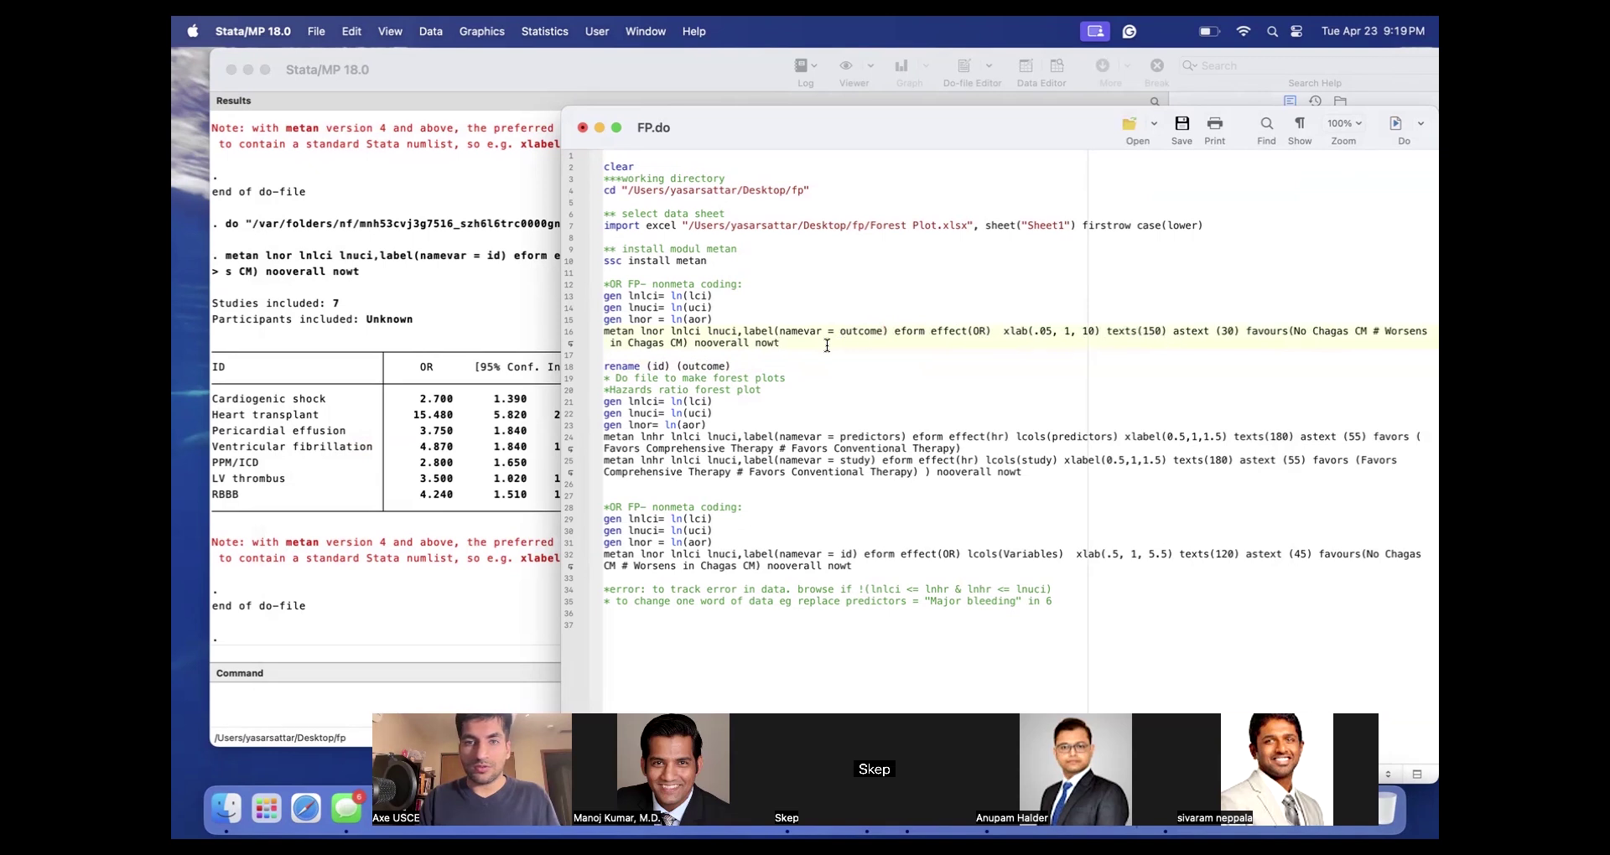
Run the rename (id) (outcome) line, followed by the OR metan command that uses namevar = outcome.
{"action": "left_click_drag", "start_coordinate": [736, 369], "coordinate": [614, 368]}
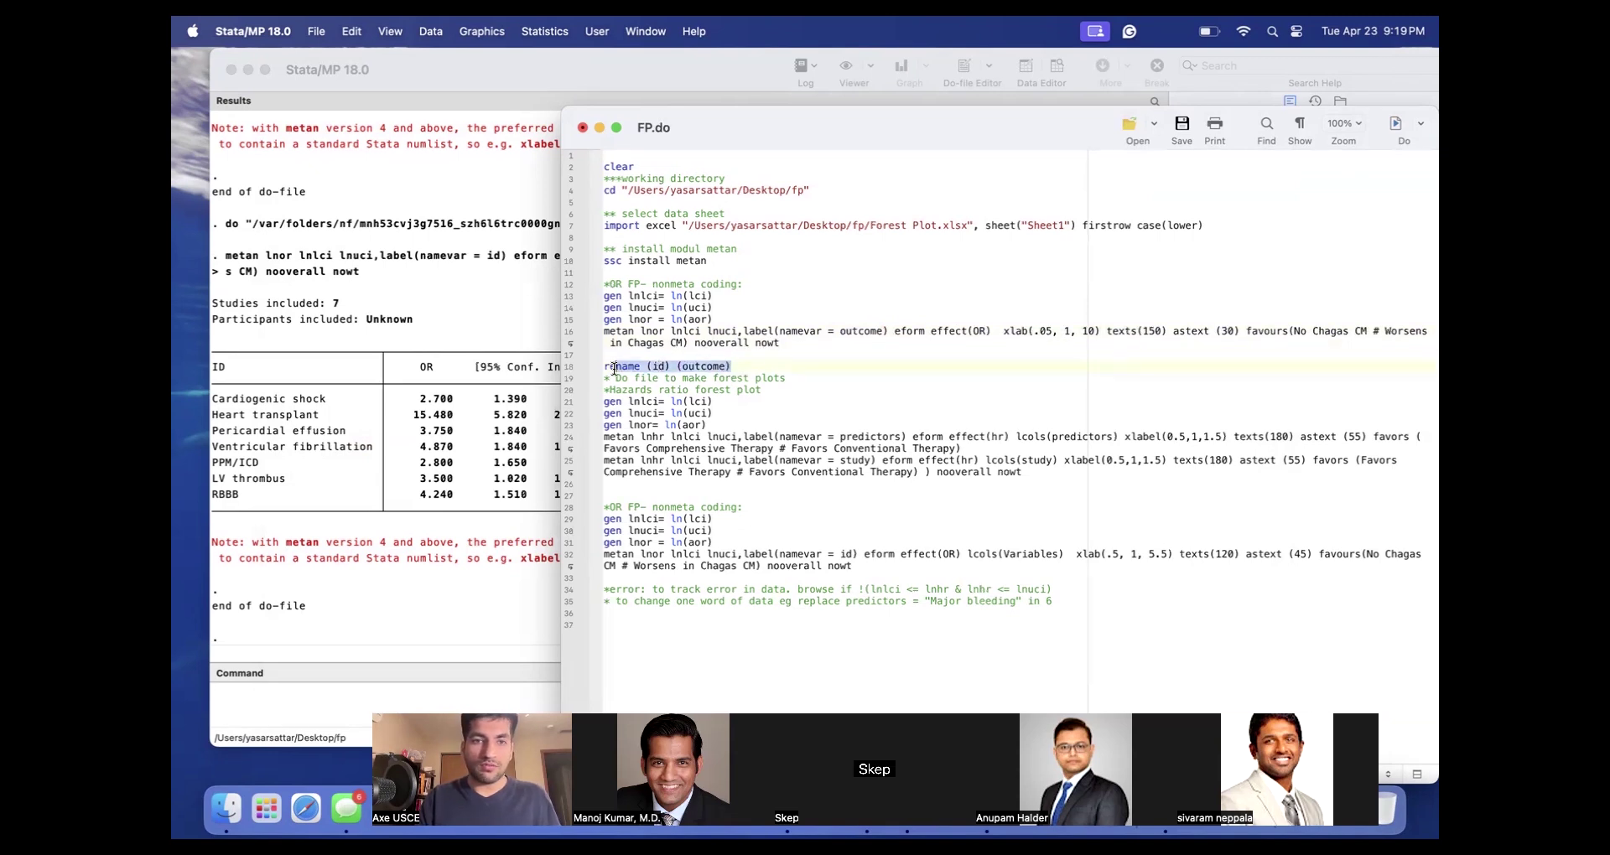
{"action": "left_click", "coordinate": [1398, 123]}
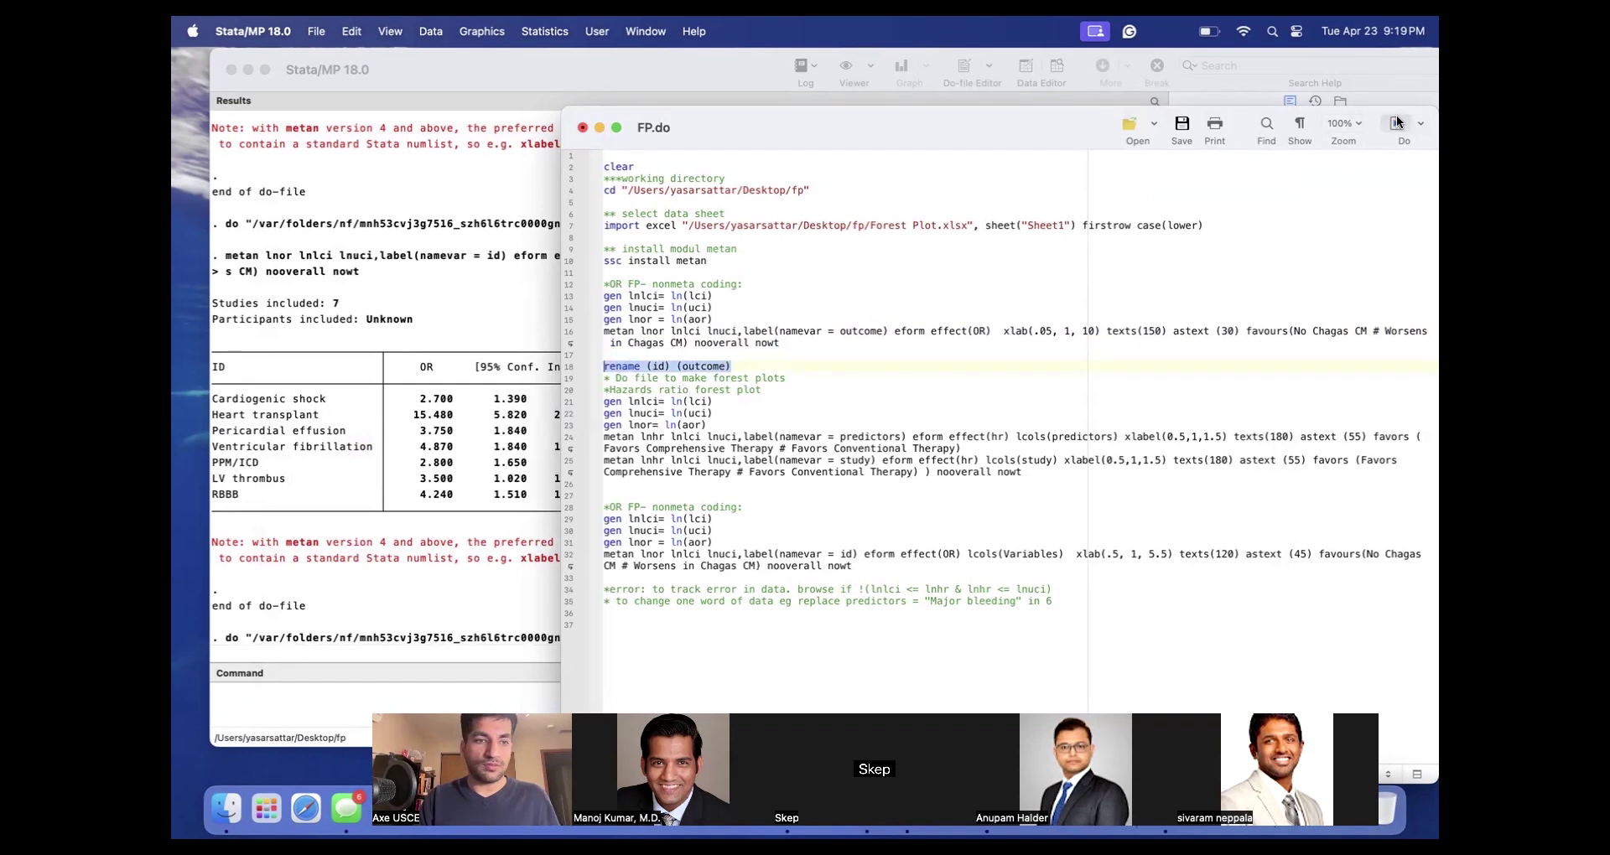
{"action": "triple_click", "coordinate": [786, 343]}
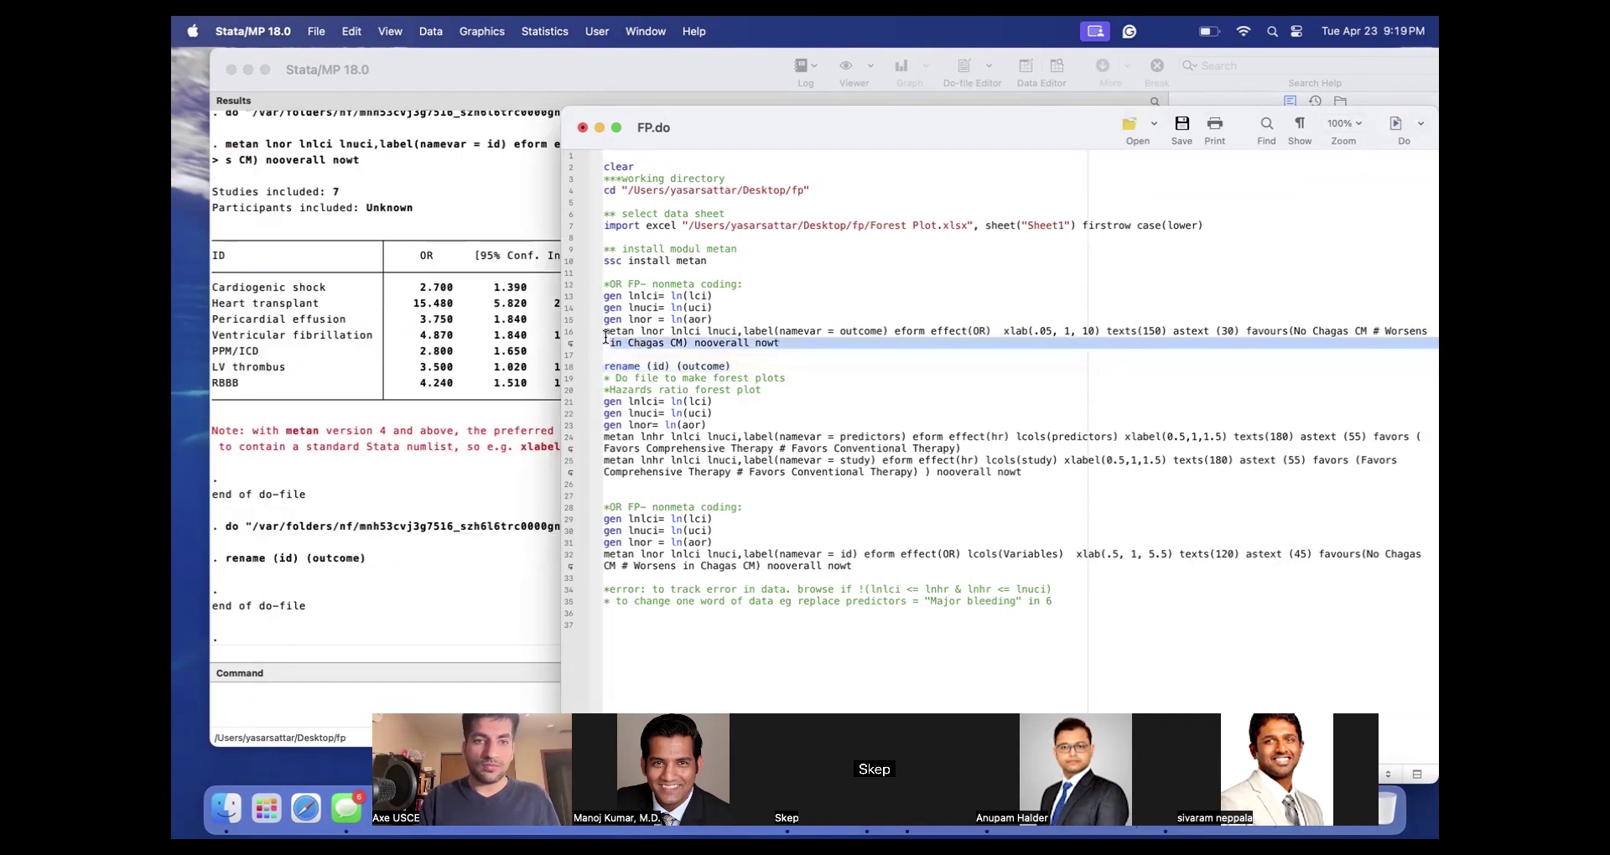
{"action": "left_click", "coordinate": [1396, 124]}
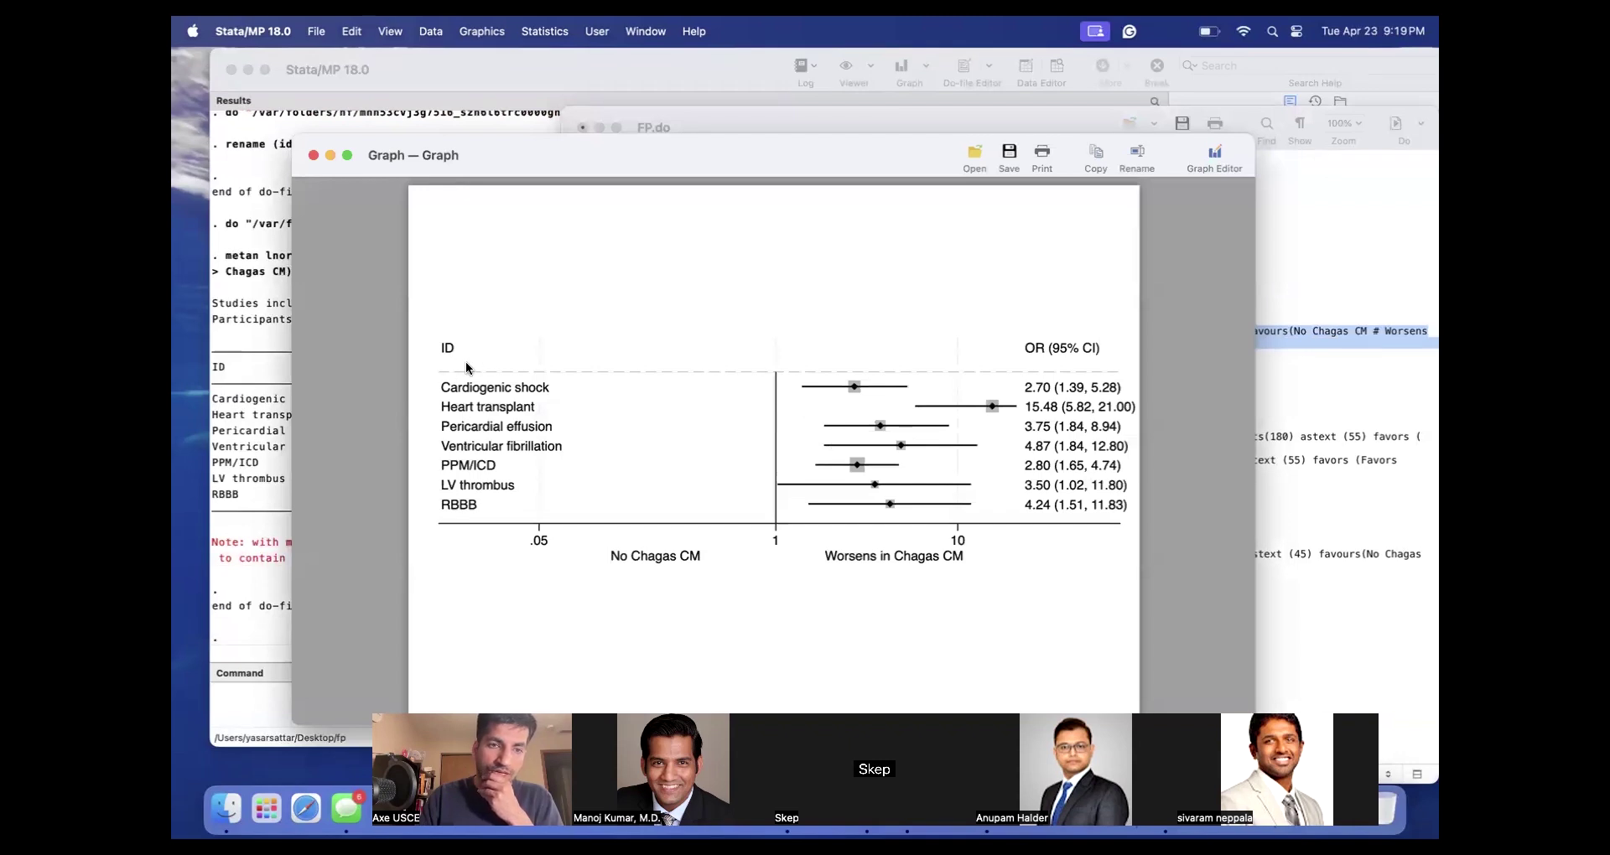
Insert blank lines below the rename line in FP.do and minimize the do-file to return to the graph.
{"action": "left_click", "coordinate": [1380, 367]}
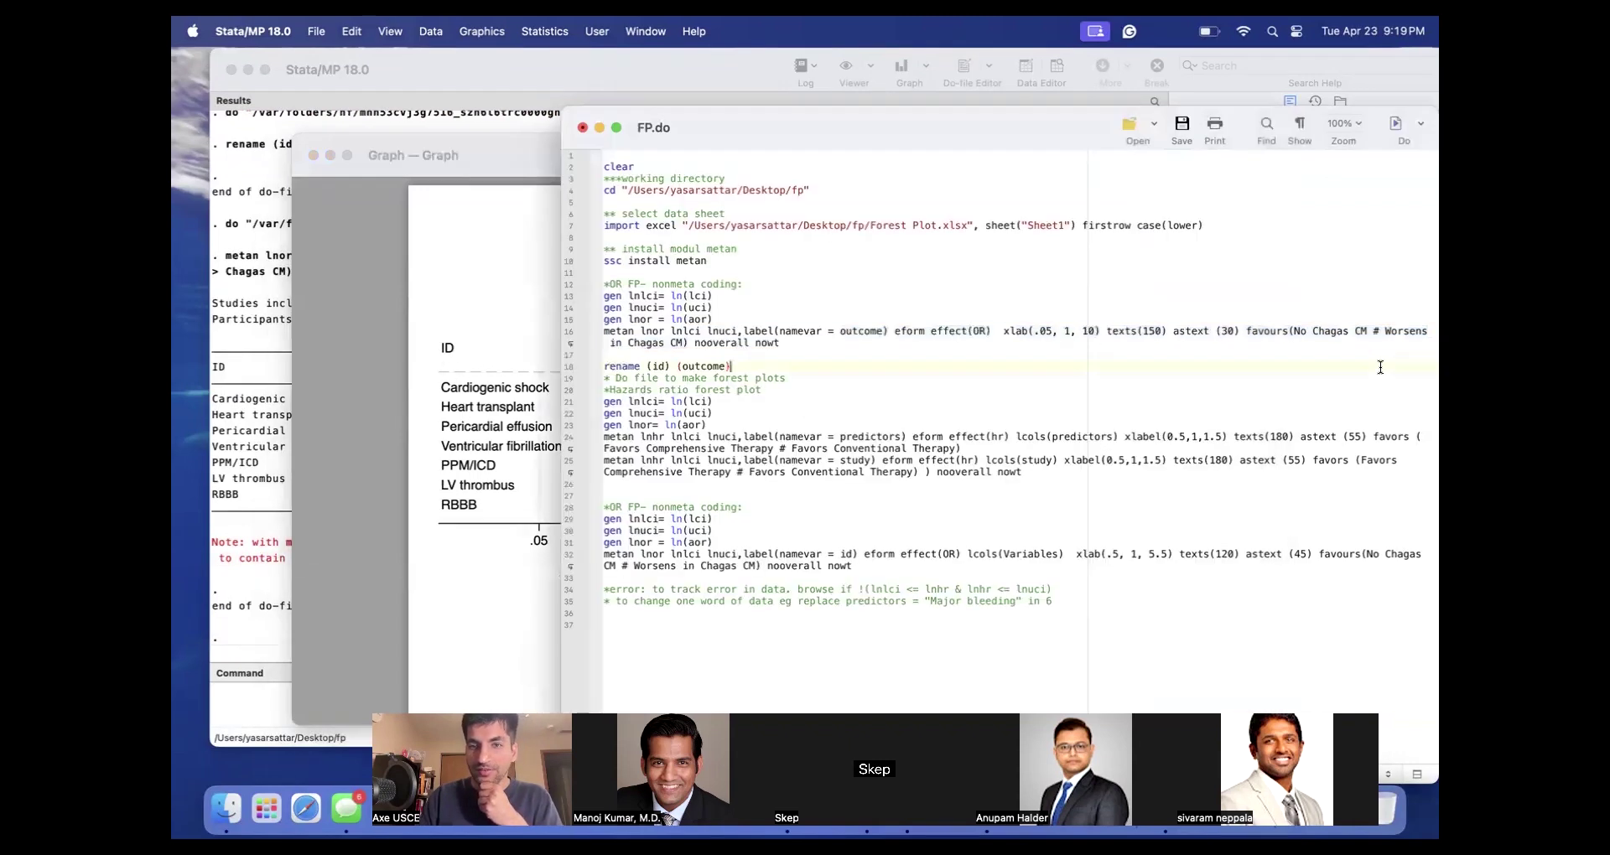
{"action": "key", "text": "Return"}
{"action": "key", "text": "Return"}
{"action": "key", "text": "Return"}
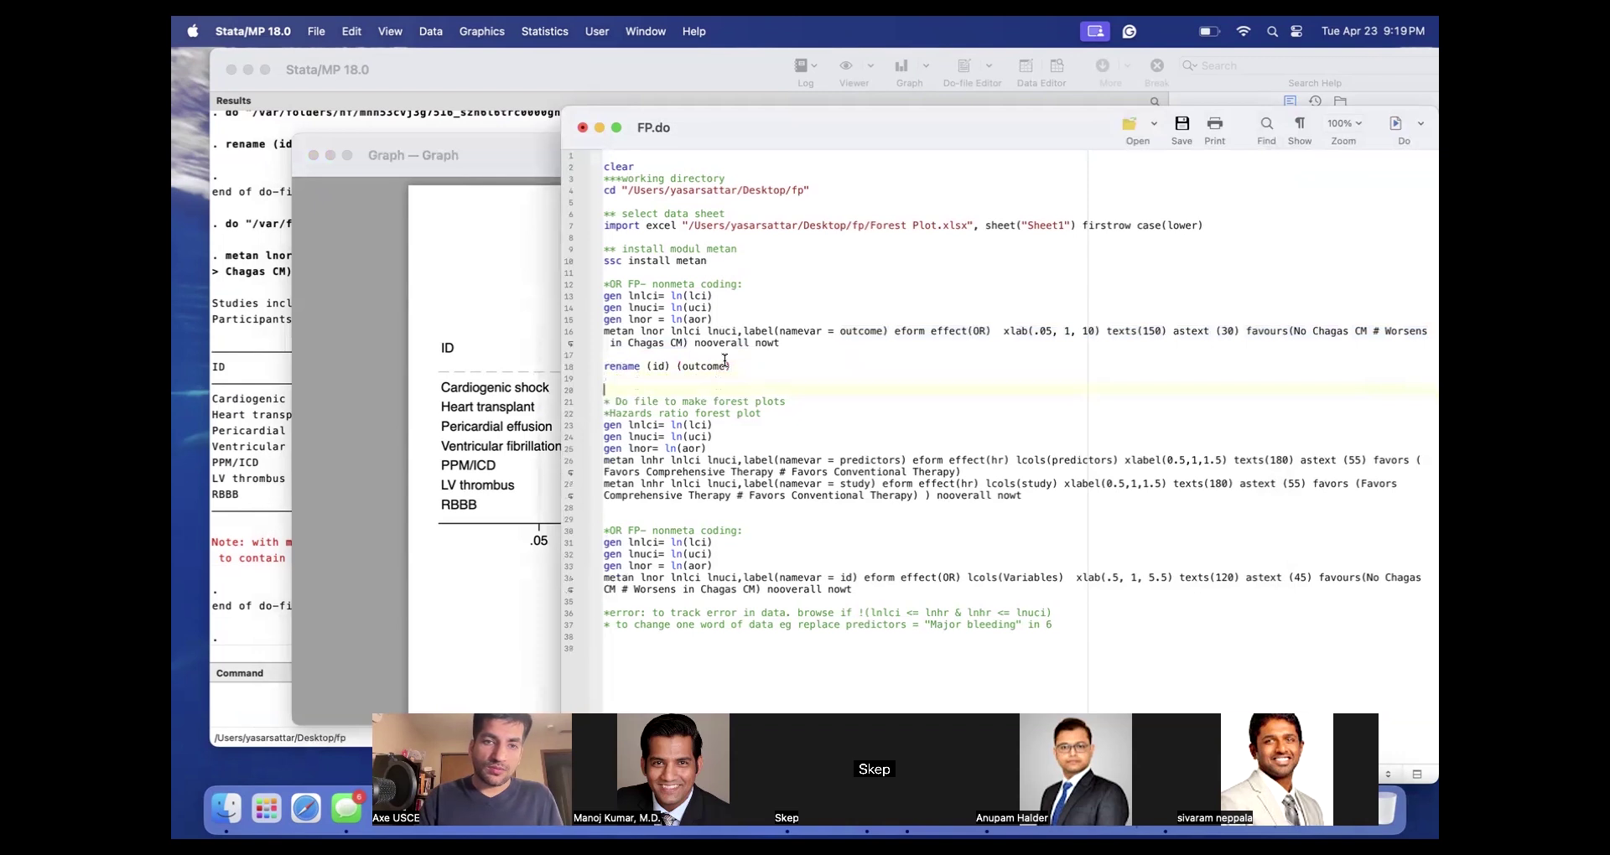
{"action": "left_click", "coordinate": [598, 128]}
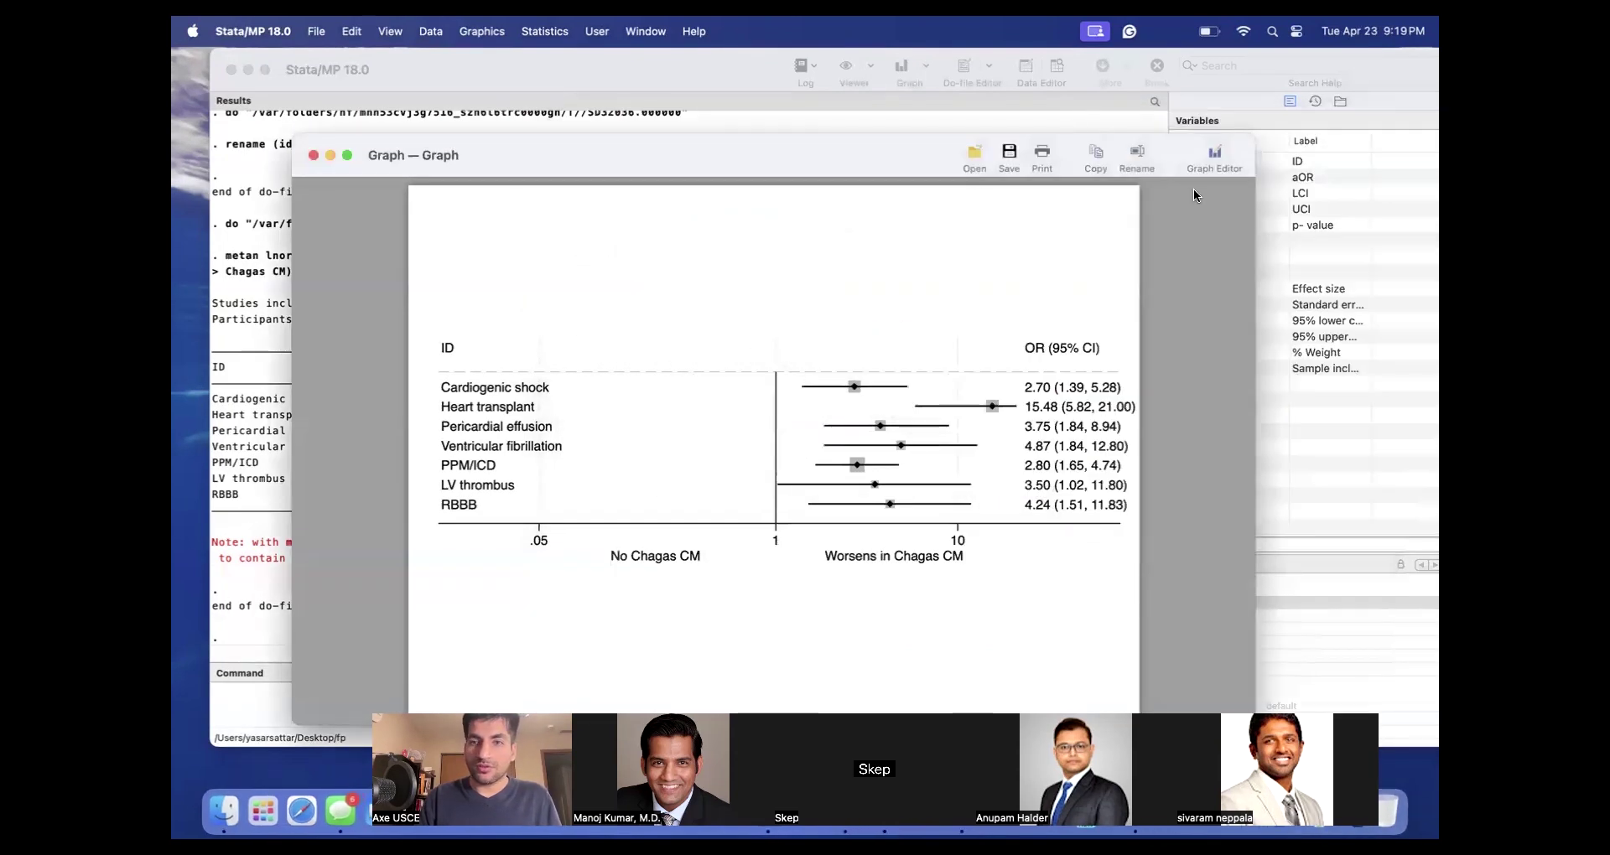
Open the forest plot in the Graph Editor and inspect the ID heading's marker label properties without changing them.
{"action": "left_click", "coordinate": [1216, 154]}
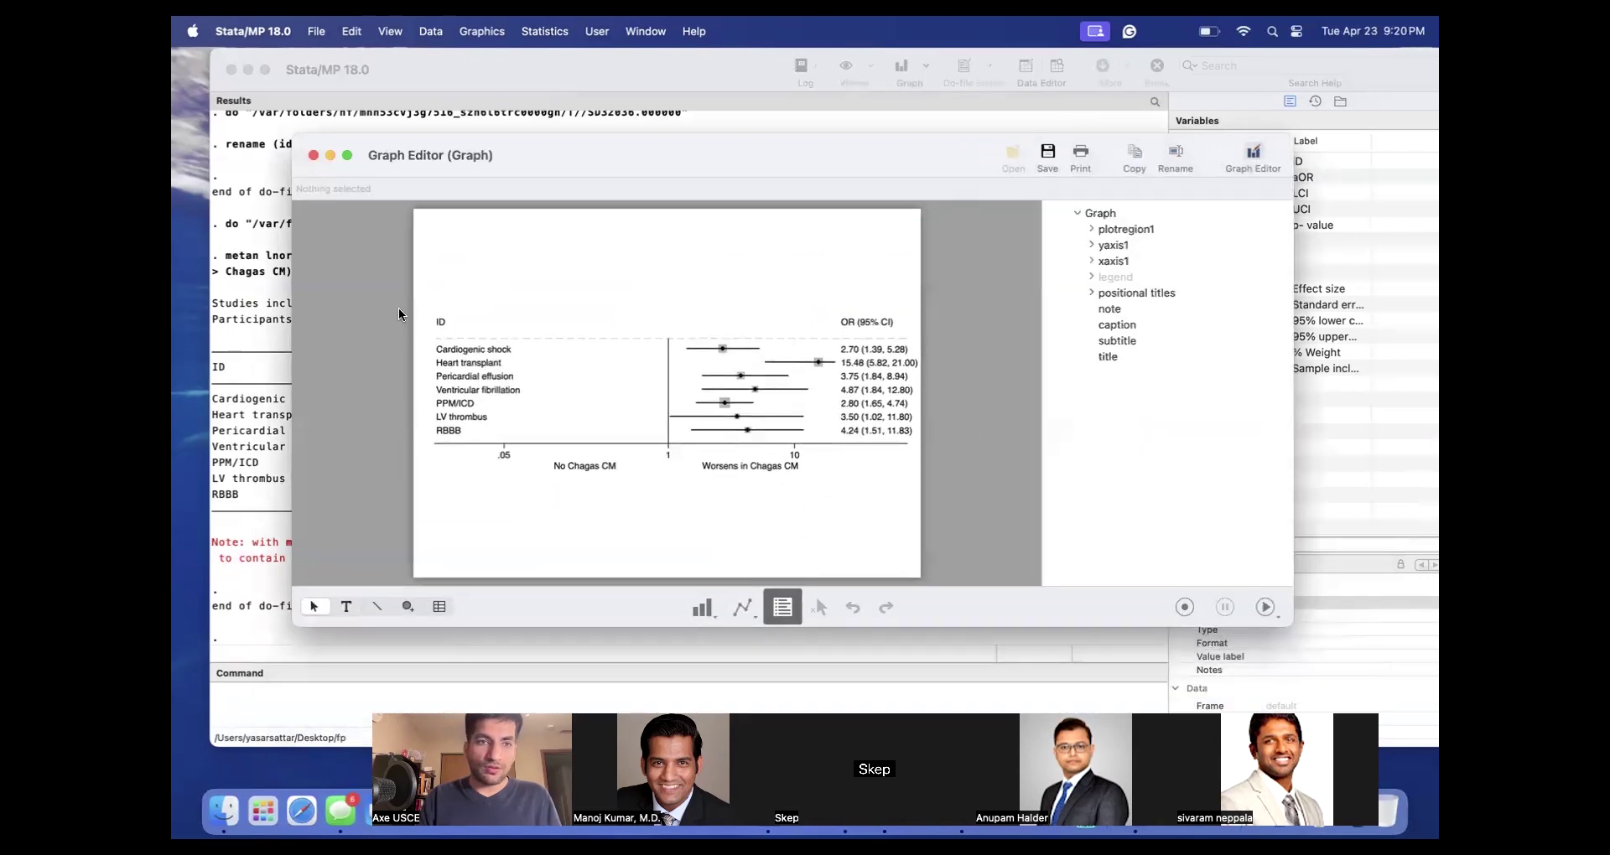
{"action": "double_click", "coordinate": [440, 325]}
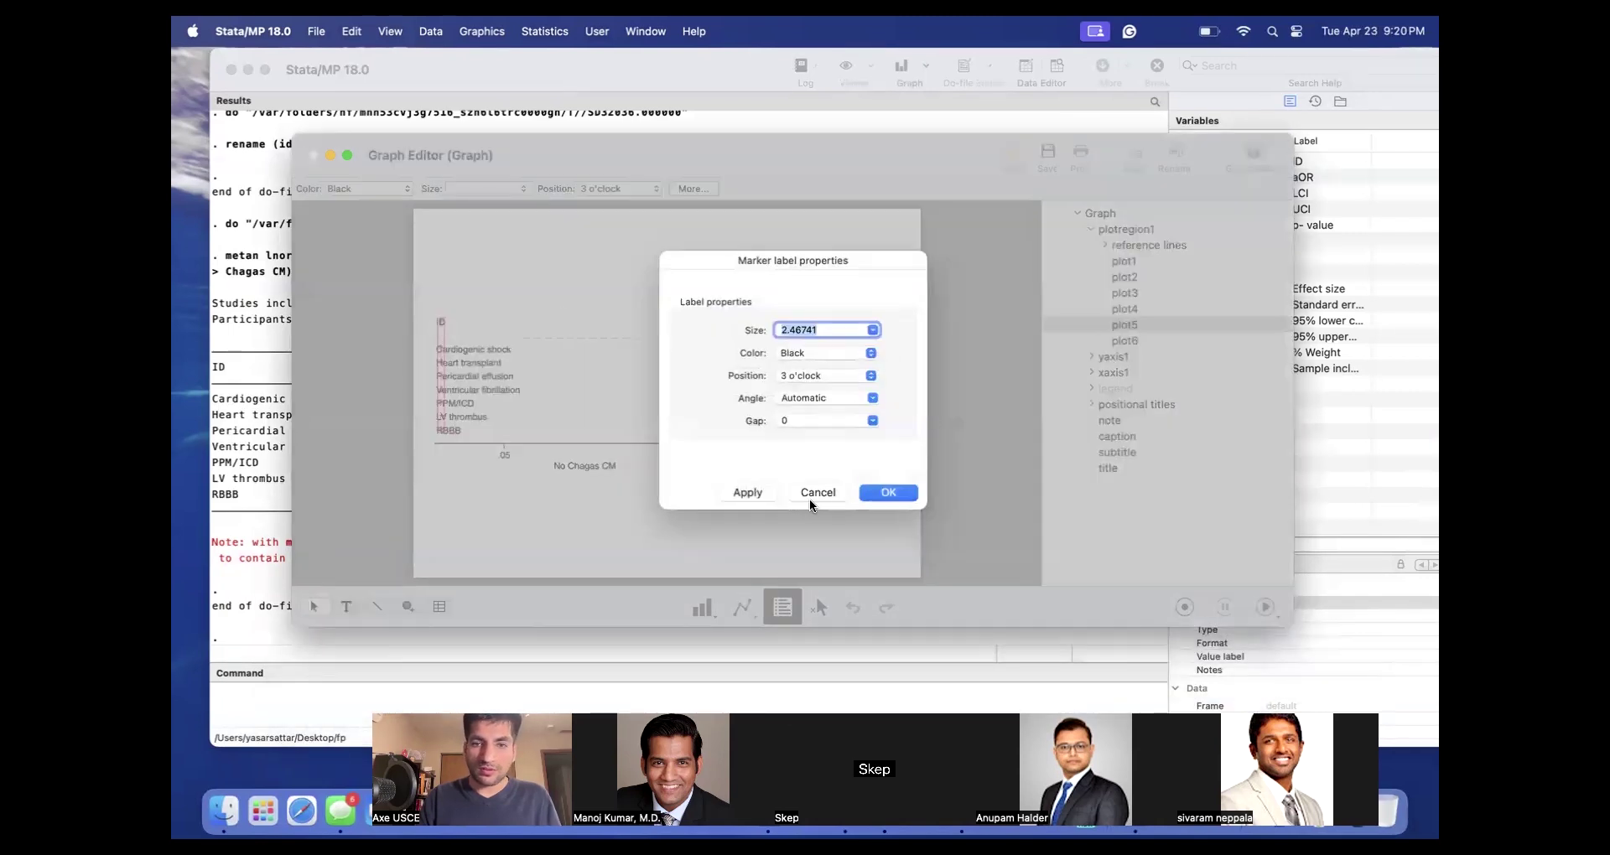
{"action": "left_click", "coordinate": [816, 493]}
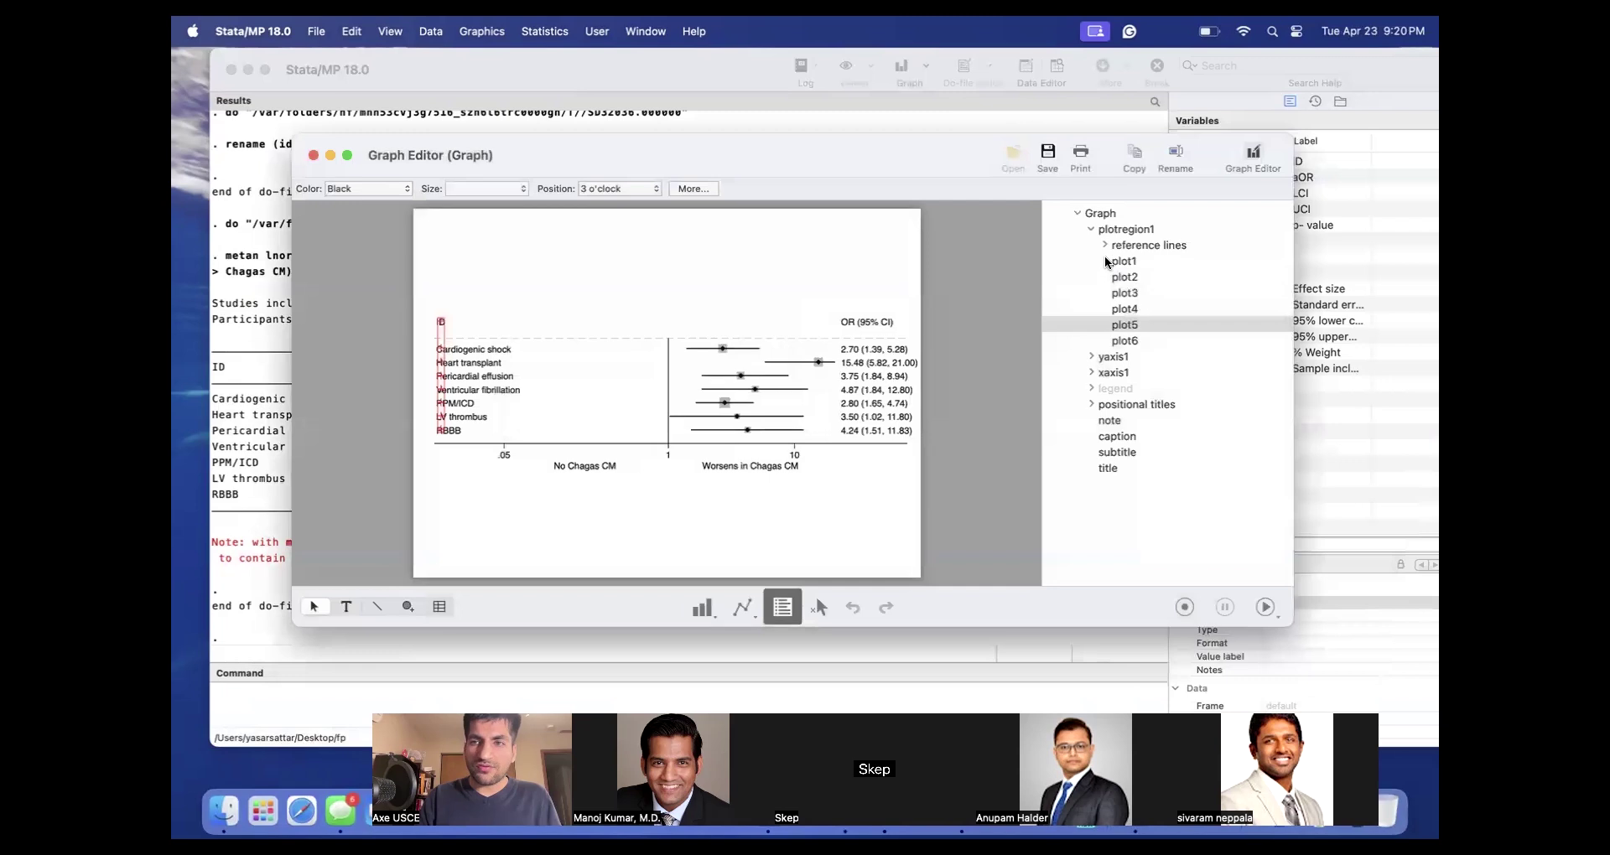
Check the plot region, axes, positional titles, note and caption in the graph's object list, and close the graph.
{"action": "left_click", "coordinate": [1090, 229]}
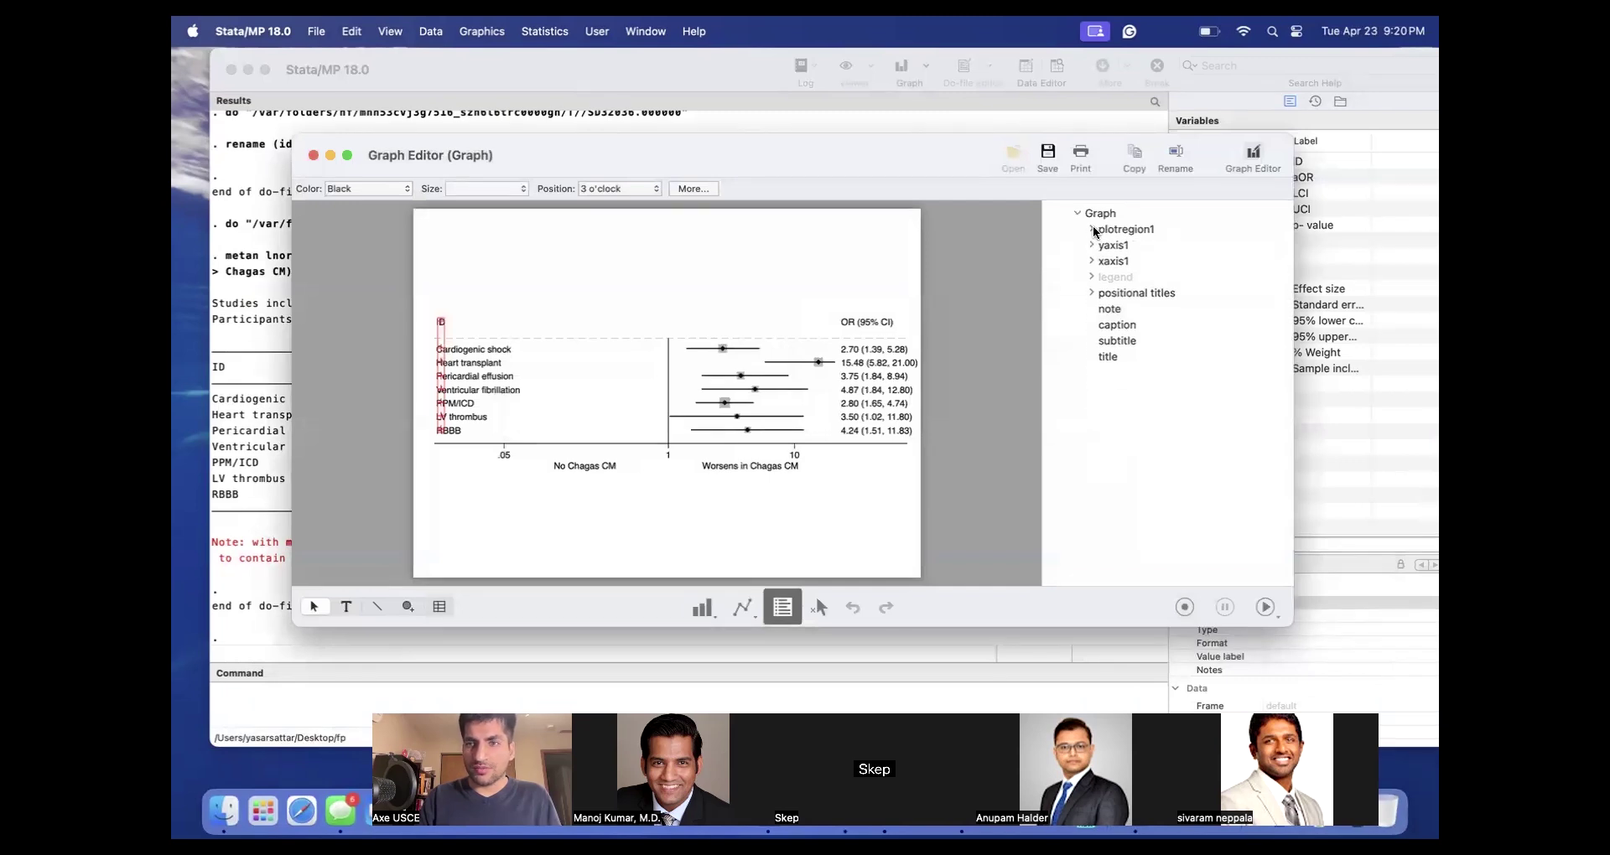
{"action": "left_click", "coordinate": [1086, 229]}
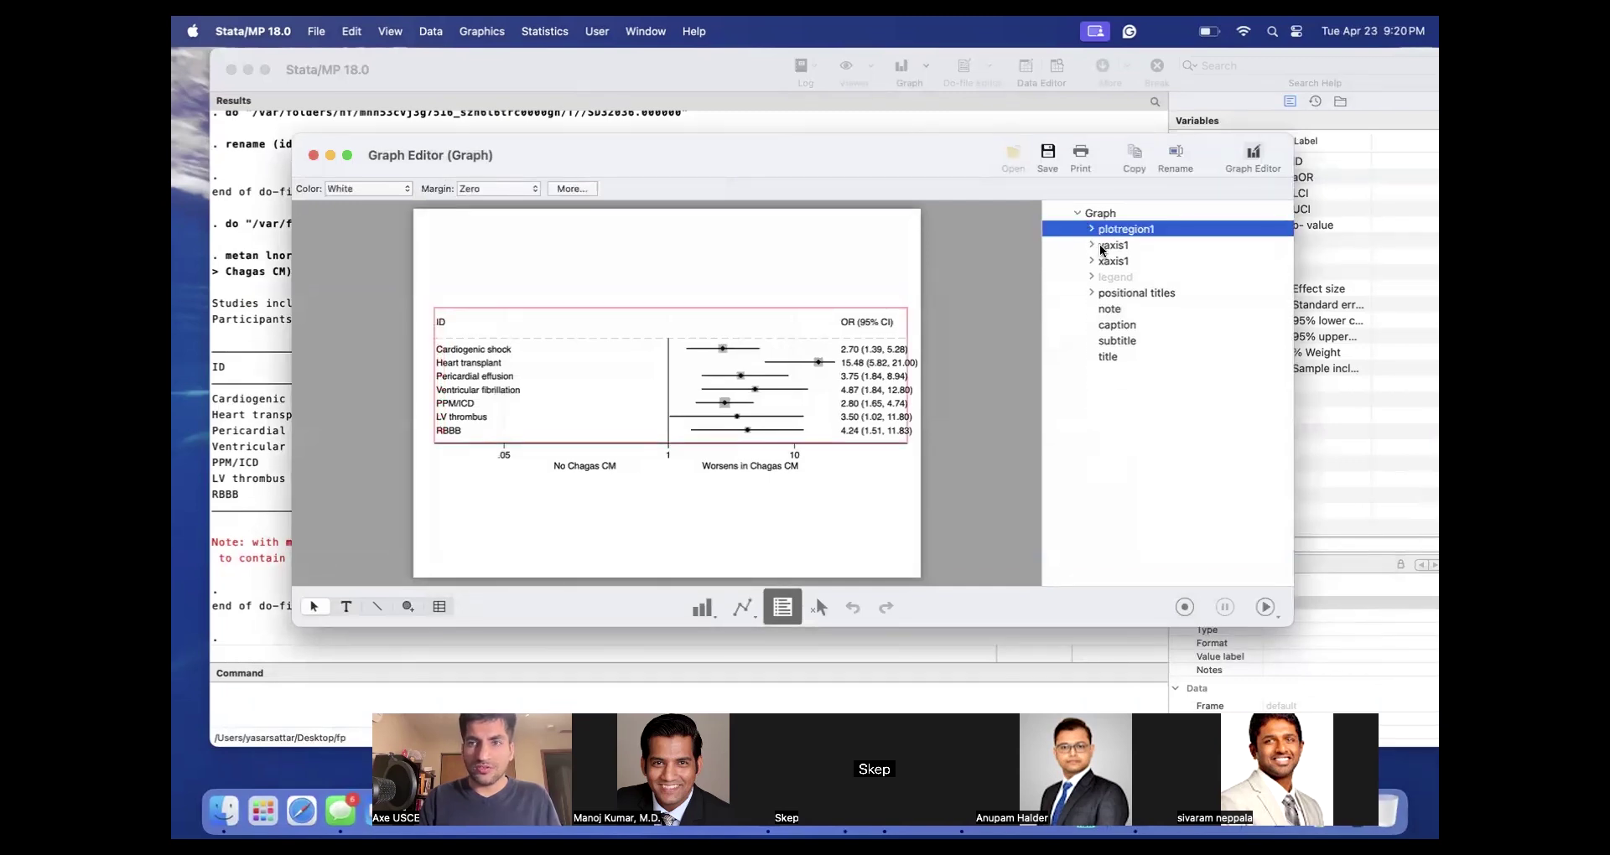
{"action": "left_click", "coordinate": [1091, 246]}
{"action": "left_click", "coordinate": [1116, 262]}
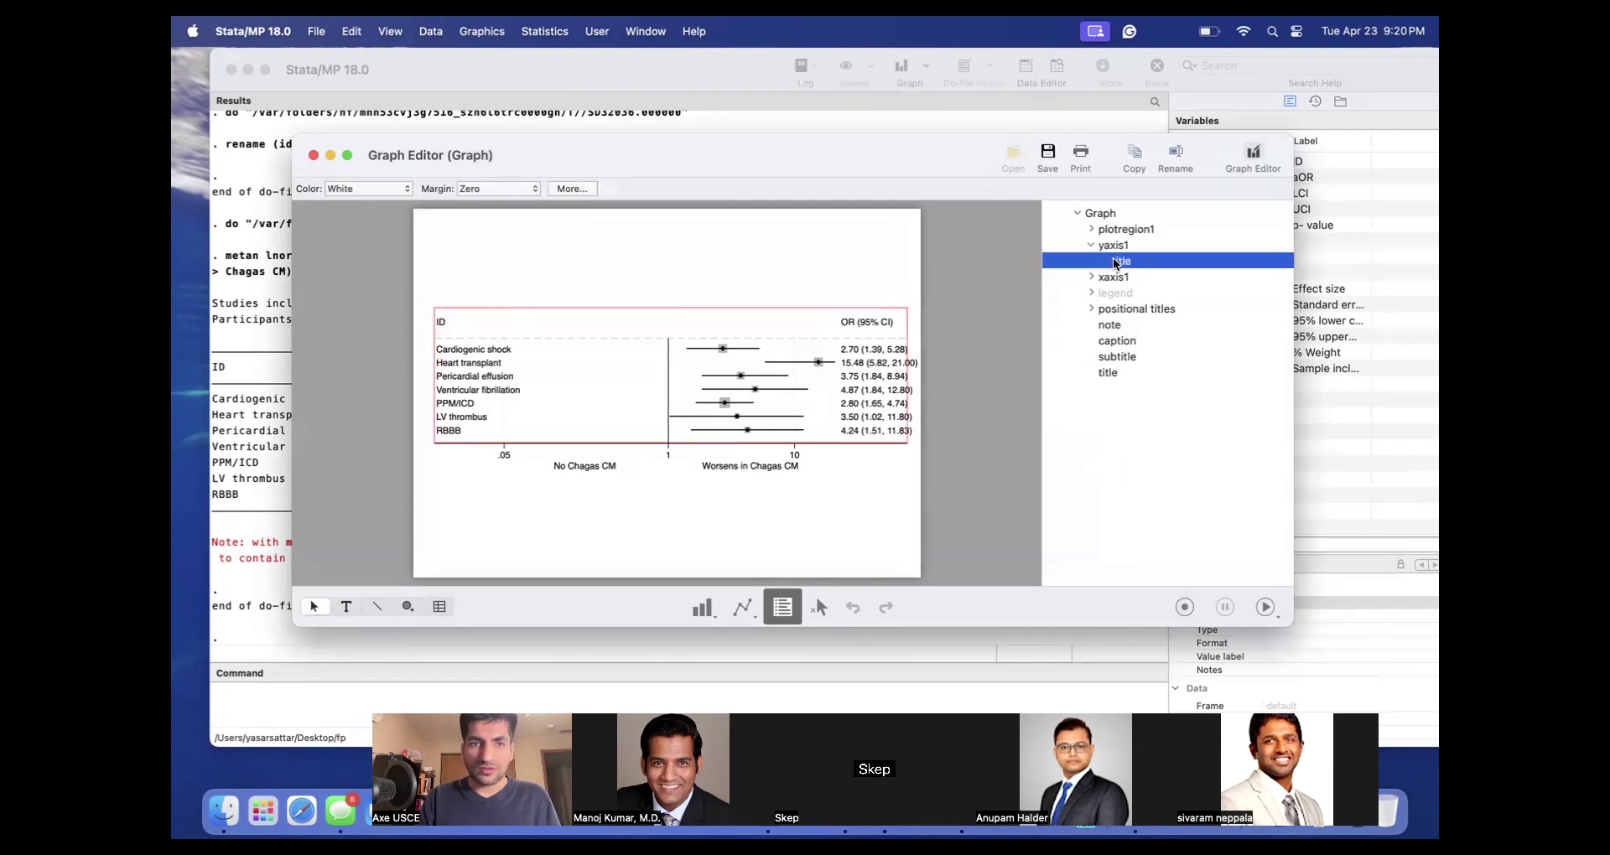
{"action": "left_click", "coordinate": [1117, 277]}
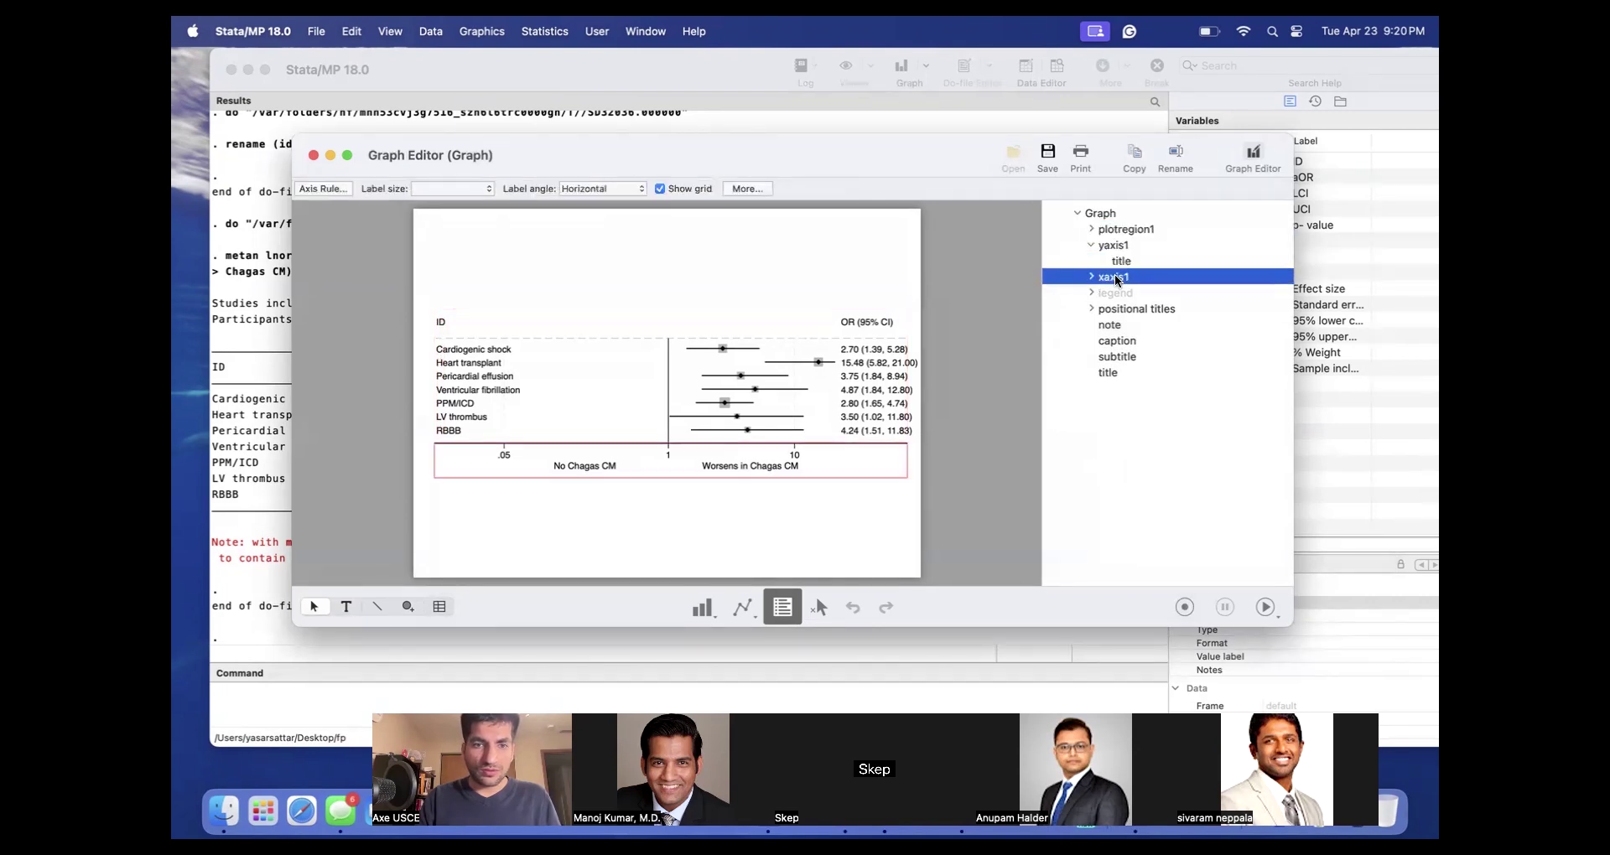
{"action": "left_click", "coordinate": [1098, 310]}
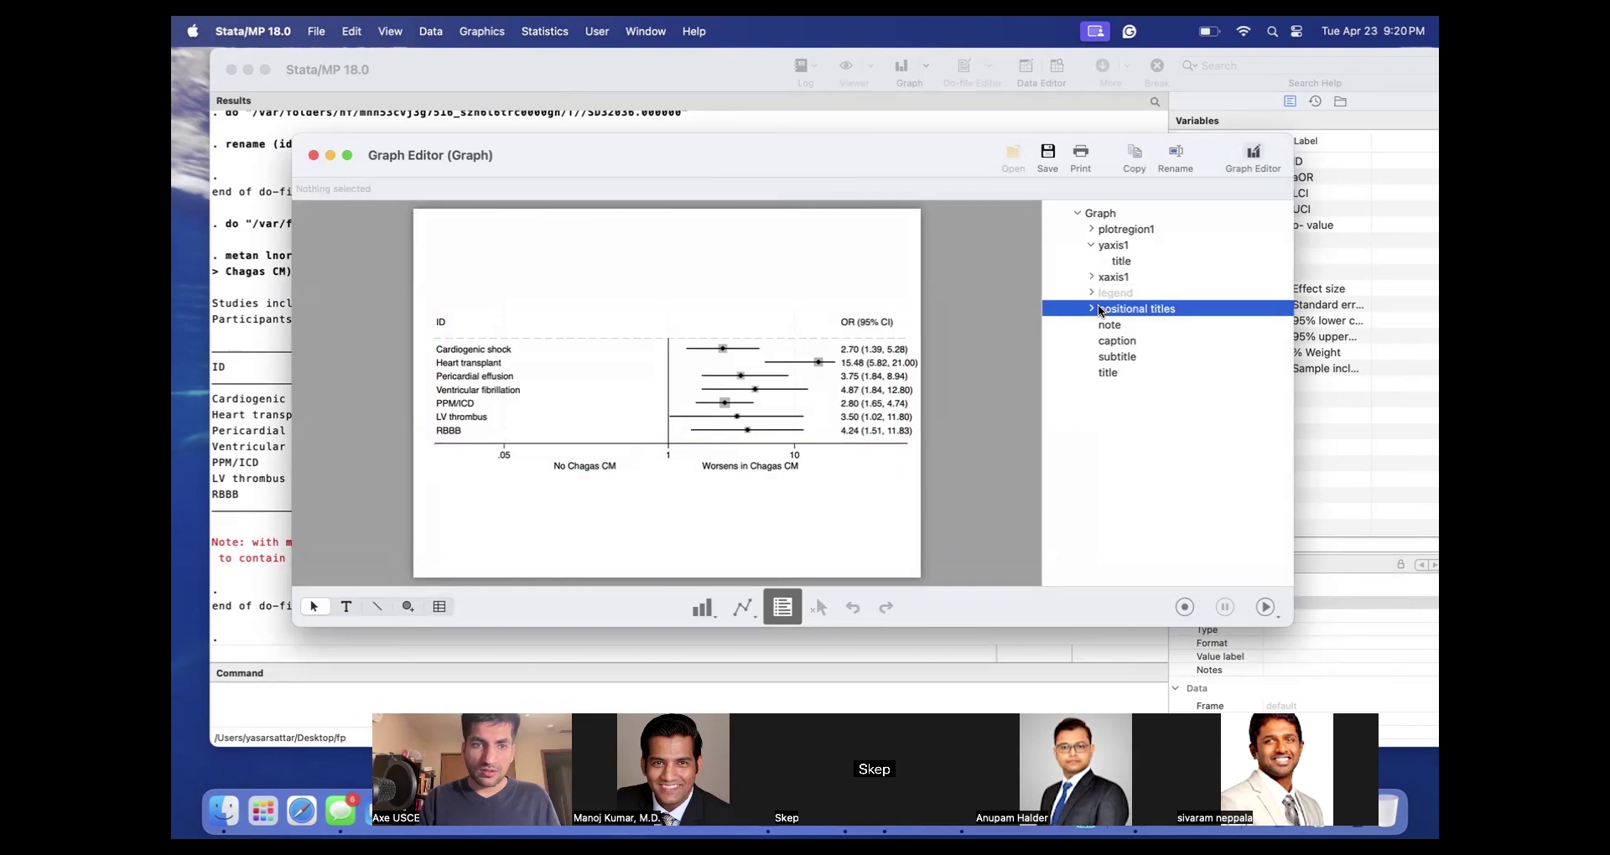
{"action": "left_click", "coordinate": [1103, 327]}
{"action": "left_click", "coordinate": [1108, 342]}
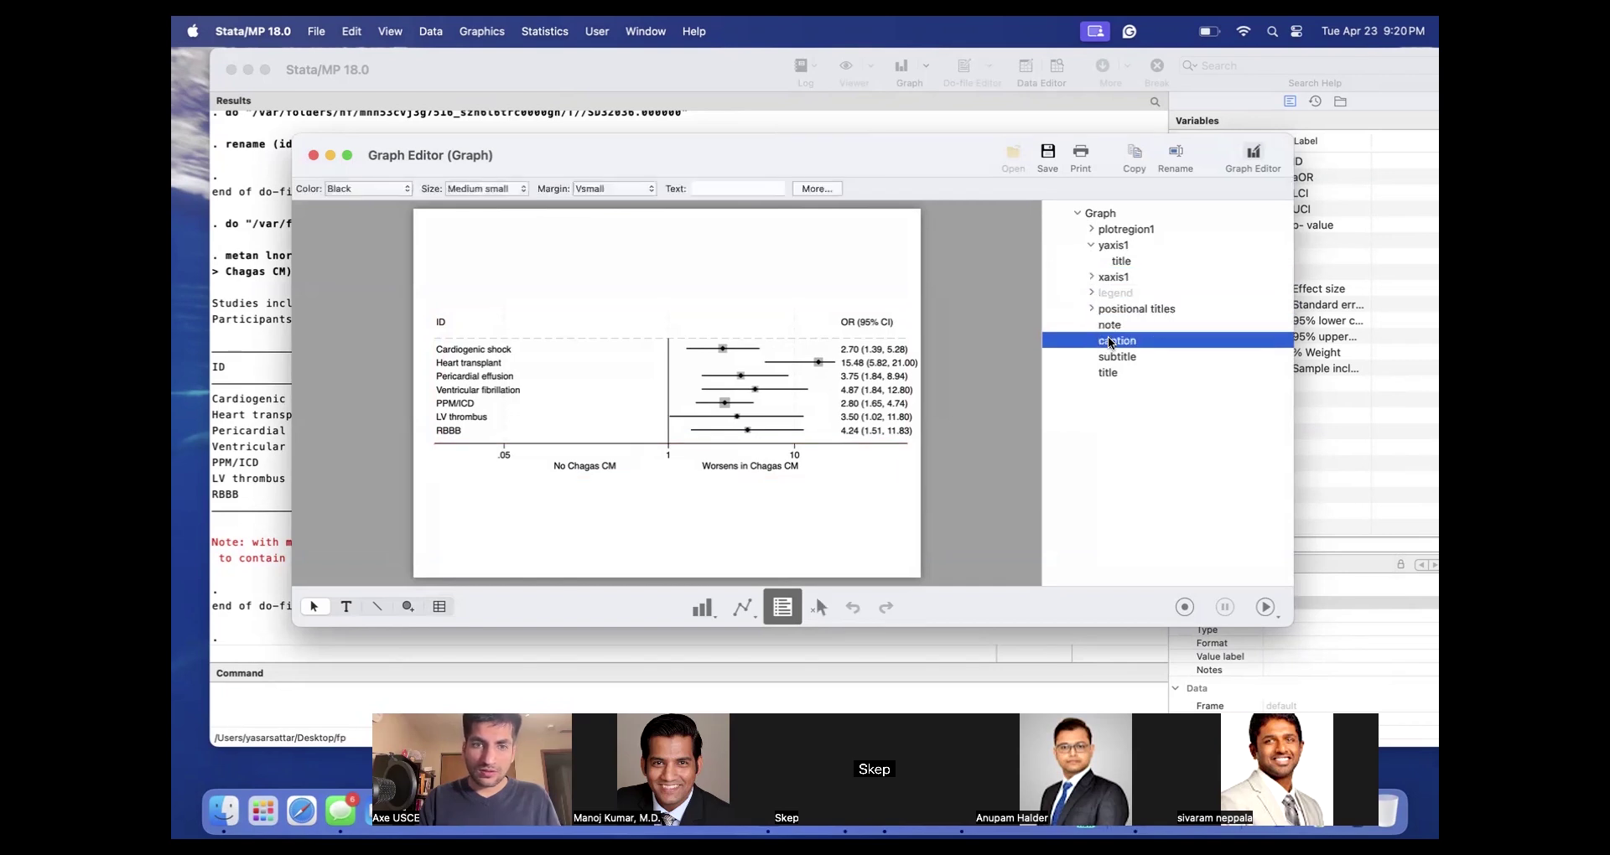
{"action": "left_click", "coordinate": [312, 157]}
Return to the main Stata window, bring up the Do-file Editor and move FP.do to where its code is fully visible.
{"action": "key", "text": "ctrl+Up"}
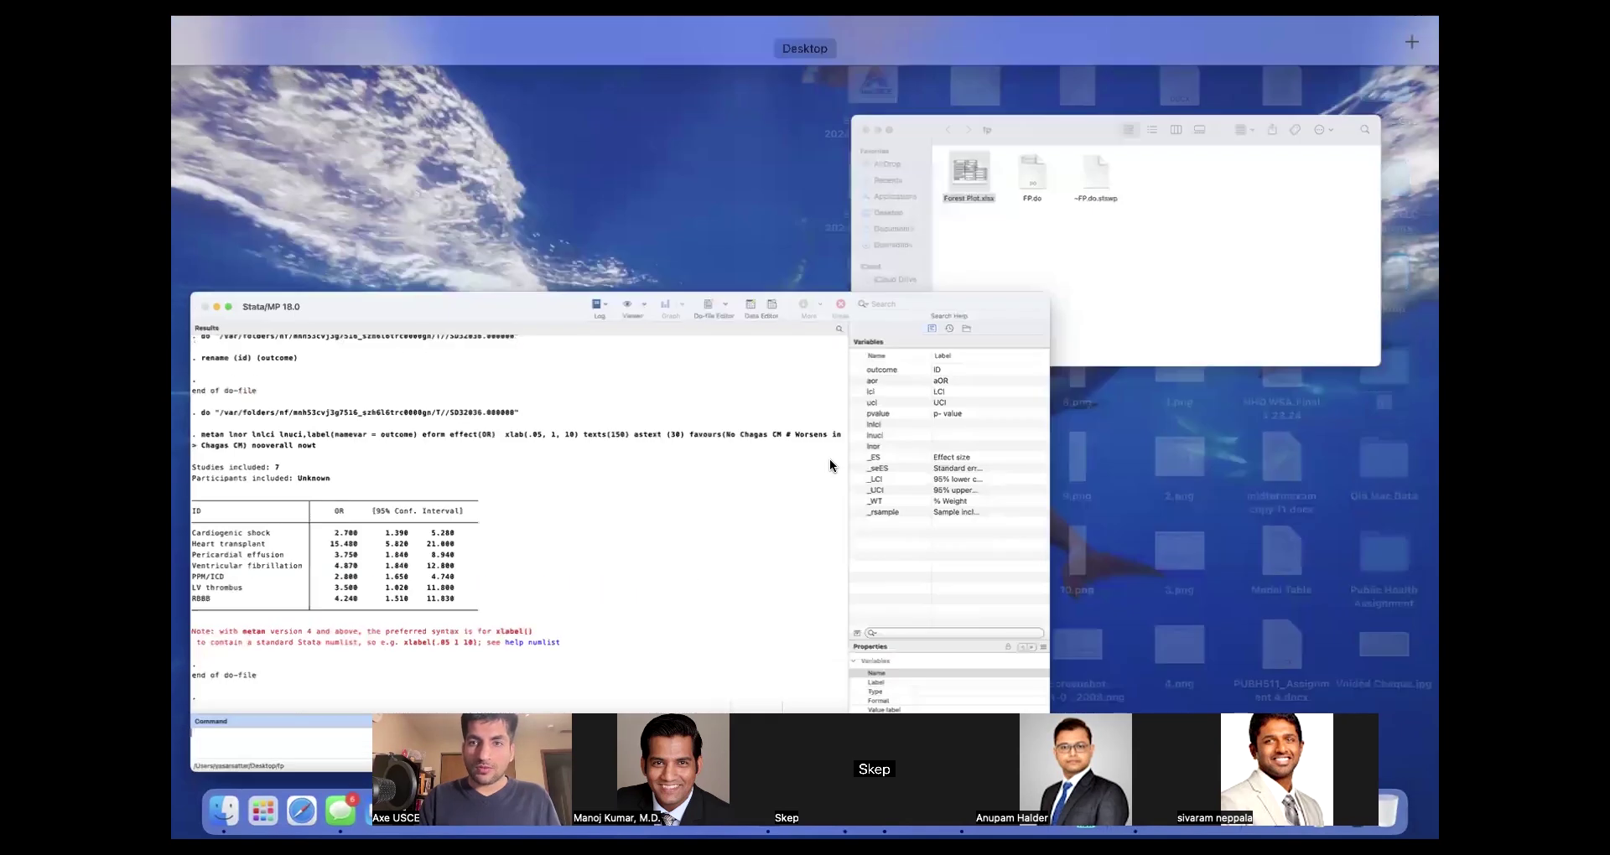
{"action": "left_click", "coordinate": [829, 459]}
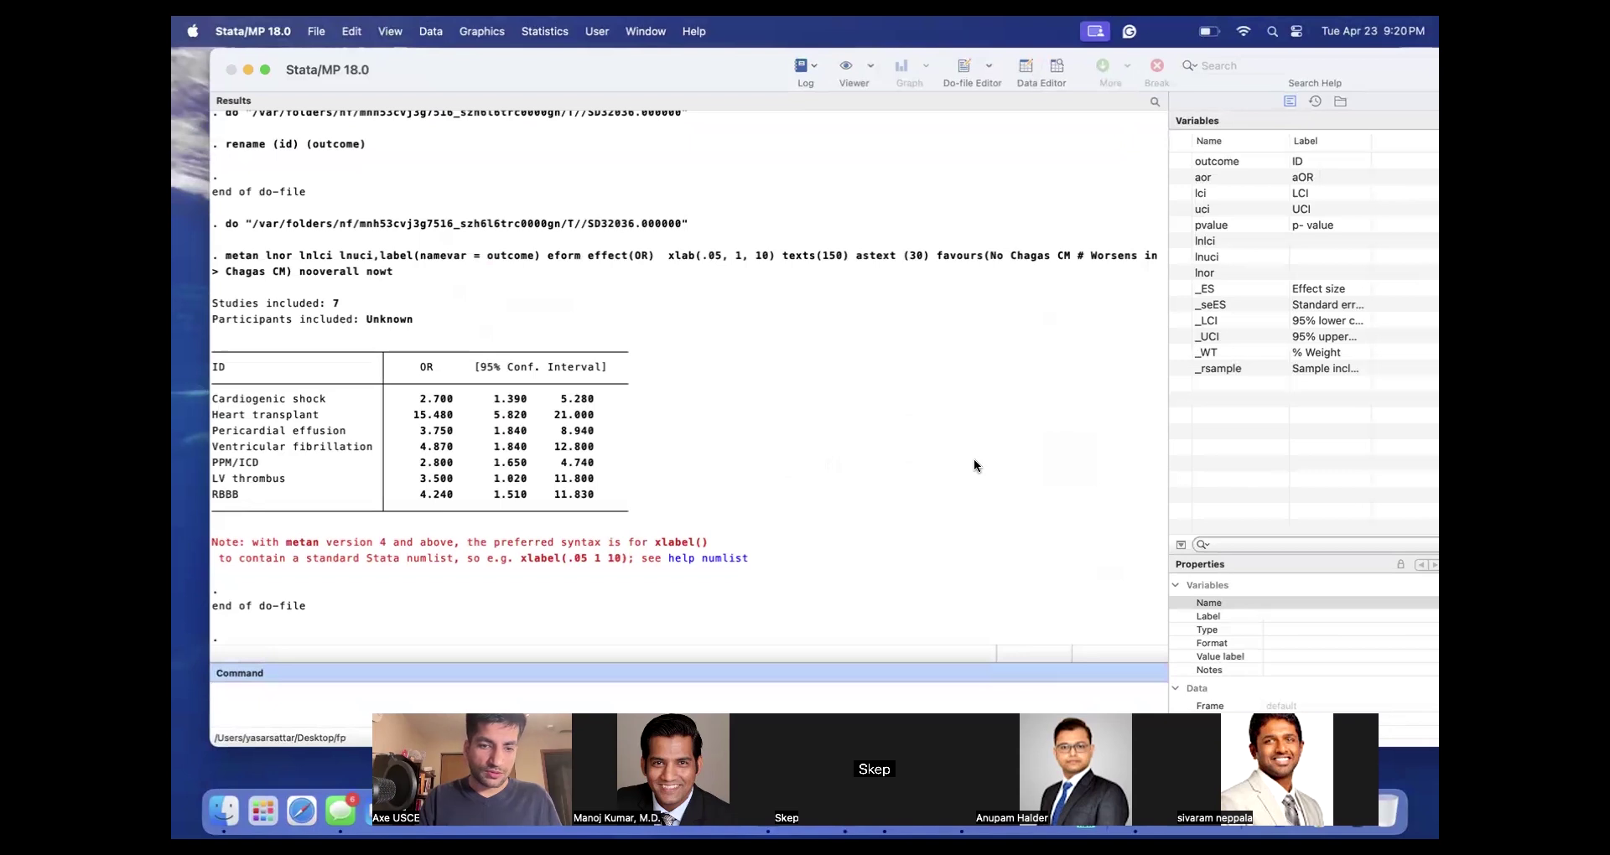
{"action": "left_click", "coordinate": [957, 67]}
{"action": "left_click_drag", "start_coordinate": [907, 113], "coordinate": [664, 55]}
Delete the rename line and all the template code below the OR metan command from FP.do.
{"action": "left_click", "coordinate": [493, 313]}
{"action": "left_click_drag", "start_coordinate": [493, 313], "coordinate": [342, 311]}
{"action": "key", "text": "BackSpace"}
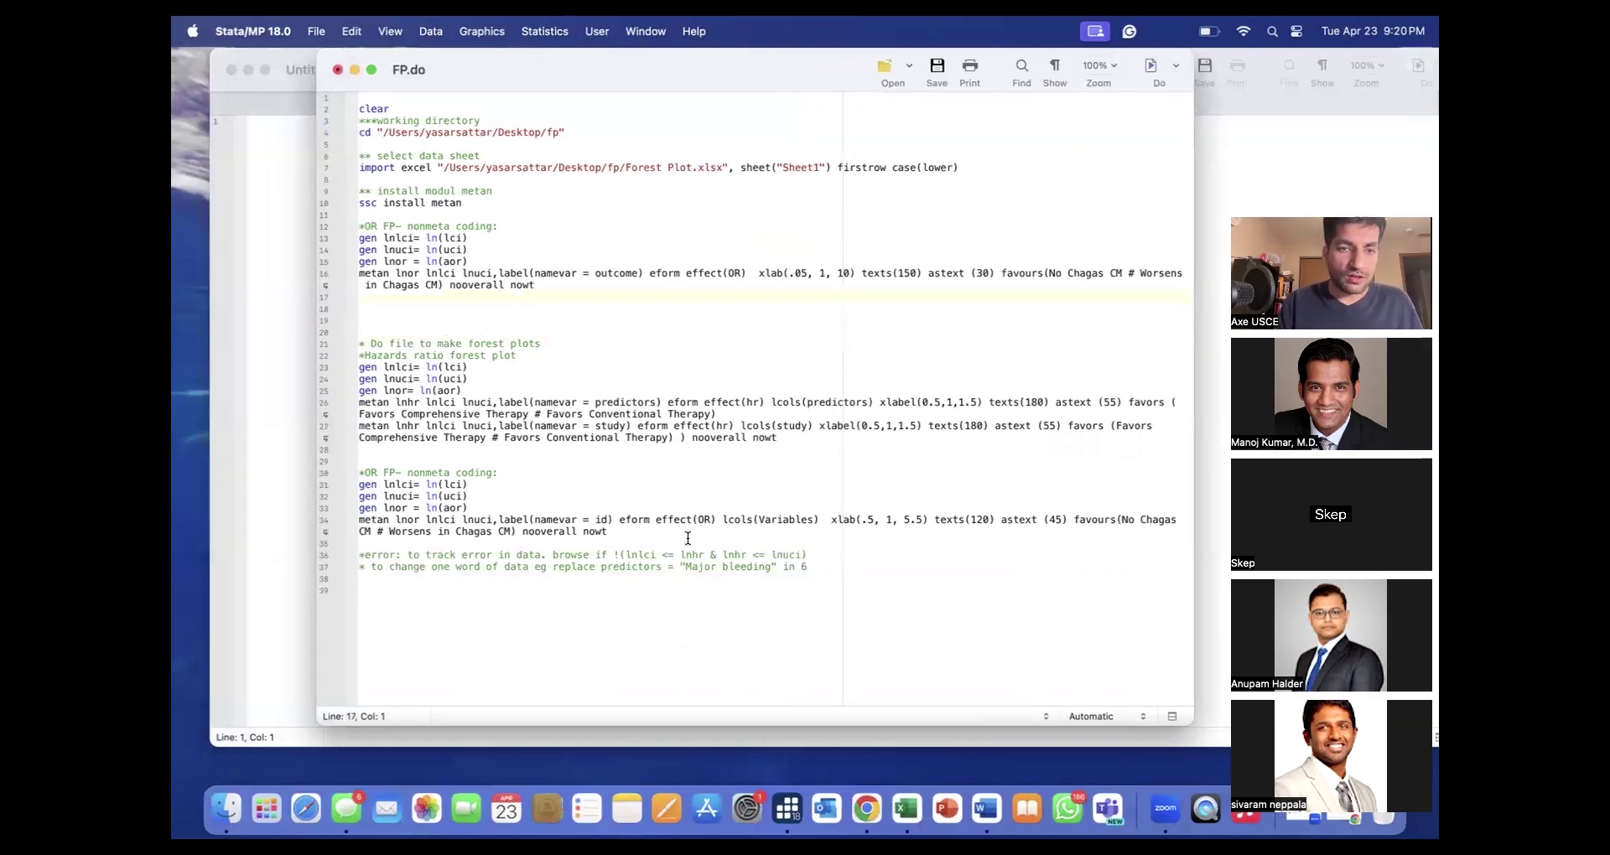
{"action": "left_click_drag", "start_coordinate": [817, 571], "coordinate": [332, 341]}
{"action": "key", "text": "BackSpace"}
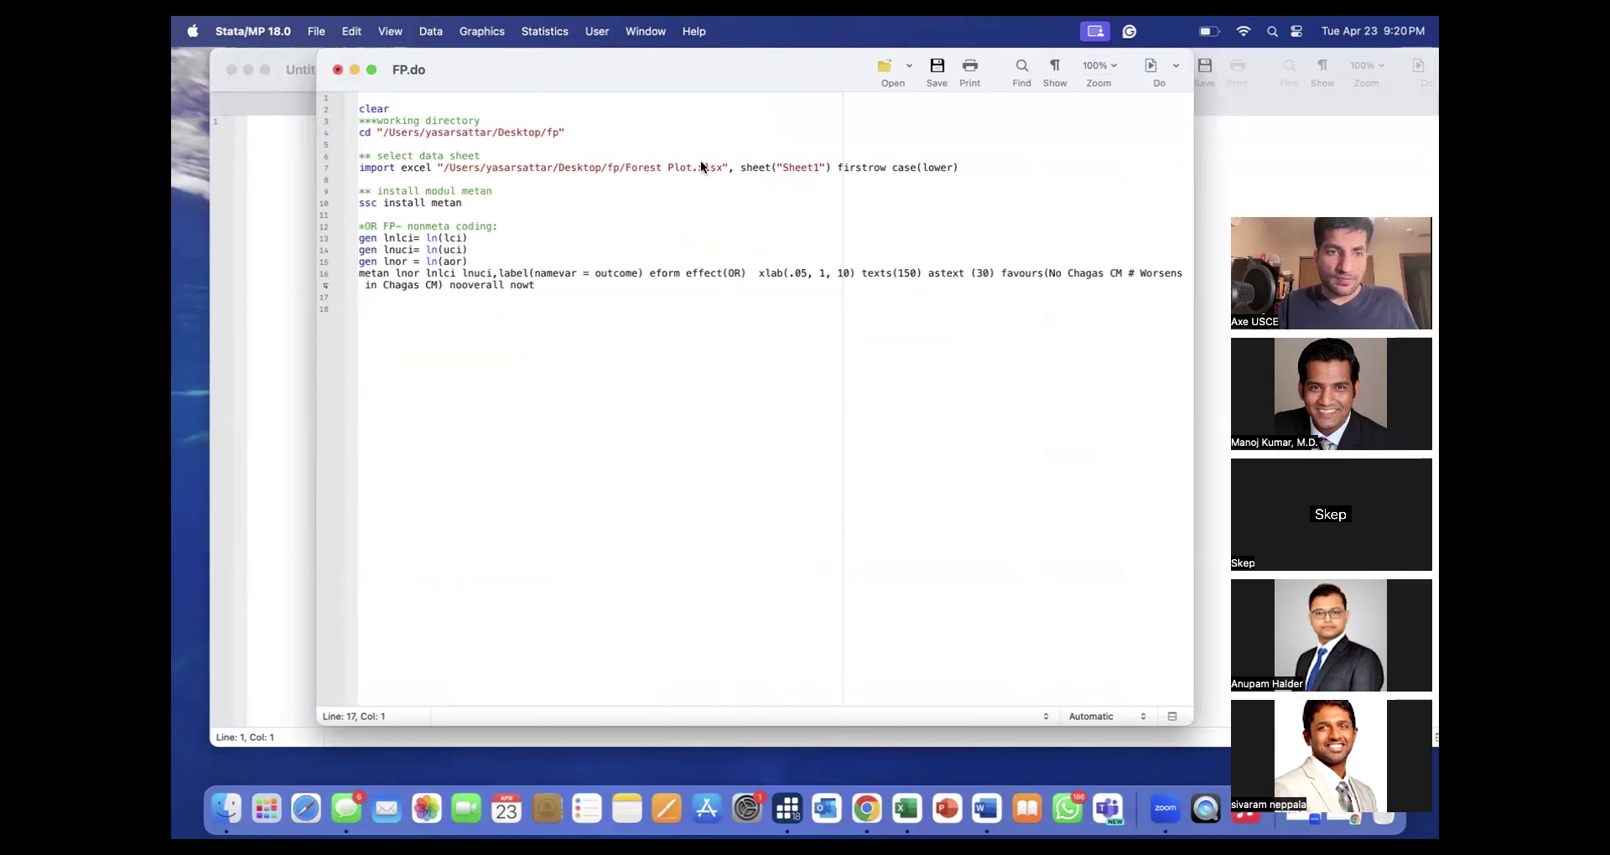
Copy the complete OR metan command, from metan lnor through nooverall nowt, in FP.do.
{"action": "left_click", "coordinate": [537, 274]}
{"action": "left_click_drag", "start_coordinate": [549, 286], "coordinate": [369, 235]}
{"action": "key", "text": "super+c"}
{"action": "left_click", "coordinate": [562, 297]}
{"action": "left_click_drag", "start_coordinate": [557, 288], "coordinate": [359, 272]}
{"action": "key", "text": "super+c"}
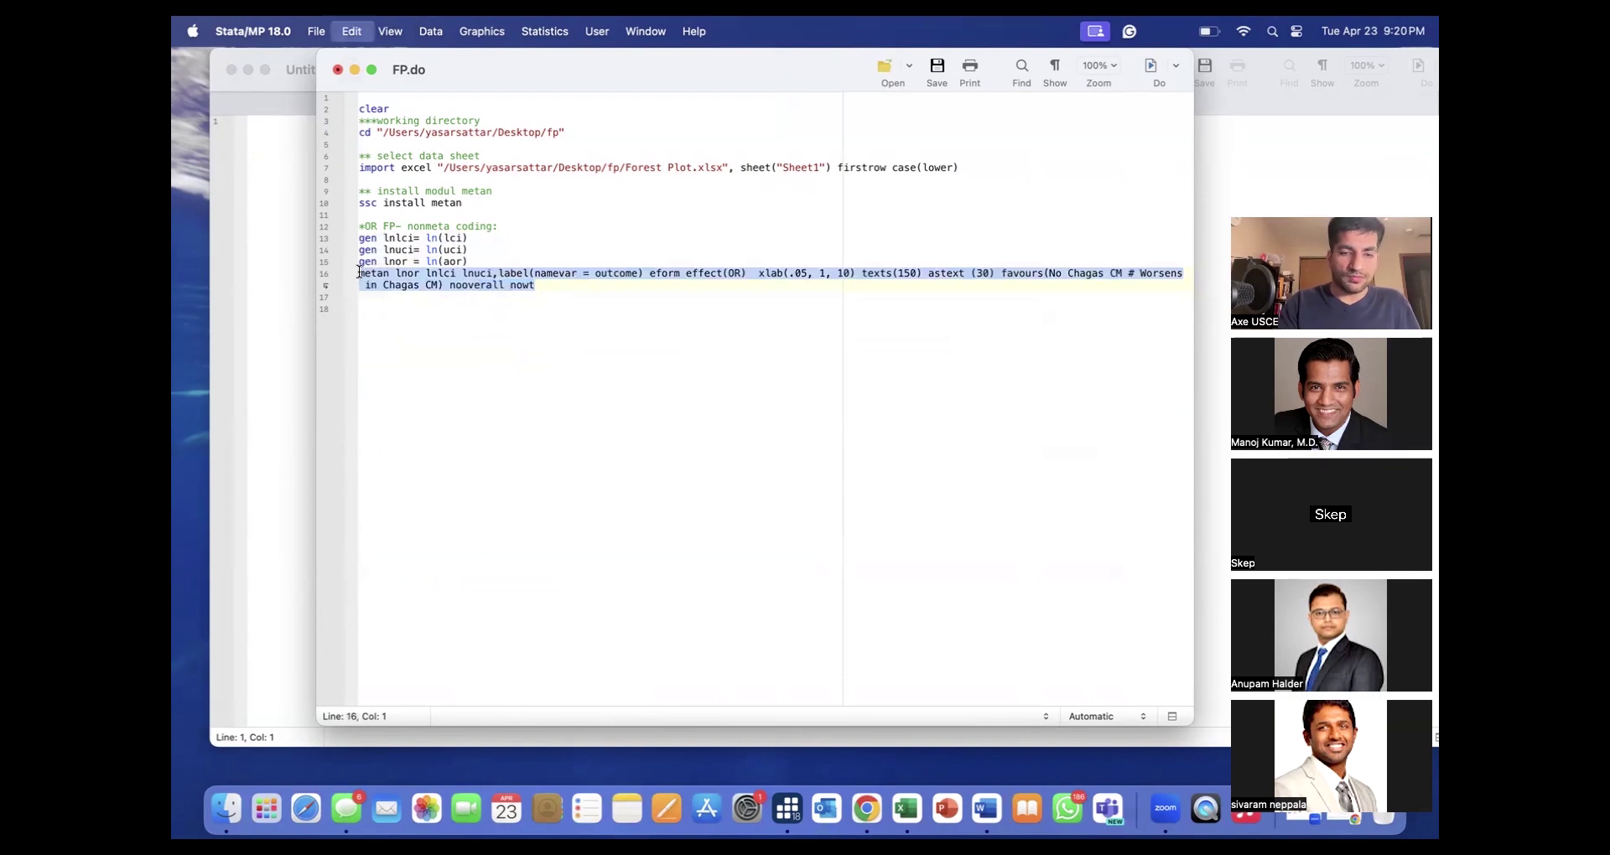
Switch to Chrome and open ChatGPT from the Studies bookmarks in a new tab, ready for a message.
{"action": "left_click", "coordinate": [867, 808]}
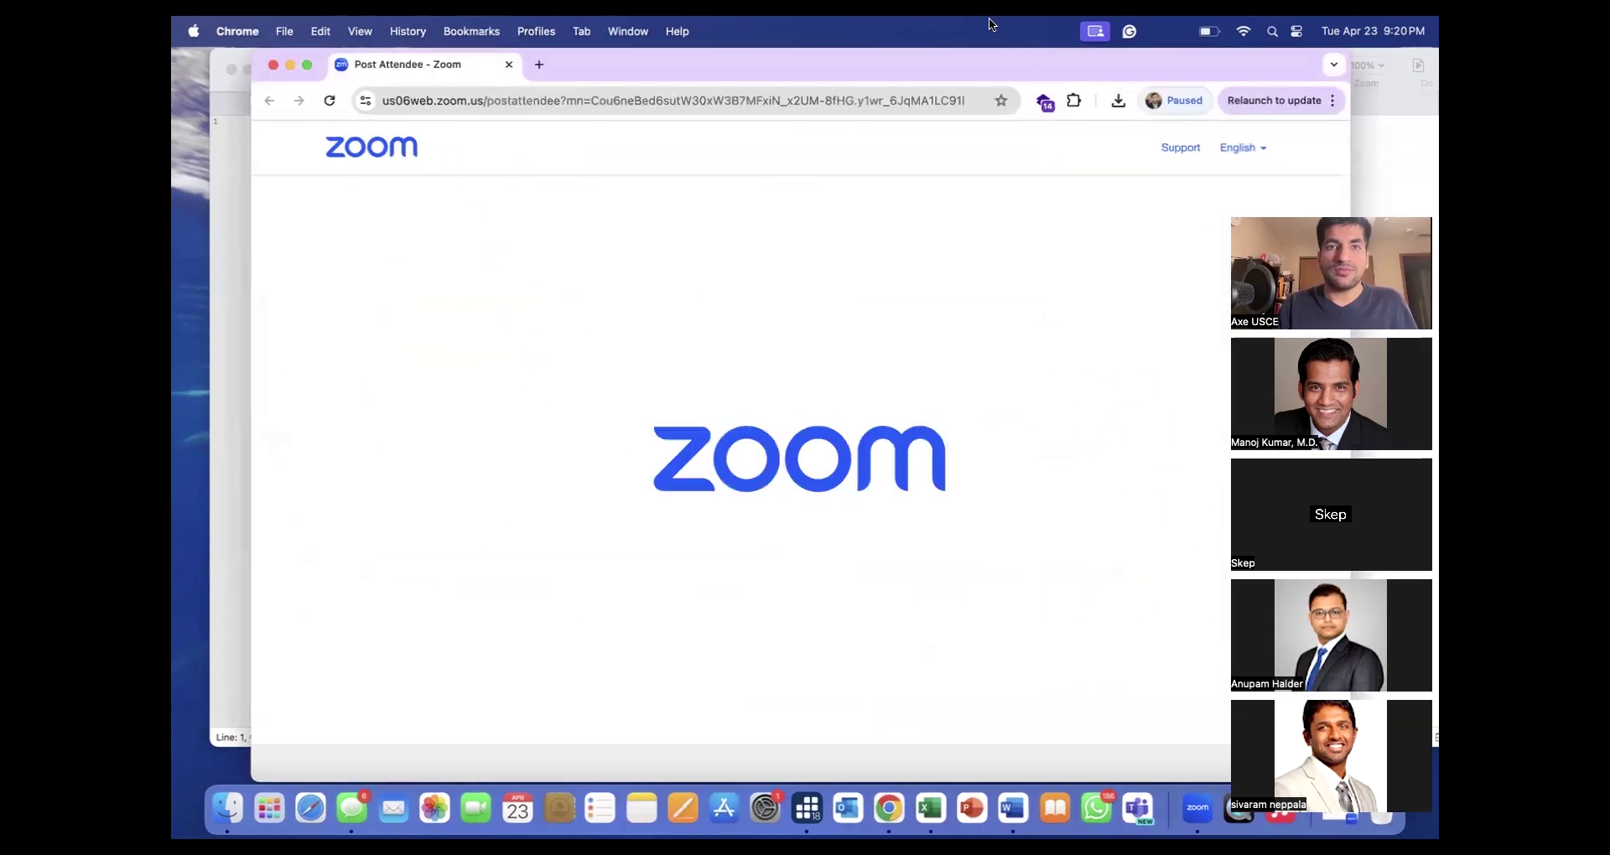
{"action": "left_click", "coordinate": [540, 65]}
{"action": "left_click", "coordinate": [651, 132]}
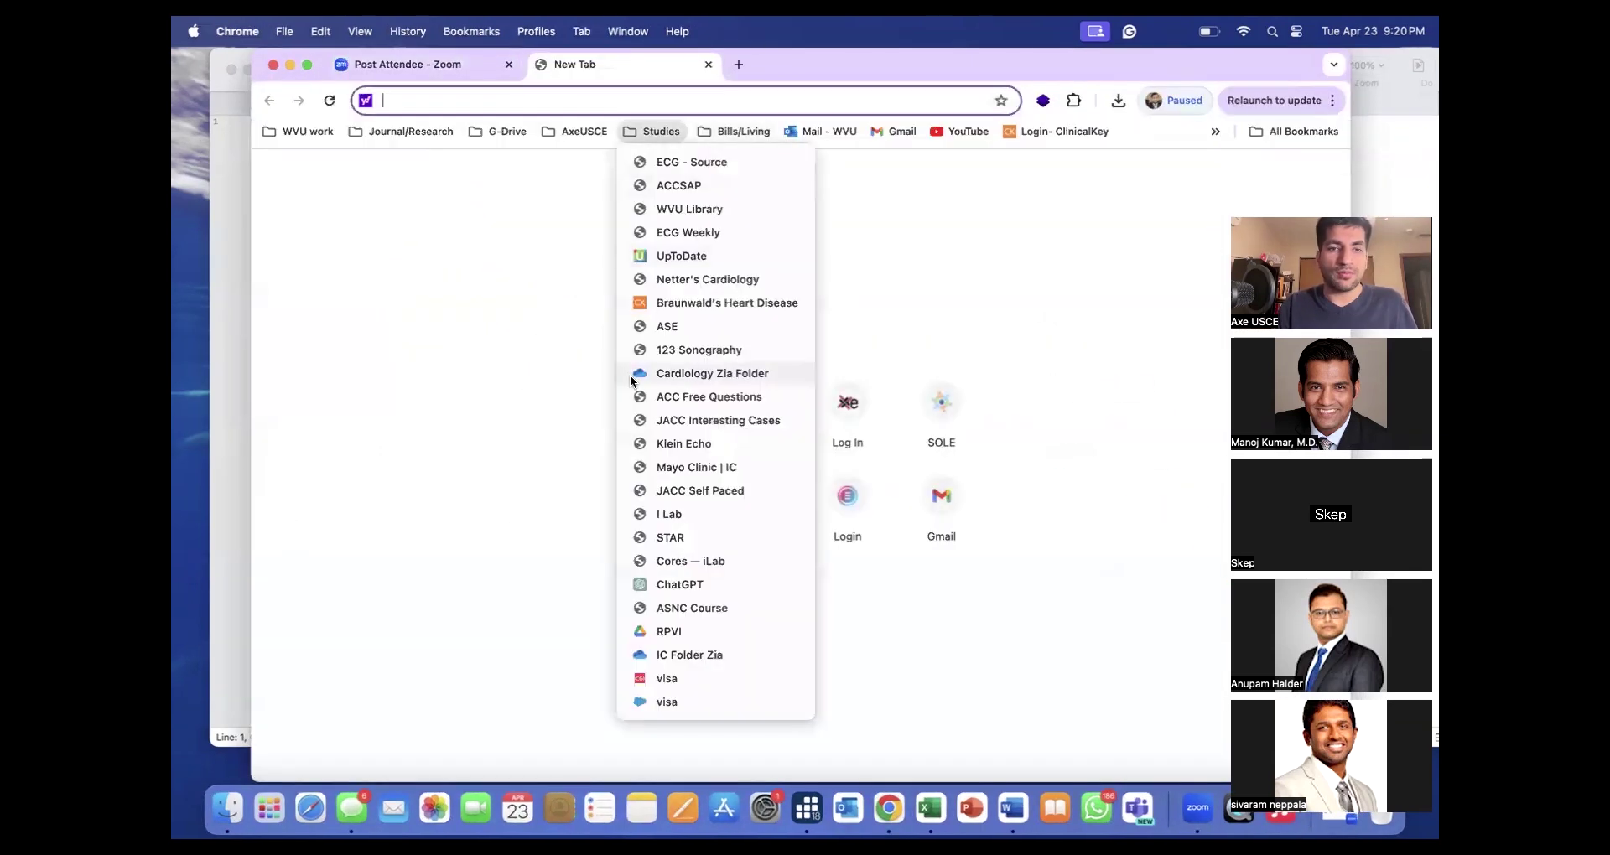
{"action": "left_click", "coordinate": [630, 584]}
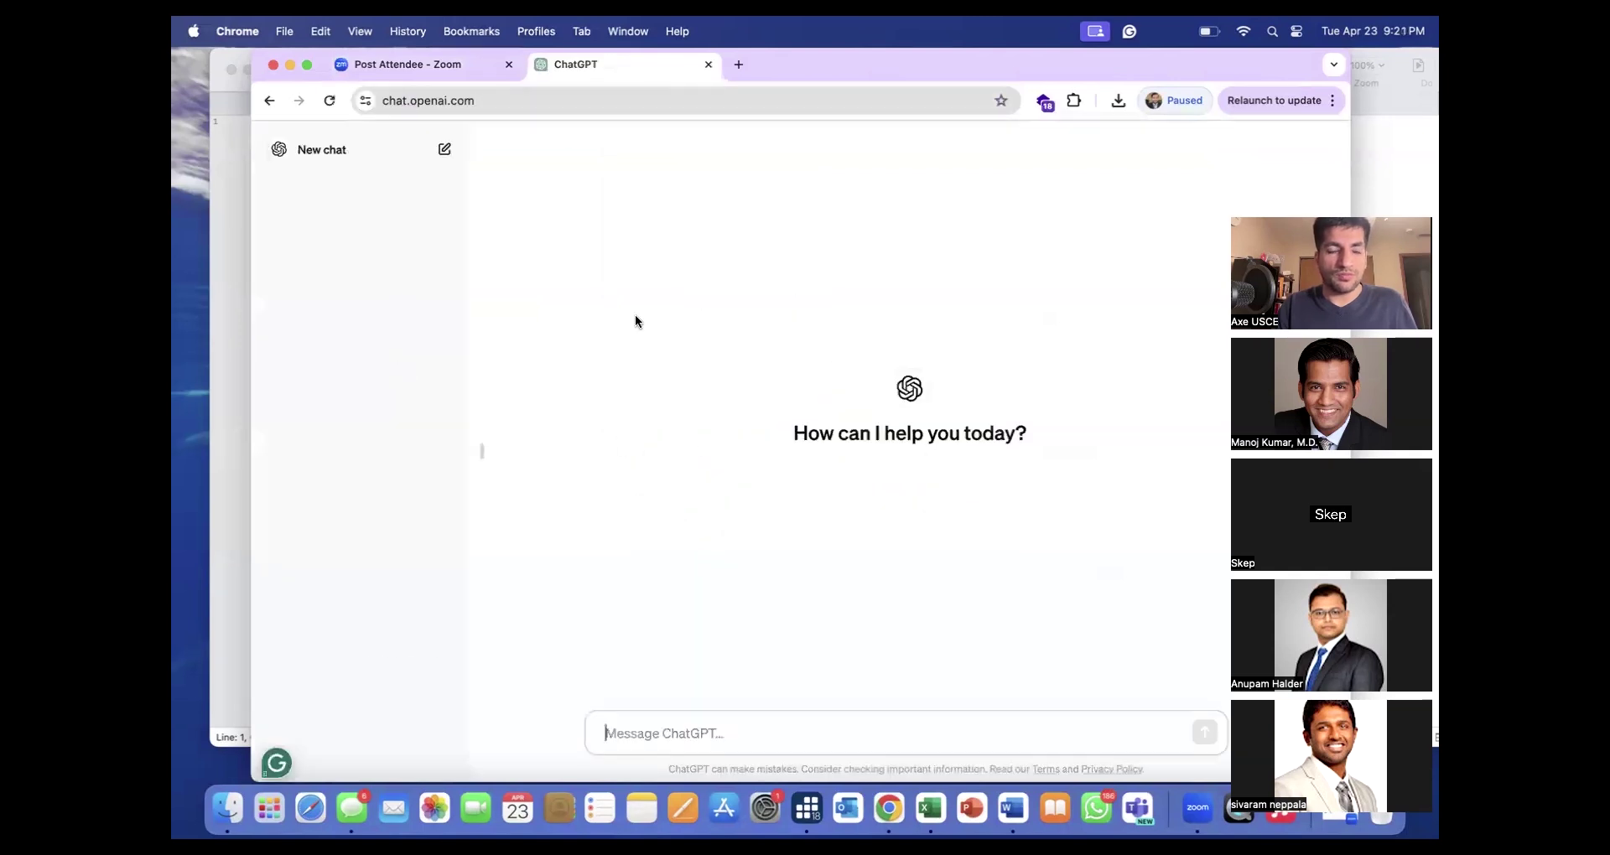
{"action": "left_click", "coordinate": [676, 721]}
{"action": "type", "text": "chn"}
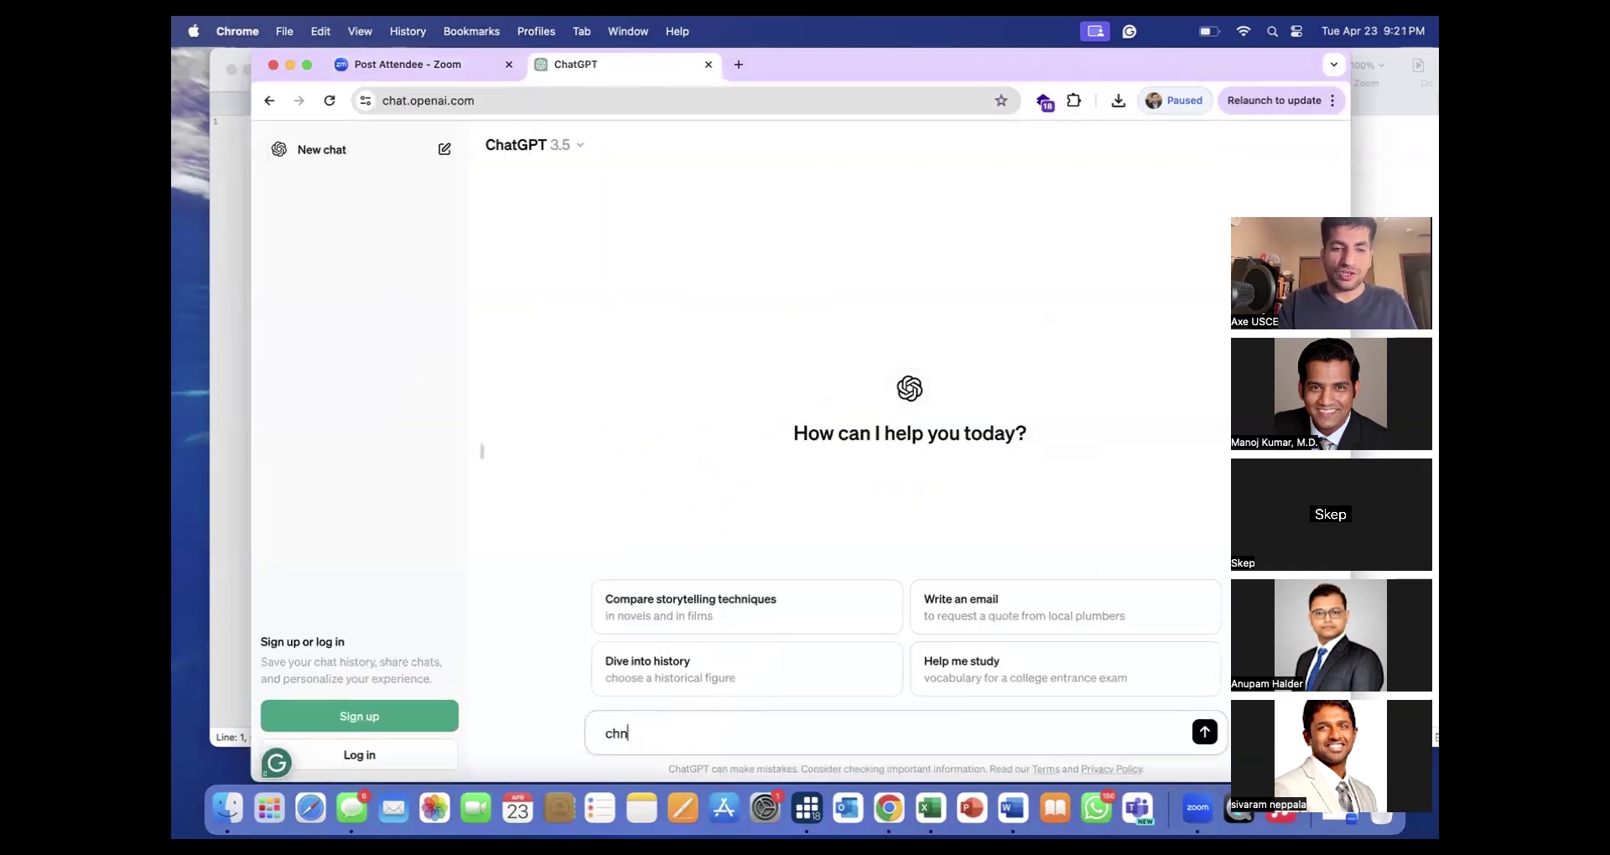
{"action": "type", "text": "nge"}
{"action": "key", "text": "BackSpace"}
{"action": "key", "text": "BackSpace"}
{"action": "key", "text": "BackSpace"}
{"action": "key", "text": "BackSpace"}
{"action": "key", "text": "BackSpace"}
{"action": "key", "text": "BackSpace"}
Ask ChatGPT to "add extra column from data for gender in this forest plot", including the copied metan command beneath the request.
{"action": "type", "text": "add"}
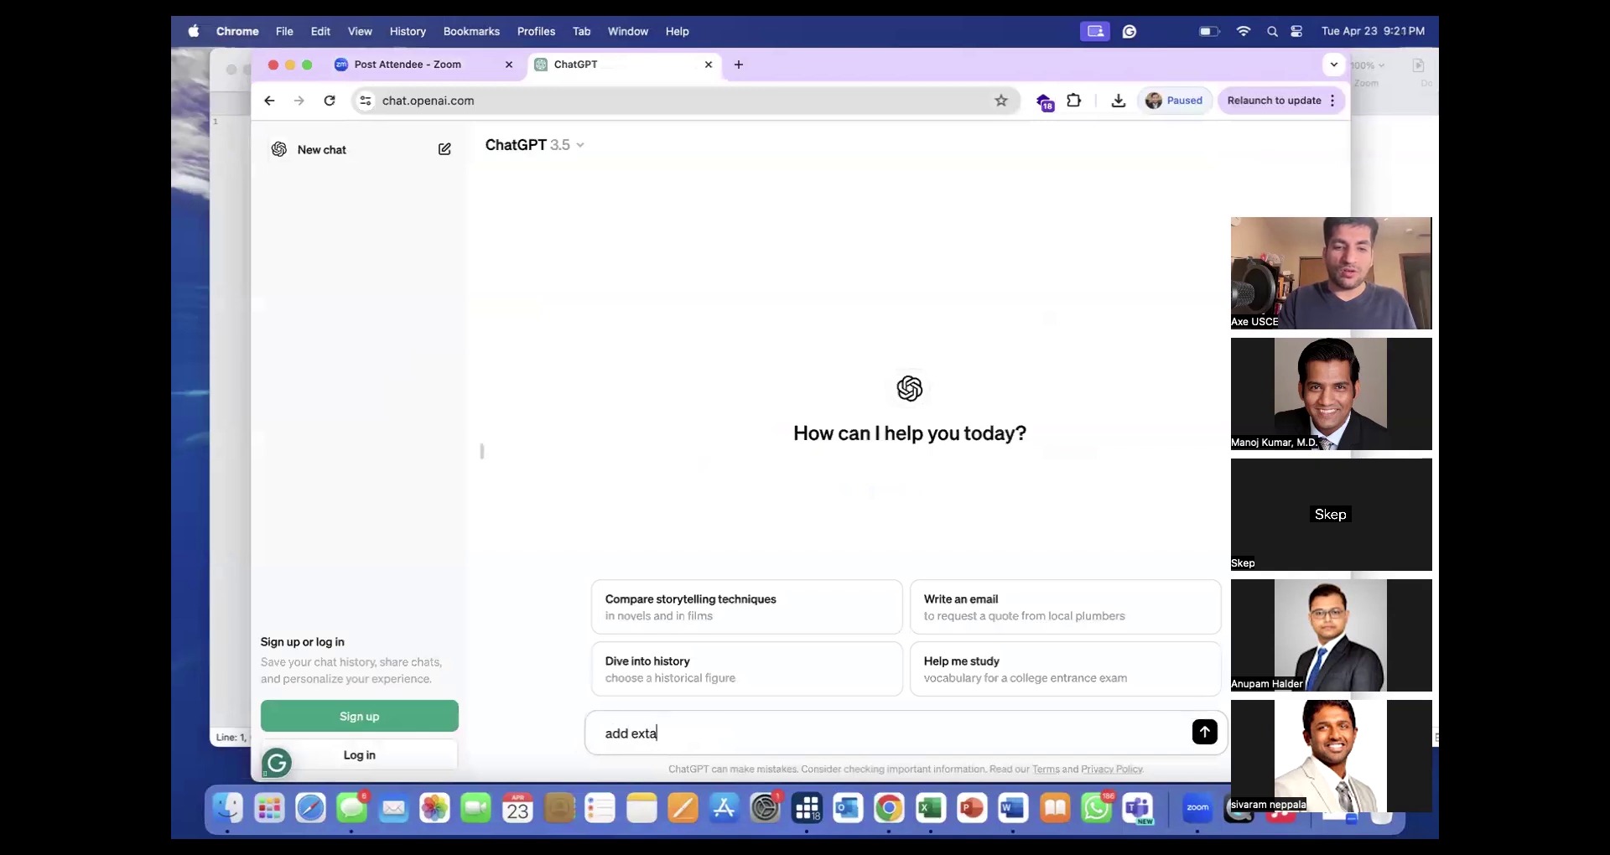
{"action": "type", "text": " extra column"}
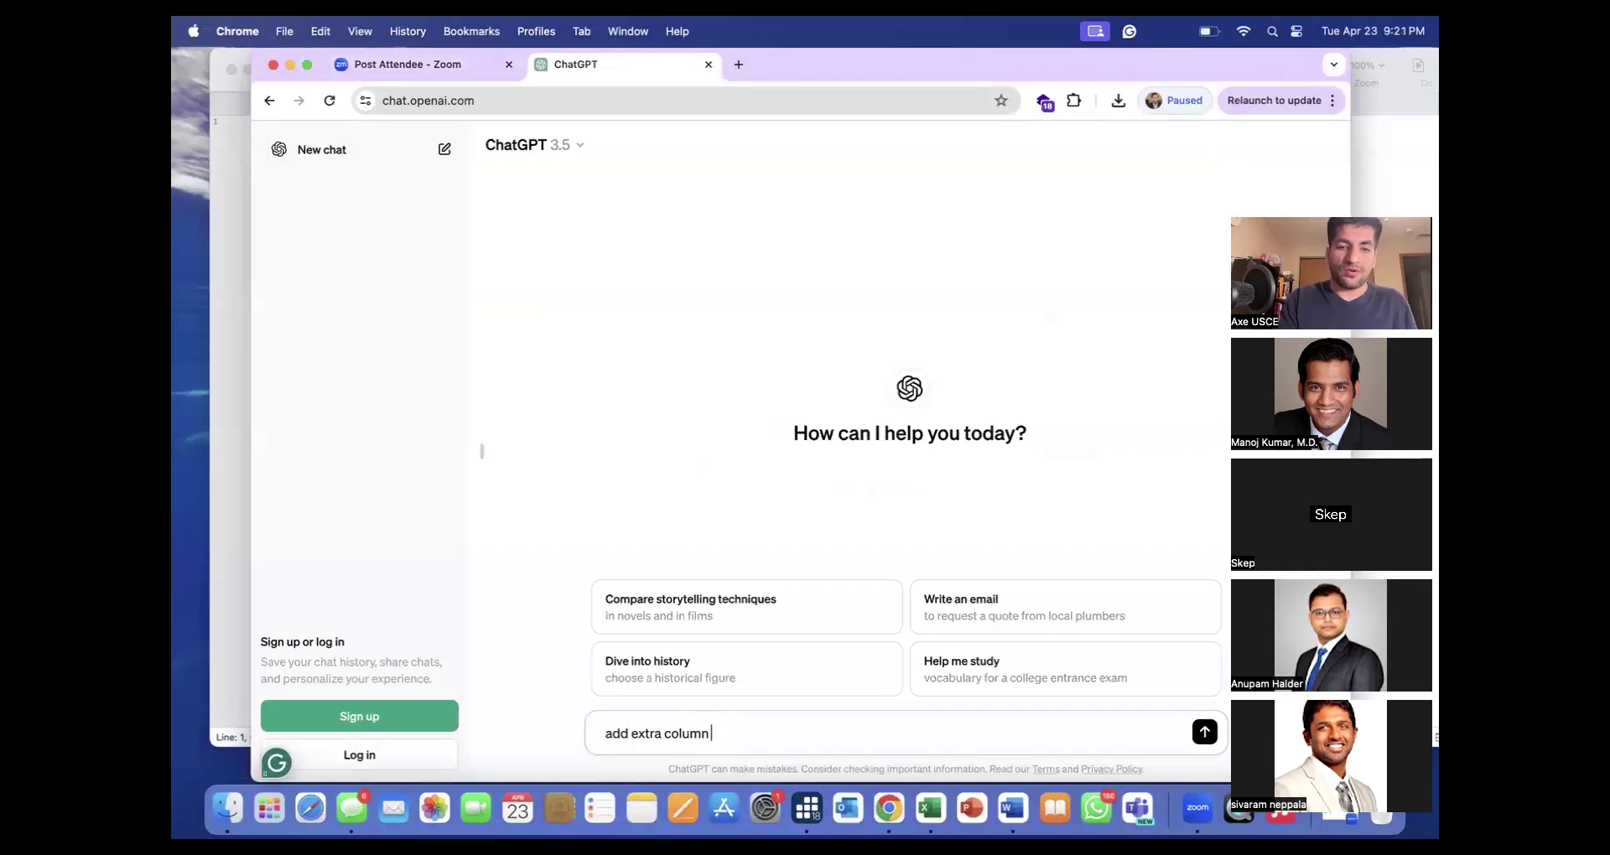
{"action": "type", "text": " from dat"}
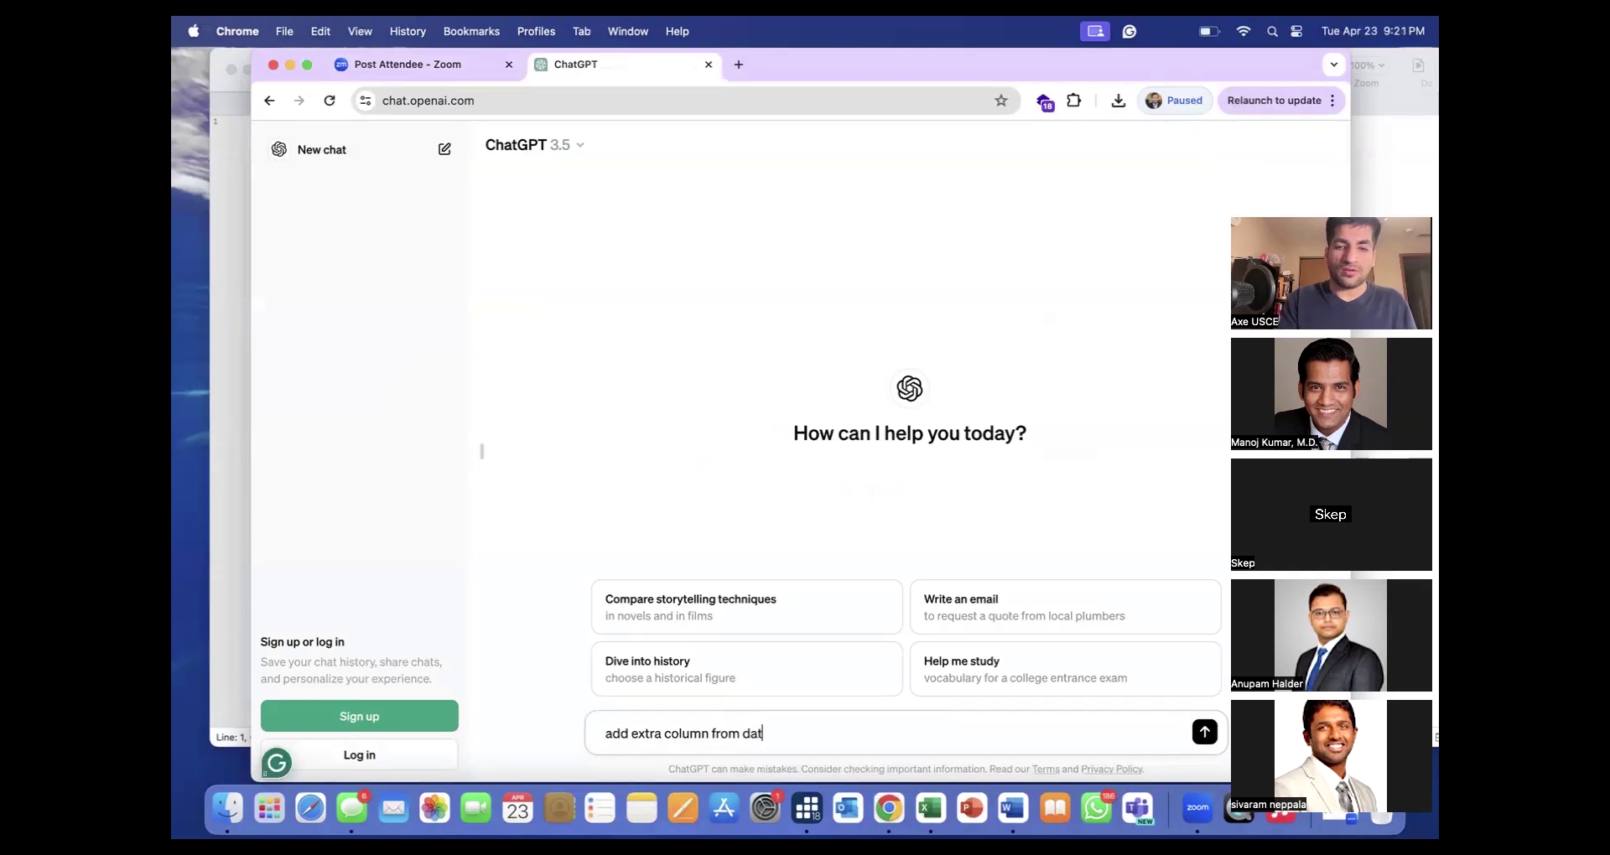
{"action": "type", "text": "a for gender in this forest"}
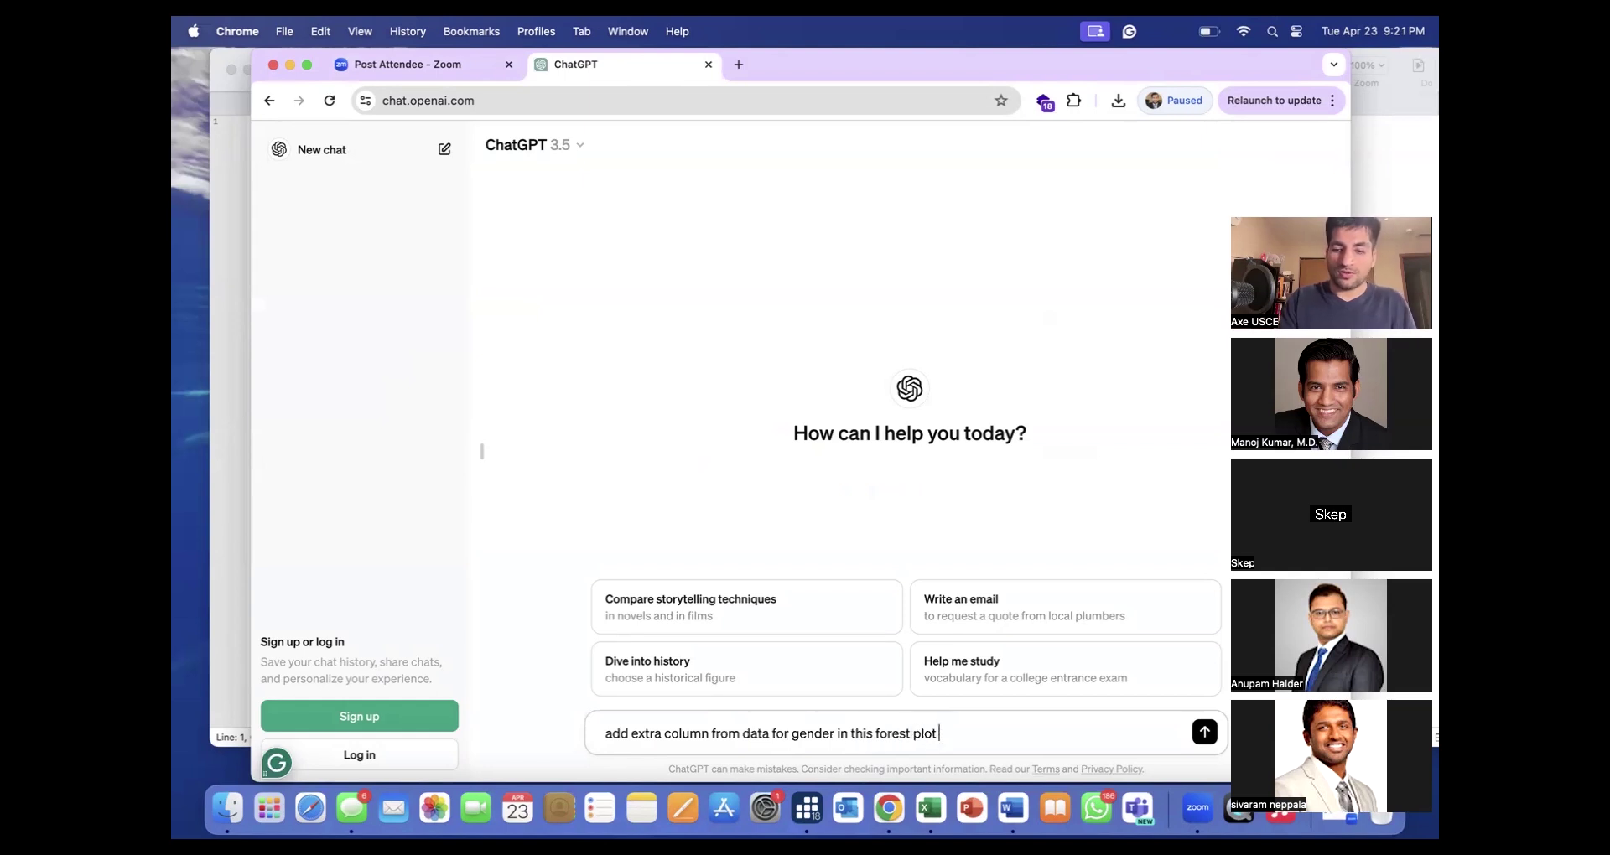
{"action": "type", "text": " plot"}
{"action": "key", "text": "shift+Return"}
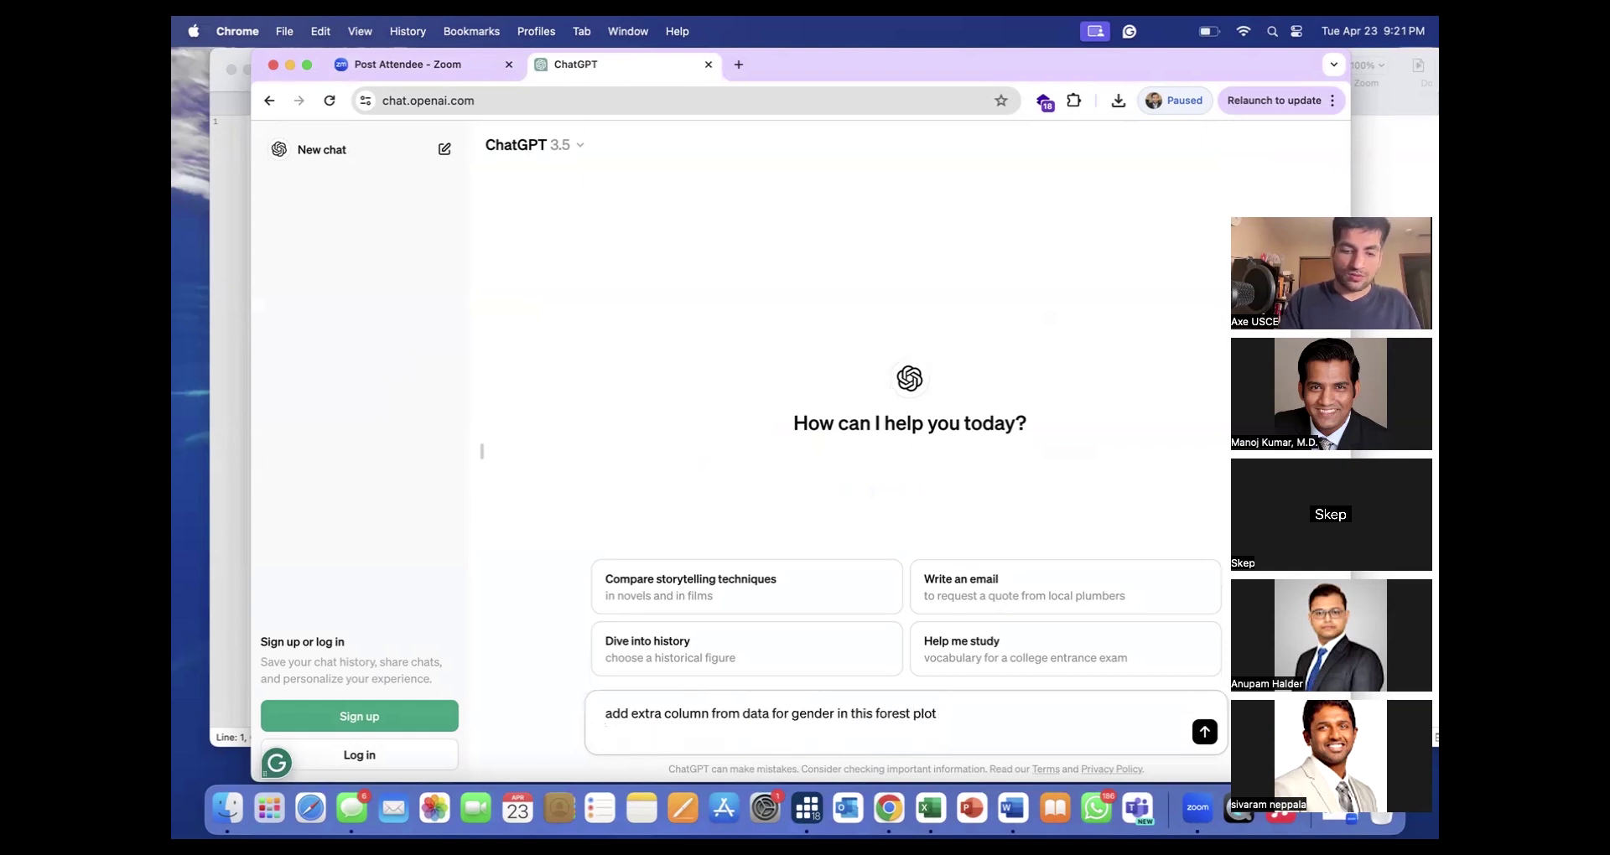
{"action": "key", "text": "super+v"}
{"action": "key", "text": "Return"}
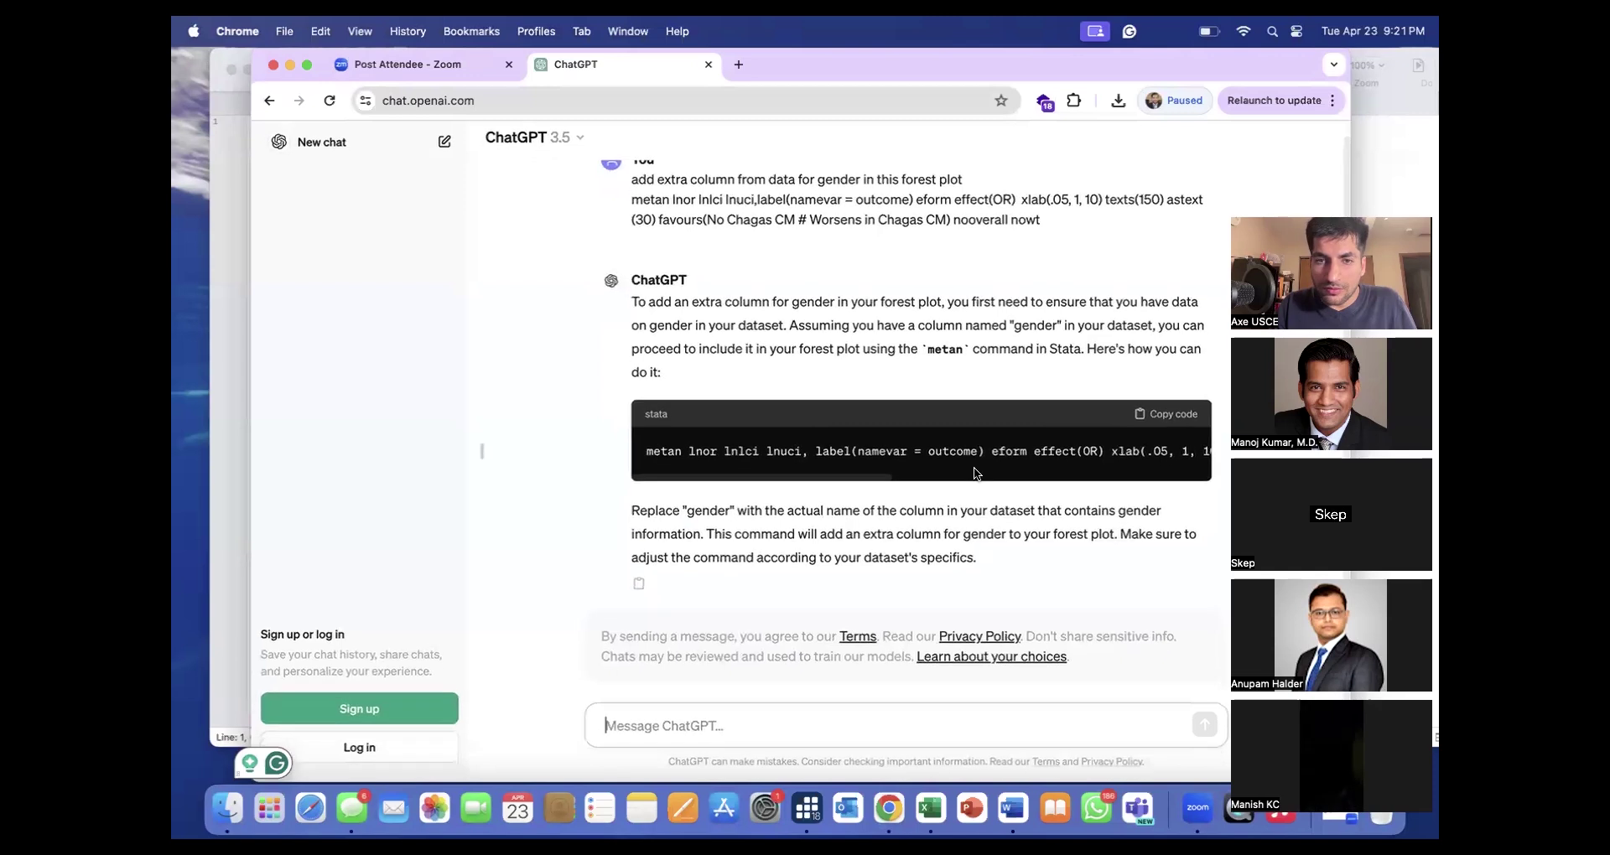
Copy ChatGPT's revised metan command with addcol(gender) and paste it below the existing metan command in FP.do.
{"action": "left_click", "coordinate": [1185, 424]}
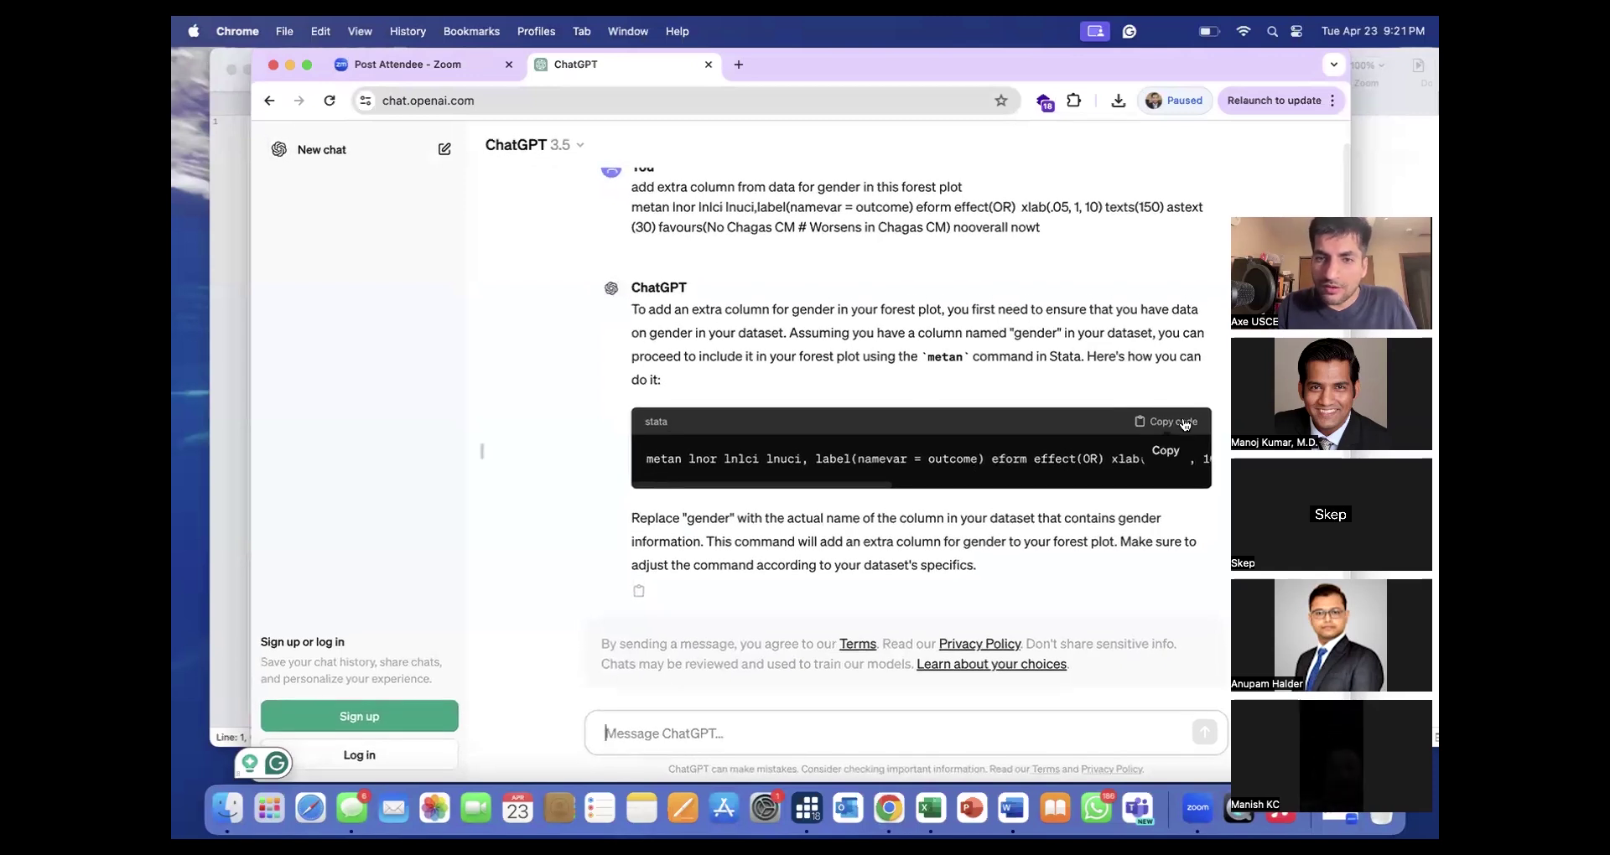
{"action": "key", "text": "ctrl+Up"}
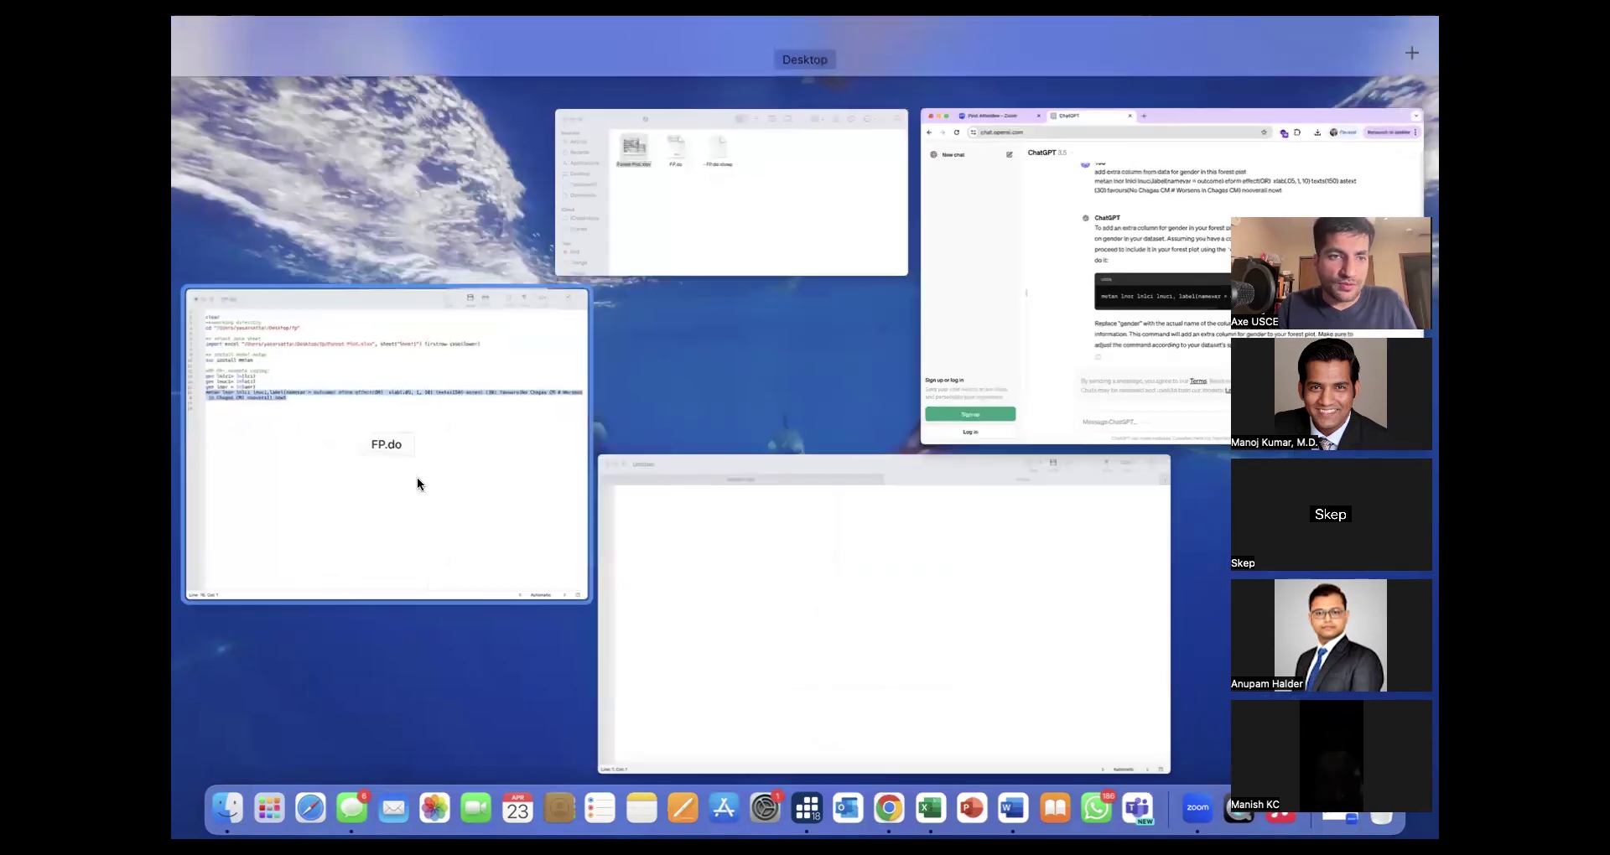
{"action": "left_click", "coordinate": [418, 483]}
{"action": "left_click", "coordinate": [563, 435]}
{"action": "key", "text": "super+v"}
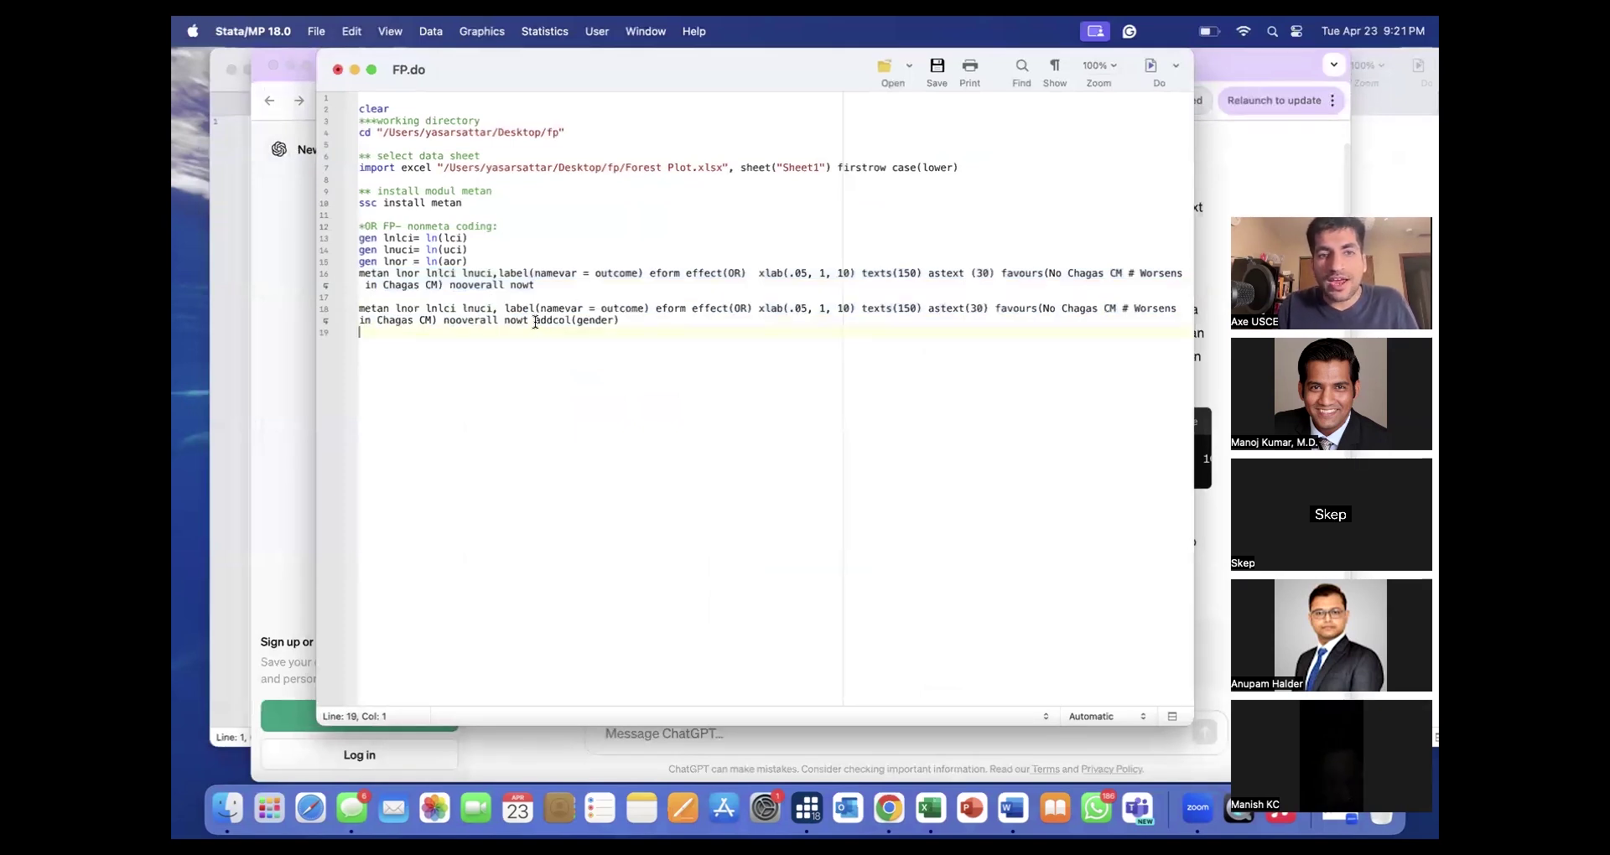
{"action": "left_click_drag", "start_coordinate": [535, 322], "coordinate": [616, 322]}
{"action": "left_click", "coordinate": [615, 322]}
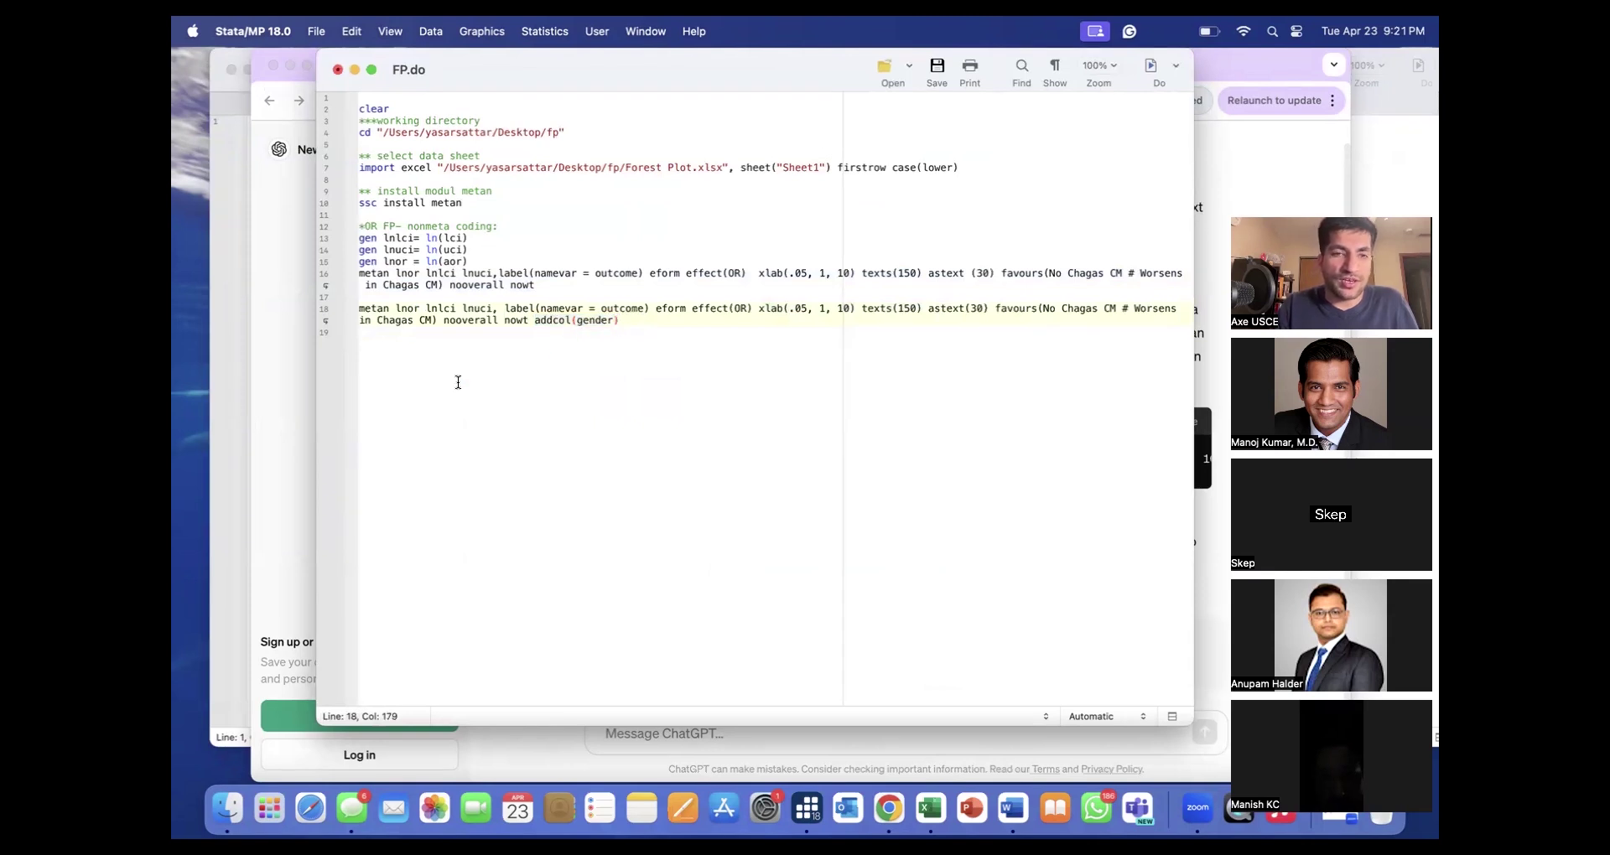
Open the dataset in the Data Editor's browse mode and look through its variable columns.
{"action": "left_click", "coordinate": [294, 274]}
{"action": "left_click", "coordinate": [229, 172]}
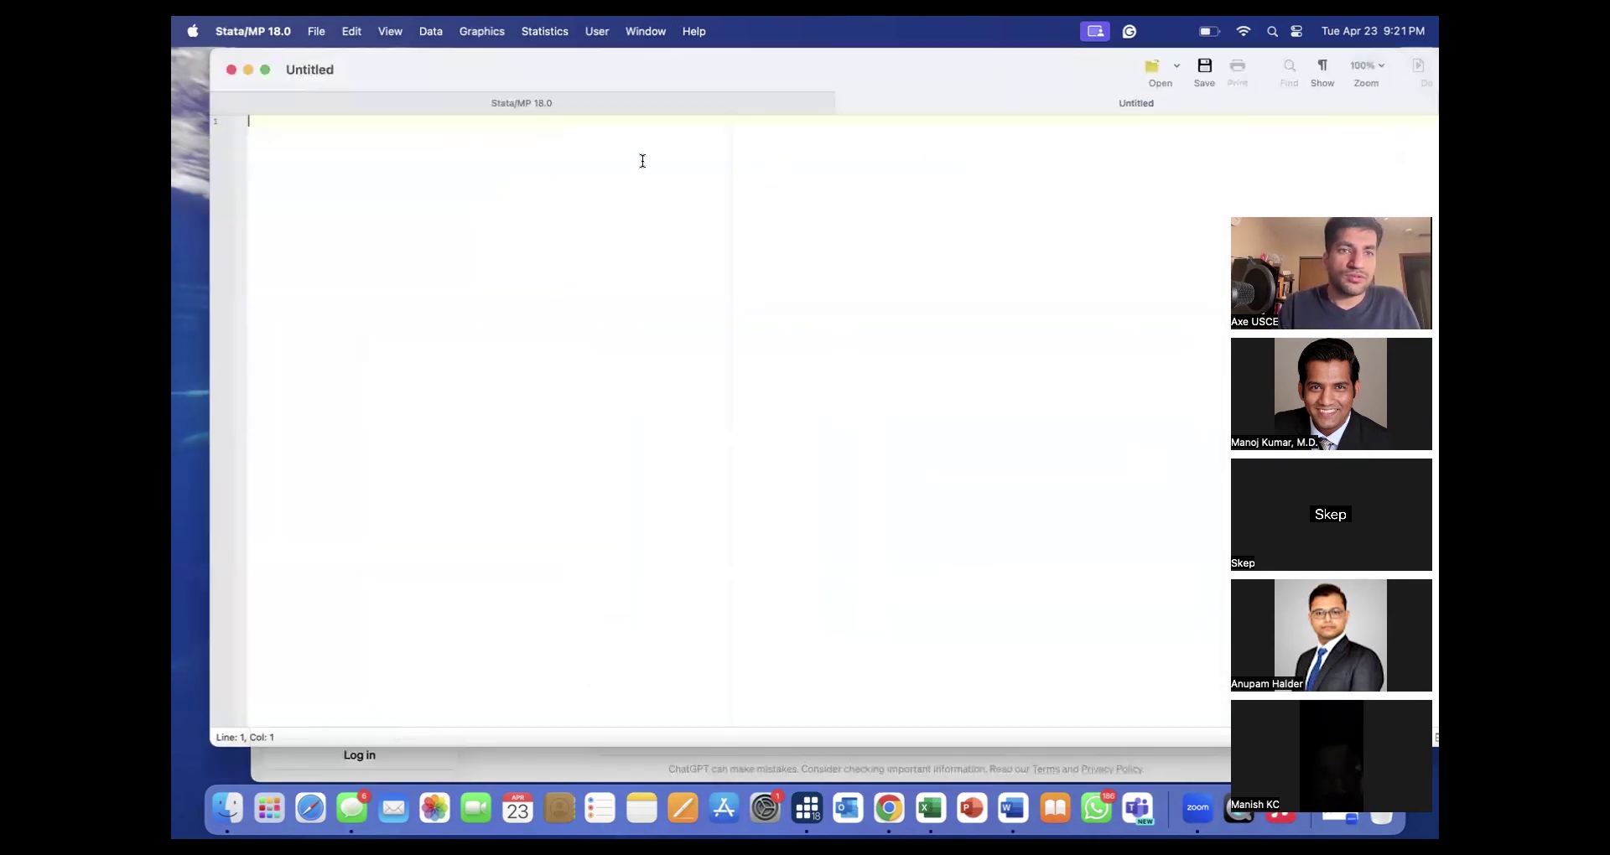
{"action": "left_click", "coordinate": [633, 106]}
{"action": "left_click", "coordinate": [1058, 67]}
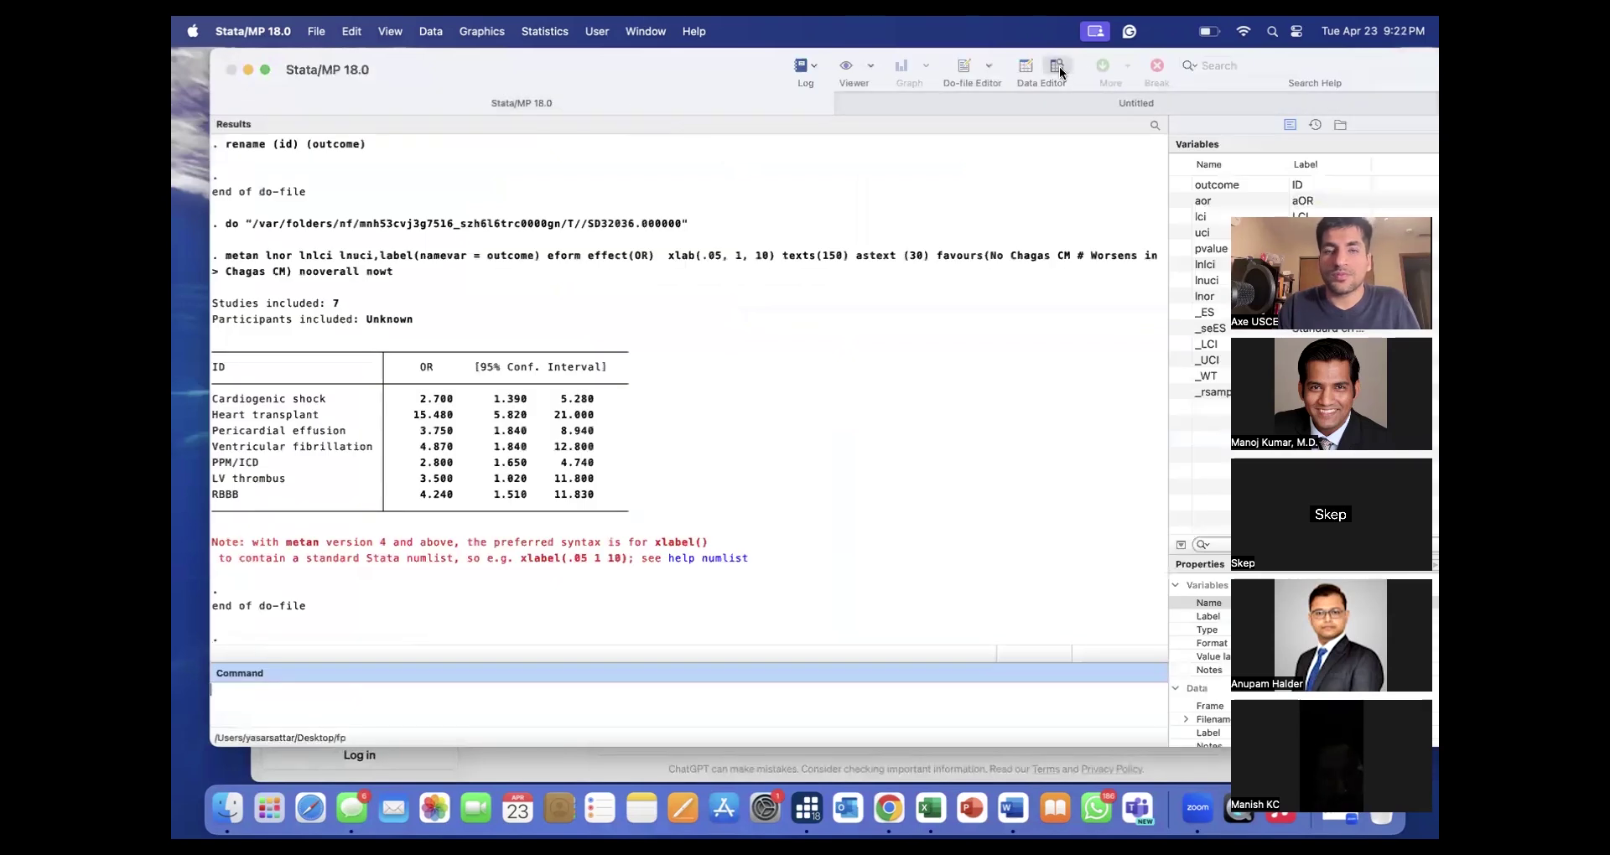
{"action": "scroll", "coordinate": [852, 264], "scroll_direction": "right", "scroll_amount": 10}
{"action": "scroll", "coordinate": [852, 264], "scroll_direction": "left", "scroll_amount": 10}
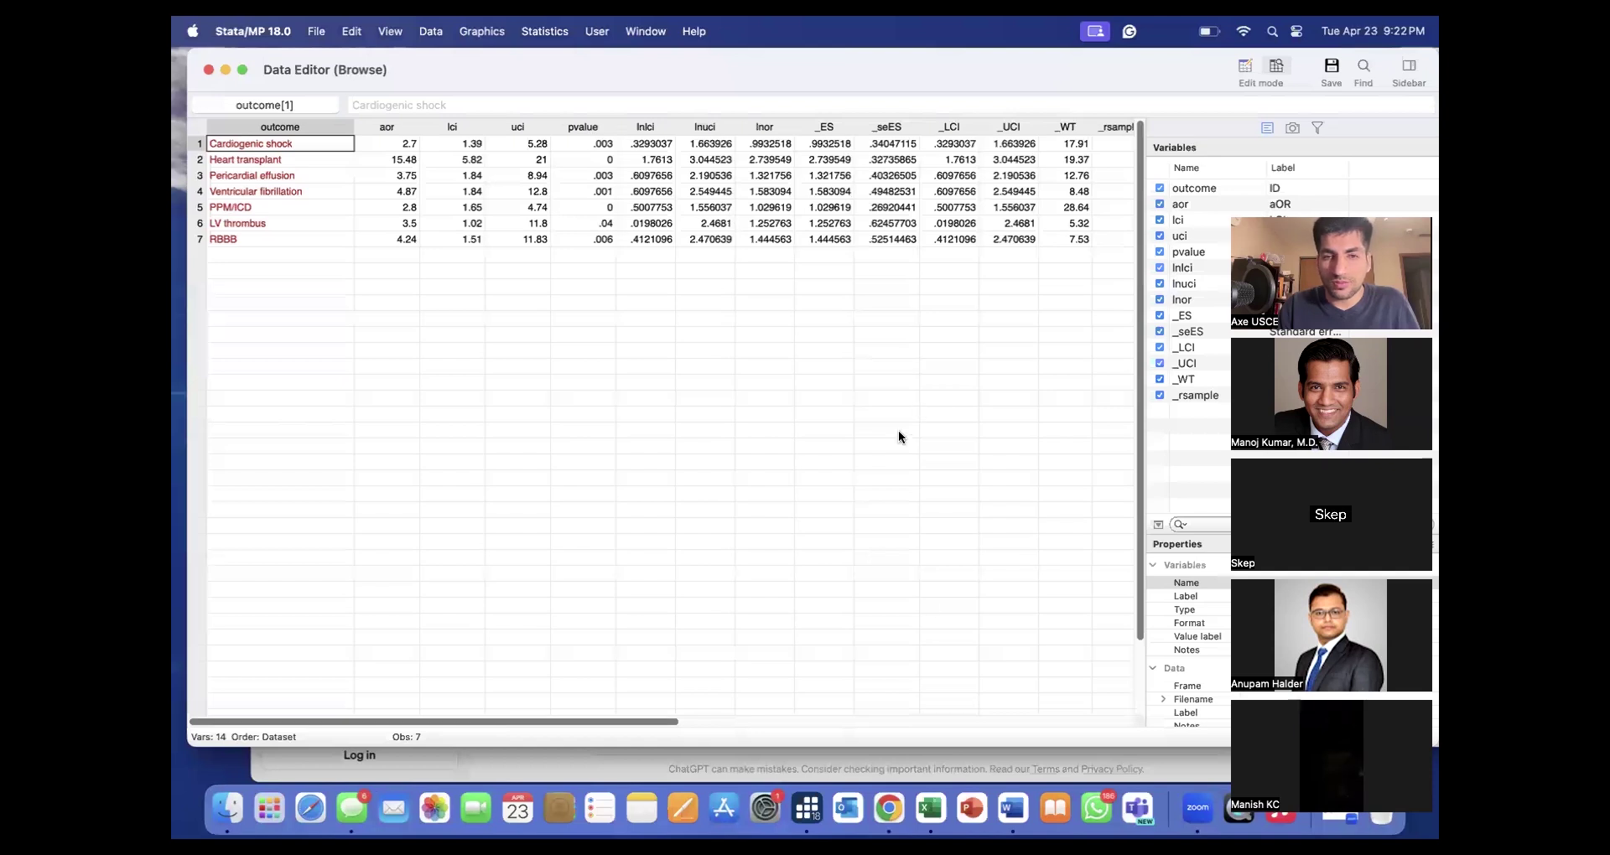
Return to FP.do and replace gender with pvalue inside addcol() in the pasted metan command.
{"action": "key", "text": "ctrl+Up"}
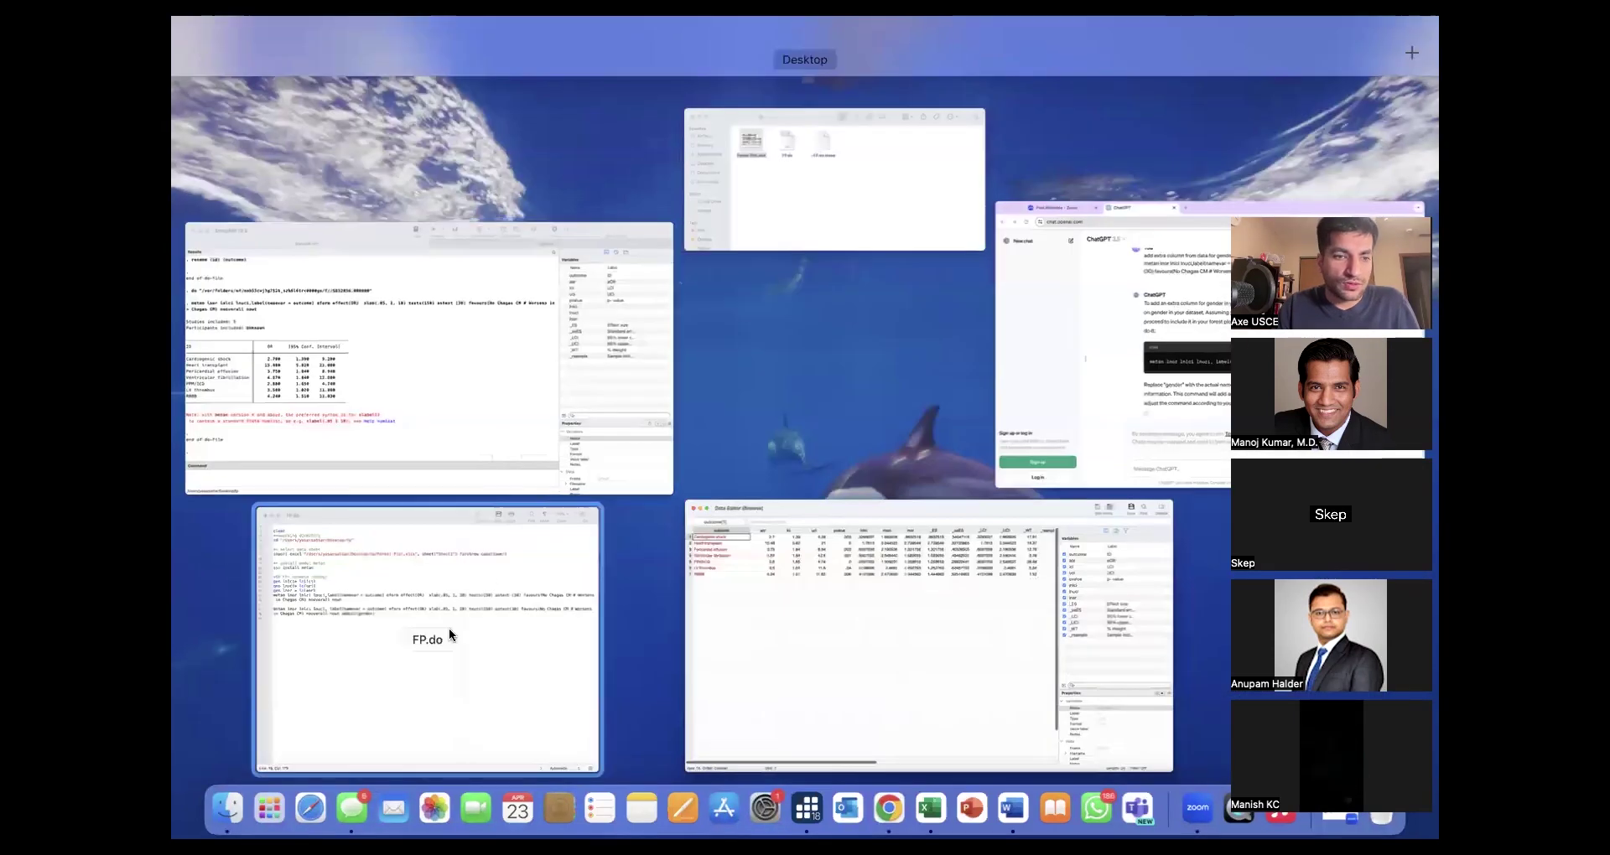
{"action": "left_click", "coordinate": [449, 636]}
{"action": "key", "text": "BackSpace"}
{"action": "key", "text": "BackSpace"}
{"action": "key", "text": "BackSpace"}
{"action": "key", "text": "BackSpace"}
{"action": "type", "text": "pvalu"}
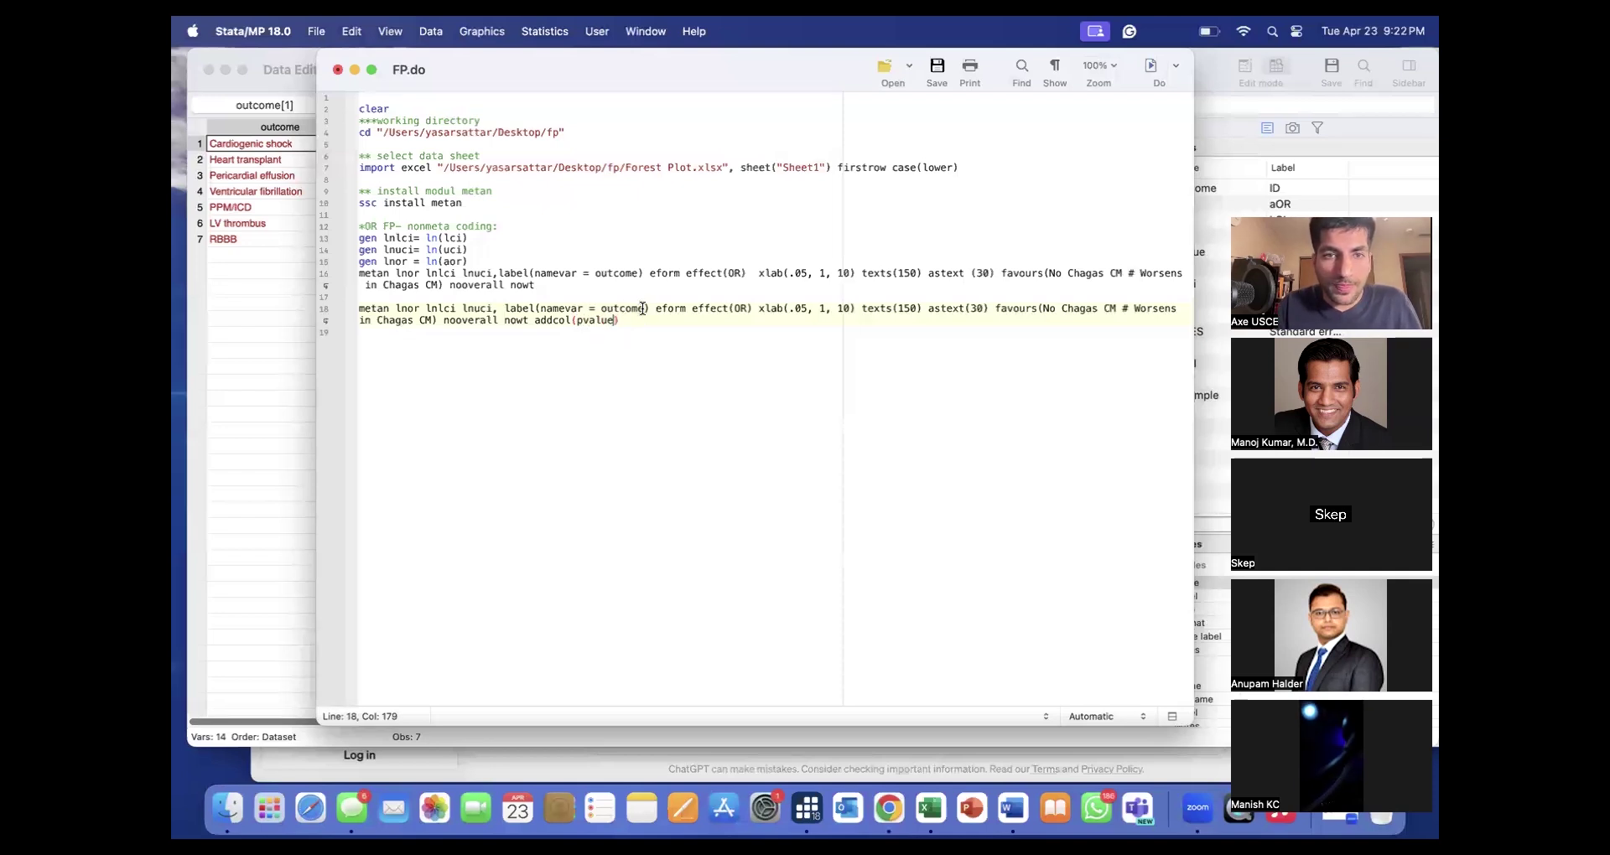
Change namevar to id in the label option of the pasted metan command.
{"action": "key", "text": "BackSpace"}
{"action": "key", "text": "BackSpace"}
{"action": "key", "text": "BackSpace"}
{"action": "key", "text": "BackSpace"}
{"action": "key", "text": "BackSpace"}
{"action": "key", "text": "BackSpace"}
{"action": "key", "text": "BackSpace"}
{"action": "type", "text": "id"}
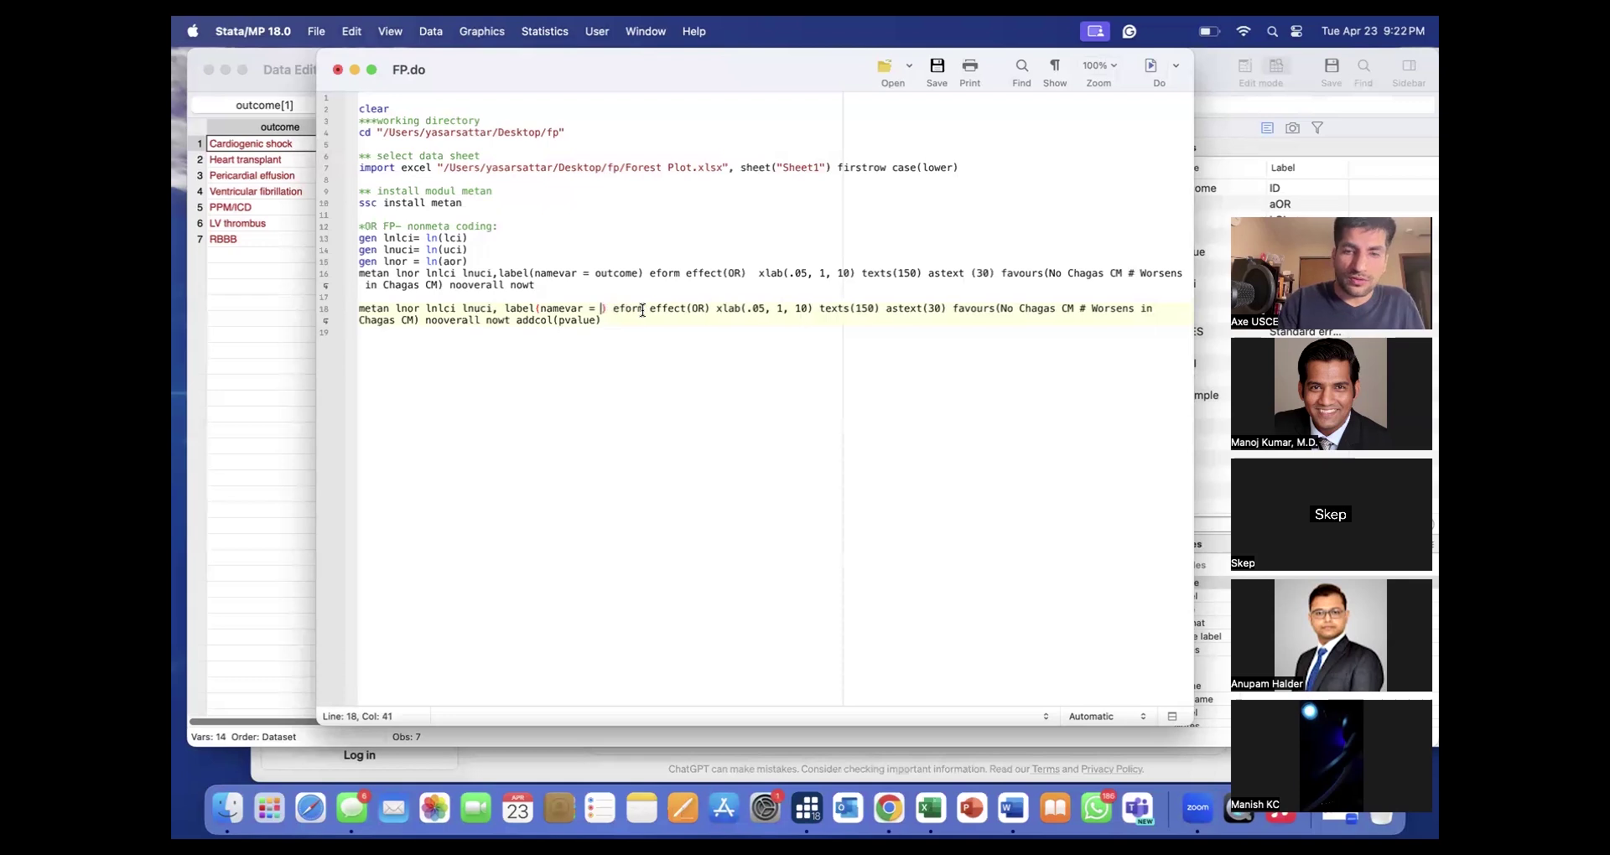
Delete the original metan command without addcol and the blank lines around it from FP.do.
{"action": "triple_click", "coordinate": [565, 290]}
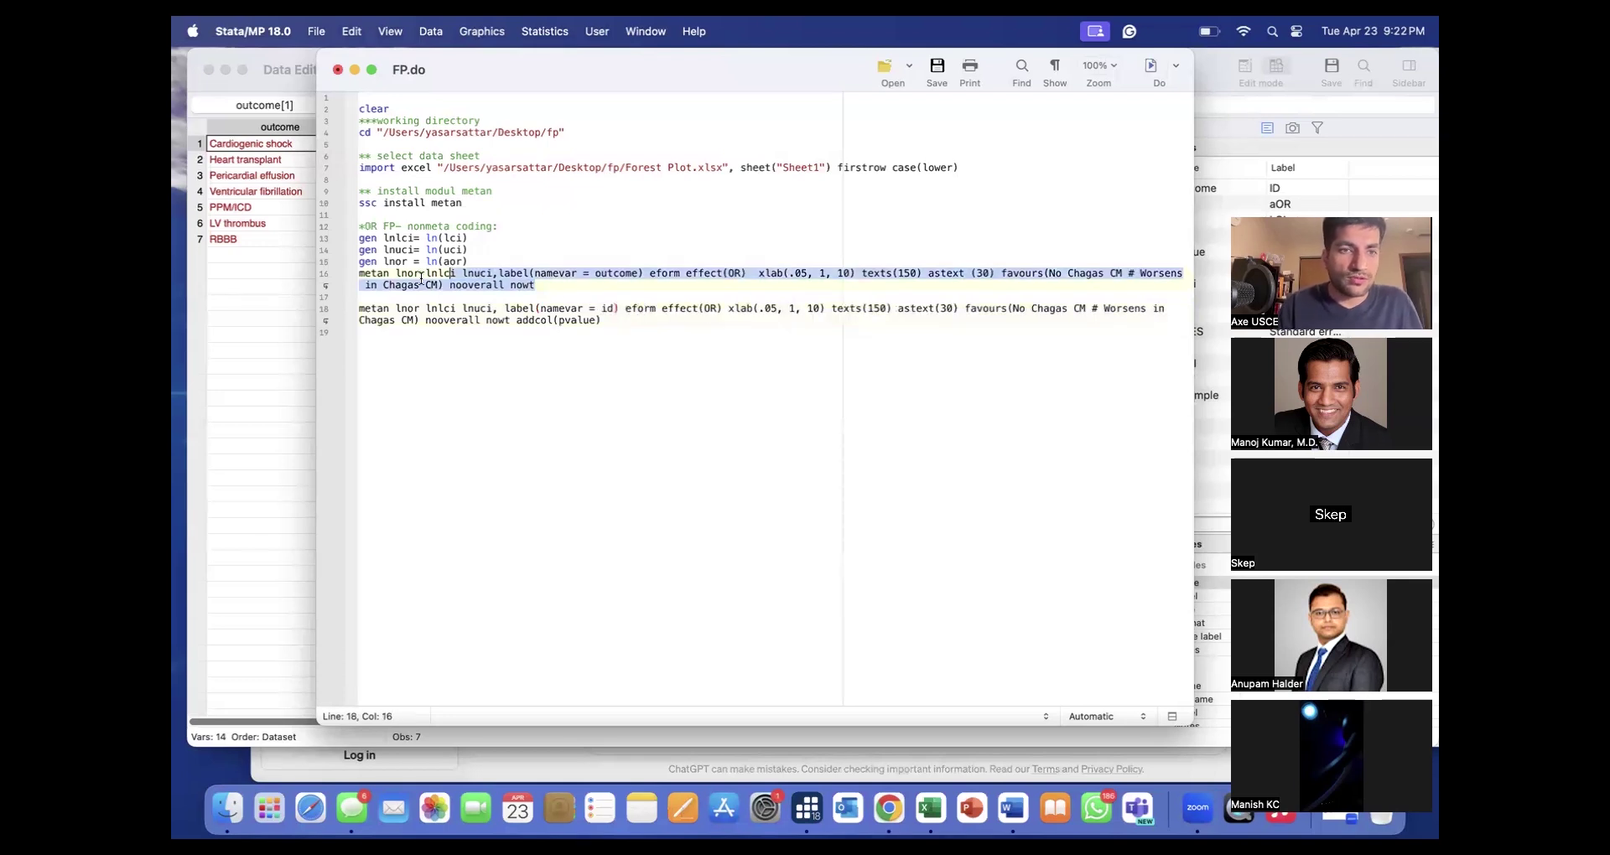
{"action": "key", "text": "BackSpace"}
{"action": "key", "text": "BackSpace"}
{"action": "left_click", "coordinate": [359, 284]}
{"action": "key", "text": "BackSpace"}
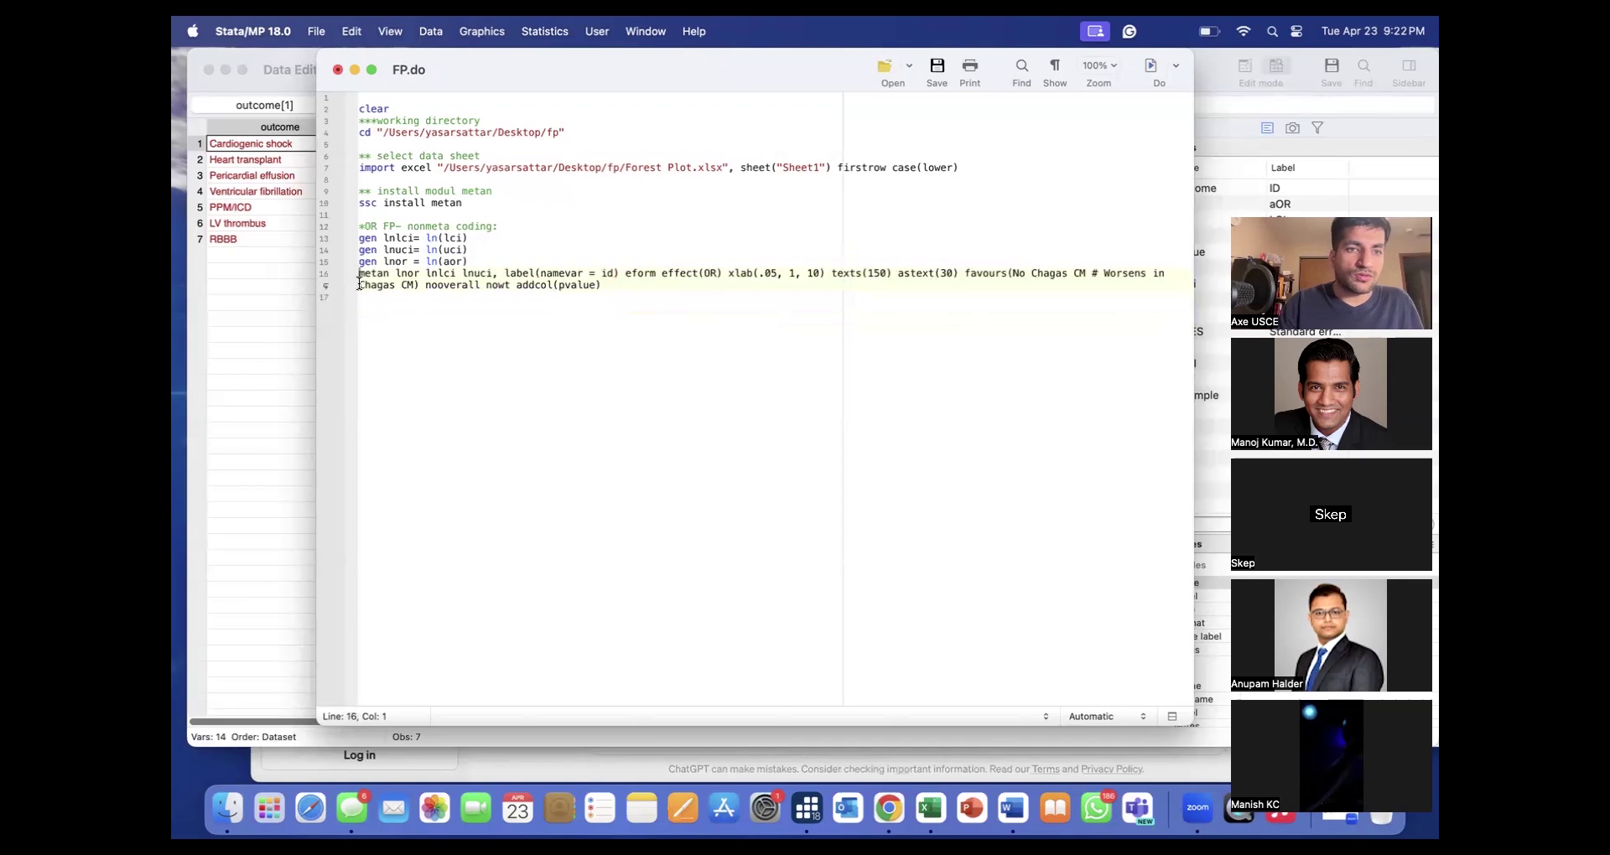
Close the Data Editor, run the metan command with addcol(pvalue), and move the FP.do window aside to uncover the Results output.
{"action": "left_click", "coordinate": [208, 71]}
{"action": "left_click_drag", "start_coordinate": [618, 288], "coordinate": [356, 275]}
{"action": "left_click", "coordinate": [1151, 65]}
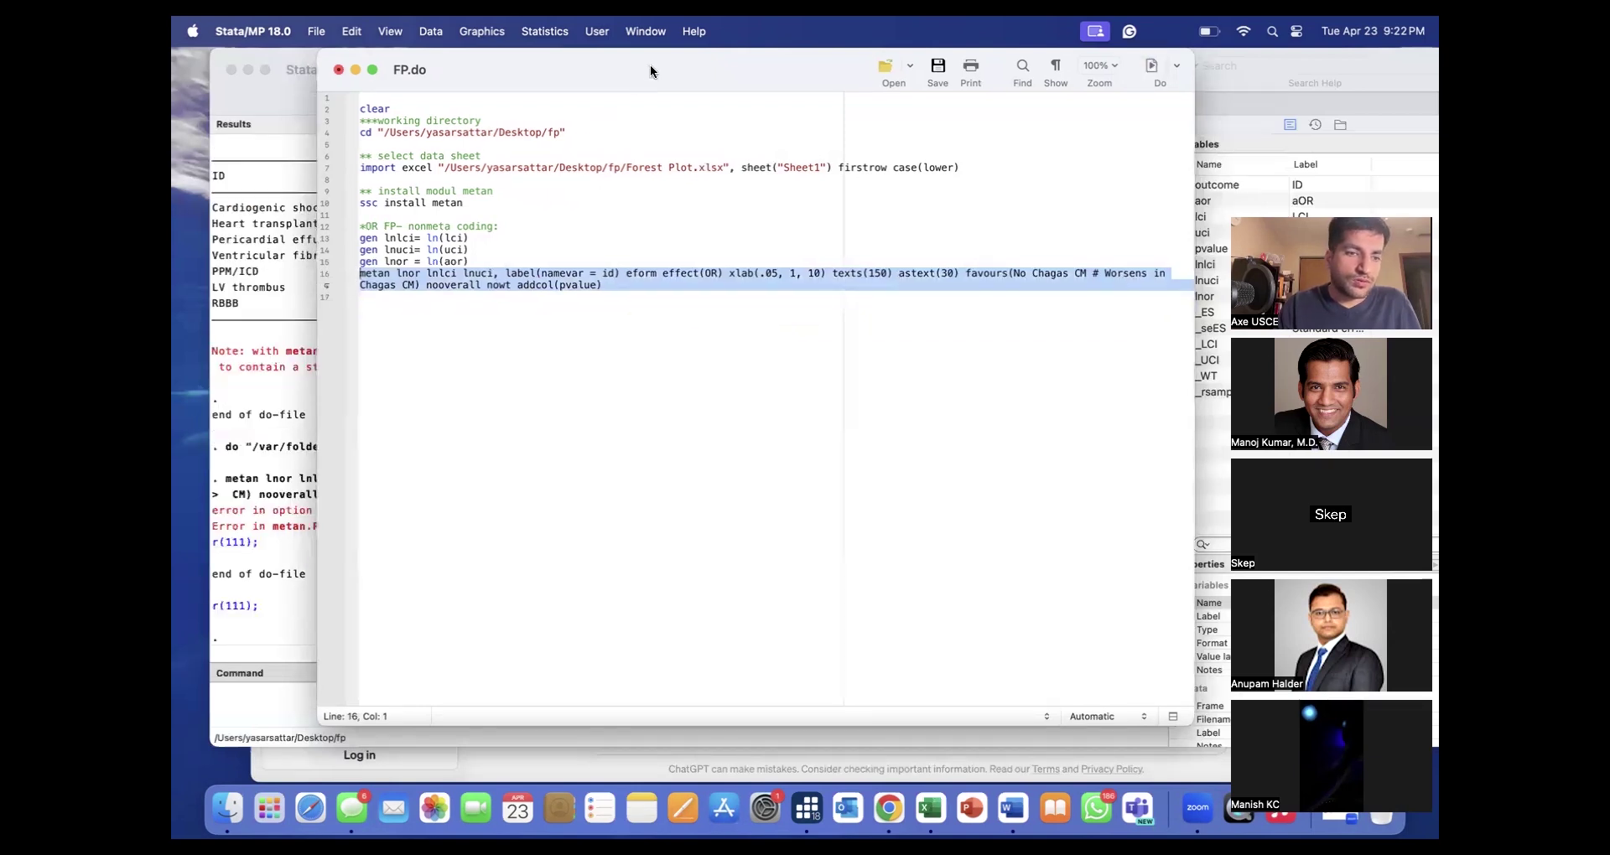
{"action": "left_click_drag", "start_coordinate": [651, 66], "coordinate": [878, 133]}
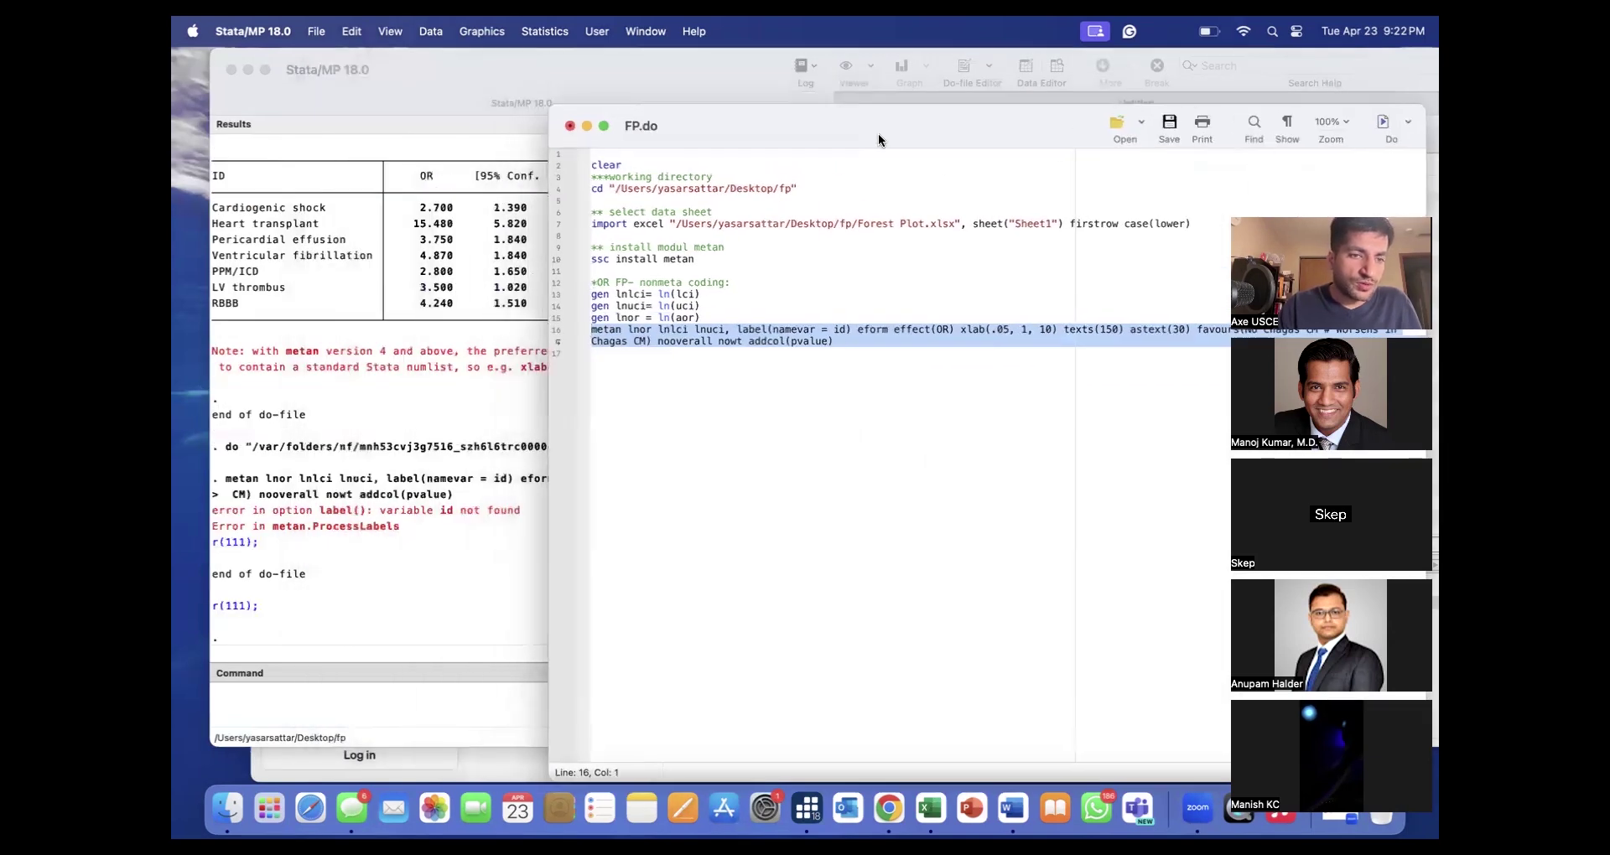
{"action": "left_click_drag", "start_coordinate": [878, 134], "coordinate": [797, 112]}
Set namevar to outcome in the metan command's label option and run only that command.
{"action": "left_click", "coordinate": [758, 307]}
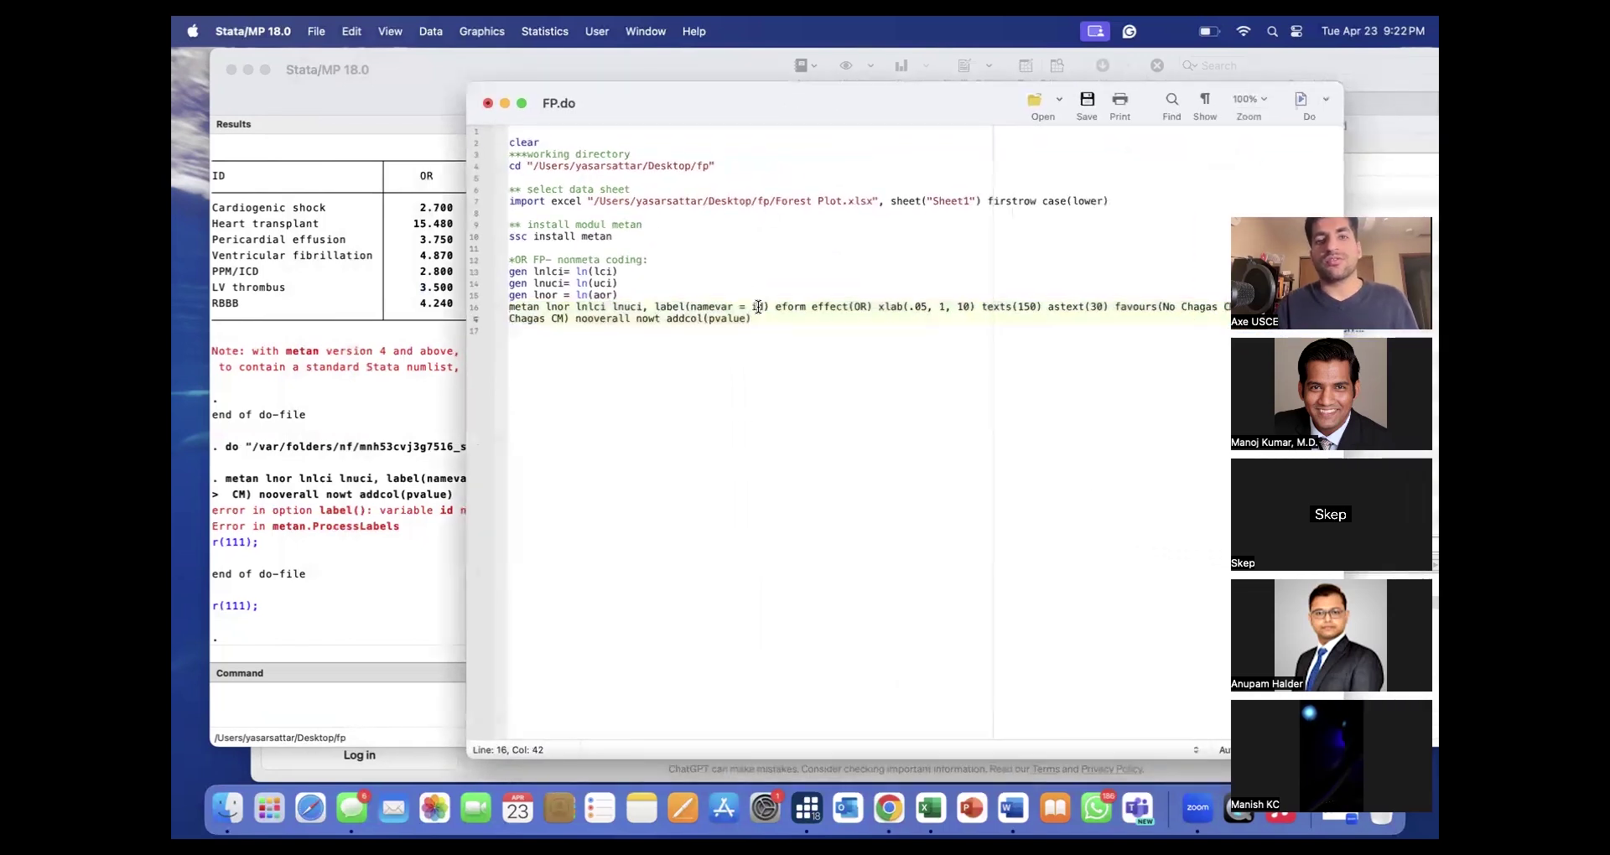
{"action": "key", "text": "BackSpace"}
{"action": "key", "text": "BackSpace"}
{"action": "type", "text": "outcome"}
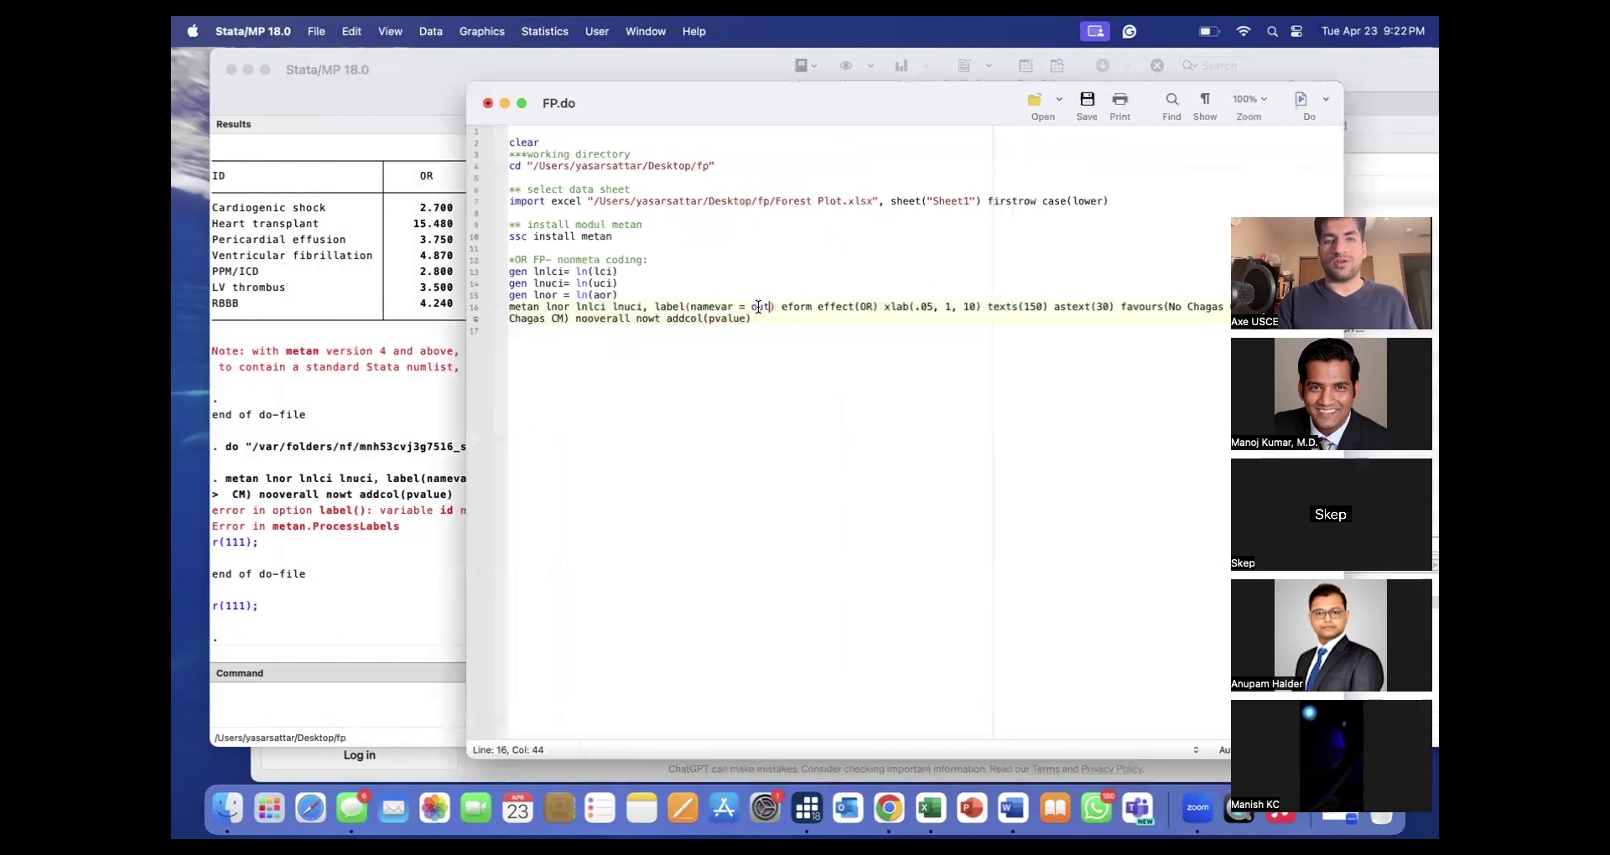
{"action": "left_click_drag", "start_coordinate": [776, 318], "coordinate": [513, 302]}
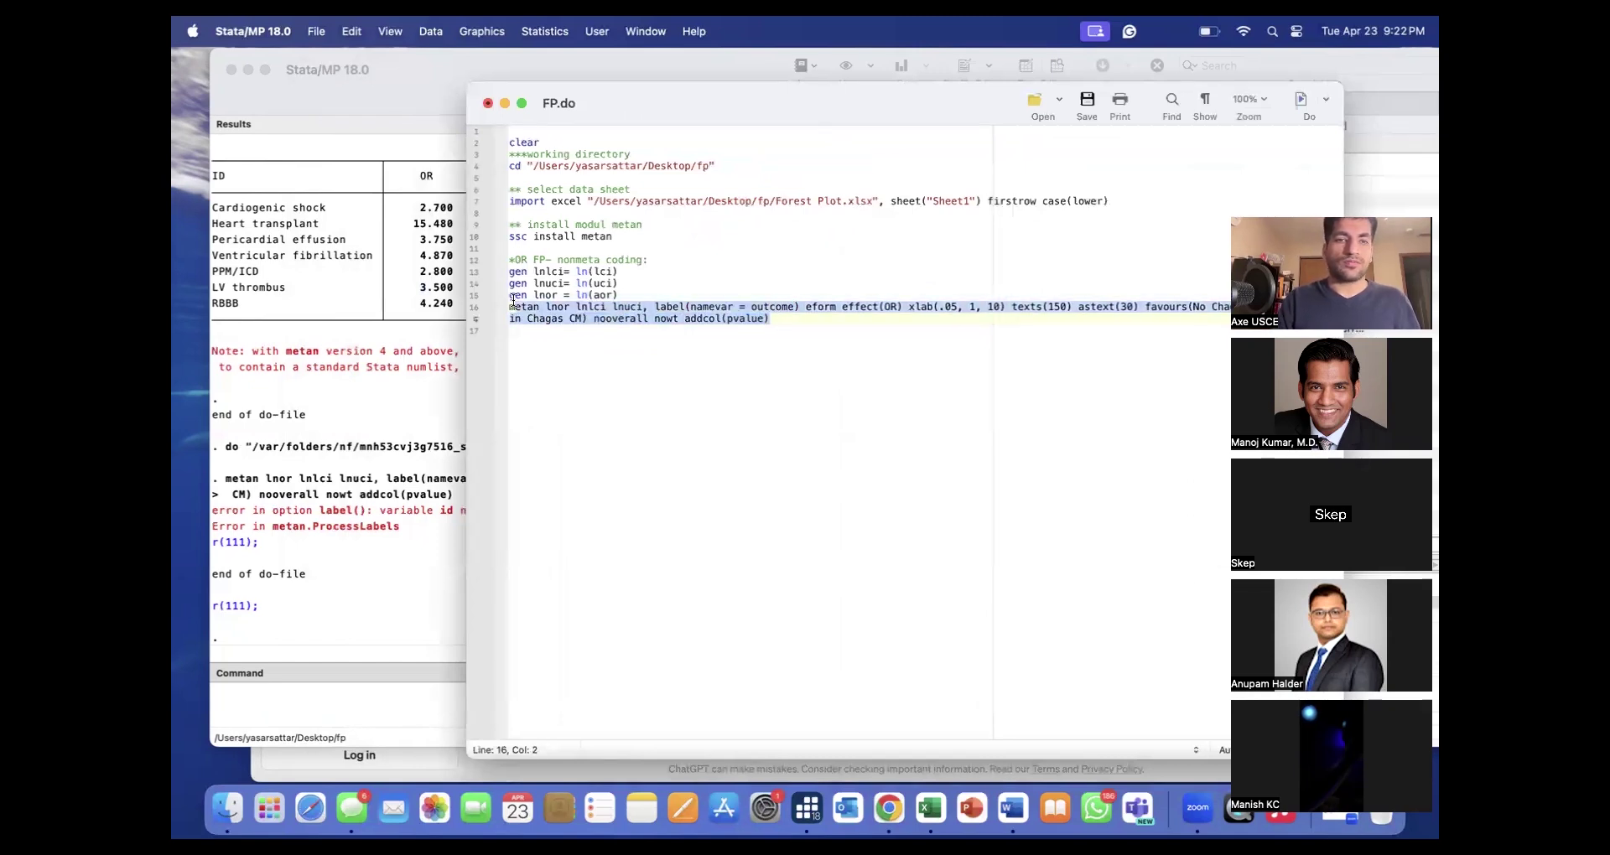
{"action": "left_click", "coordinate": [1300, 100]}
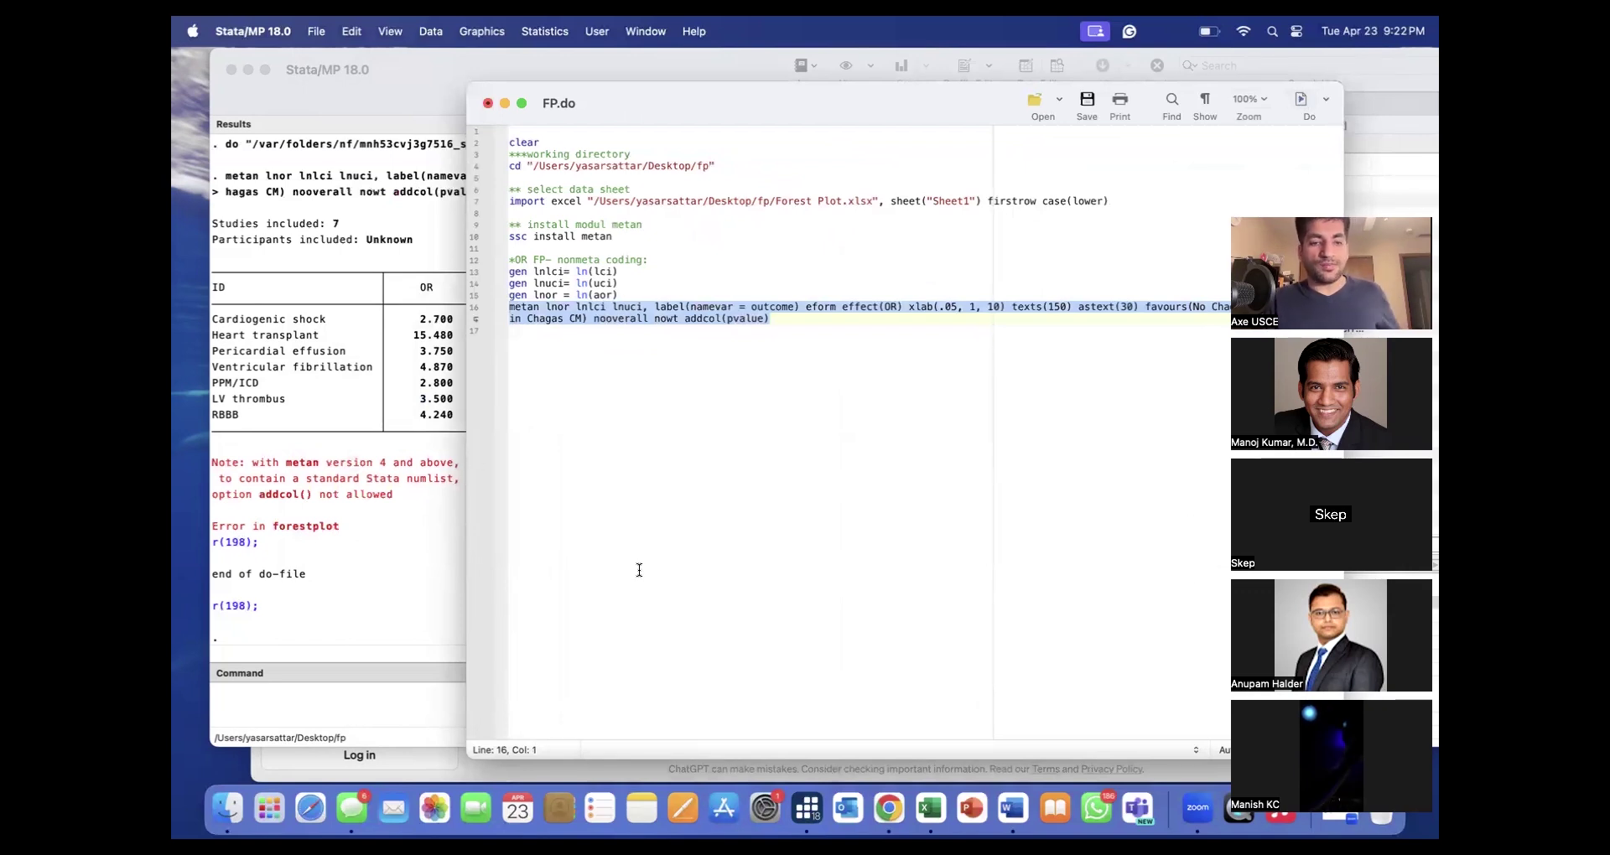
Switch to ChatGPT in Chrome, make its window full screen, and send the message "addcol is not found in metan".
{"action": "left_click", "coordinate": [889, 808]}
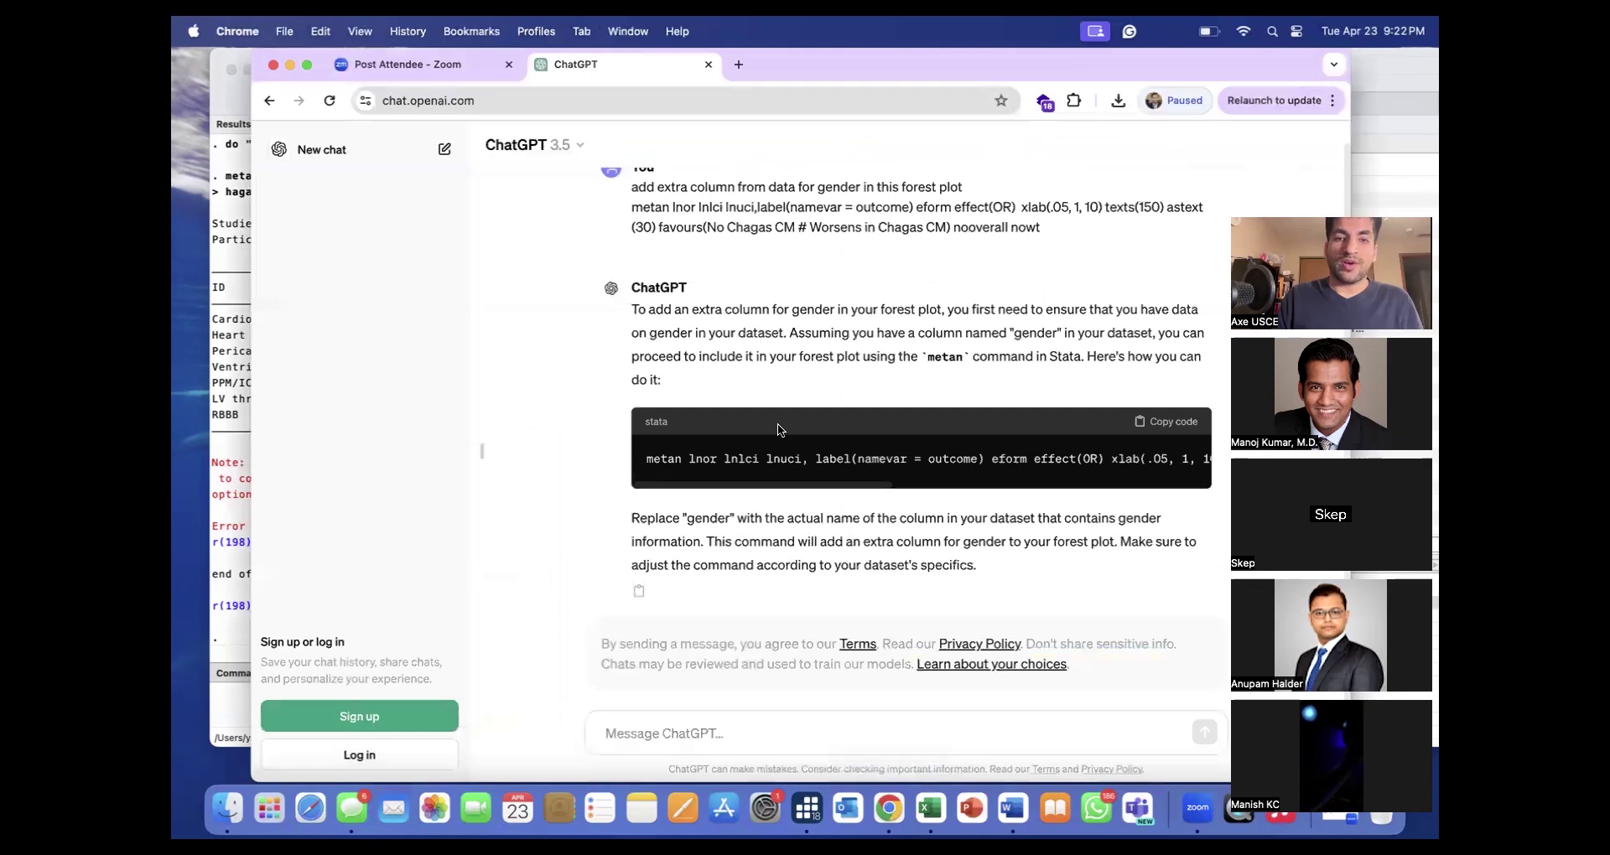
{"action": "left_click", "coordinate": [647, 593]}
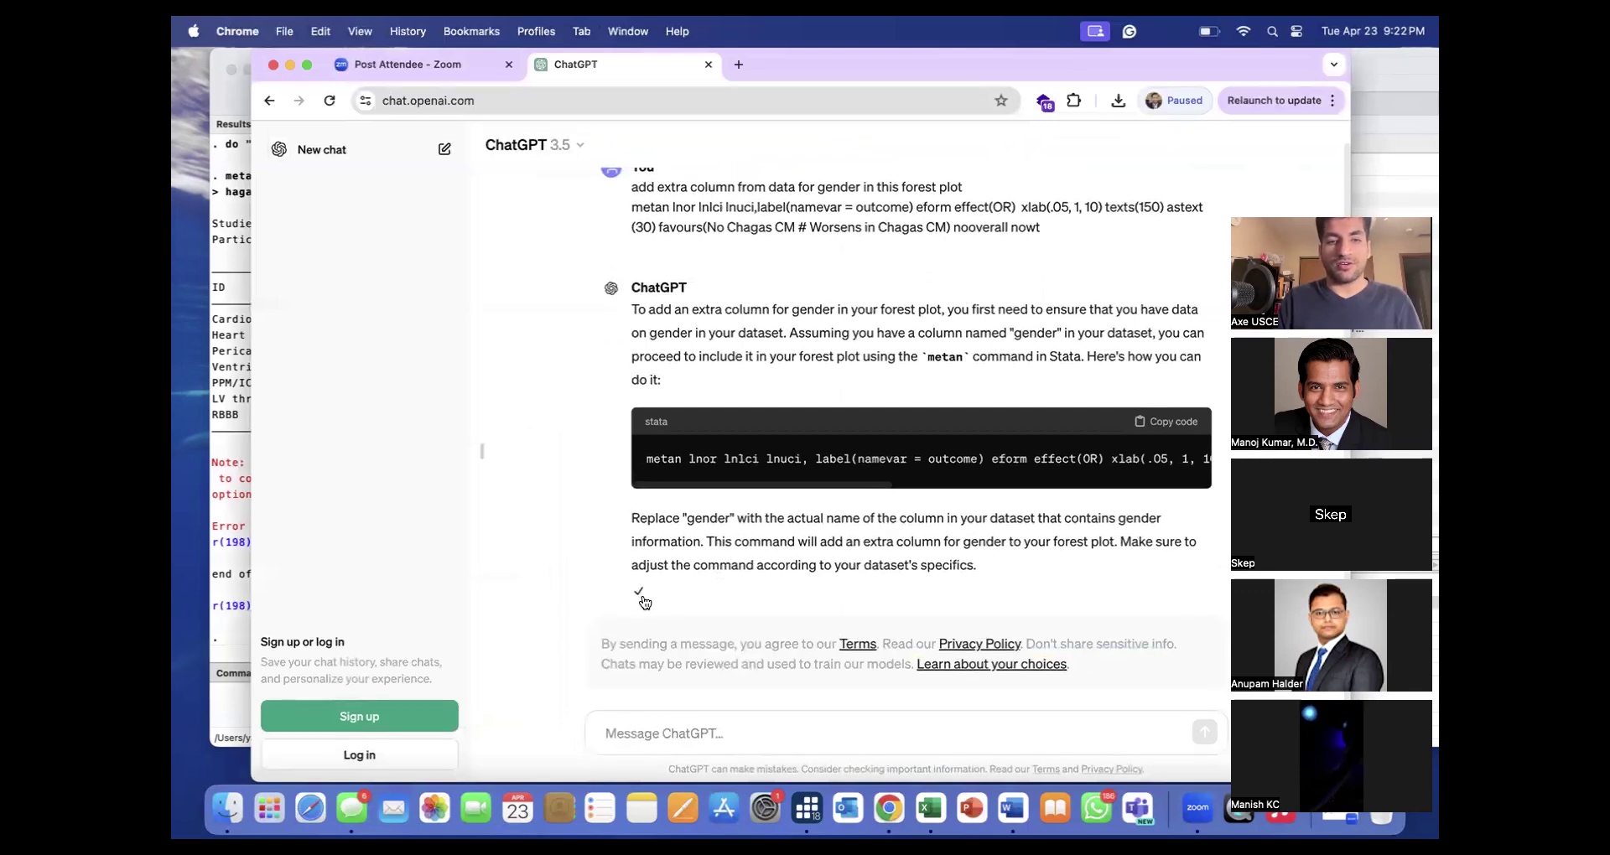
{"action": "left_click", "coordinate": [307, 64]}
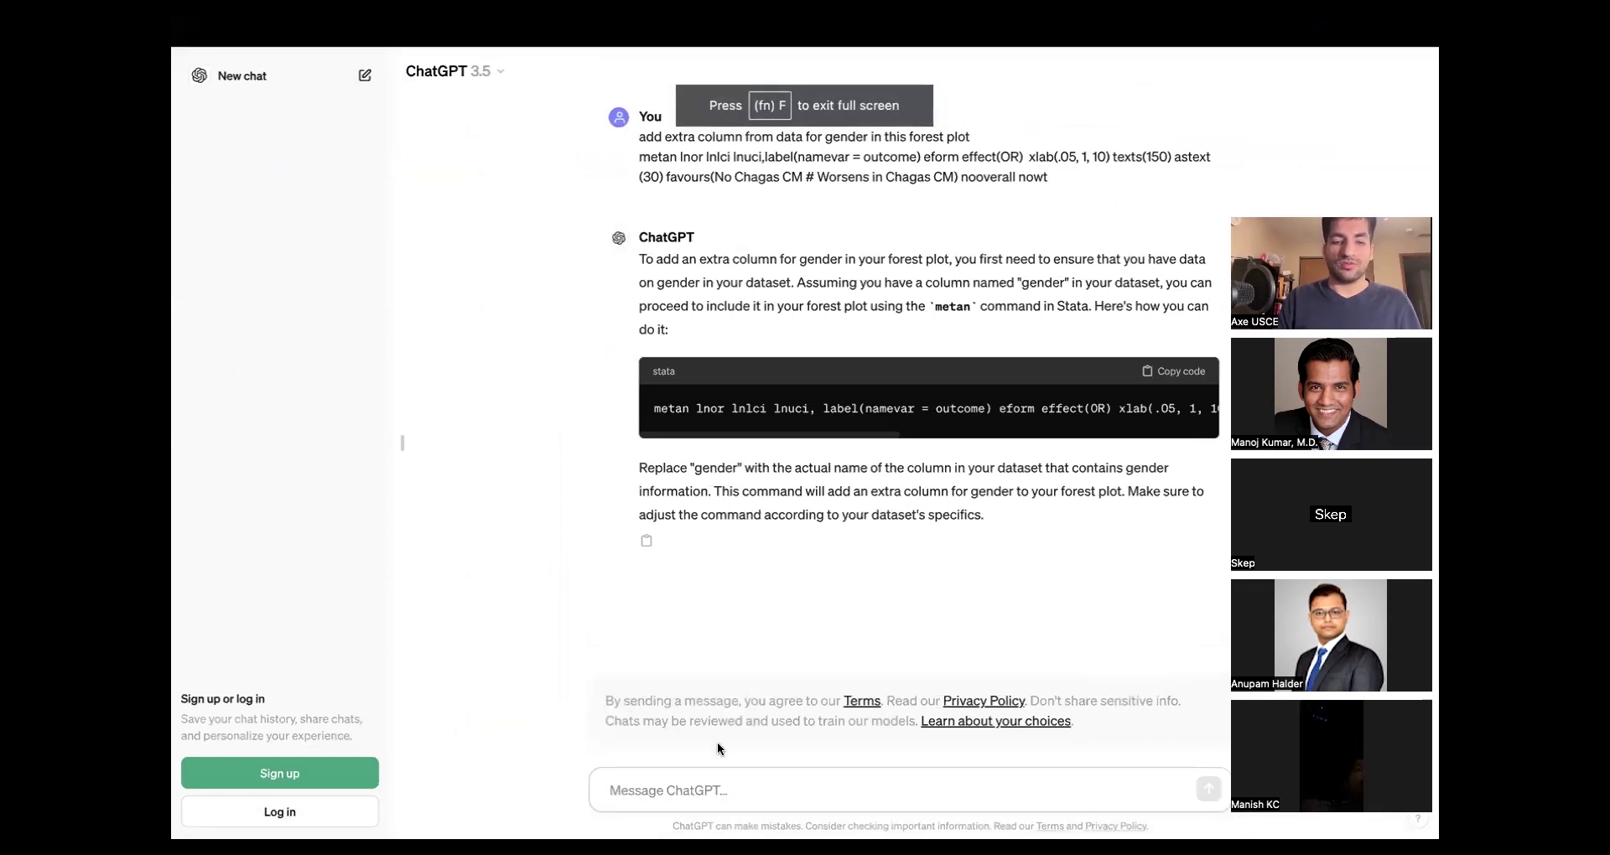
{"action": "type", "text": "addcol"}
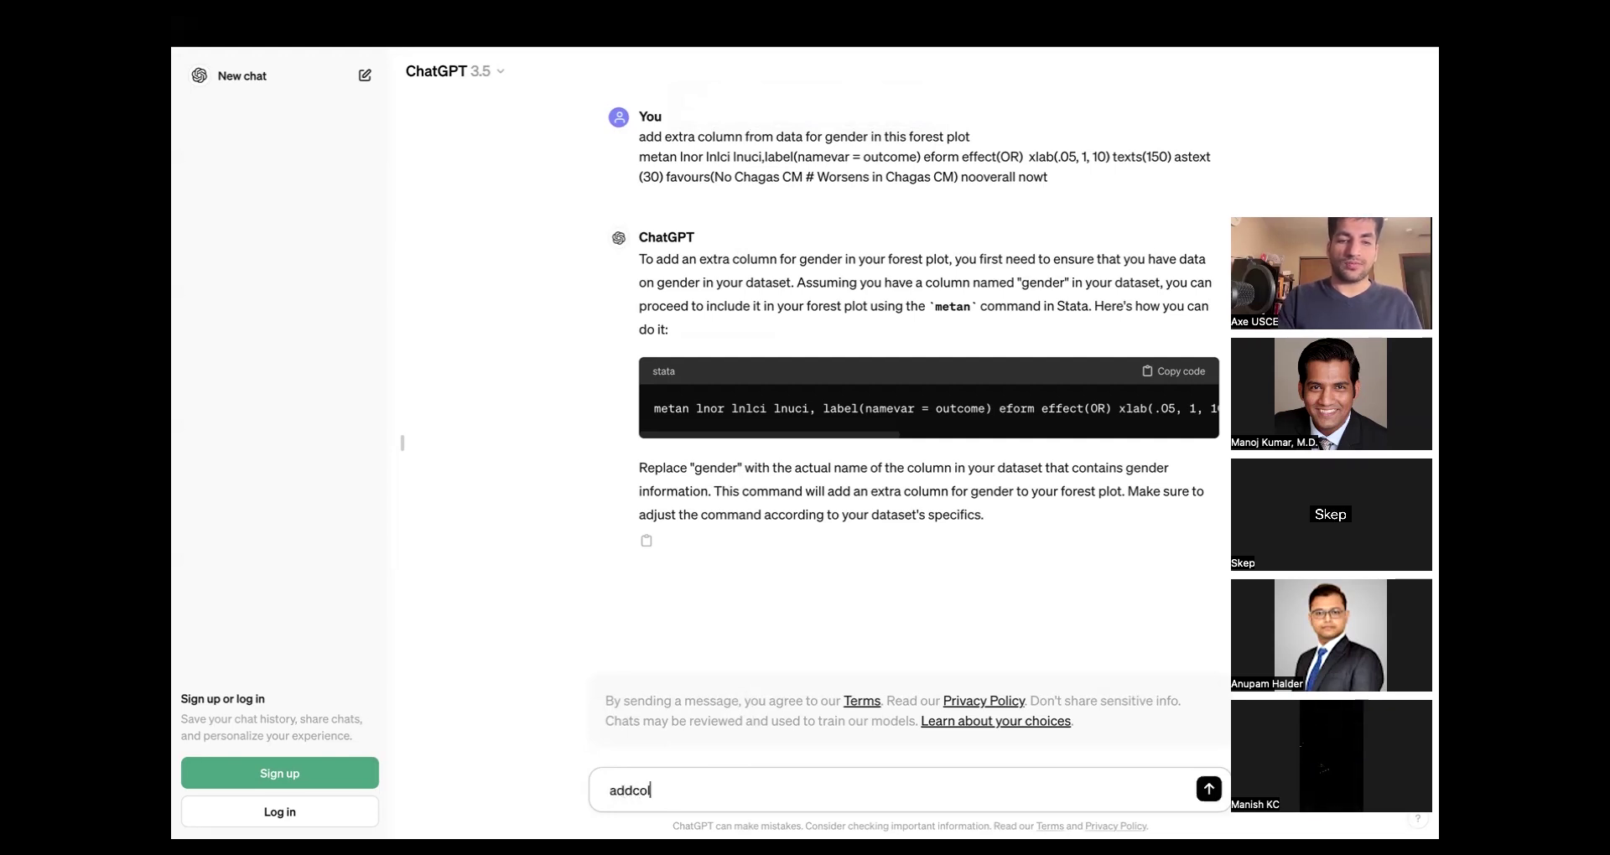
{"action": "type", "text": " is not found in metan"}
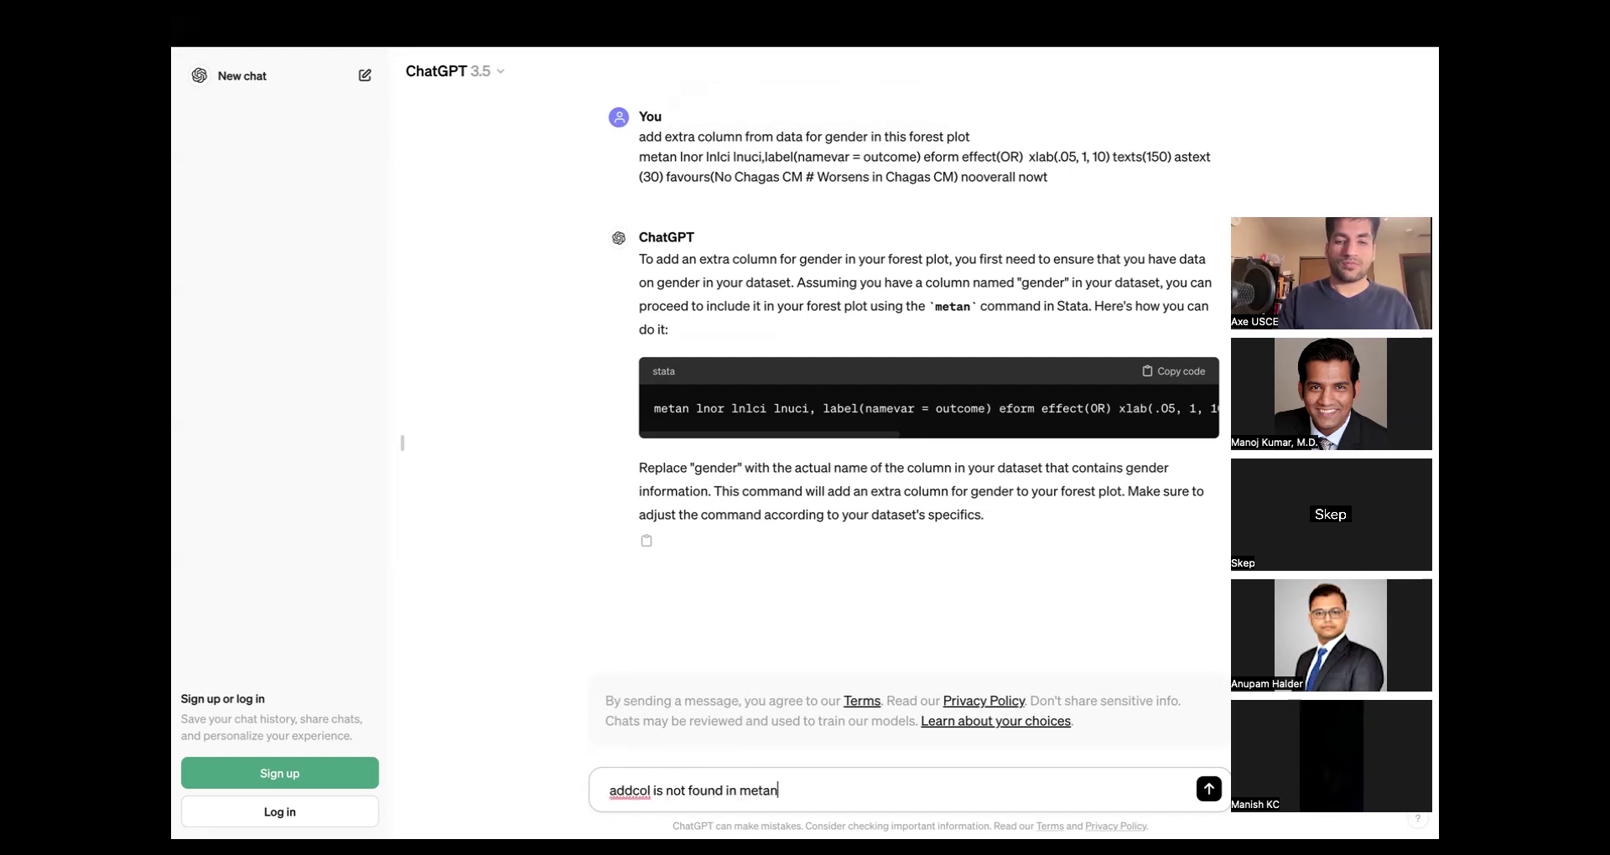
{"action": "key", "text": "Return"}
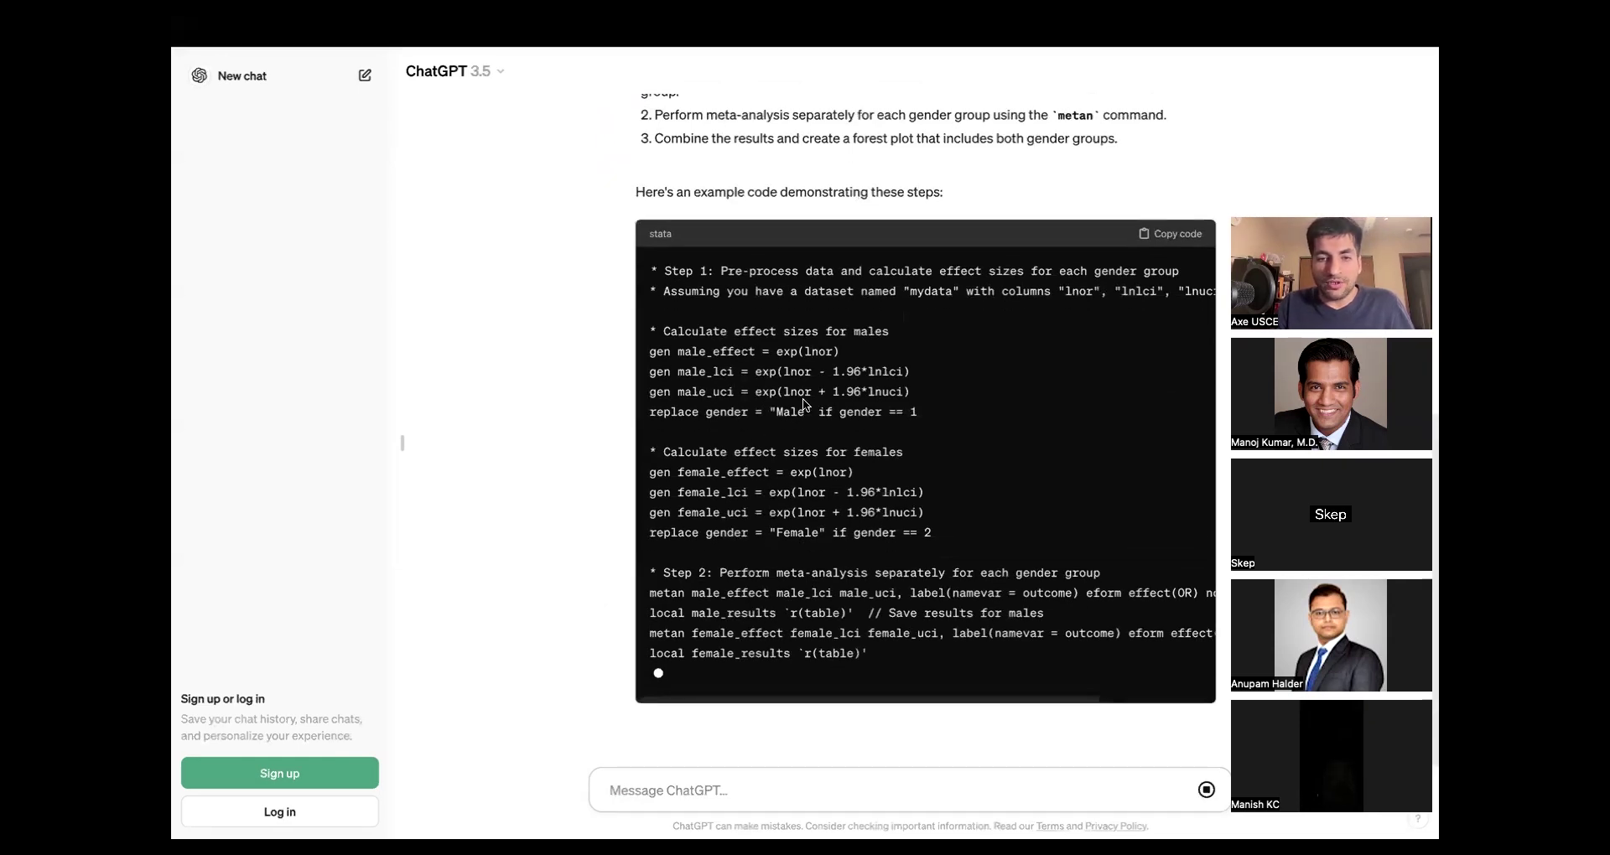
Exit Chrome's full screen, switch back to the main Stata window, and run help metan.
{"action": "mouse_move", "coordinate": [429, 28]}
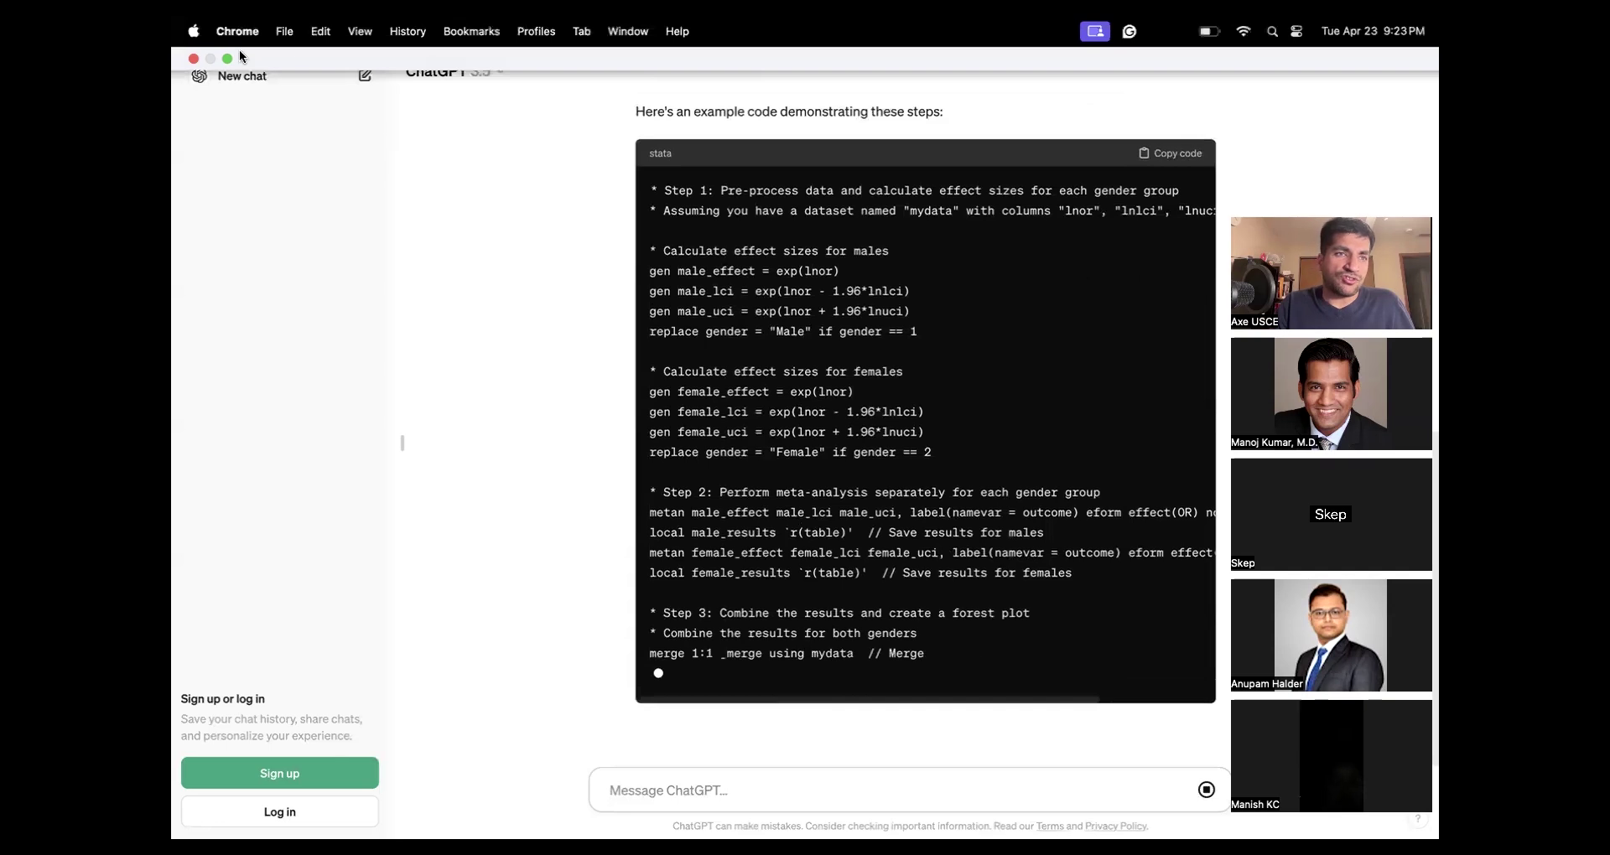
{"action": "left_click", "coordinate": [226, 58]}
{"action": "left_click", "coordinate": [228, 309]}
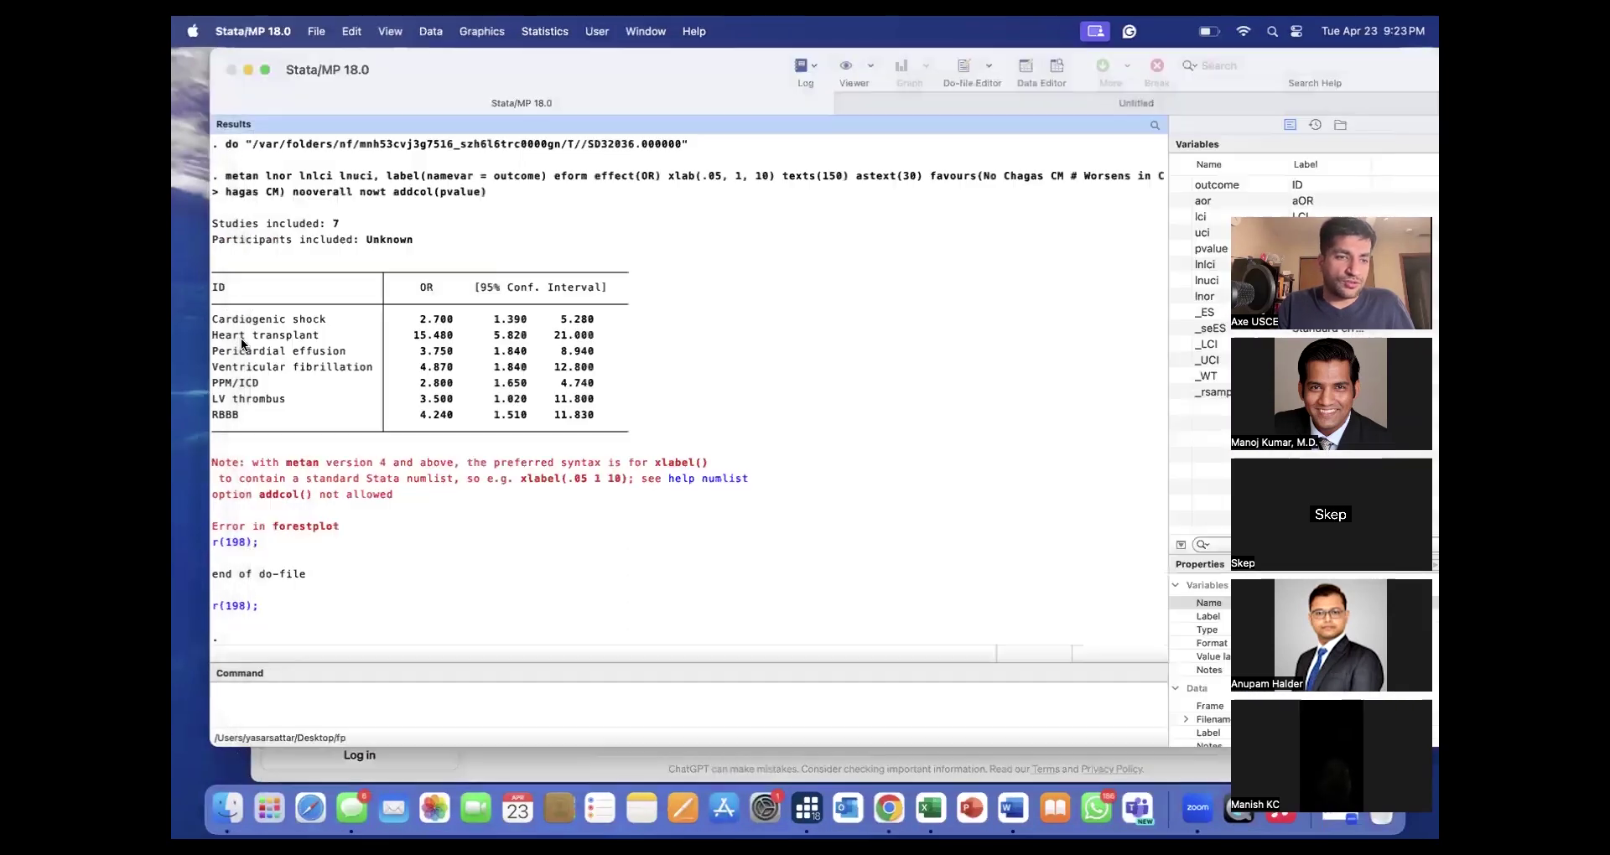
{"action": "left_click", "coordinate": [322, 694]}
{"action": "type", "text": "help metan"}
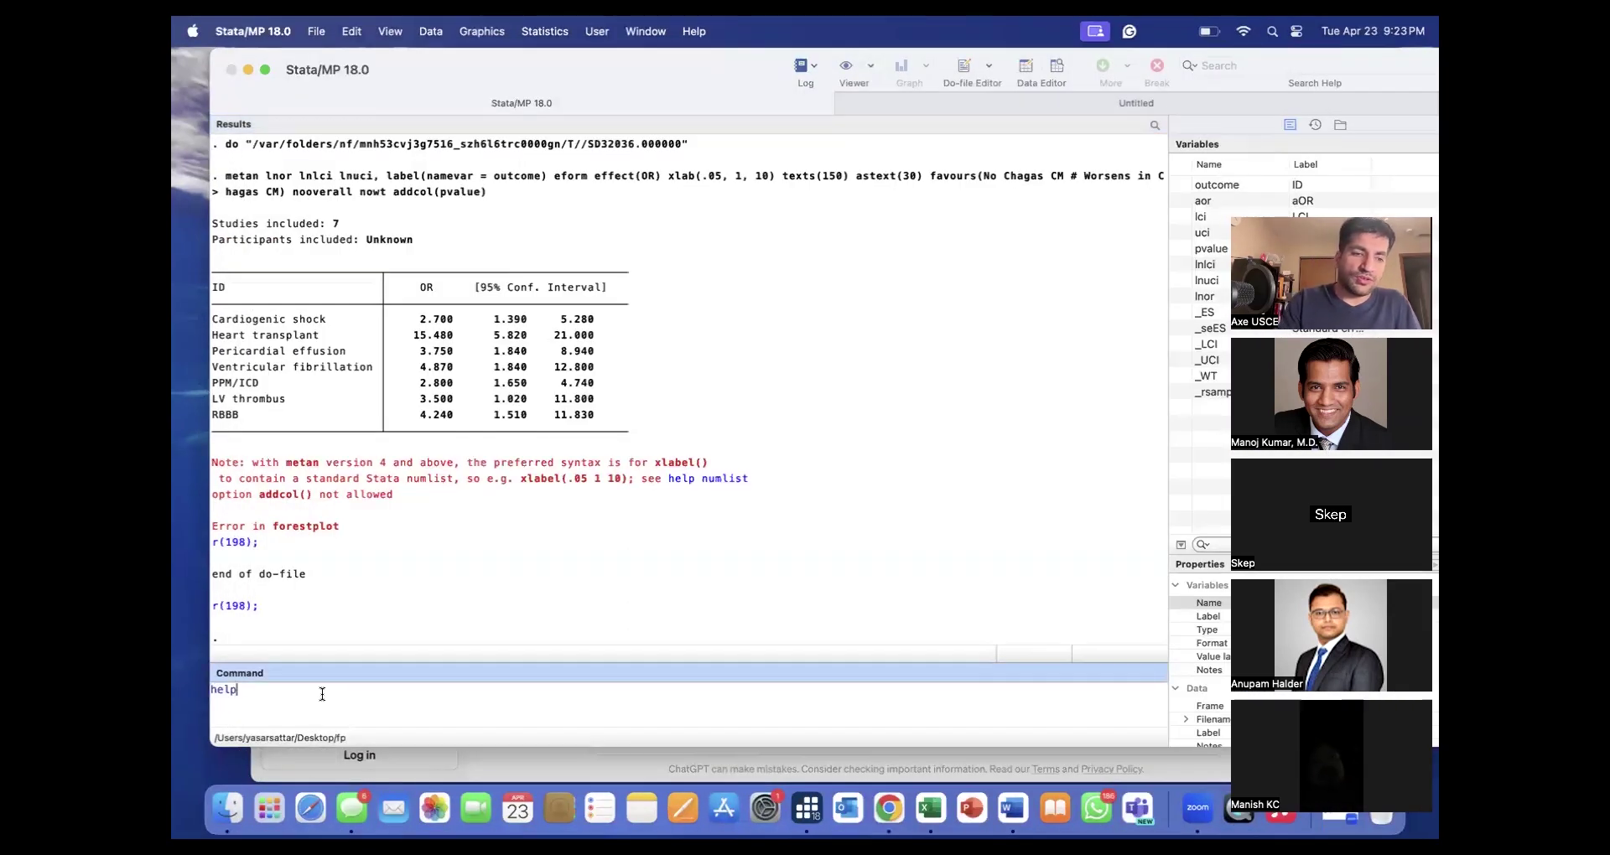
{"action": "key", "text": "Return"}
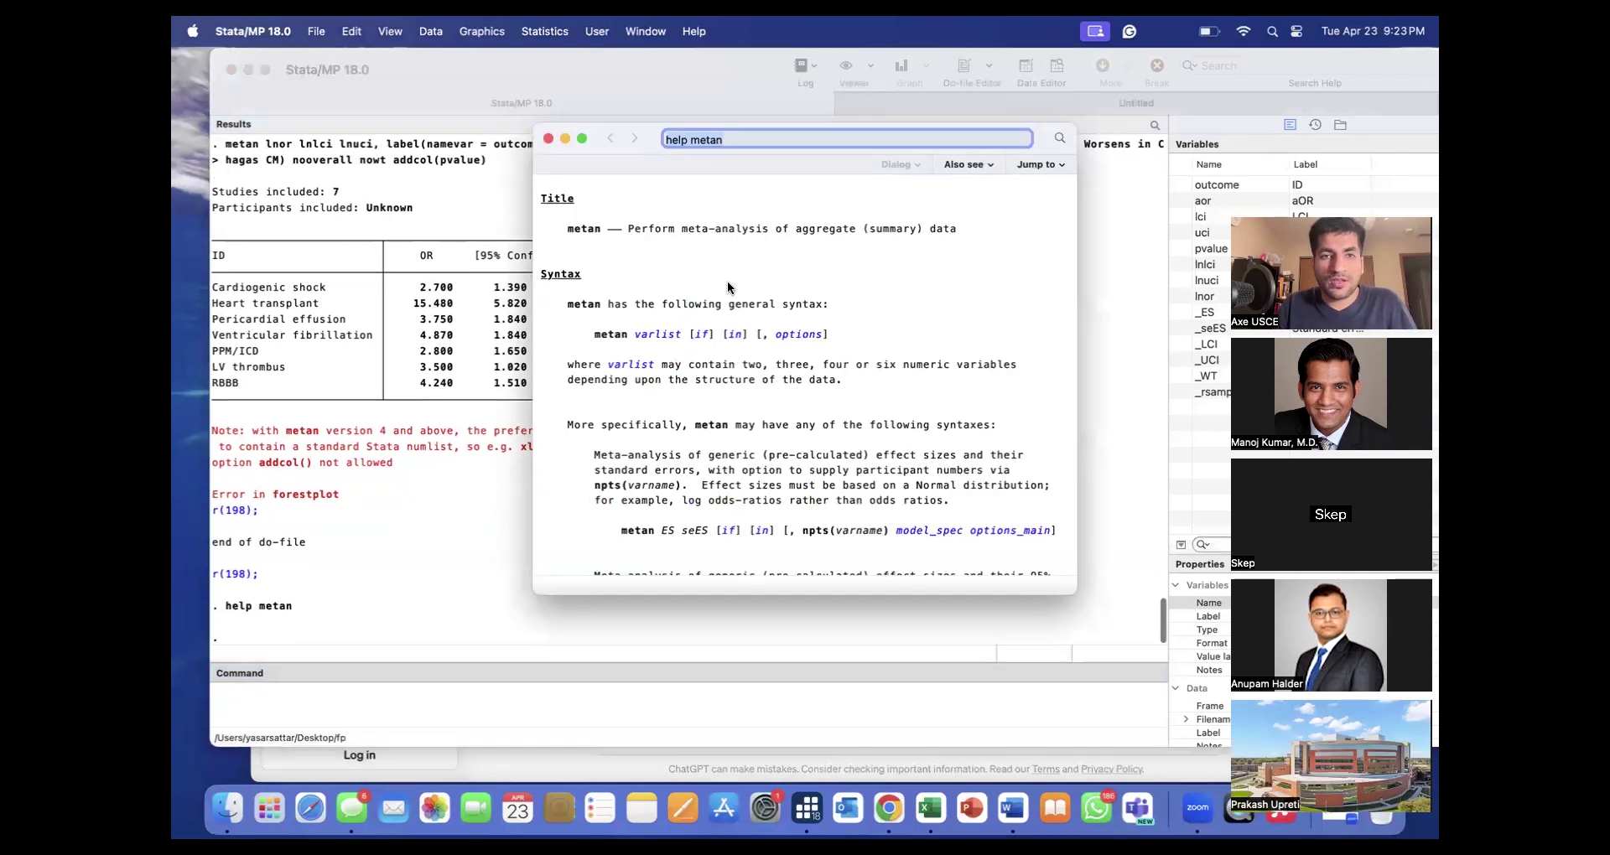
Move the metan help window aside, read through its examples for a data-column option, and highlight rcols(population) in the sort-by-year example.
{"action": "left_click_drag", "start_coordinate": [646, 139], "coordinate": [480, 308]}
{"action": "scroll", "coordinate": [591, 565], "scroll_direction": "down", "scroll_amount": 20}
{"action": "scroll", "coordinate": [591, 551], "scroll_direction": "down", "scroll_amount": 20}
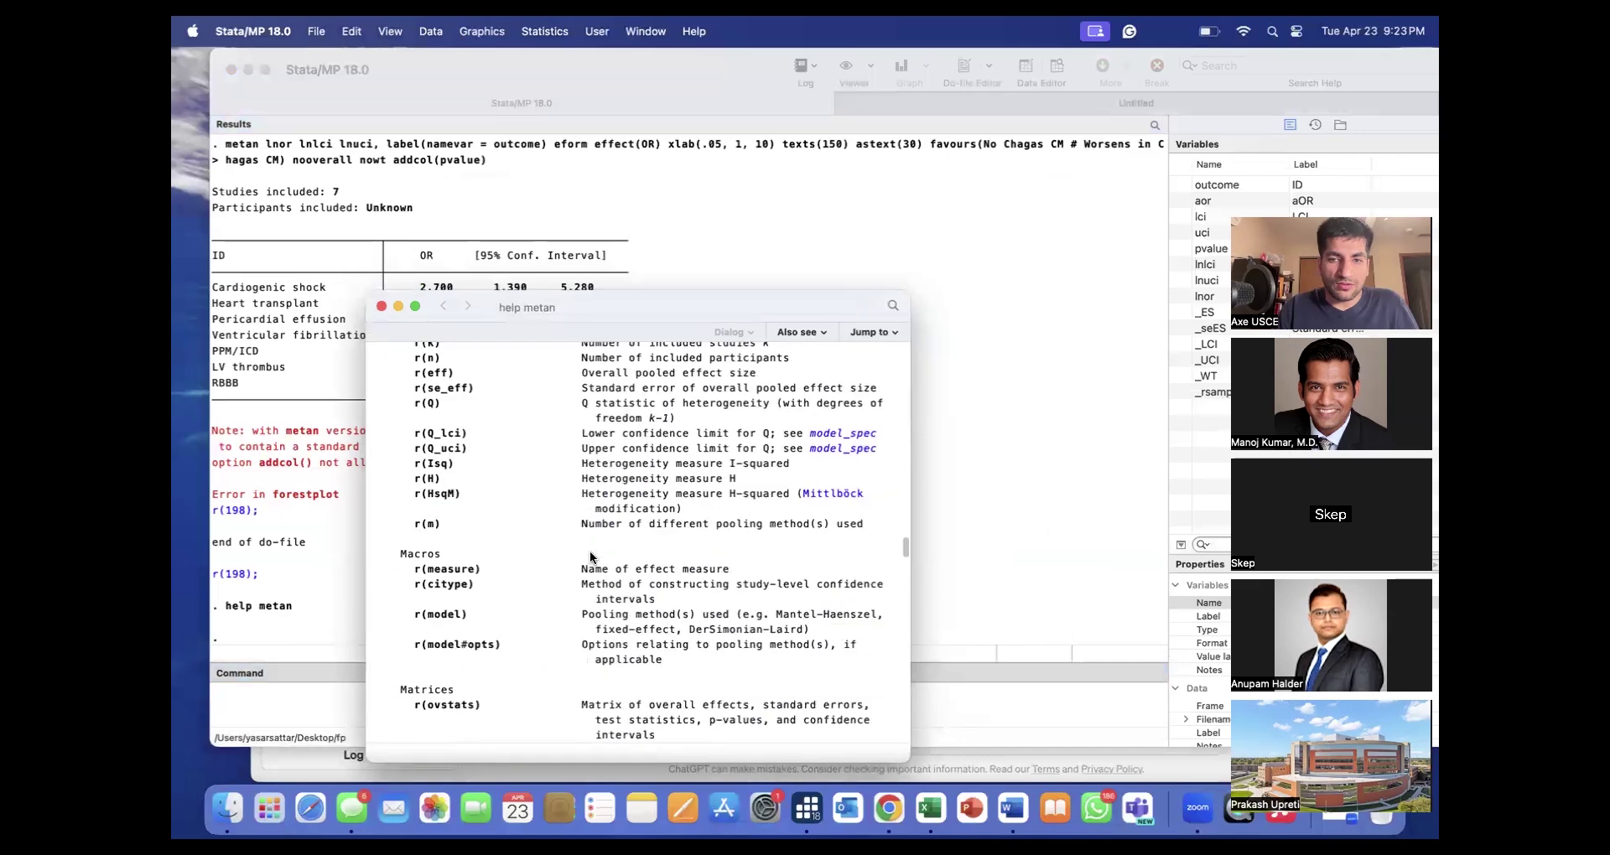
{"action": "scroll", "coordinate": [590, 551], "scroll_direction": "down", "scroll_amount": 5}
{"action": "scroll", "coordinate": [590, 550], "scroll_direction": "up", "scroll_amount": 7}
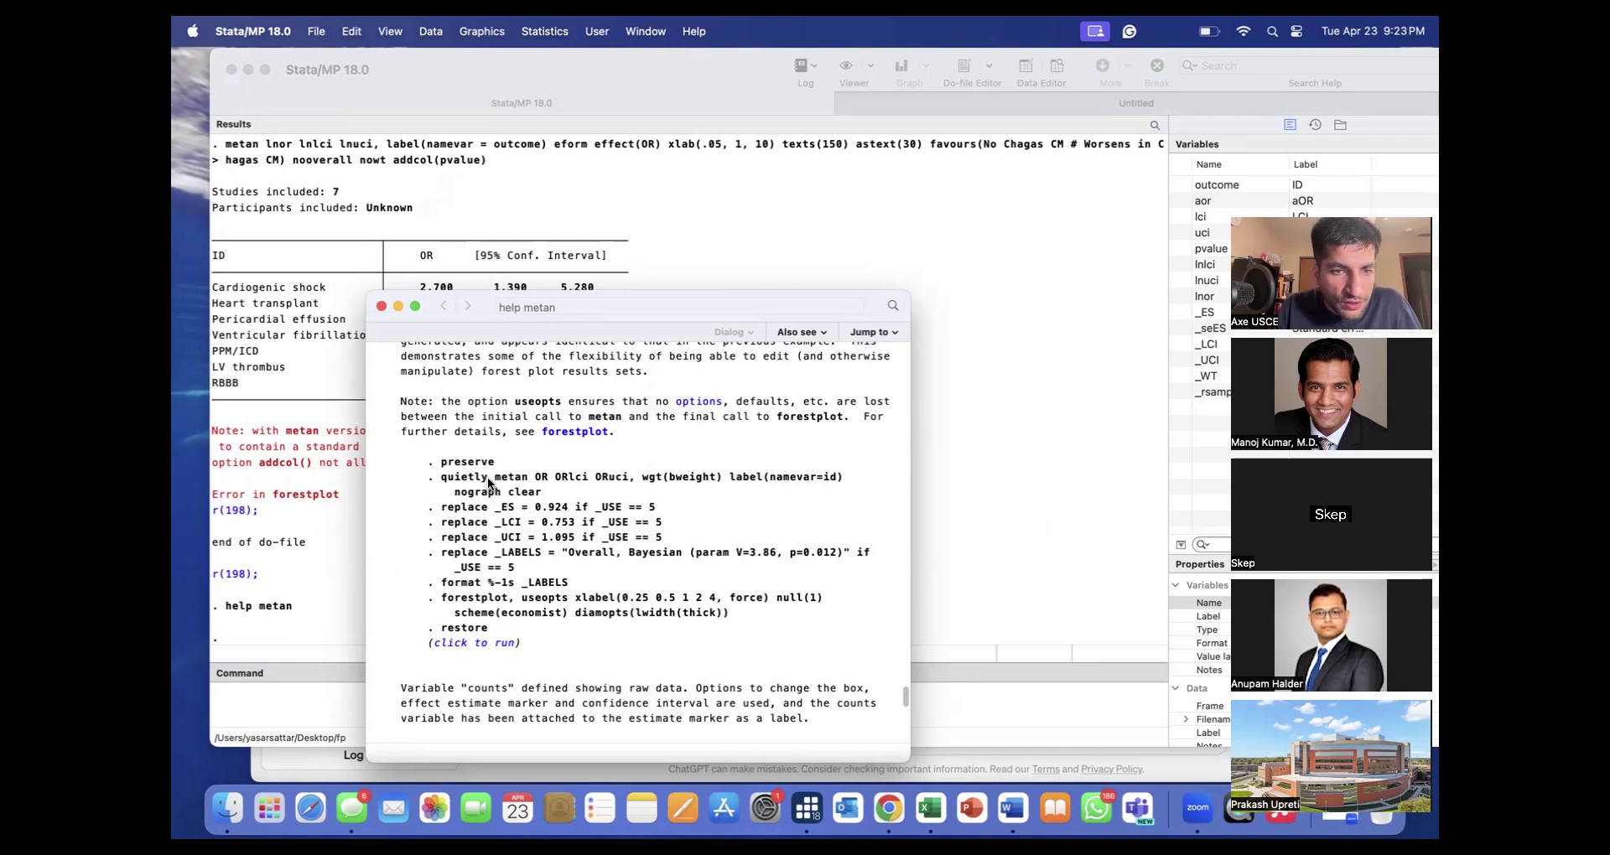
{"action": "scroll", "coordinate": [563, 507], "scroll_direction": "down", "scroll_amount": 2}
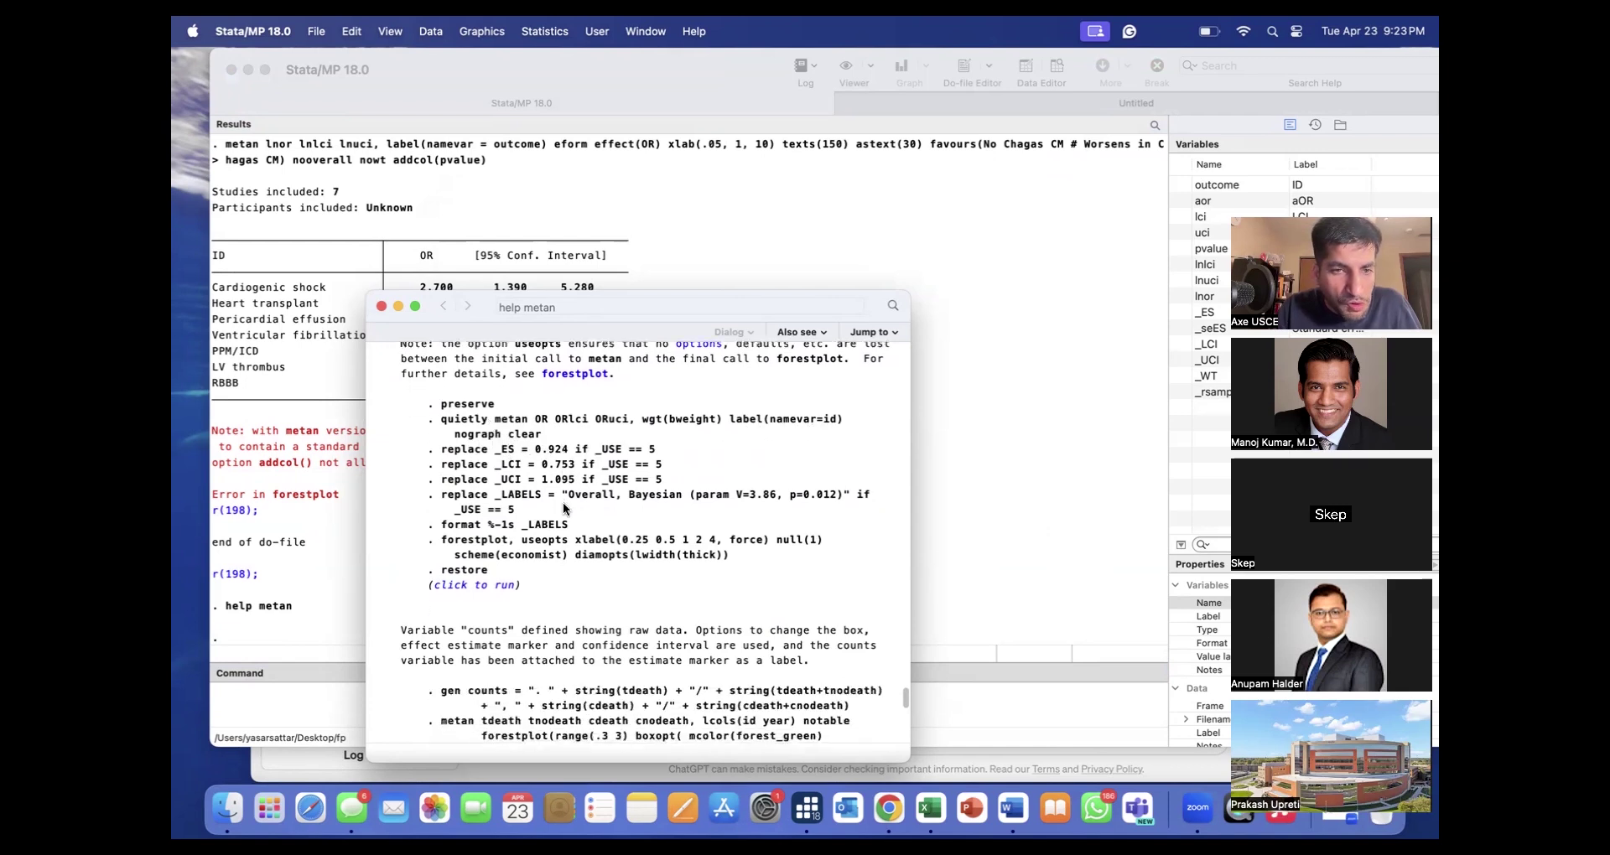
{"action": "scroll", "coordinate": [562, 502], "scroll_direction": "down", "scroll_amount": 1}
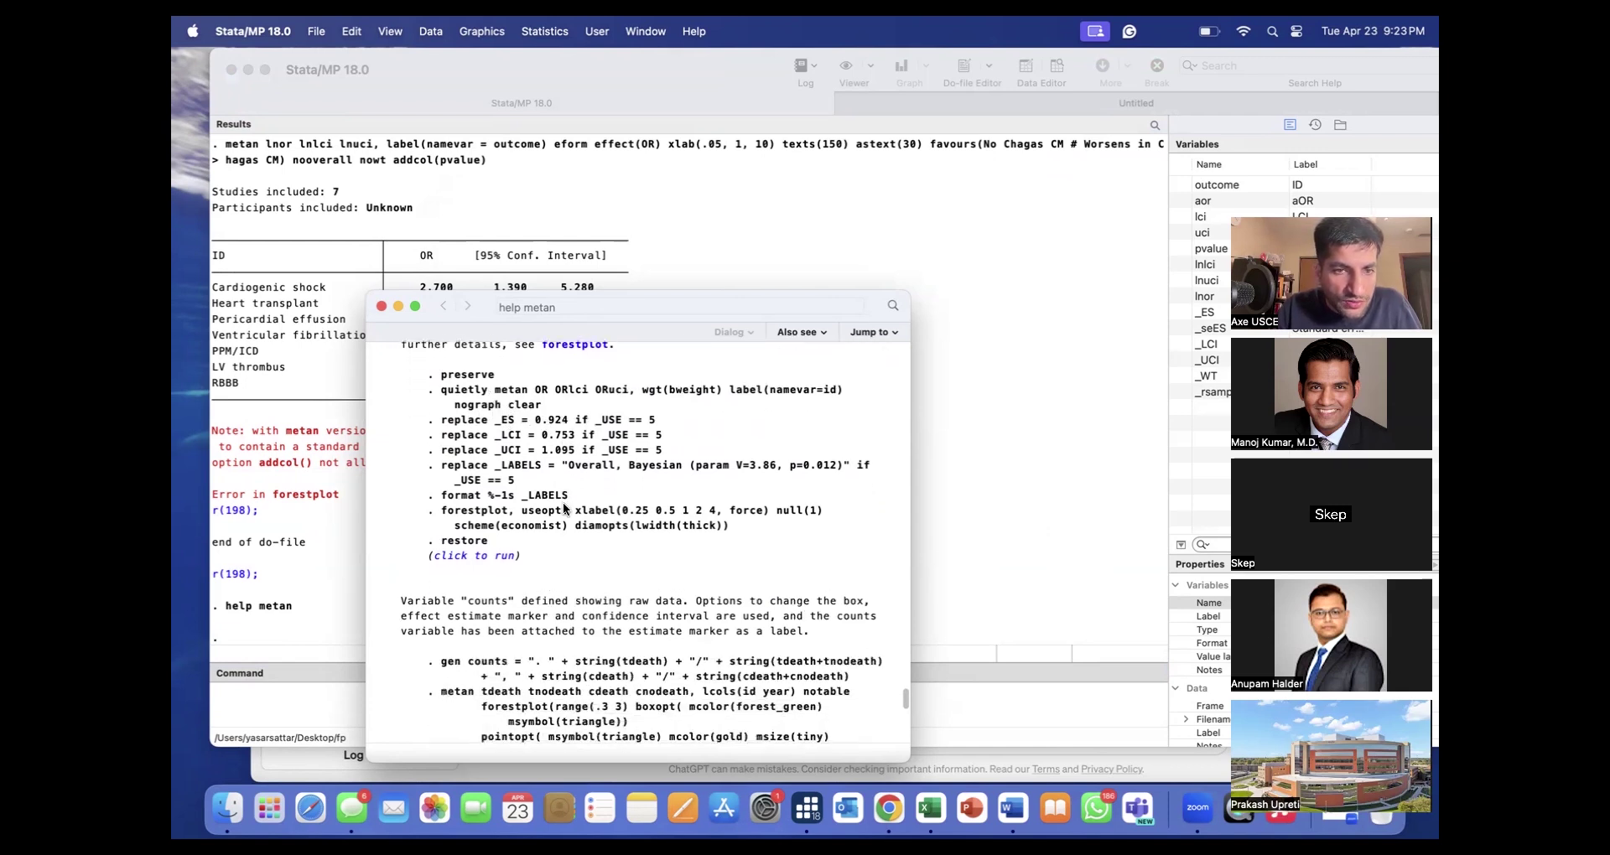
{"action": "scroll", "coordinate": [562, 501], "scroll_direction": "down", "scroll_amount": 1}
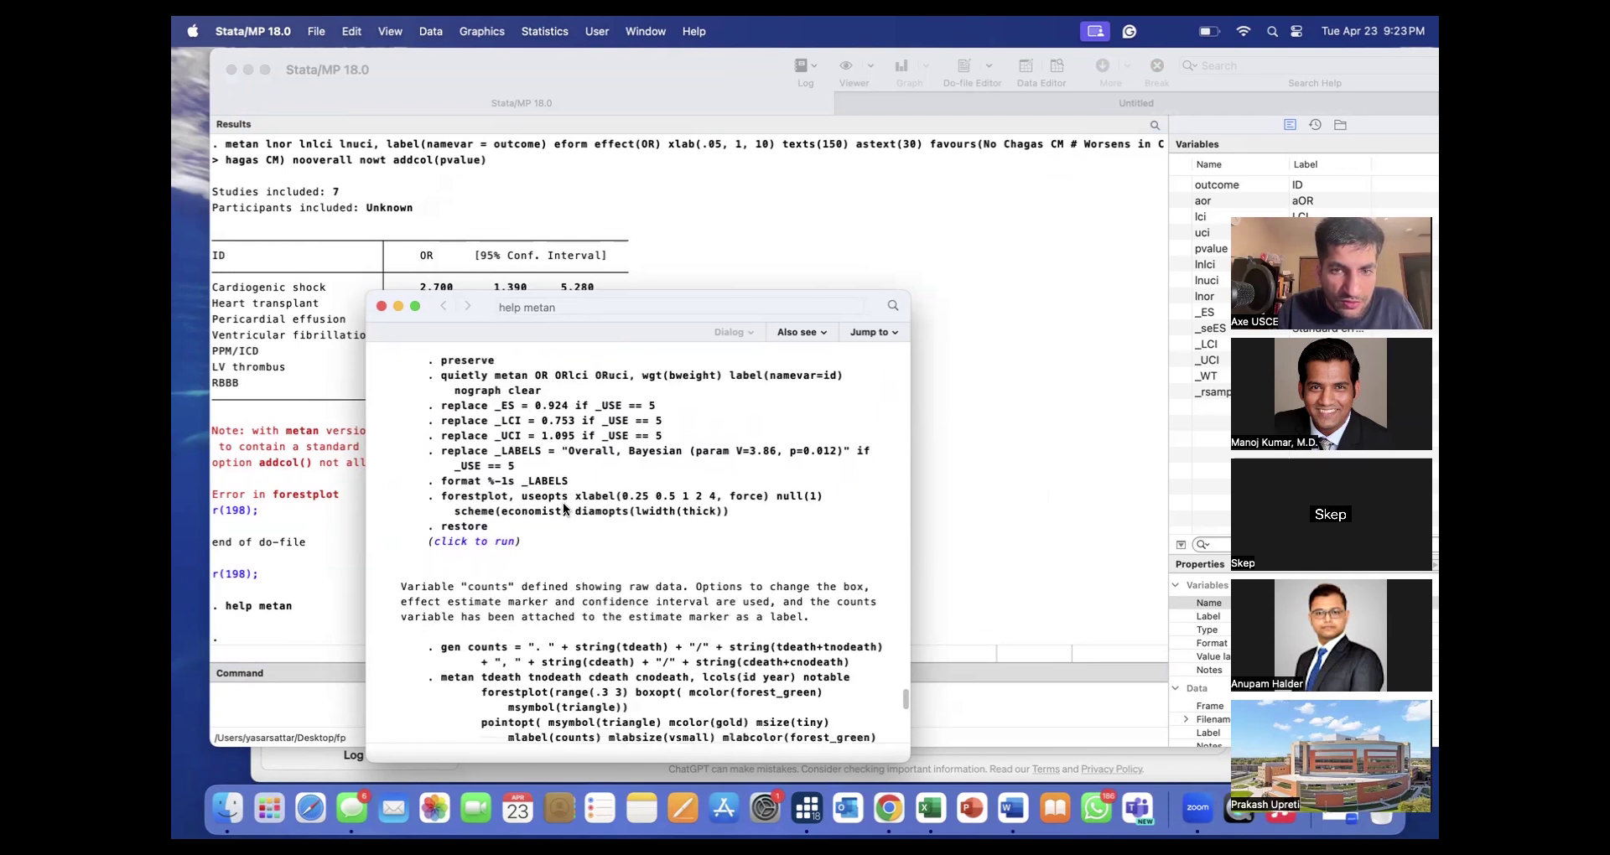
{"action": "scroll", "coordinate": [562, 502], "scroll_direction": "down", "scroll_amount": 6}
{"action": "scroll", "coordinate": [562, 503], "scroll_direction": "down", "scroll_amount": 6}
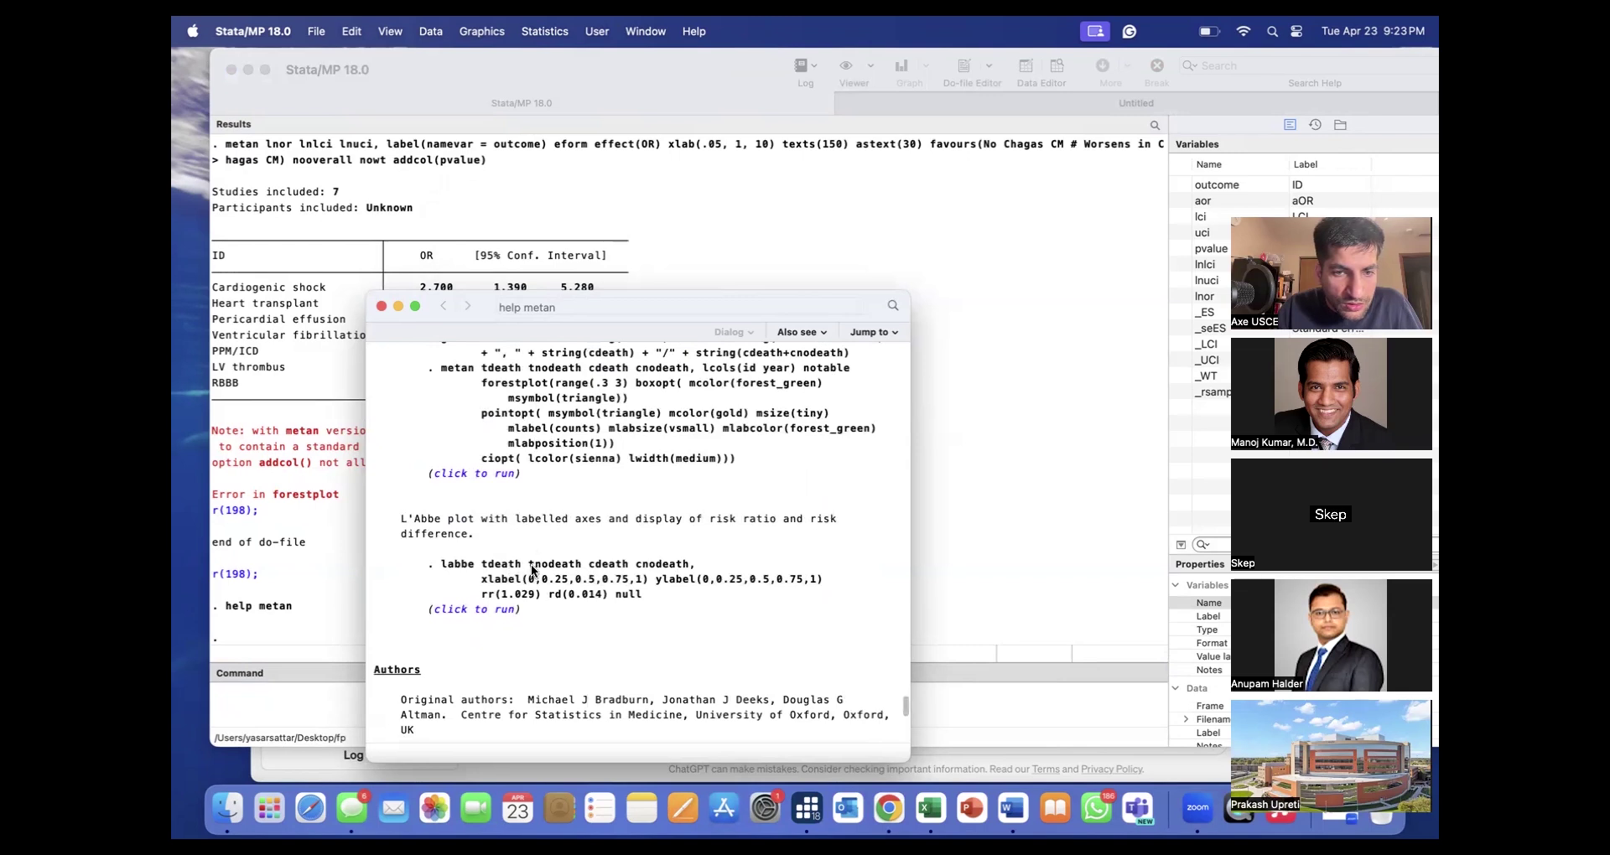
{"action": "scroll", "coordinate": [560, 579], "scroll_direction": "down", "scroll_amount": 6}
{"action": "scroll", "coordinate": [560, 580], "scroll_direction": "up", "scroll_amount": 18}
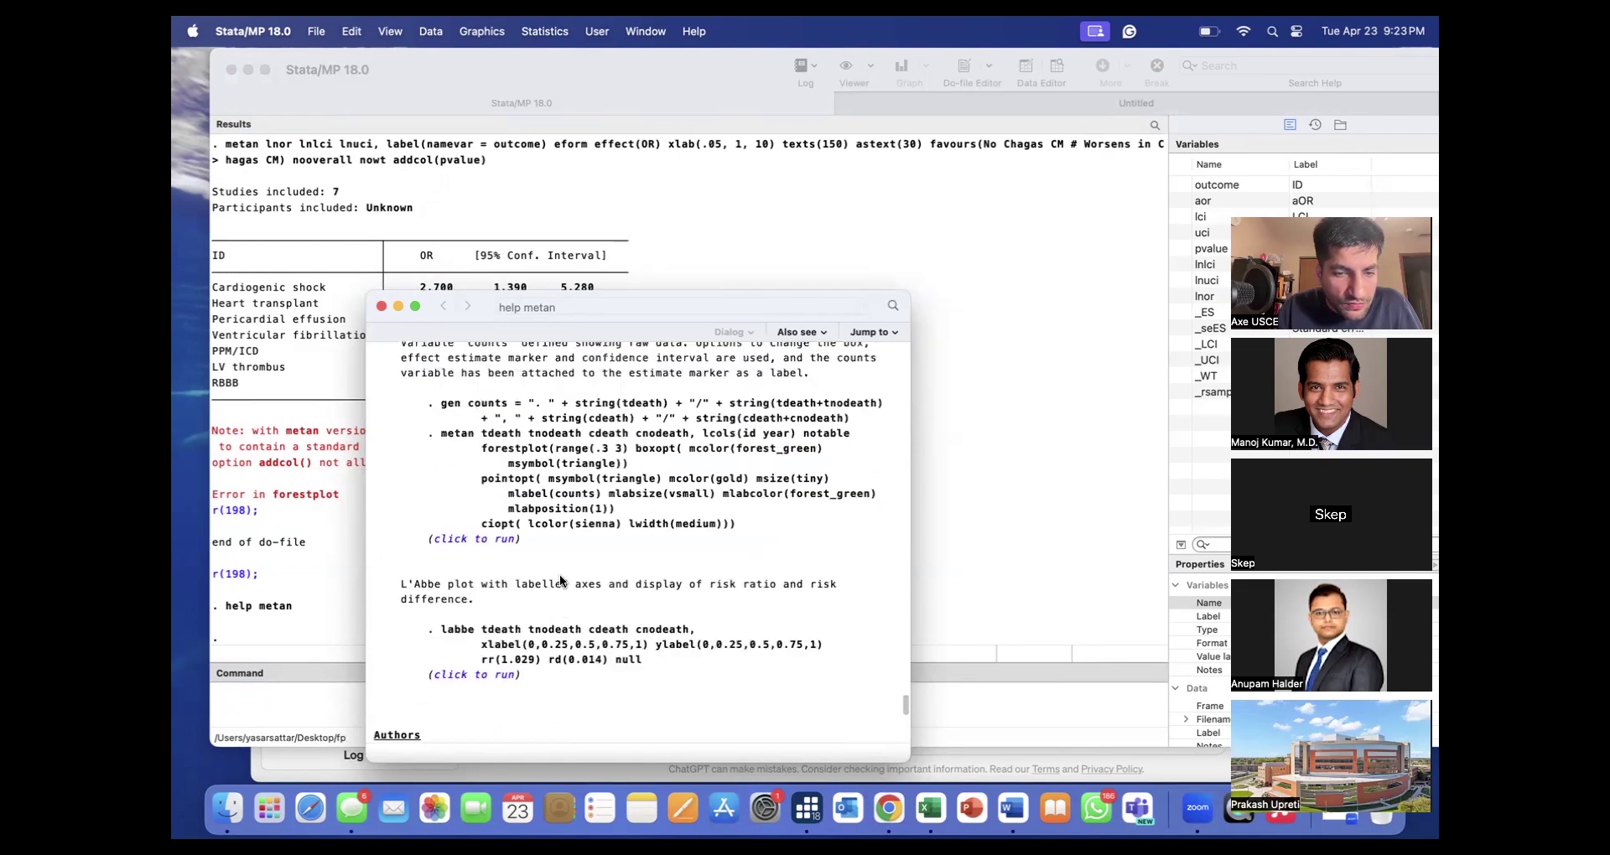
{"action": "scroll", "coordinate": [560, 579], "scroll_direction": "up", "scroll_amount": 10}
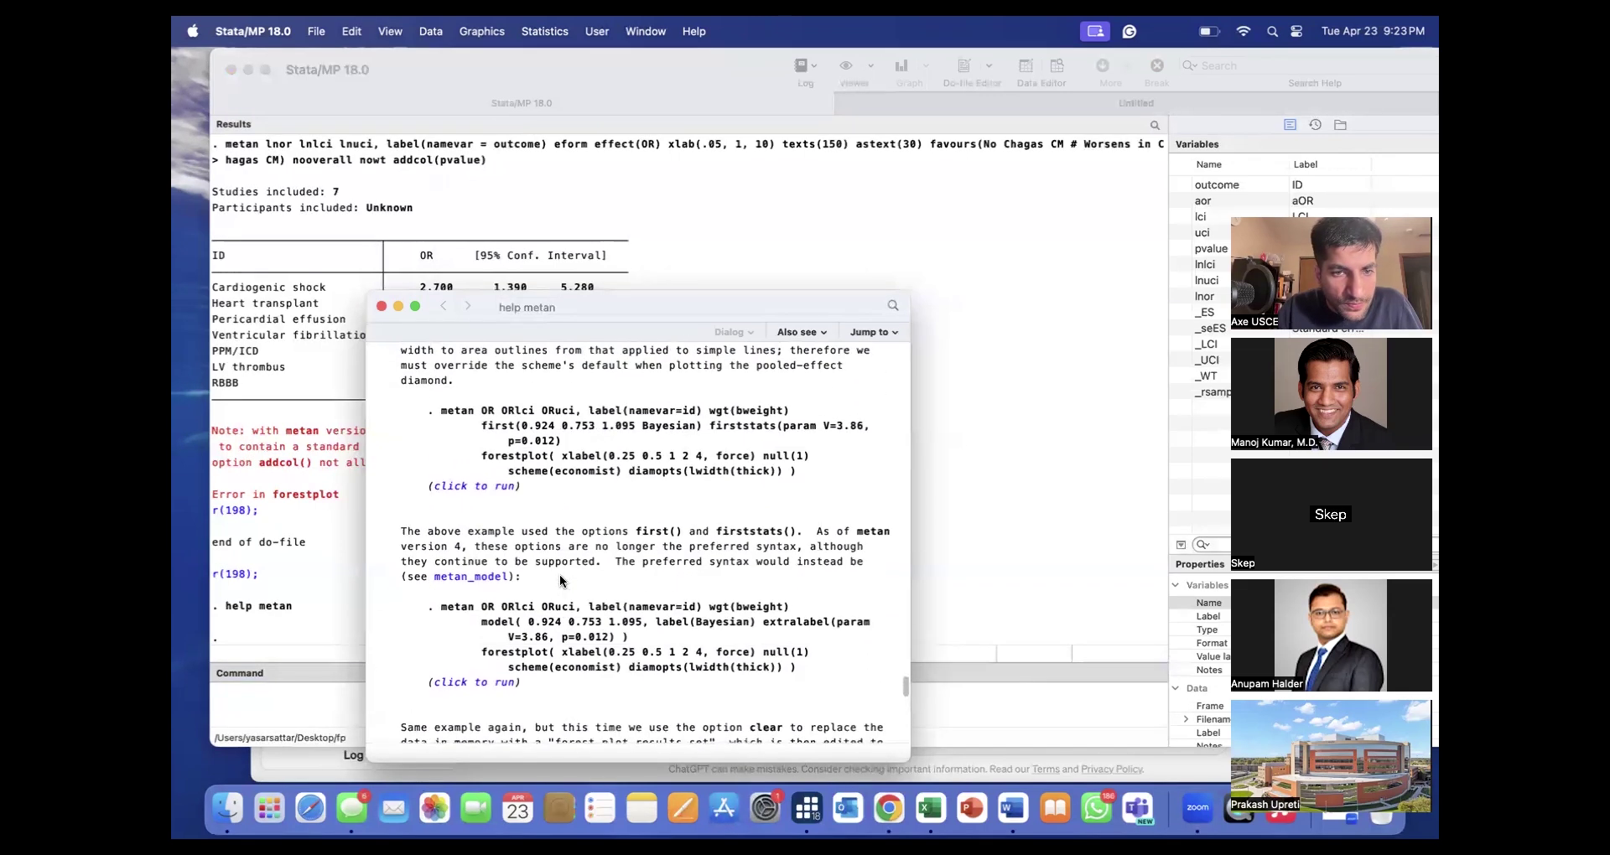
{"action": "scroll", "coordinate": [560, 579], "scroll_direction": "up", "scroll_amount": 8}
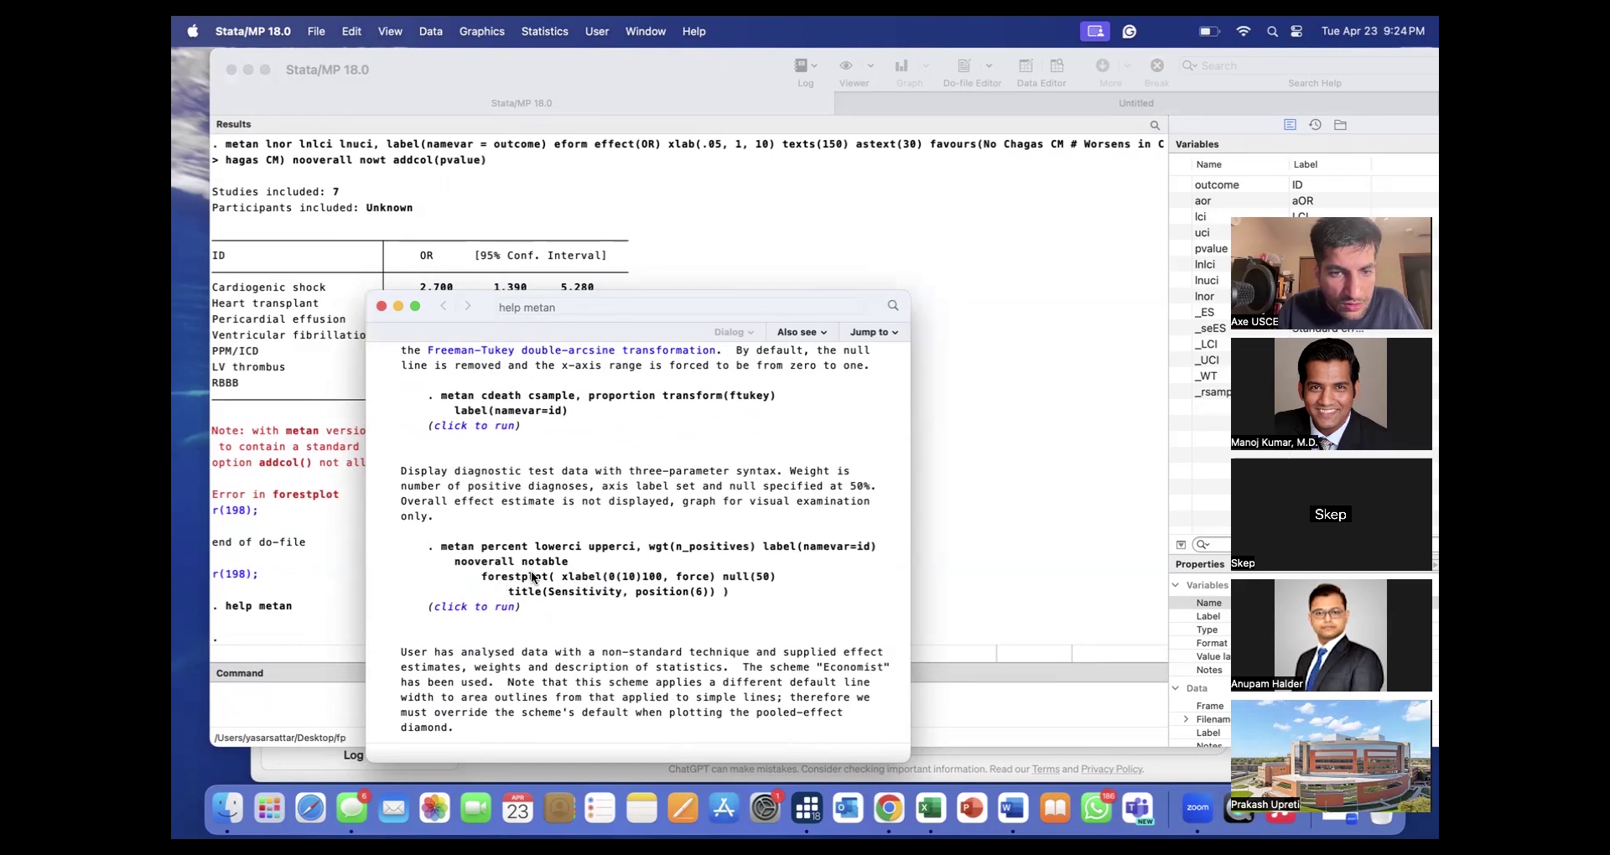
{"action": "scroll", "coordinate": [535, 571], "scroll_direction": "up", "scroll_amount": 2}
{"action": "scroll", "coordinate": [535, 571], "scroll_direction": "up", "scroll_amount": 5}
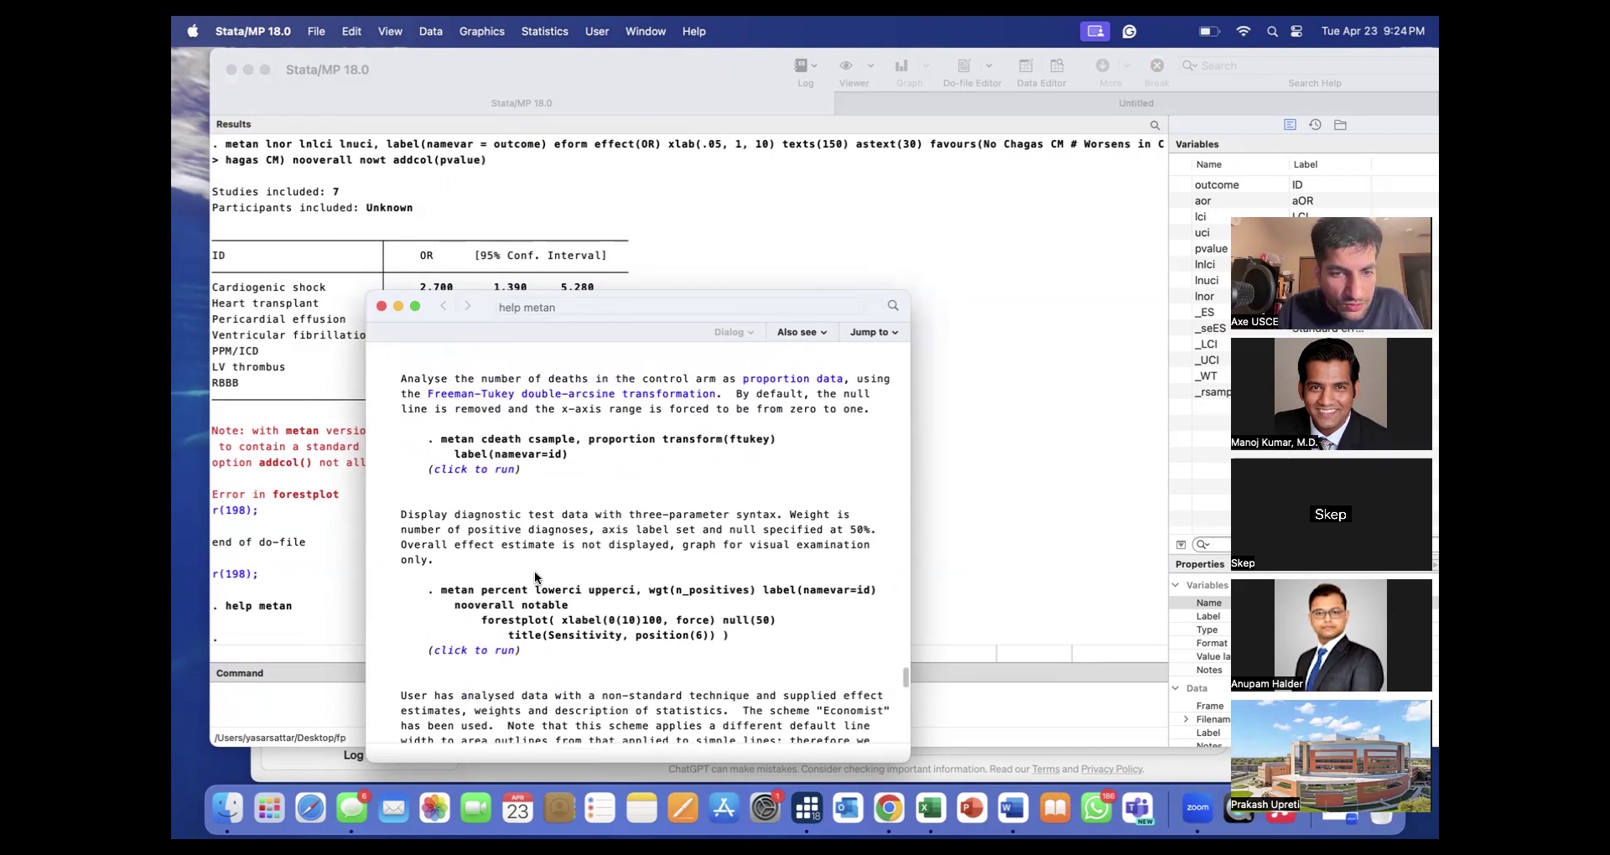
{"action": "scroll", "coordinate": [535, 570], "scroll_direction": "up", "scroll_amount": 8}
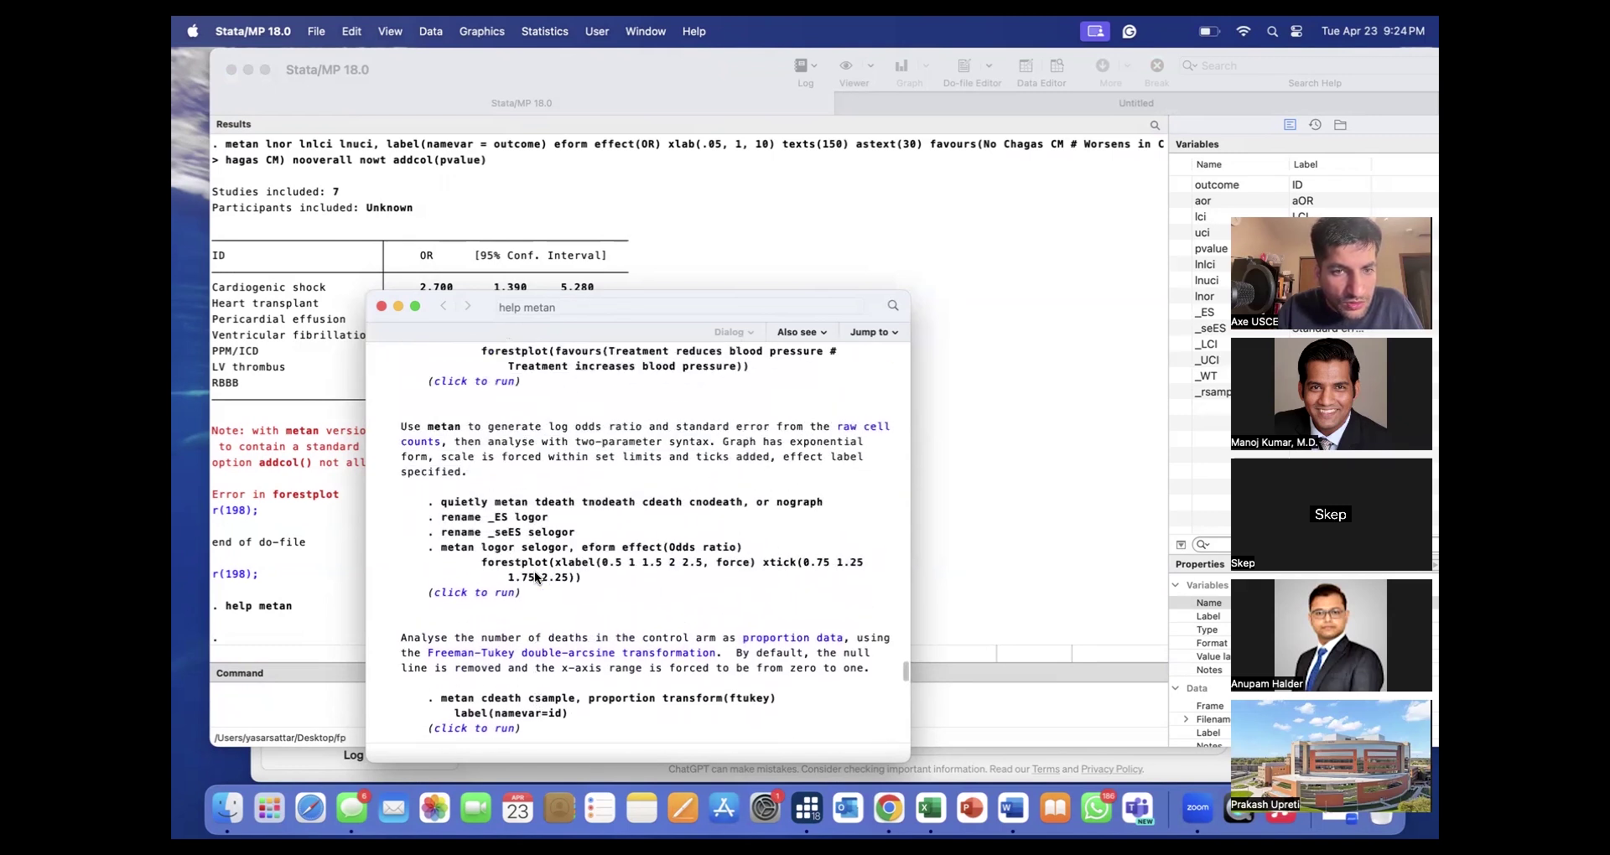
{"action": "scroll", "coordinate": [535, 571], "scroll_direction": "up", "scroll_amount": 4}
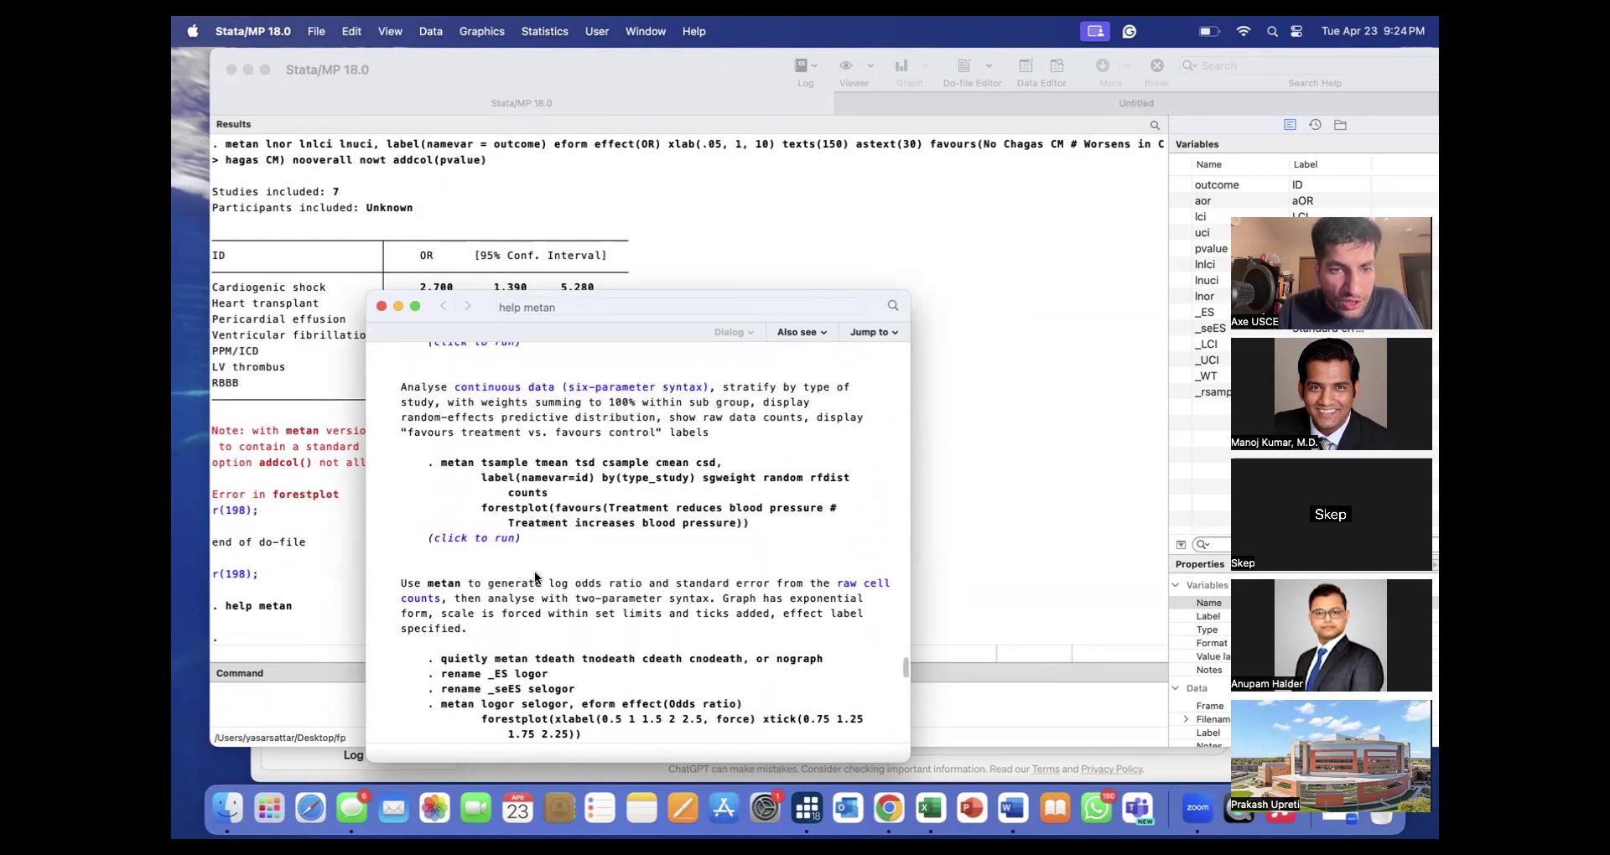
{"action": "scroll", "coordinate": [535, 571], "scroll_direction": "up", "scroll_amount": 1}
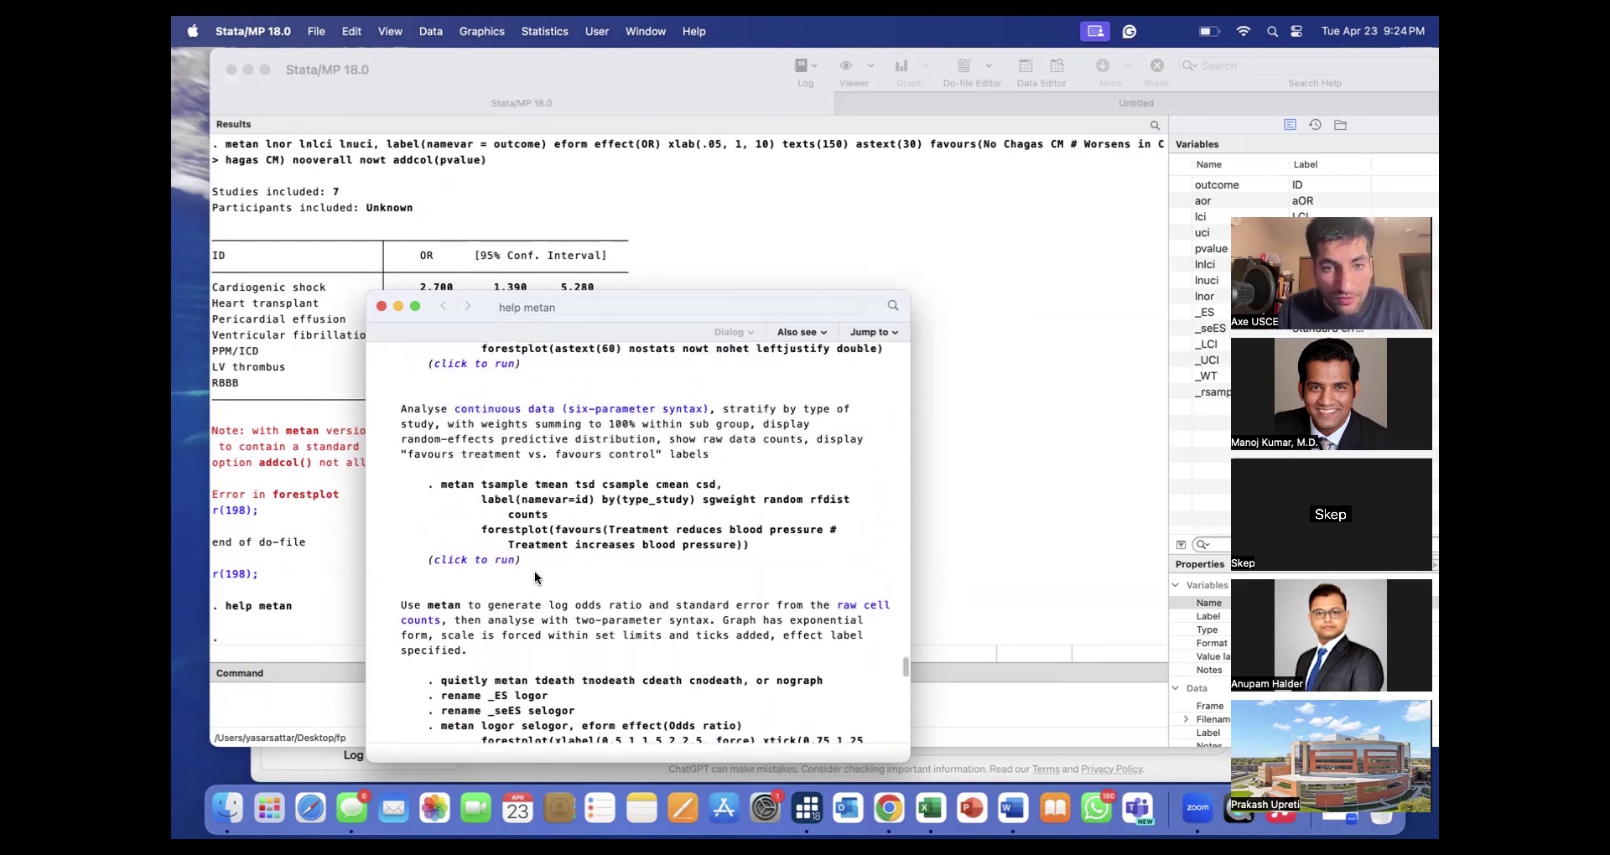
{"action": "scroll", "coordinate": [535, 570], "scroll_direction": "up", "scroll_amount": 1}
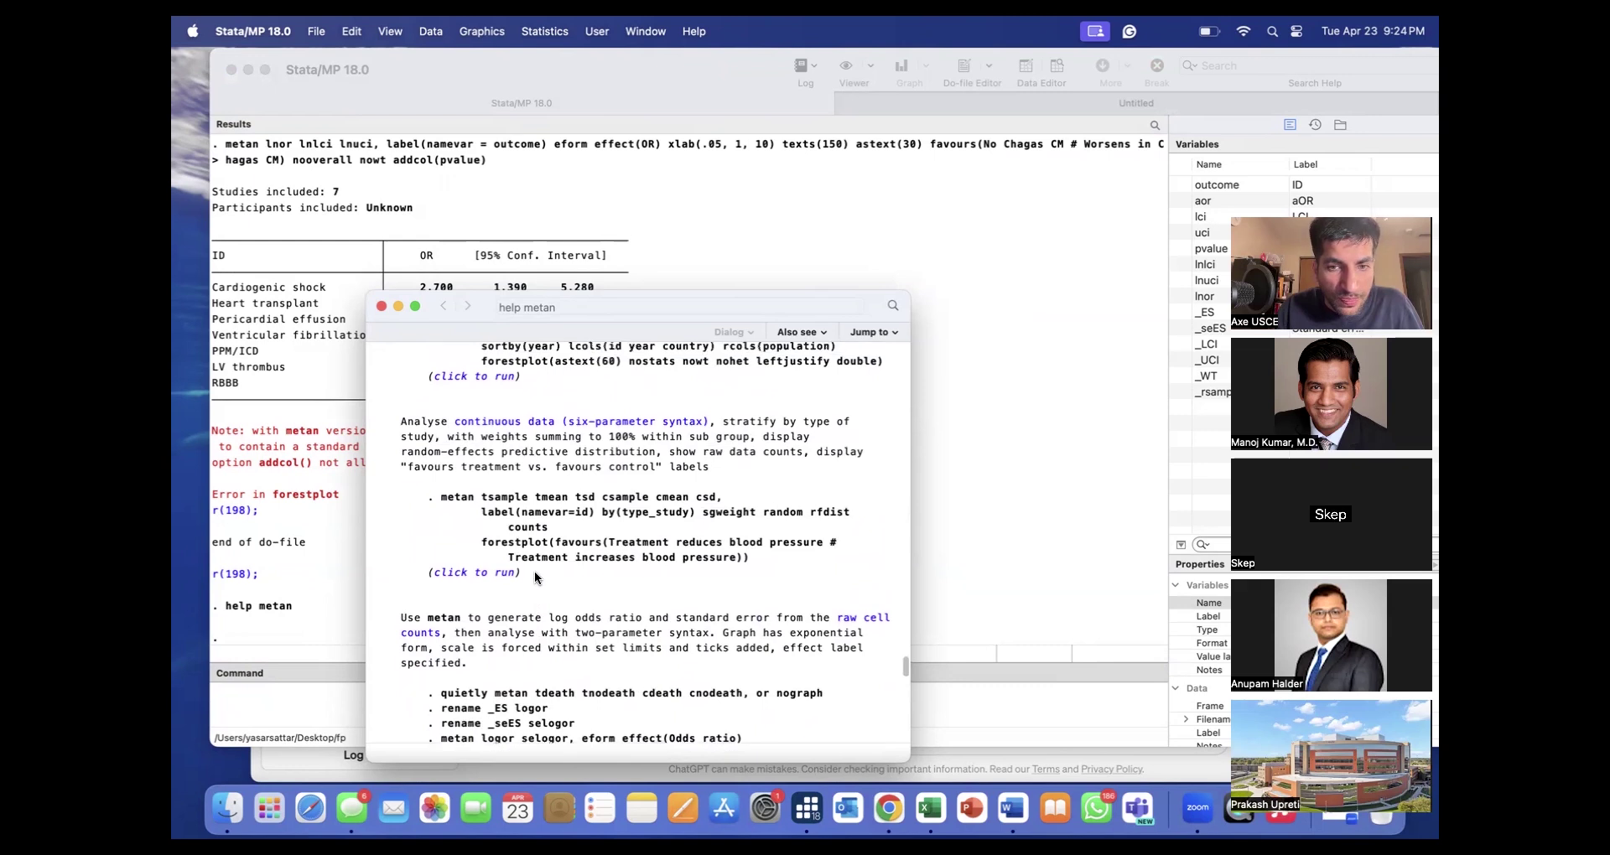
{"action": "scroll", "coordinate": [535, 577], "scroll_direction": "up", "scroll_amount": 7}
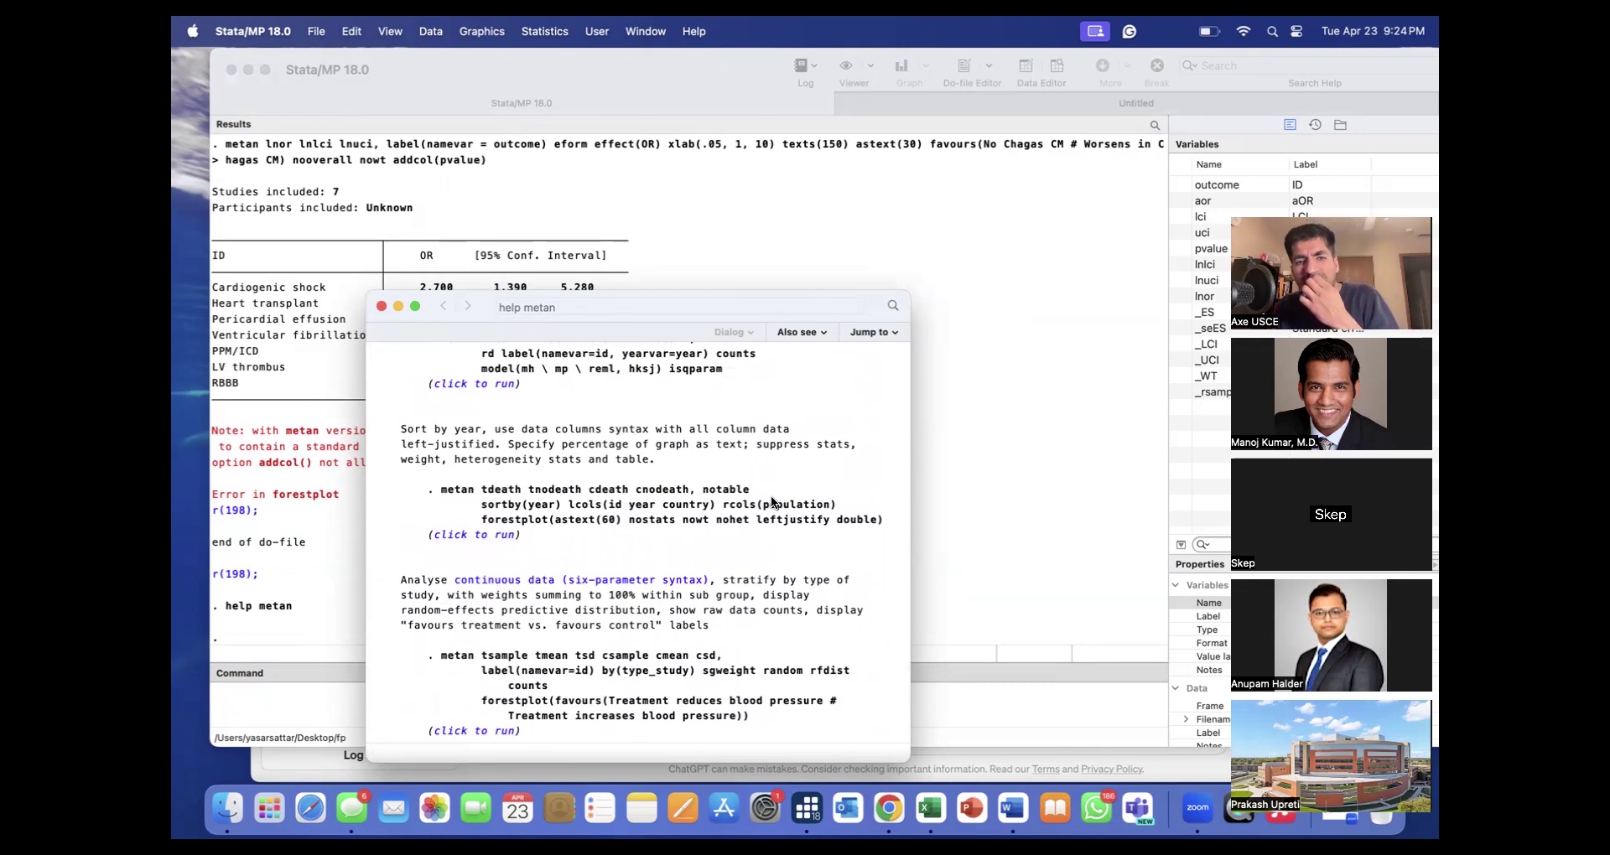
{"action": "left_click_drag", "start_coordinate": [837, 505], "coordinate": [726, 505]}
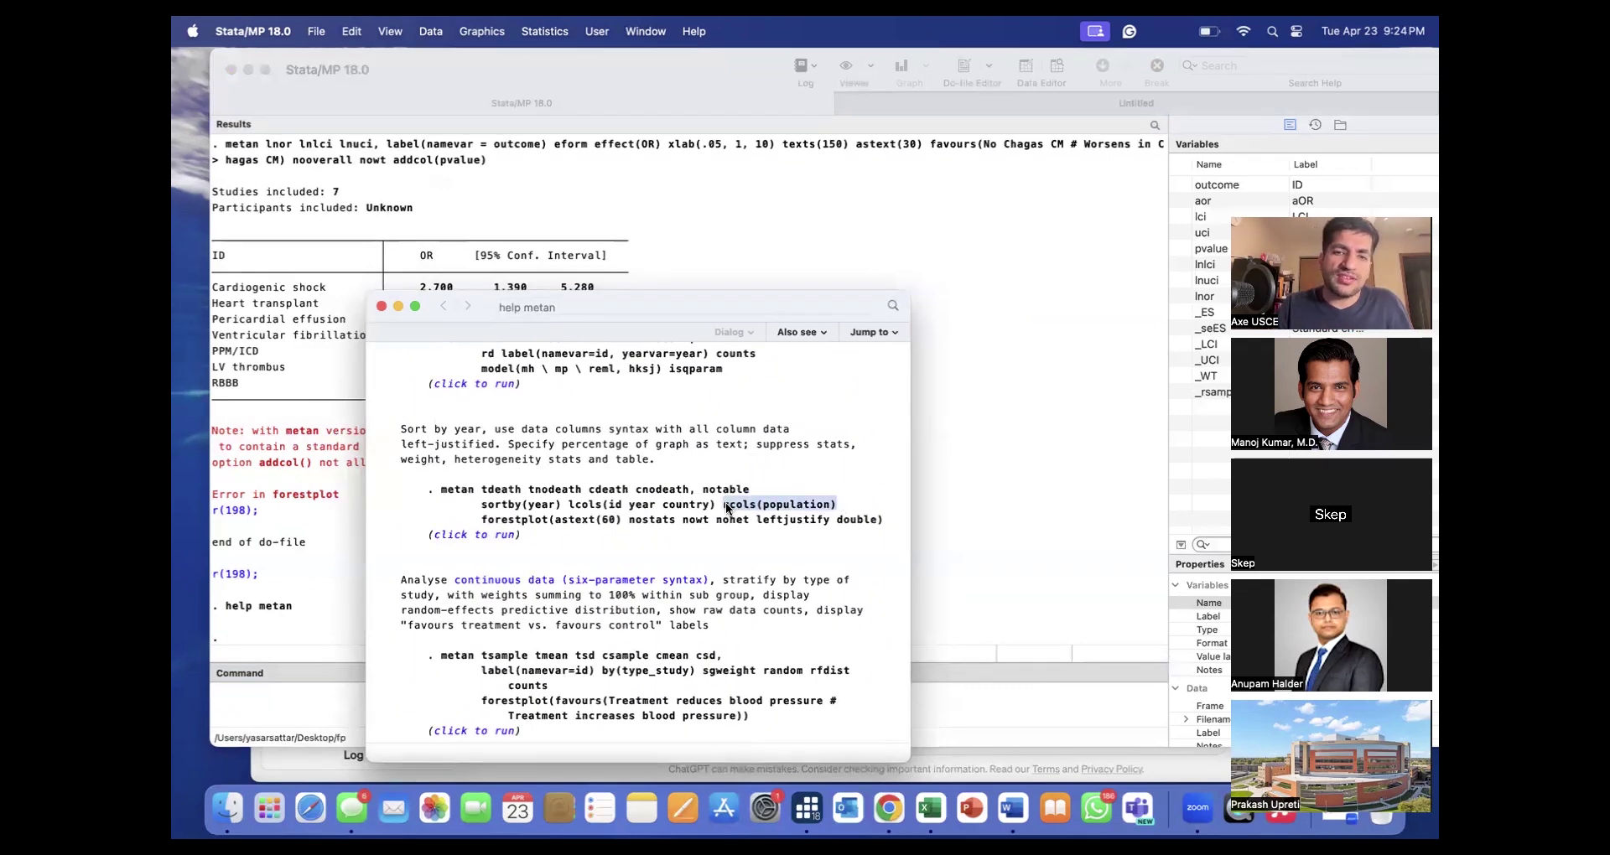
Switch to FP.do, replace addcol with rcols so the metan command ends in rcols(pvalue), and run only that command.
{"action": "key", "text": "ctrl+Up"}
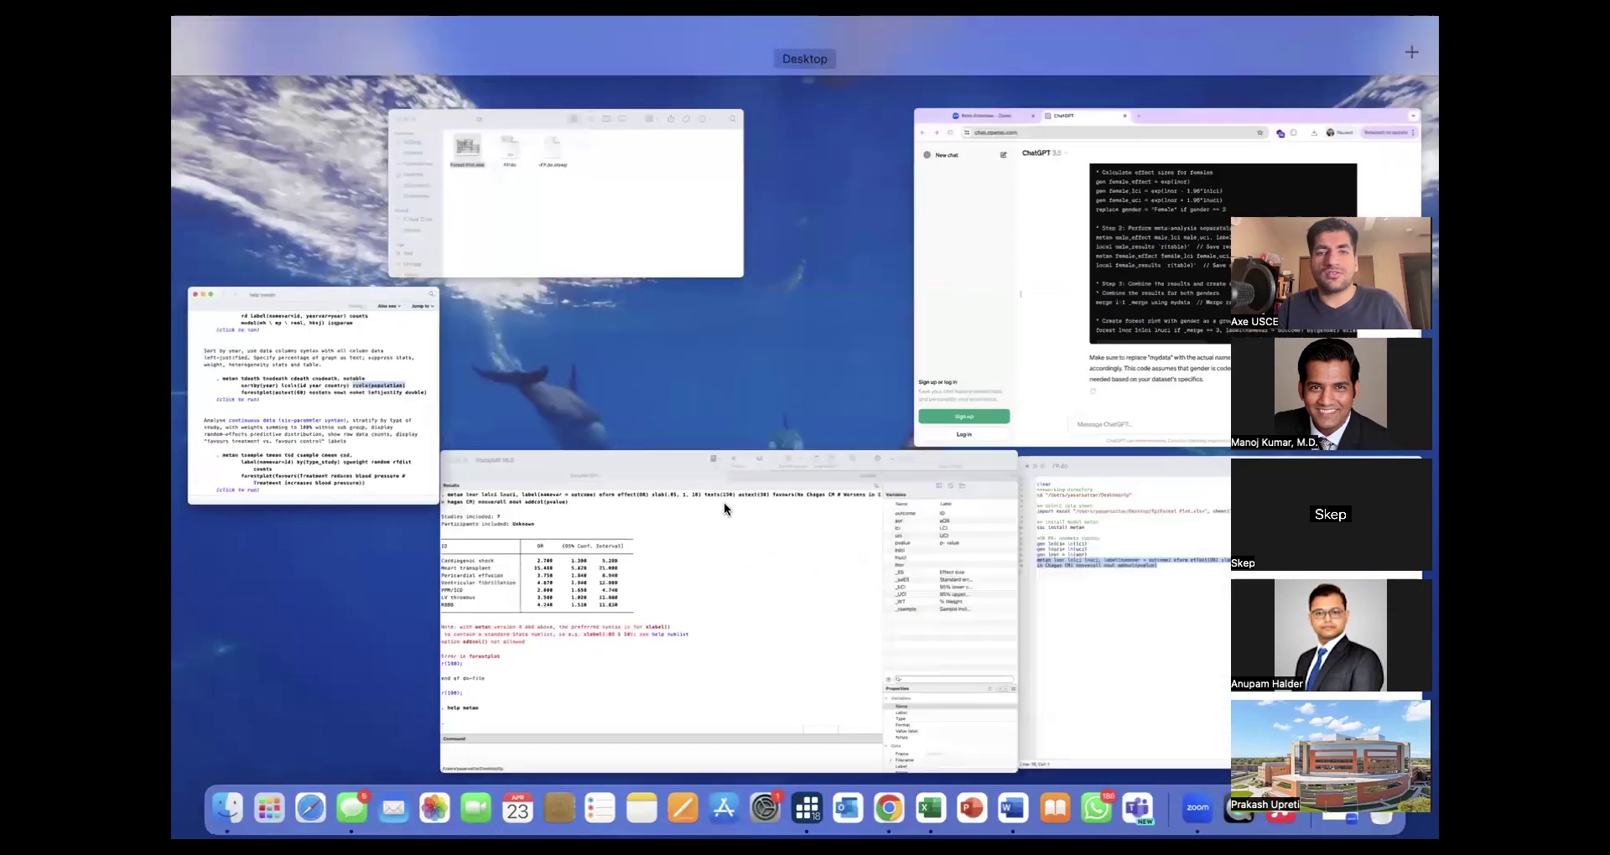
{"action": "left_click", "coordinate": [1121, 591]}
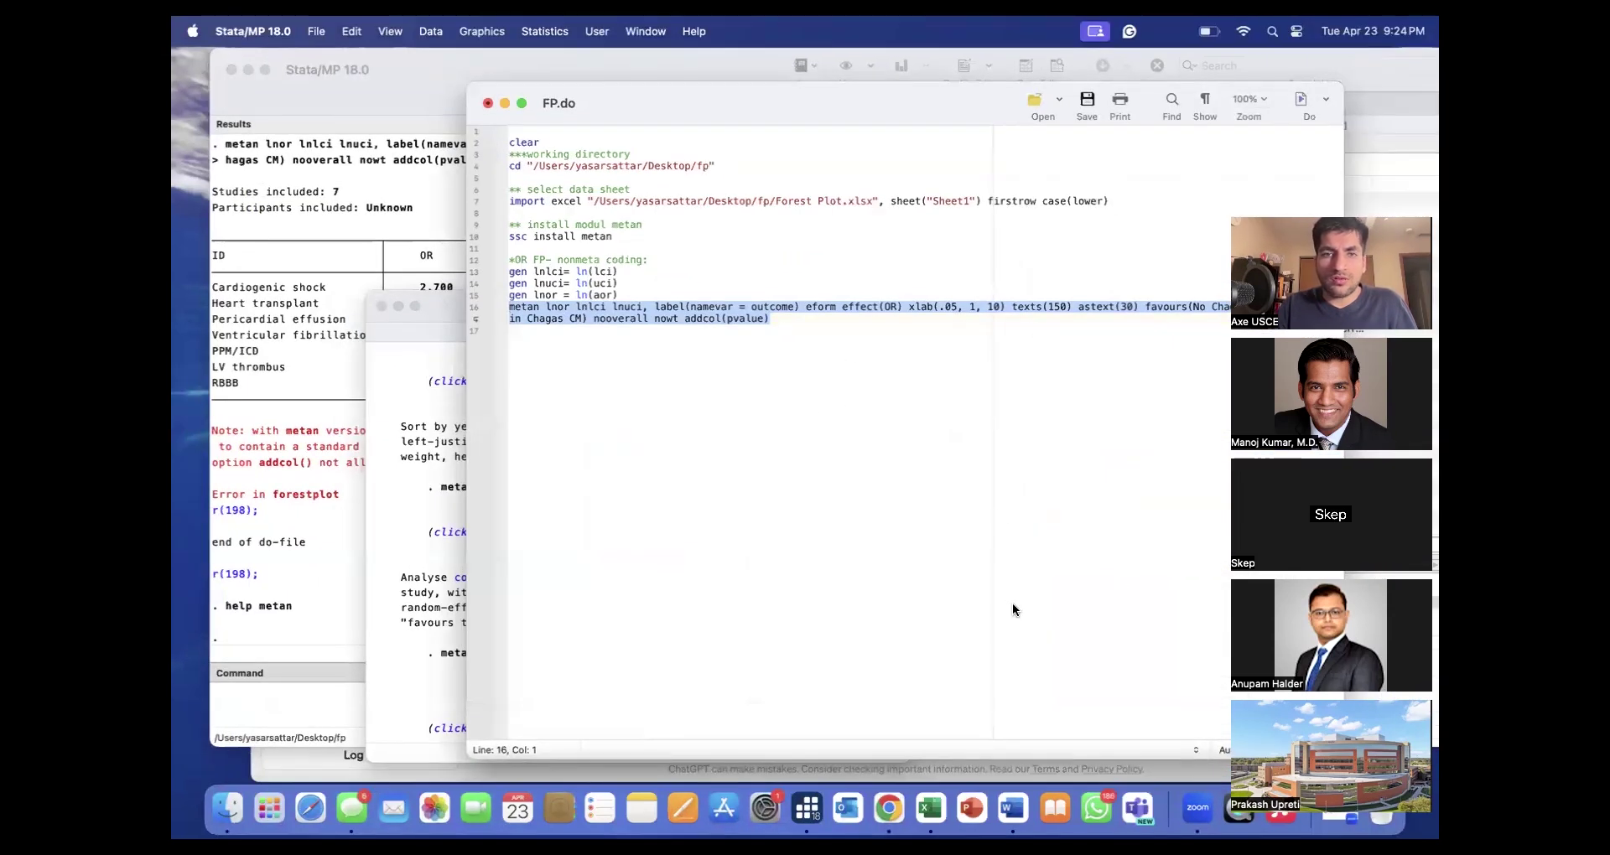
{"action": "left_click", "coordinate": [717, 318]}
{"action": "key", "text": "BackSpace"}
{"action": "key", "text": "BackSpace"}
{"action": "key", "text": "BackSpace"}
{"action": "key", "text": "BackSpace"}
{"action": "key", "text": "BackSpace"}
{"action": "key", "text": "BackSpace"}
{"action": "type", "text": "r"}
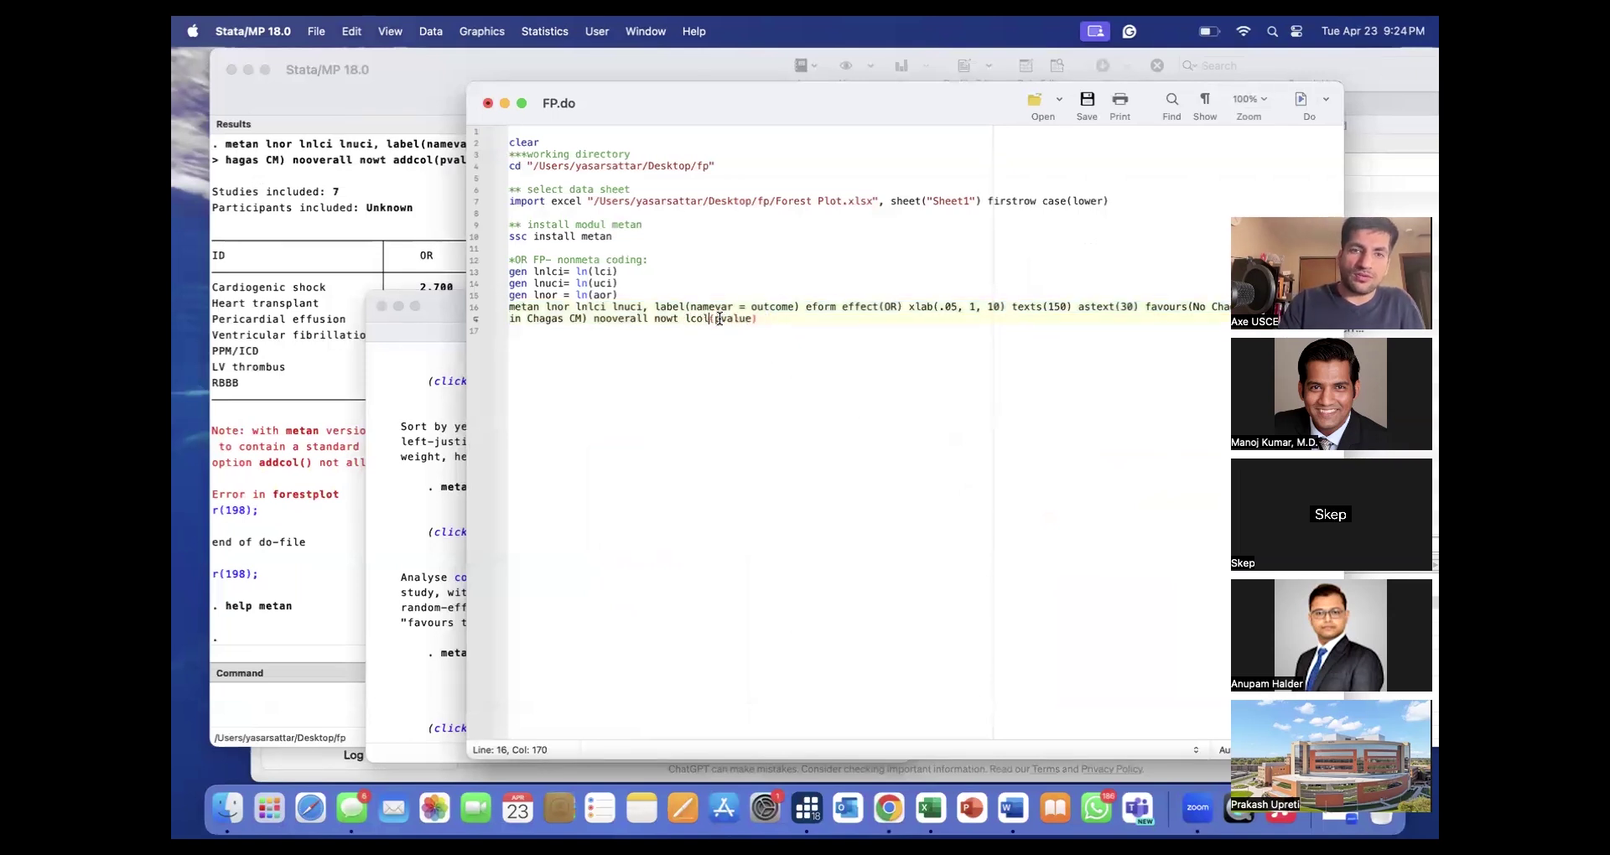
{"action": "type", "text": "cols(population)"}
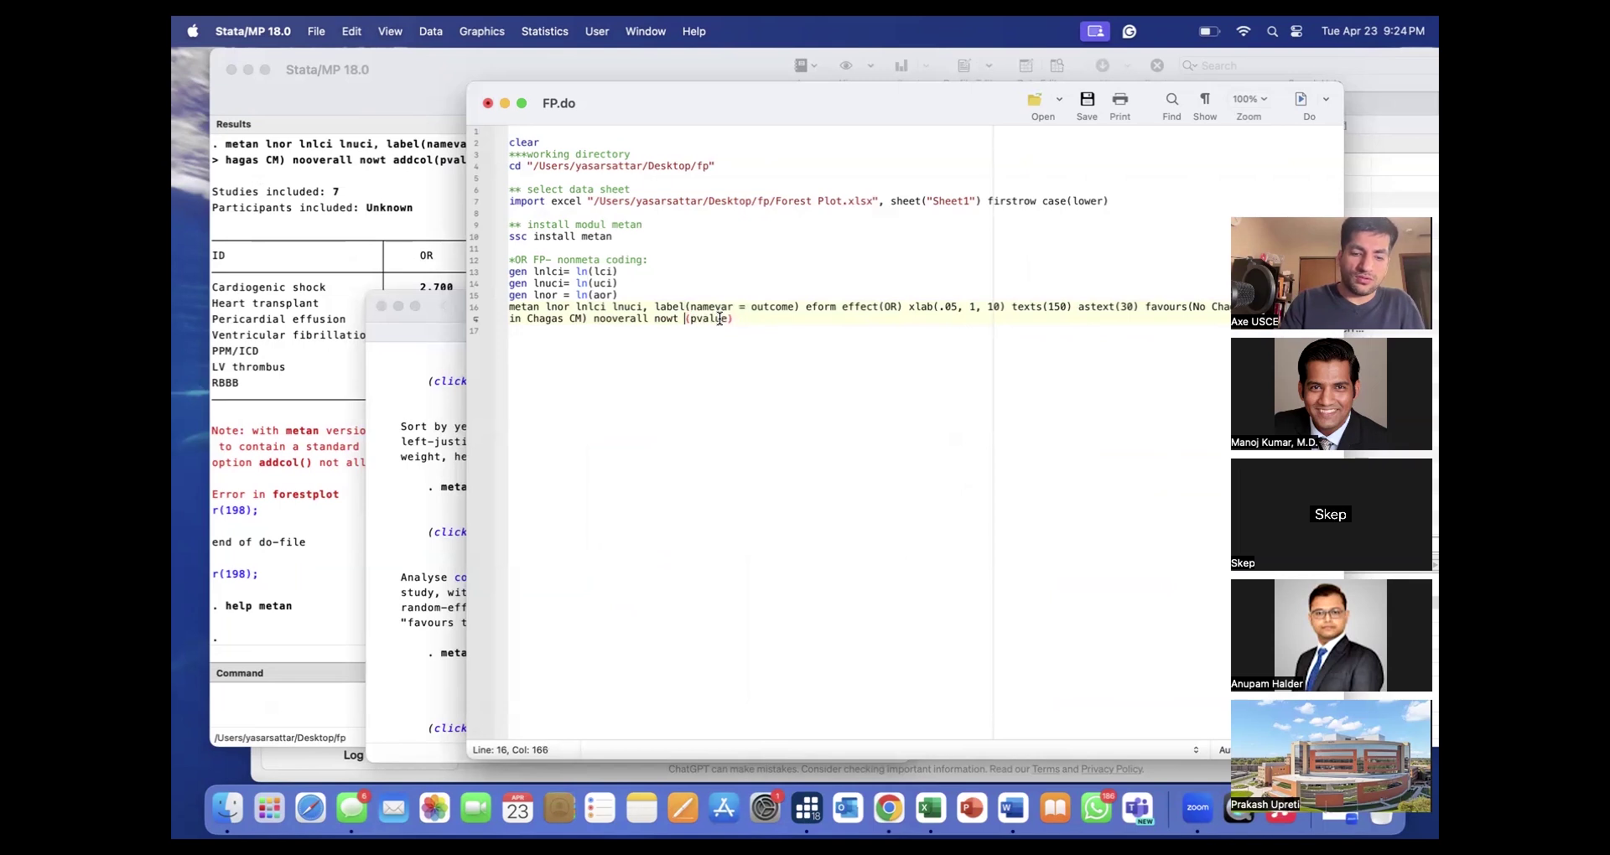
{"action": "key", "text": "BackSpace"}
{"action": "key", "text": "BackSpace"}
{"action": "key", "text": "BackSpace"}
{"action": "key", "text": "BackSpace"}
{"action": "key", "text": "BackSpace"}
{"action": "key", "text": "BackSpace"}
{"action": "key", "text": "BackSpace"}
{"action": "key", "text": "BackSpace"}
{"action": "key", "text": "BackSpace"}
{"action": "key", "text": "BackSpace"}
{"action": "key", "text": "BackSpace"}
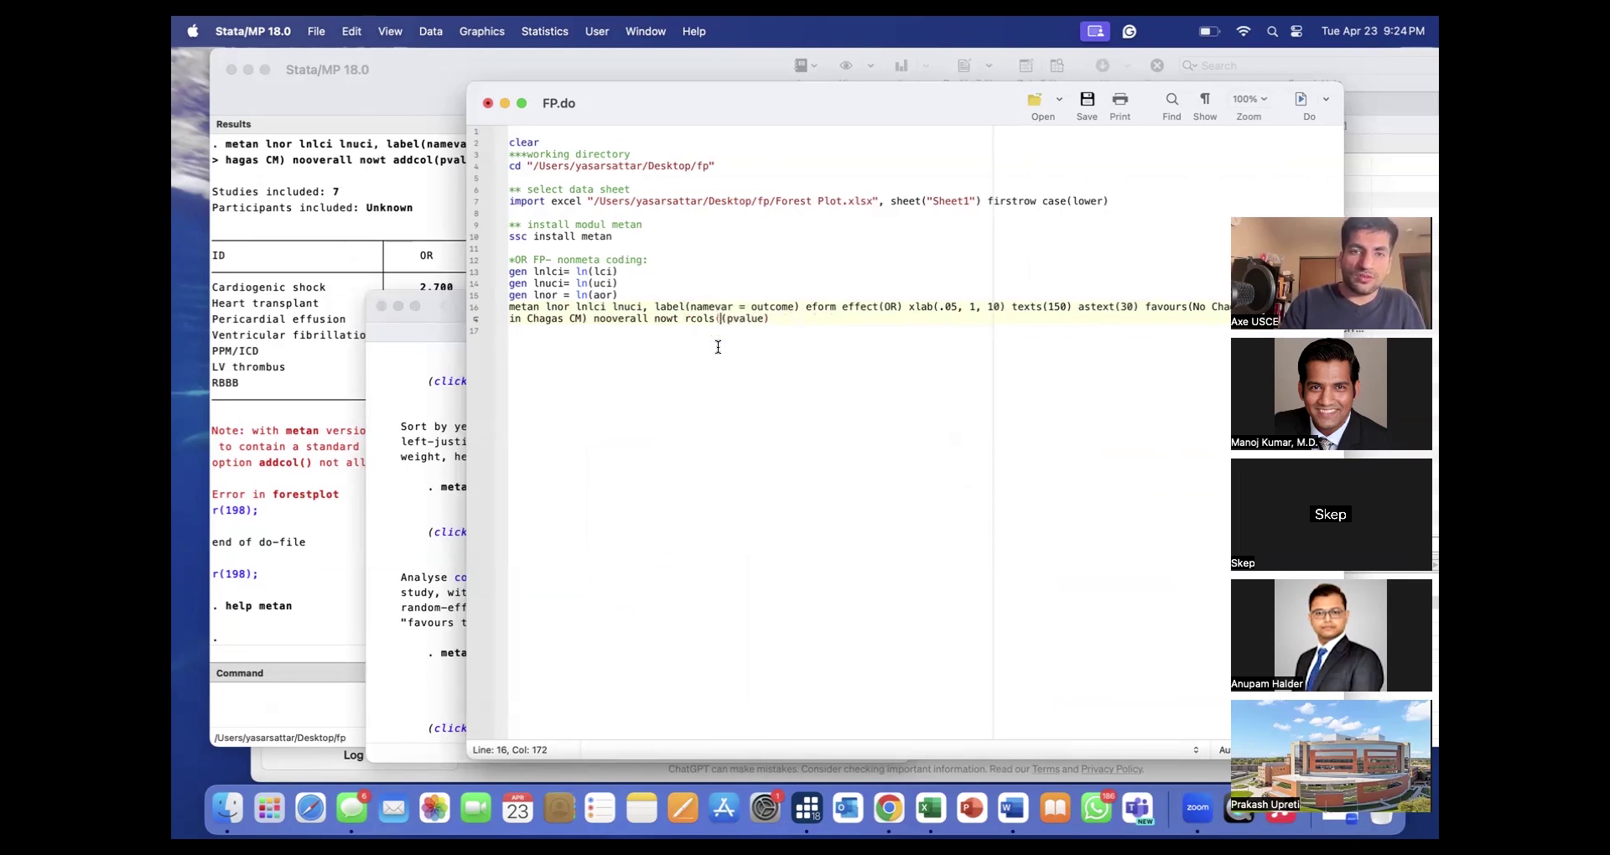
{"action": "key", "text": "BackSpace"}
{"action": "left_click_drag", "start_coordinate": [765, 319], "coordinate": [508, 301]}
{"action": "left_click", "coordinate": [1300, 98]}
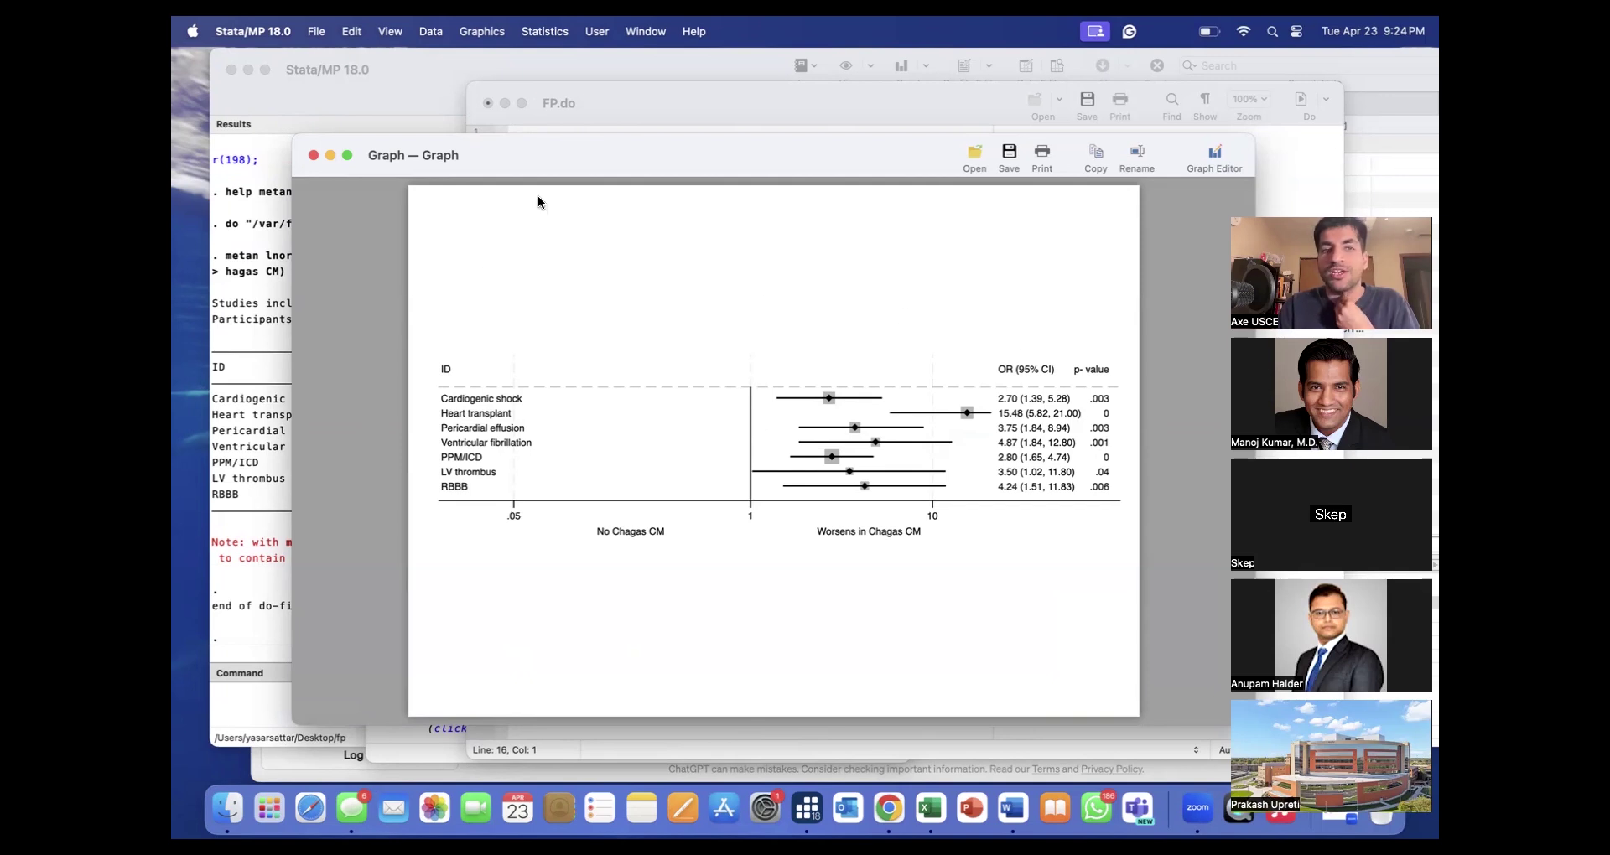
Bring the main Stata window forward and open the dataset in the Data Editor's browse mode.
{"action": "left_click", "coordinate": [382, 87]}
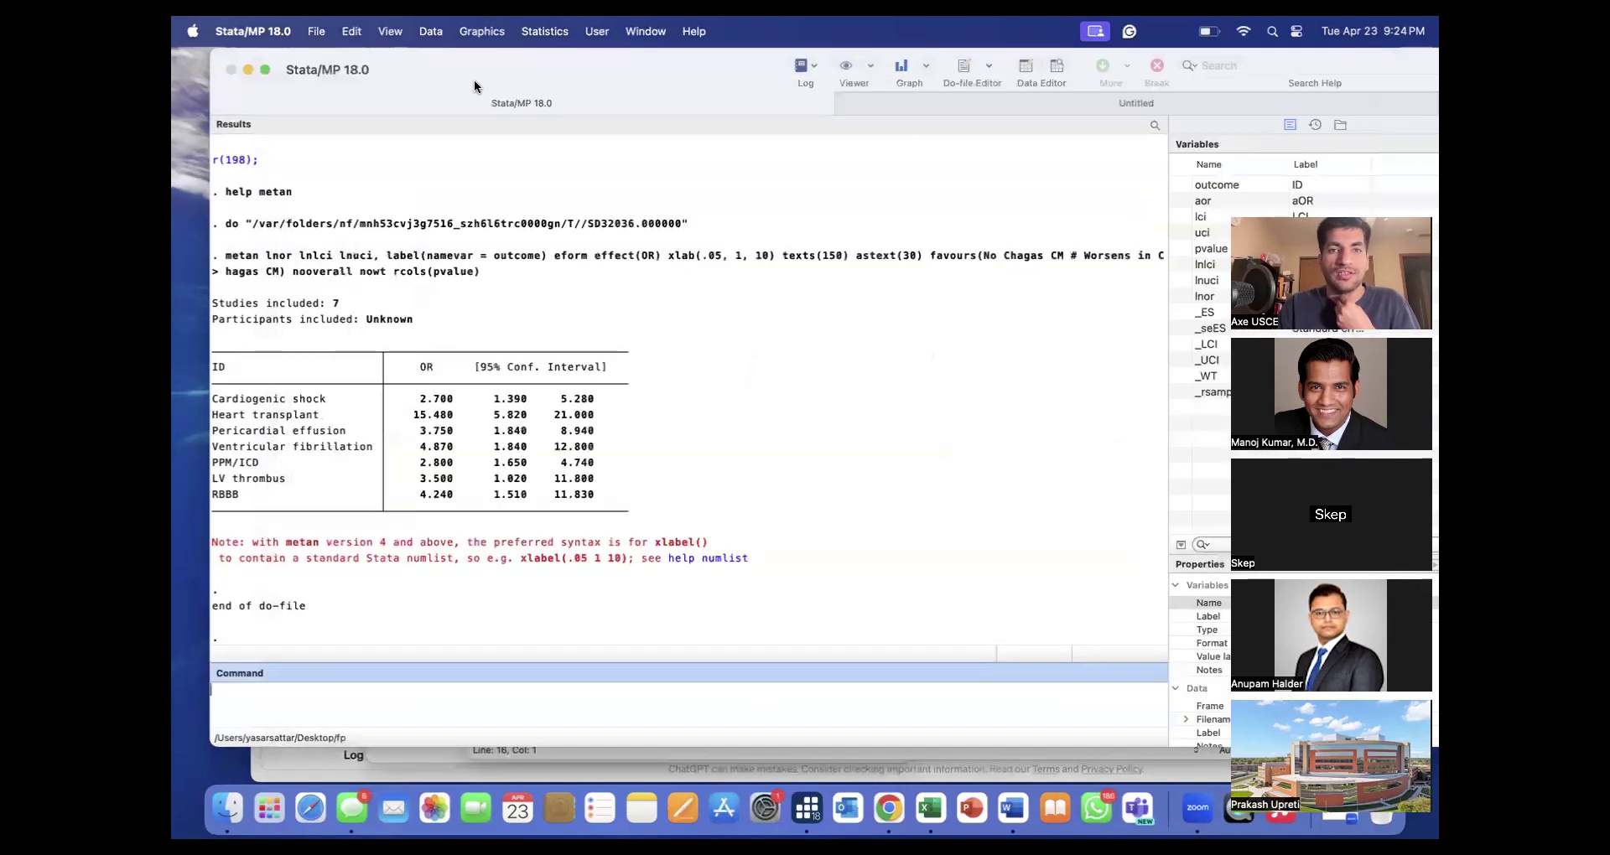
{"action": "left_click", "coordinate": [1058, 65]}
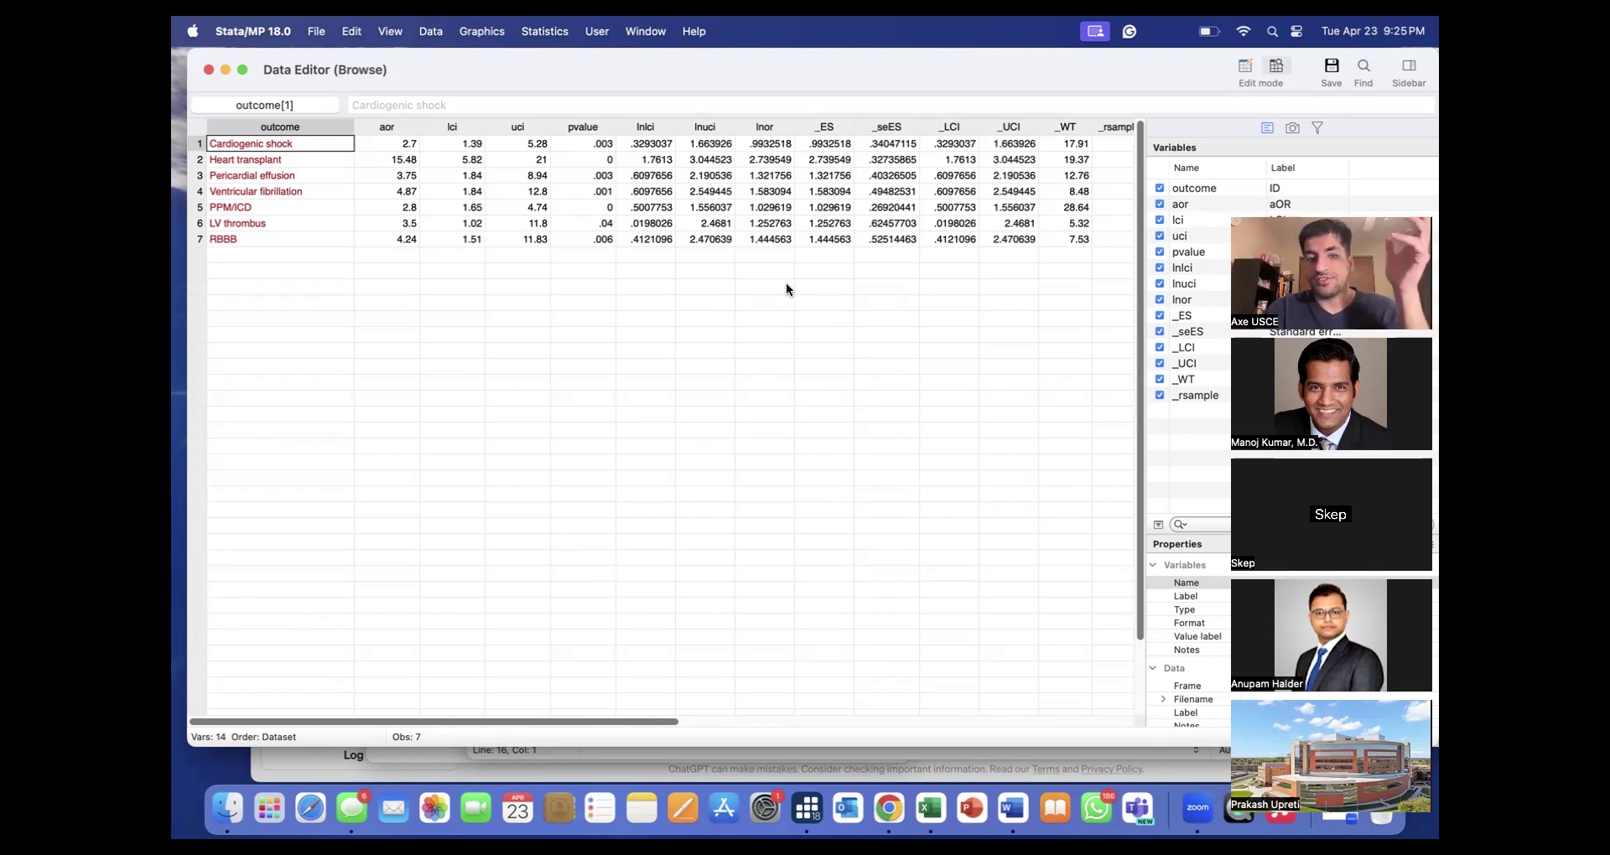
Return to FP.do, change rcols(pvalue) to lcols(pvalue) in the metan command, and run only that command.
{"action": "key", "text": "ctrl+Up"}
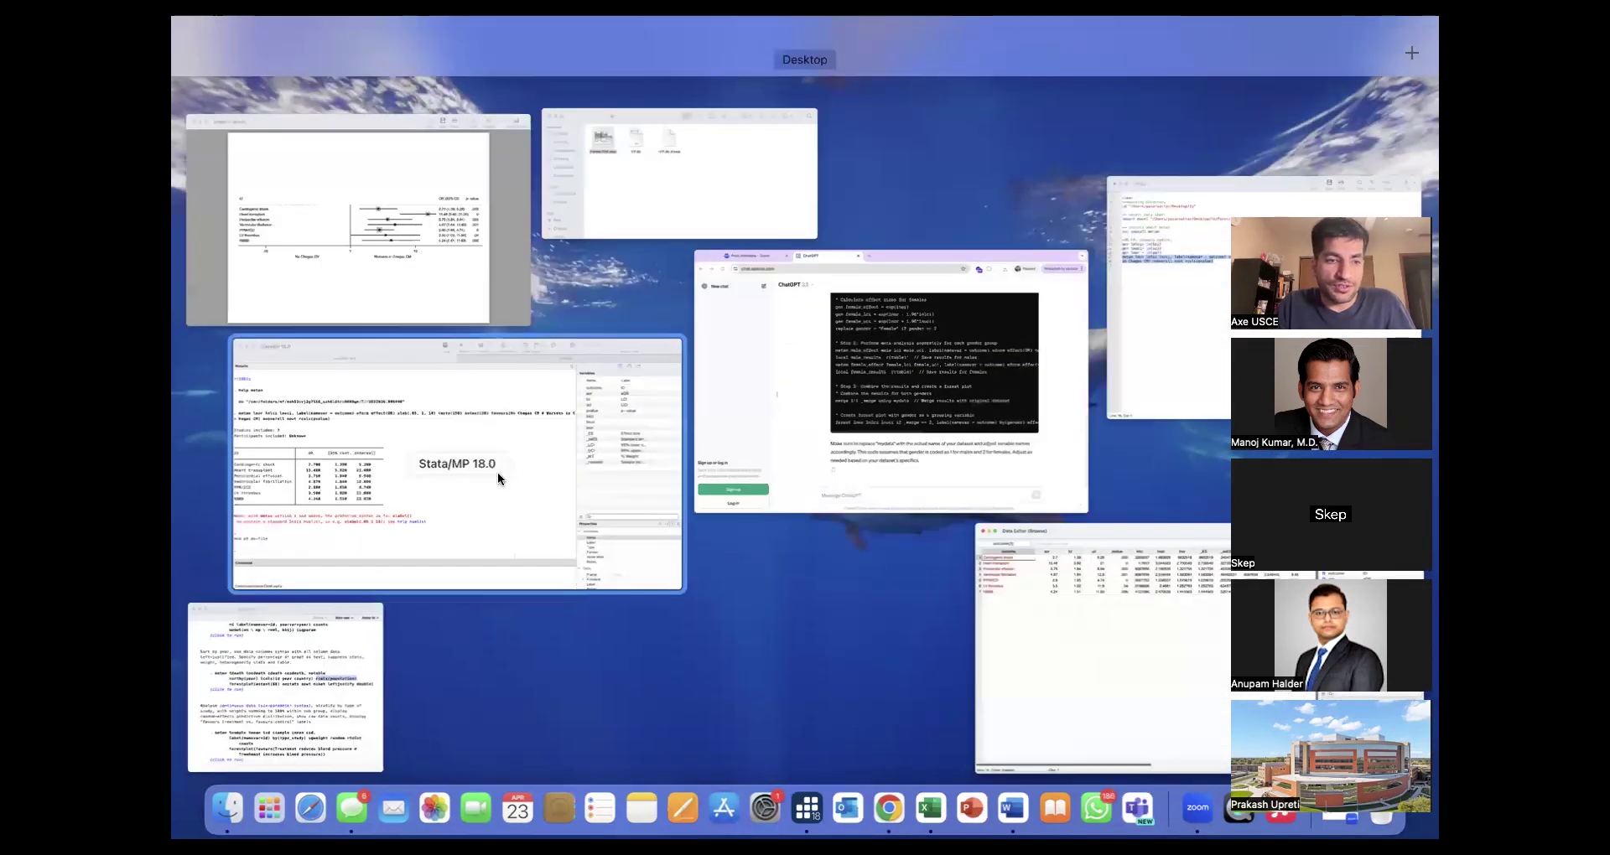
{"action": "left_click", "coordinate": [1220, 350]}
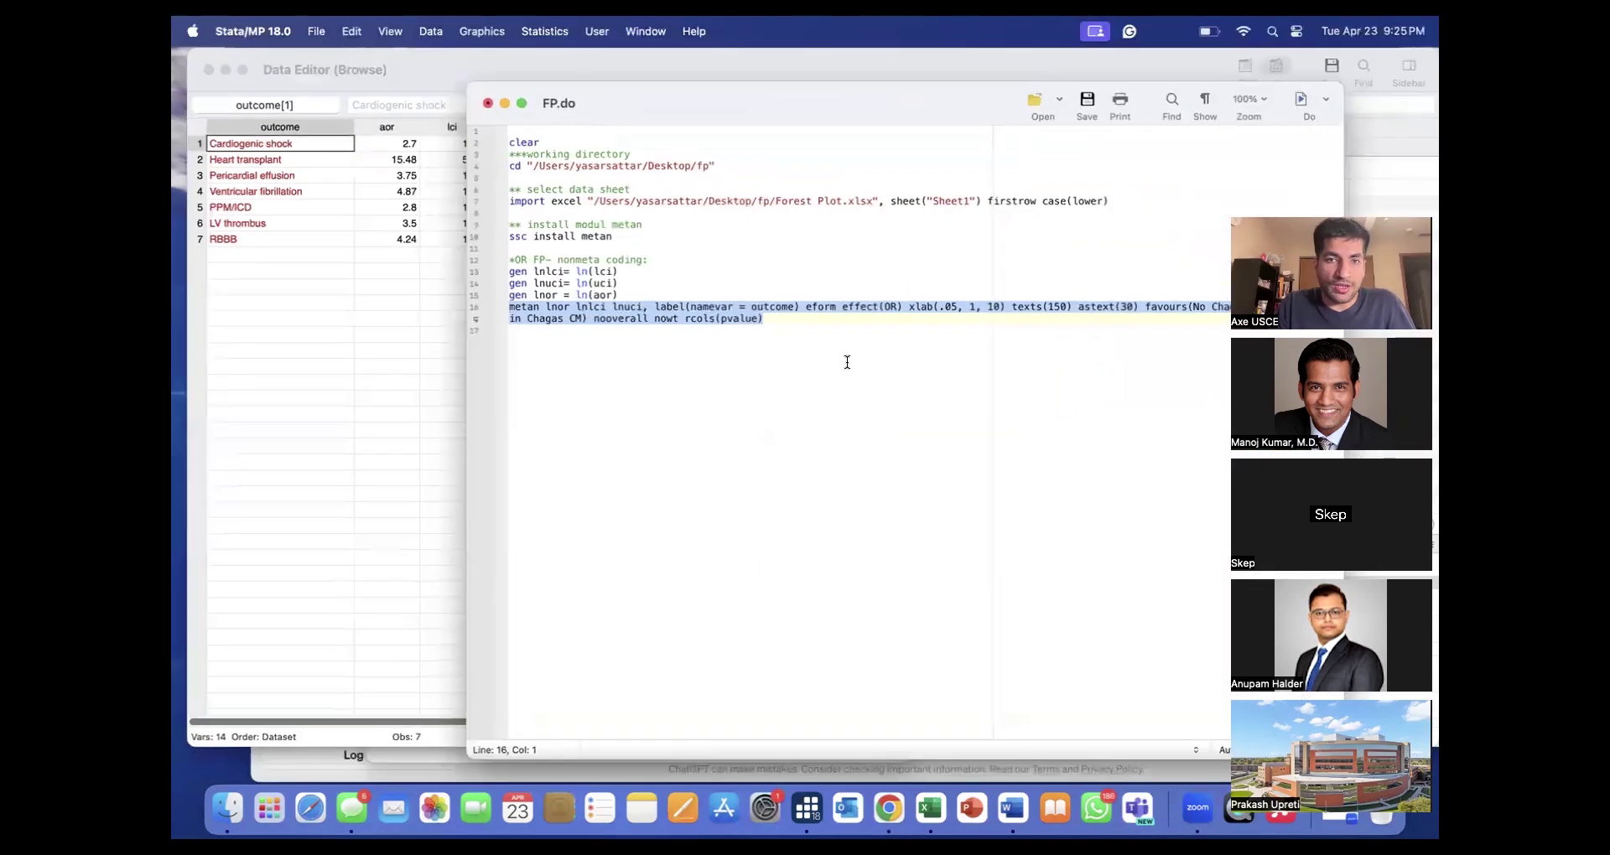
{"action": "left_click", "coordinate": [688, 319]}
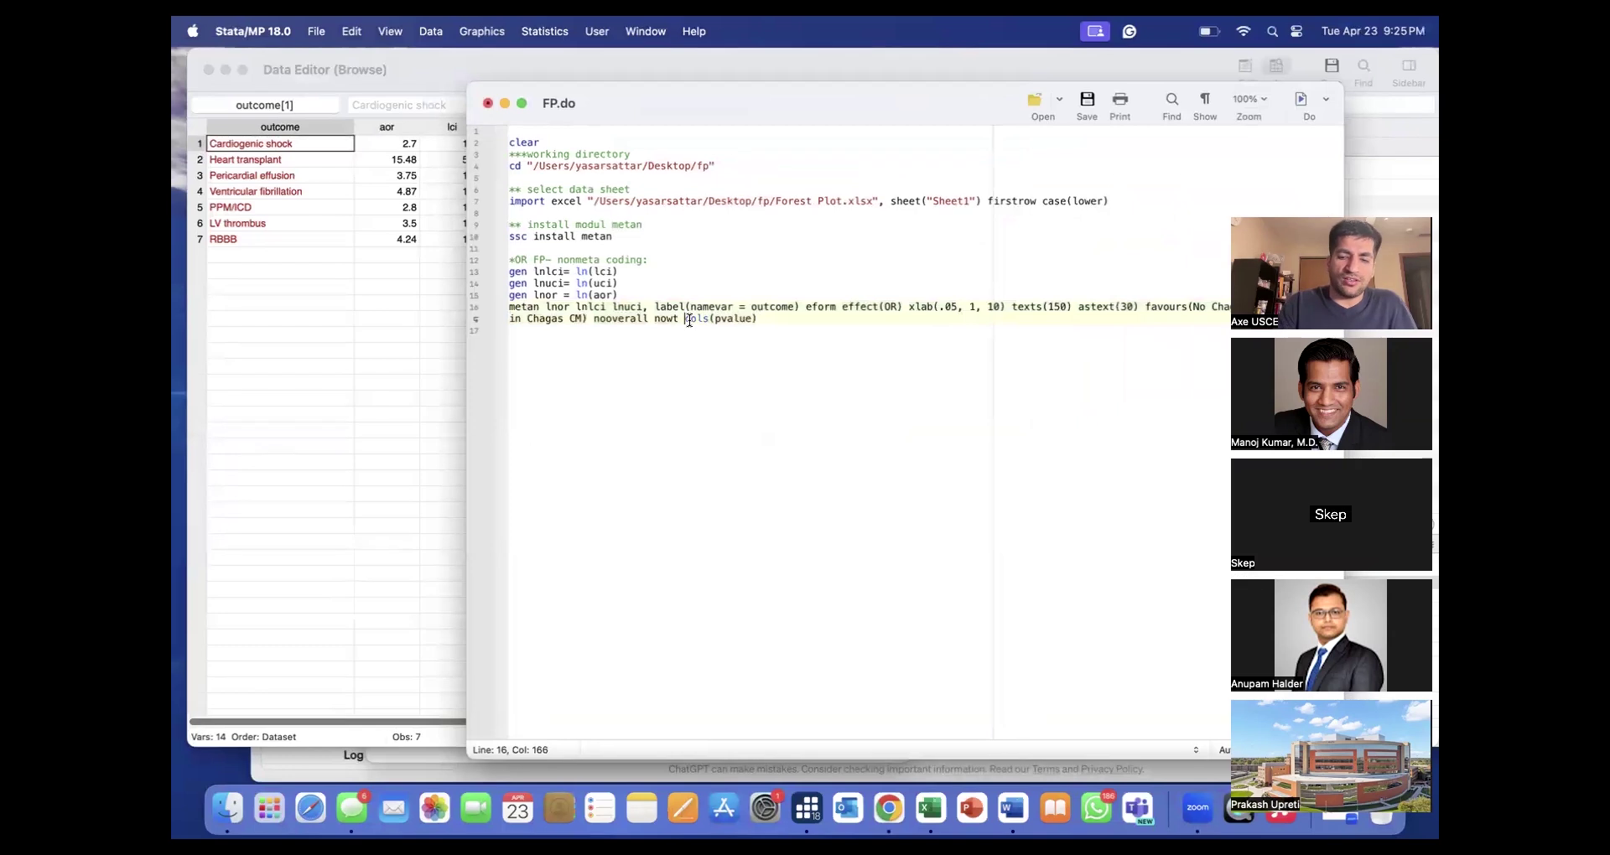
{"action": "left_click_drag", "start_coordinate": [763, 319], "coordinate": [509, 308]}
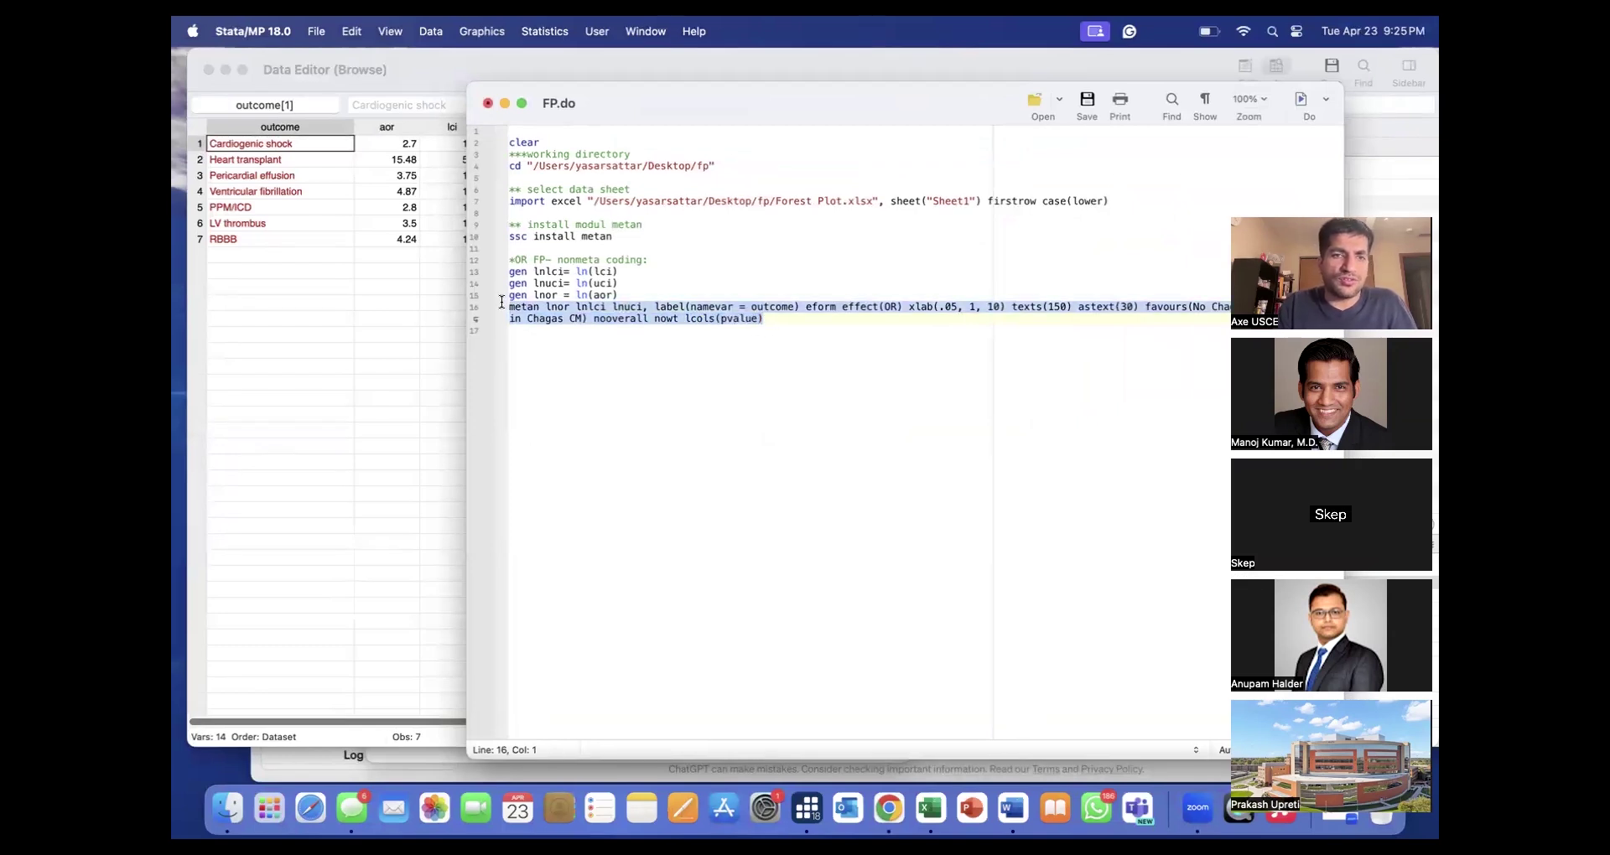
{"action": "left_click", "coordinate": [1300, 99]}
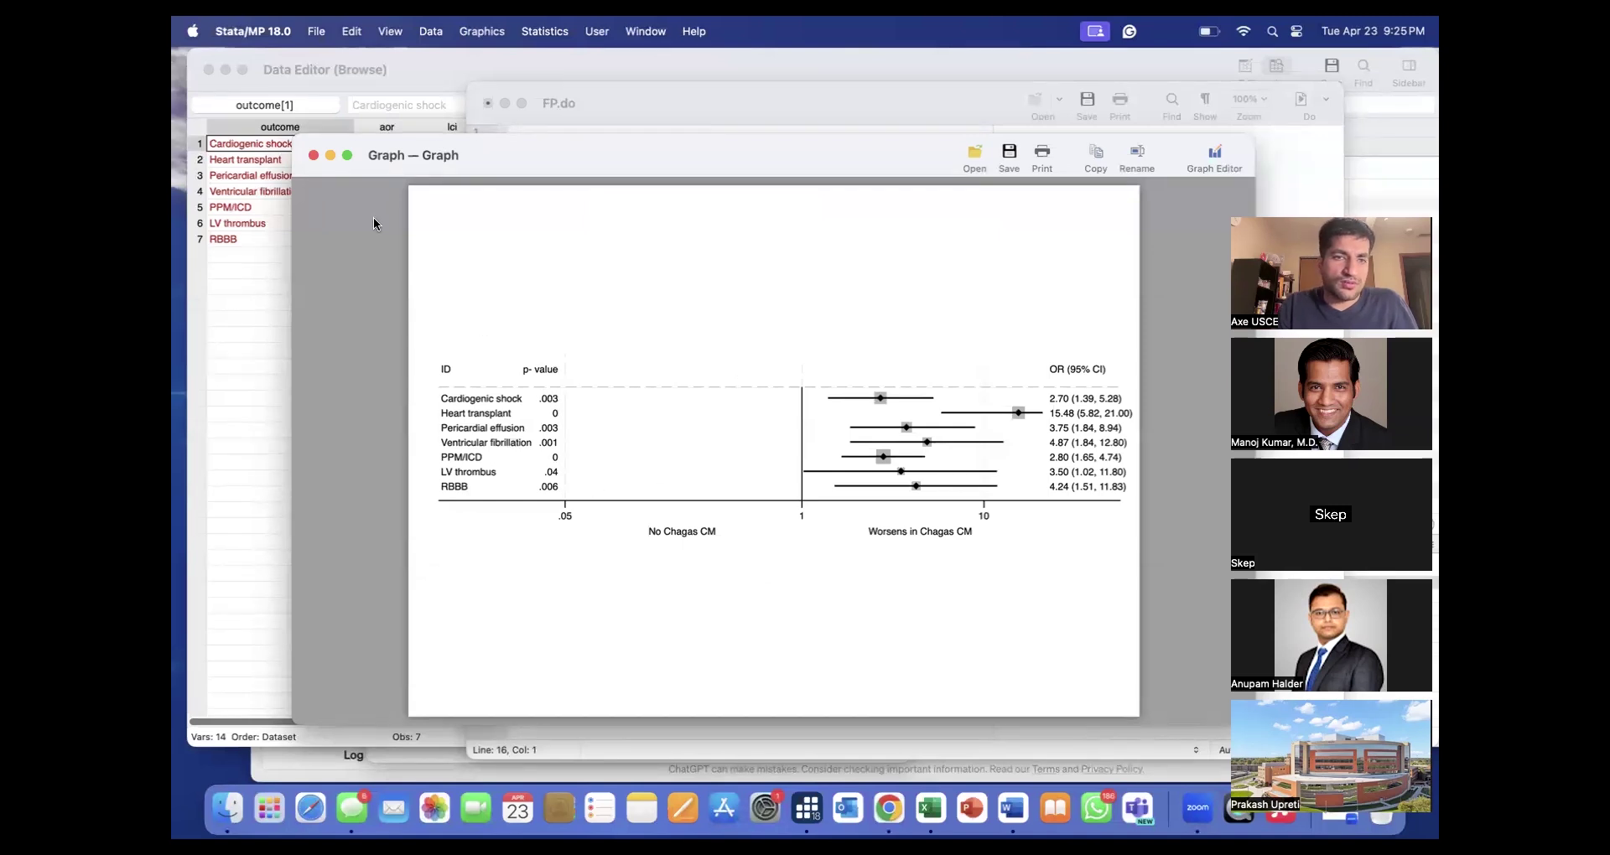
Close the forest plot graph, change lcols(pvalue) back to rcols(pvalue) in the metan command, and rerun only that command.
{"action": "left_click", "coordinate": [314, 156]}
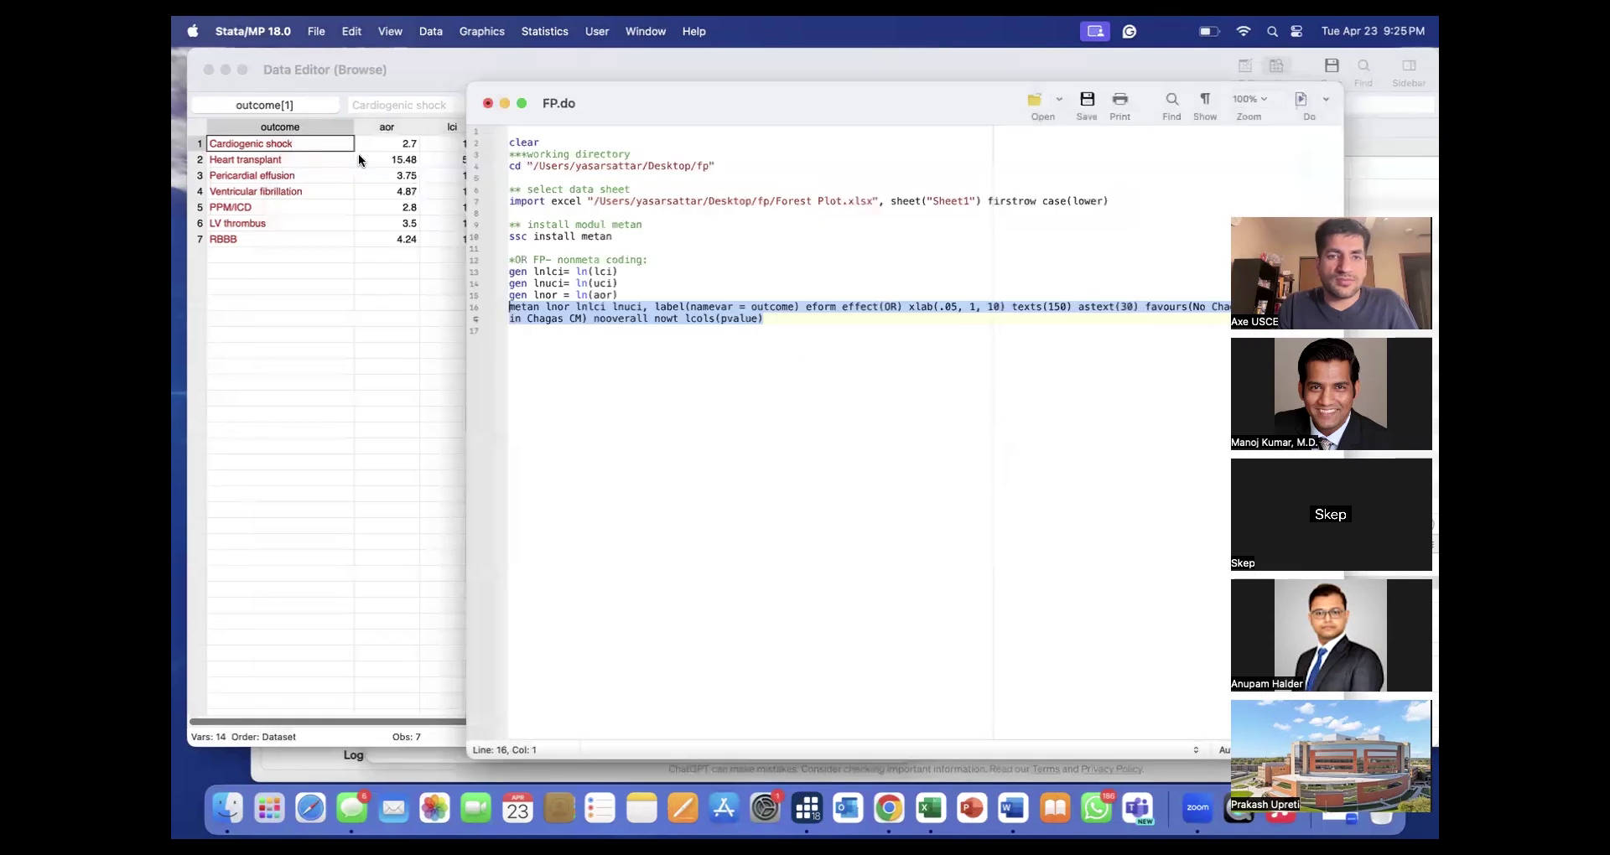
{"action": "left_click", "coordinate": [691, 320]}
{"action": "key", "text": "BackSpace"}
{"action": "type", "text": "r"}
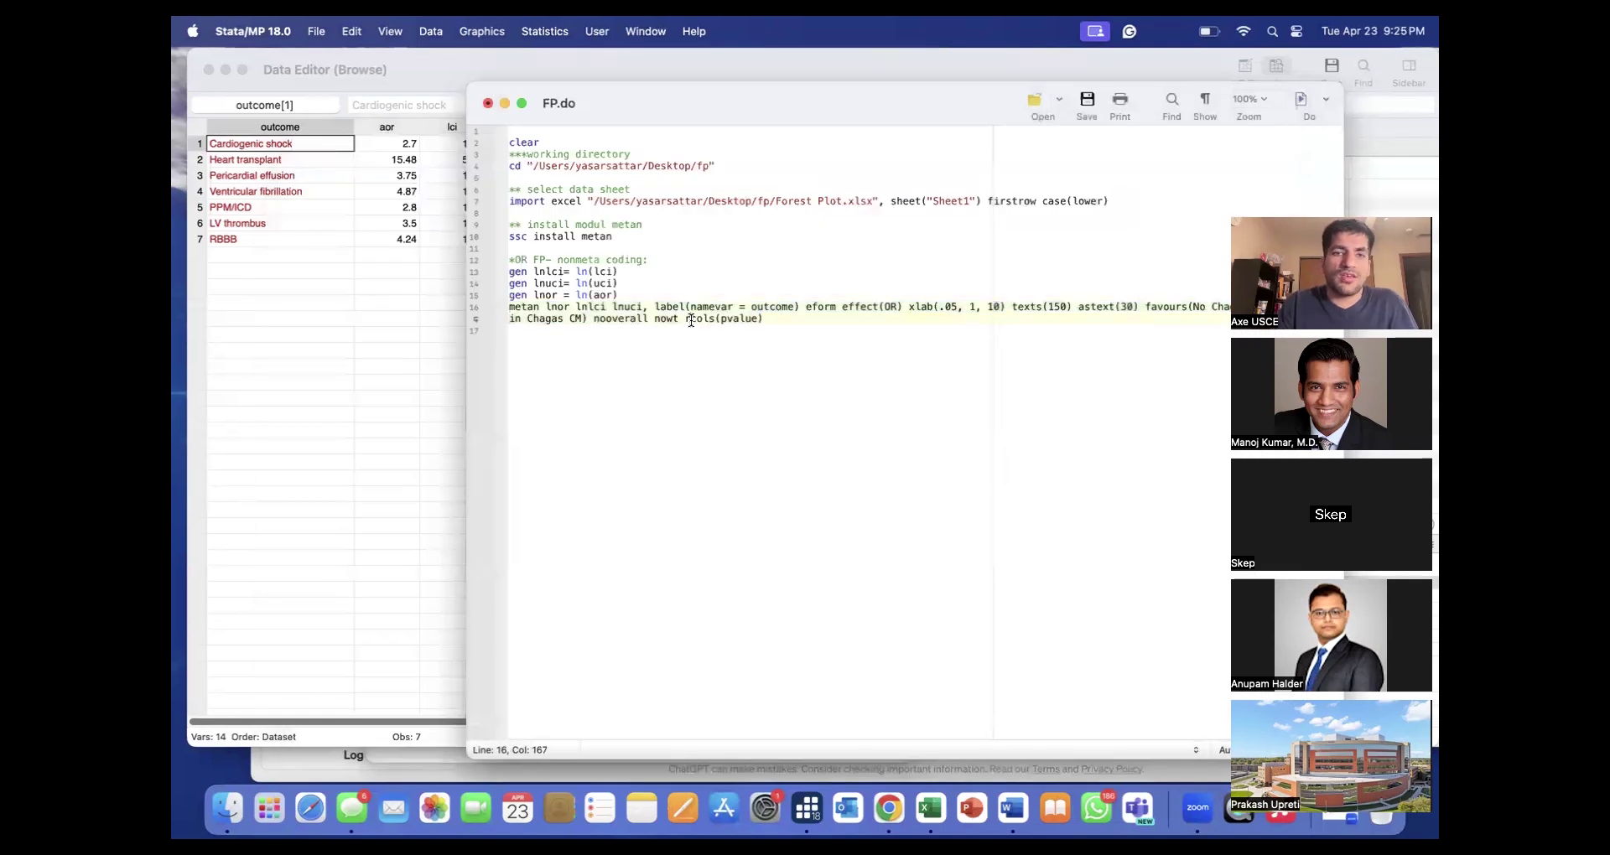
{"action": "left_click", "coordinate": [805, 338]}
{"action": "left_click_drag", "start_coordinate": [763, 319], "coordinate": [497, 312]}
{"action": "left_click", "coordinate": [1300, 101]}
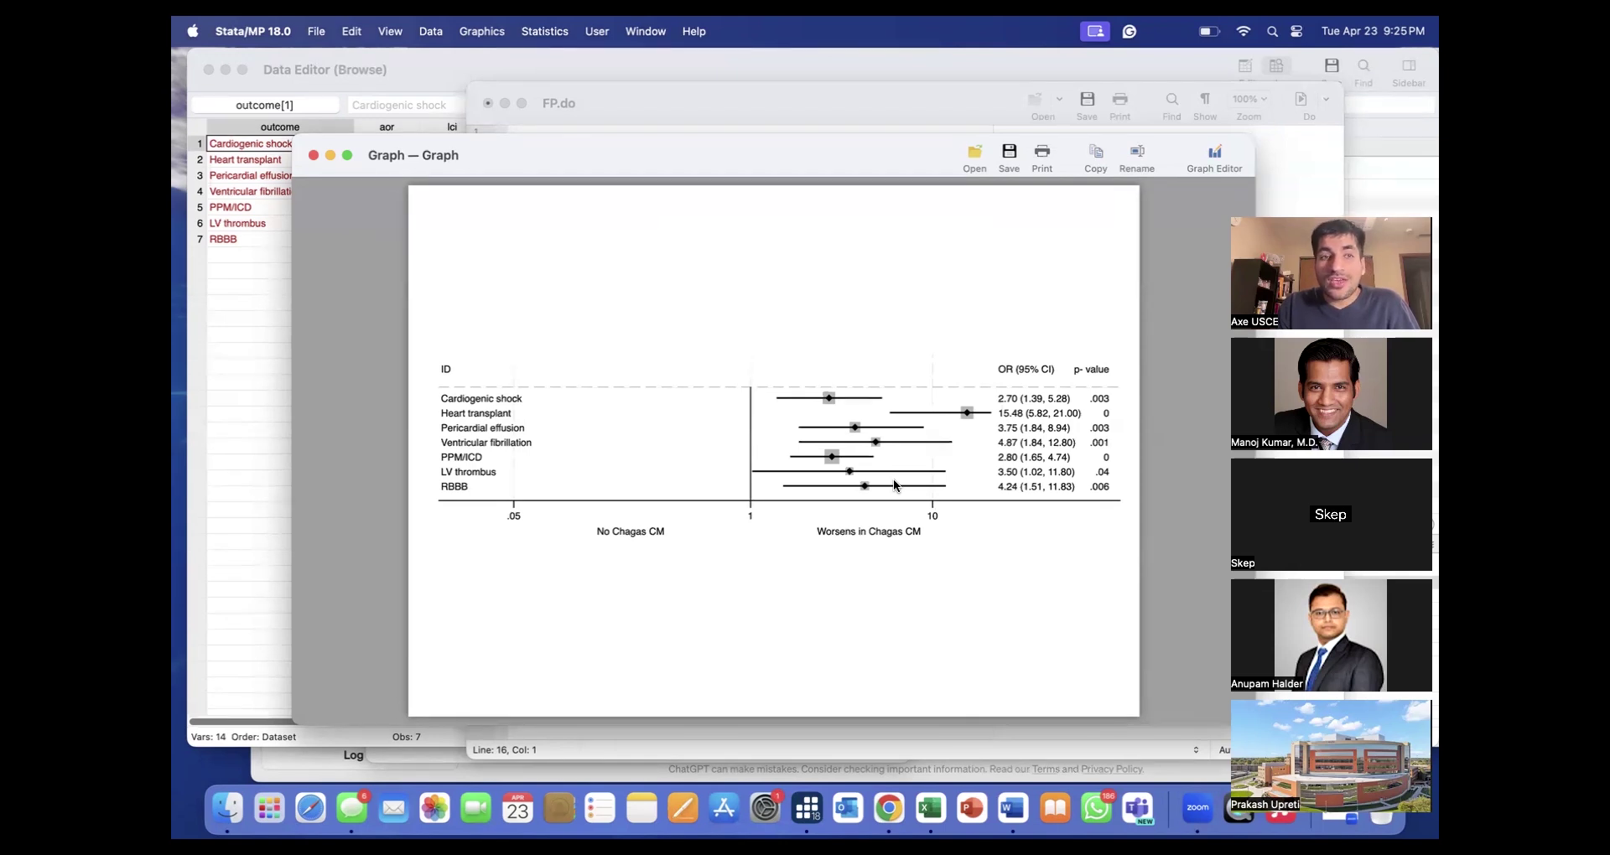
Look at the dataset in the Data Editor and bring the forest plot graph back to the front.
{"action": "left_click", "coordinate": [230, 345]}
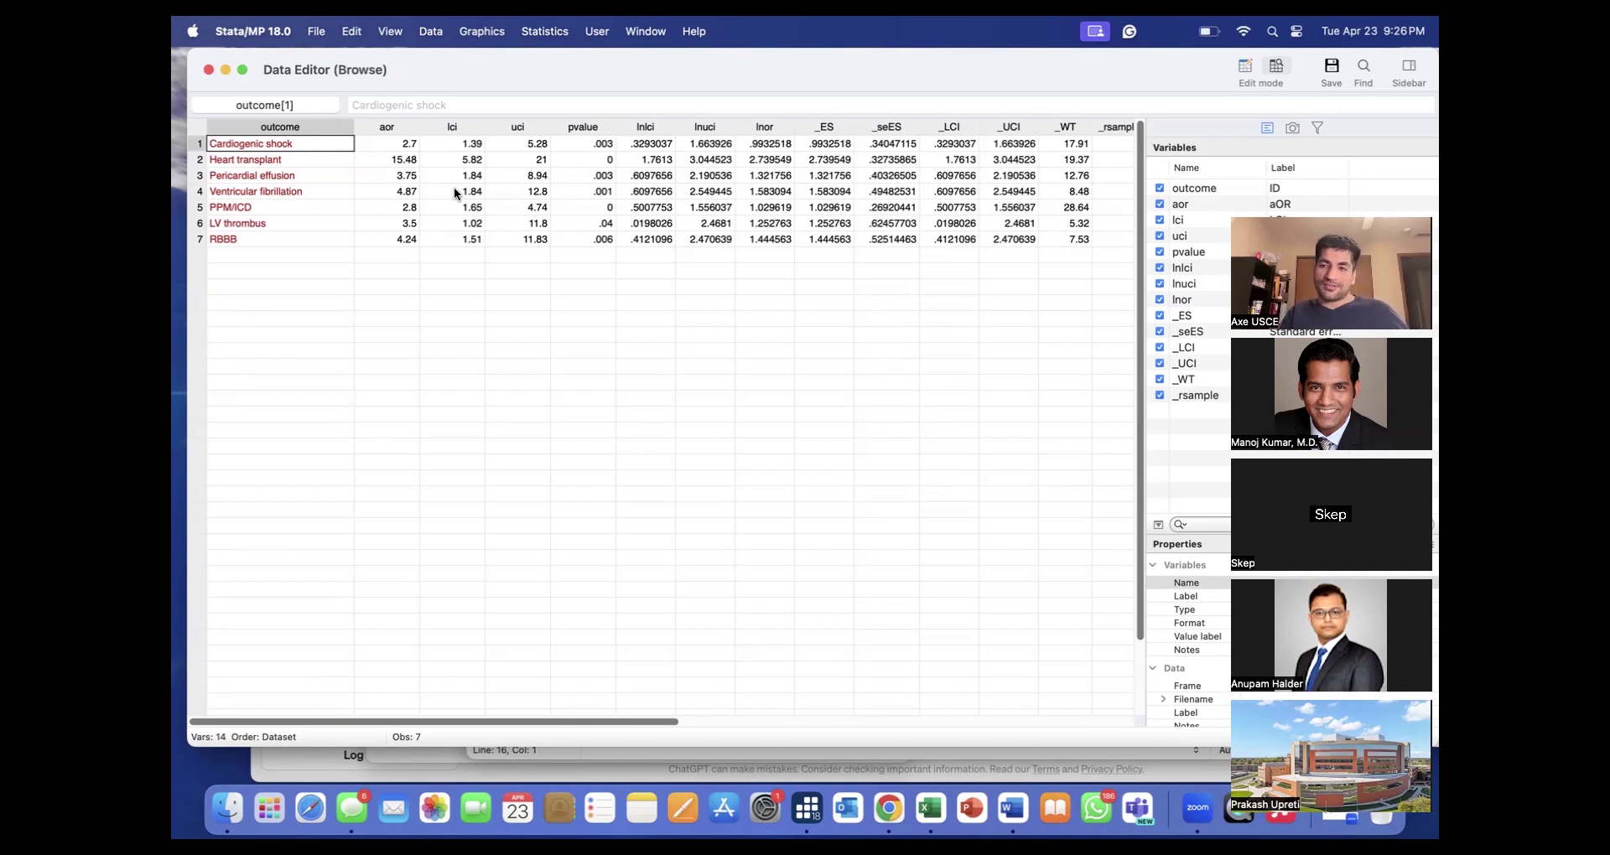
{"action": "key", "text": "ctrl+Up"}
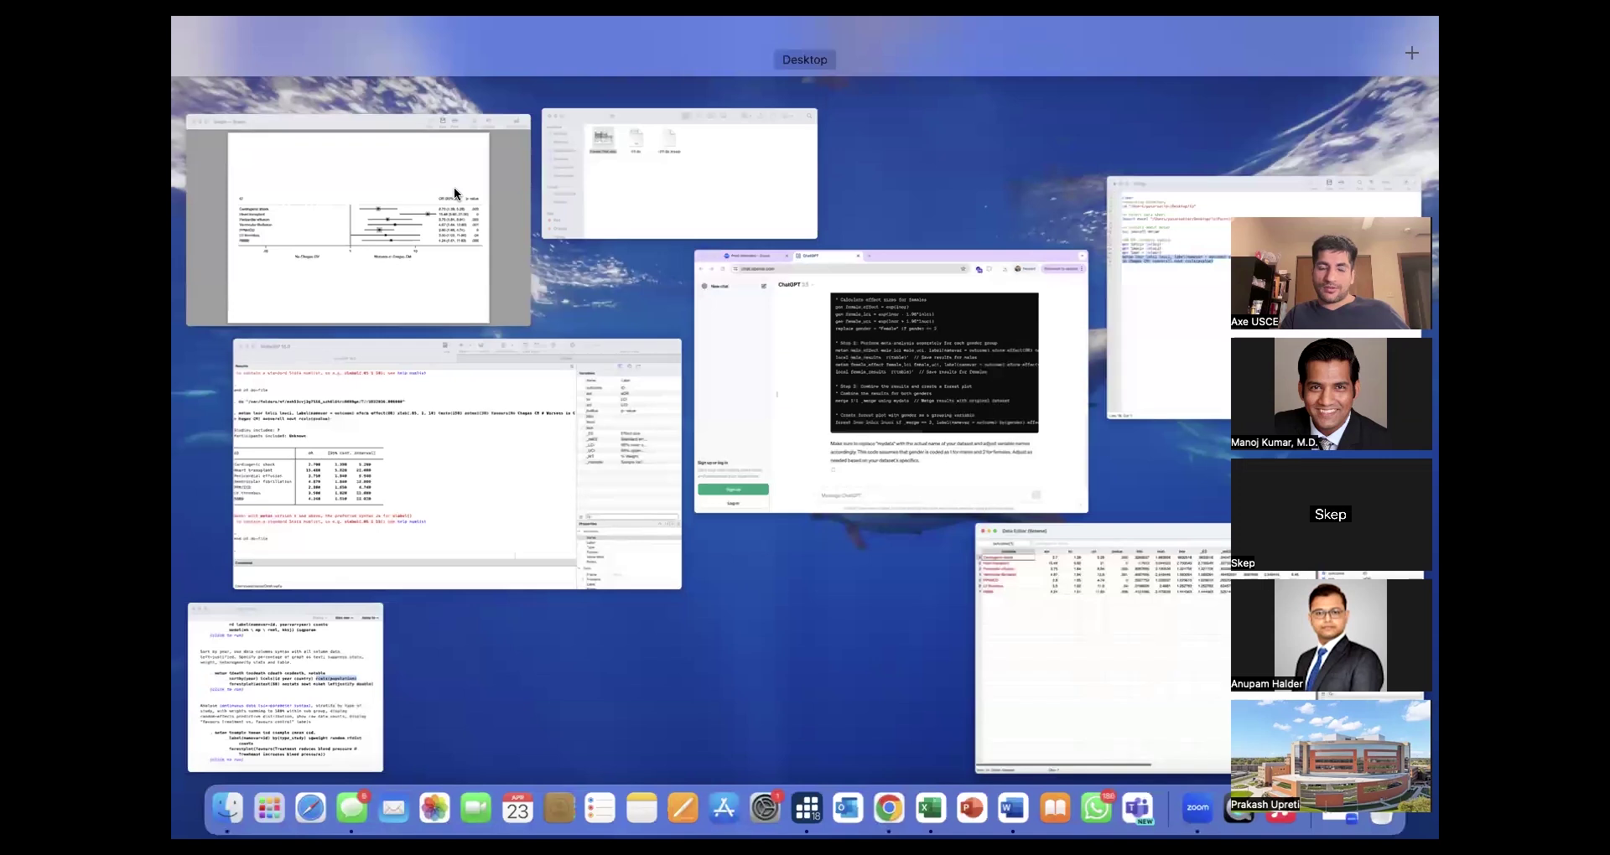
{"action": "left_click", "coordinate": [455, 188]}
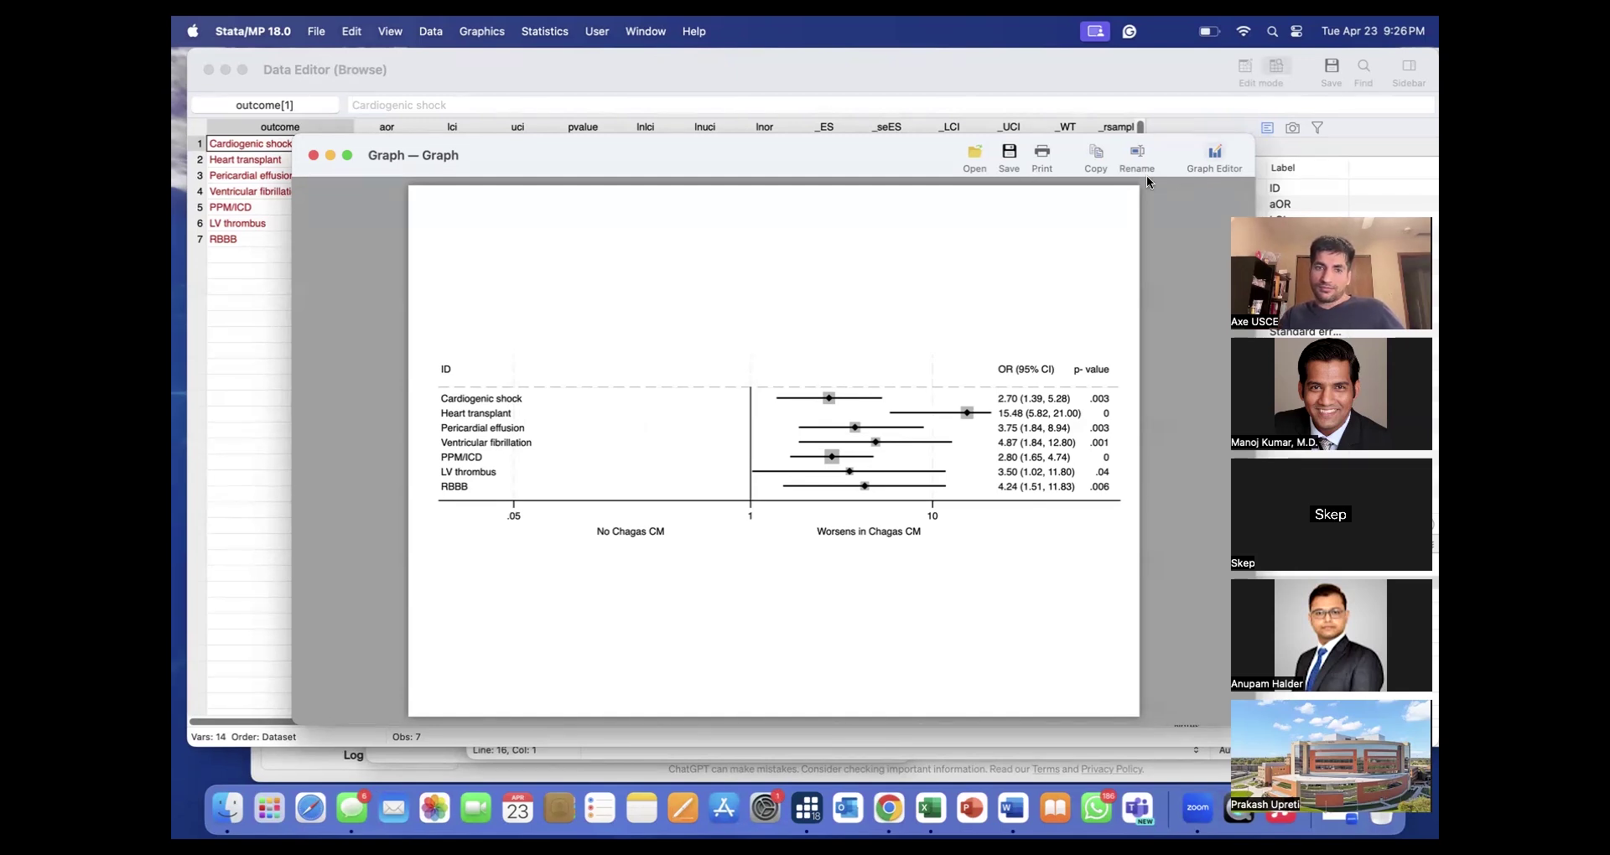
Open the forest plot in the Graph Editor and look through the settings of its caption, note, positional titles and x-axis.
{"action": "left_click", "coordinate": [1214, 156]}
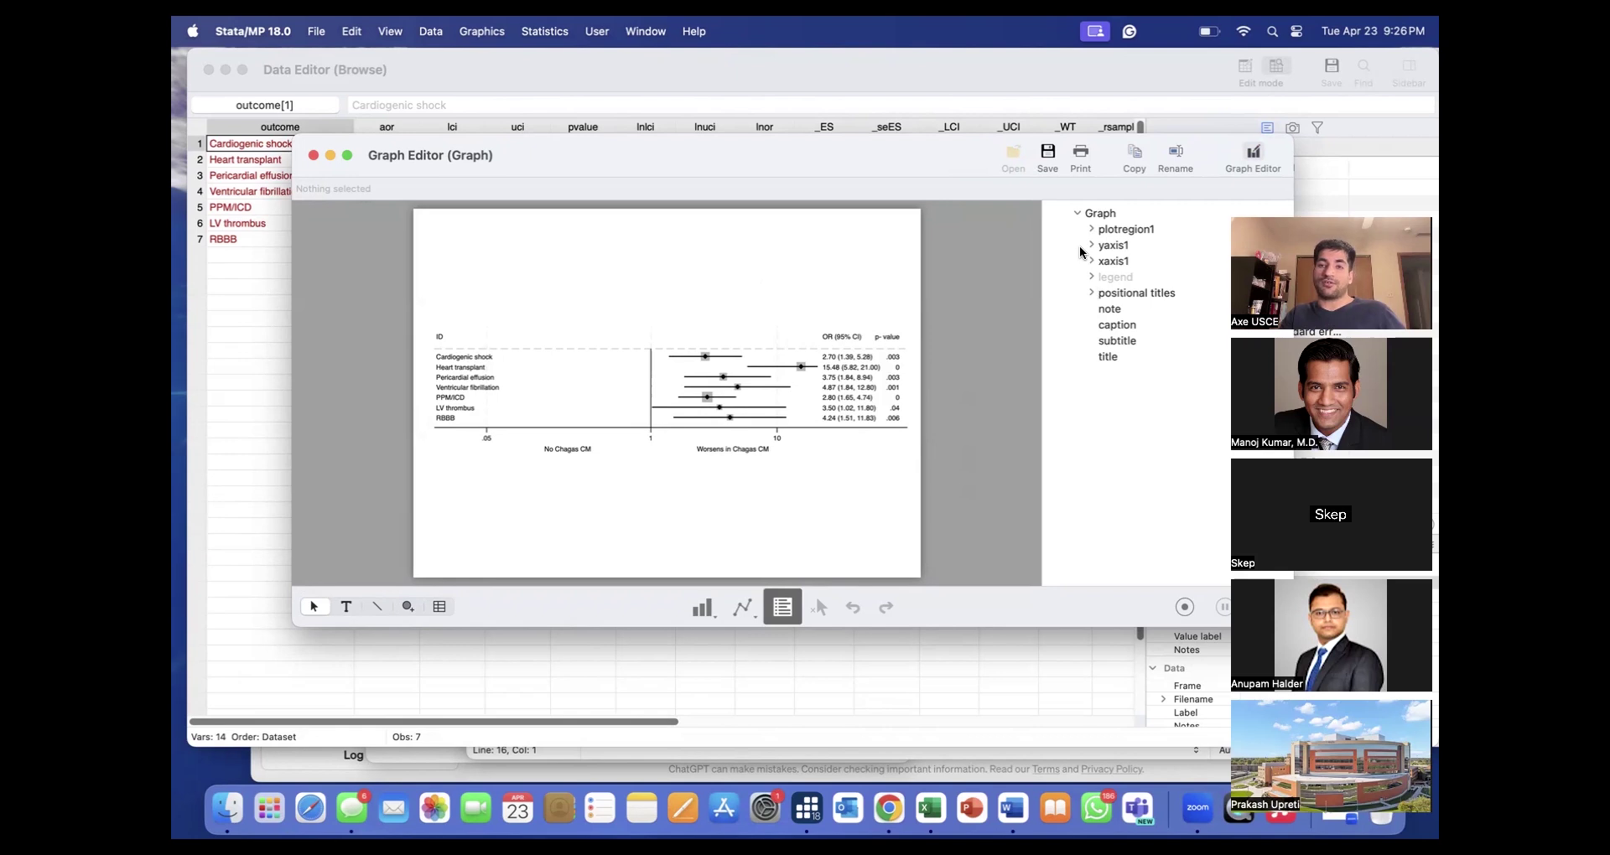
{"action": "left_click", "coordinate": [1112, 325]}
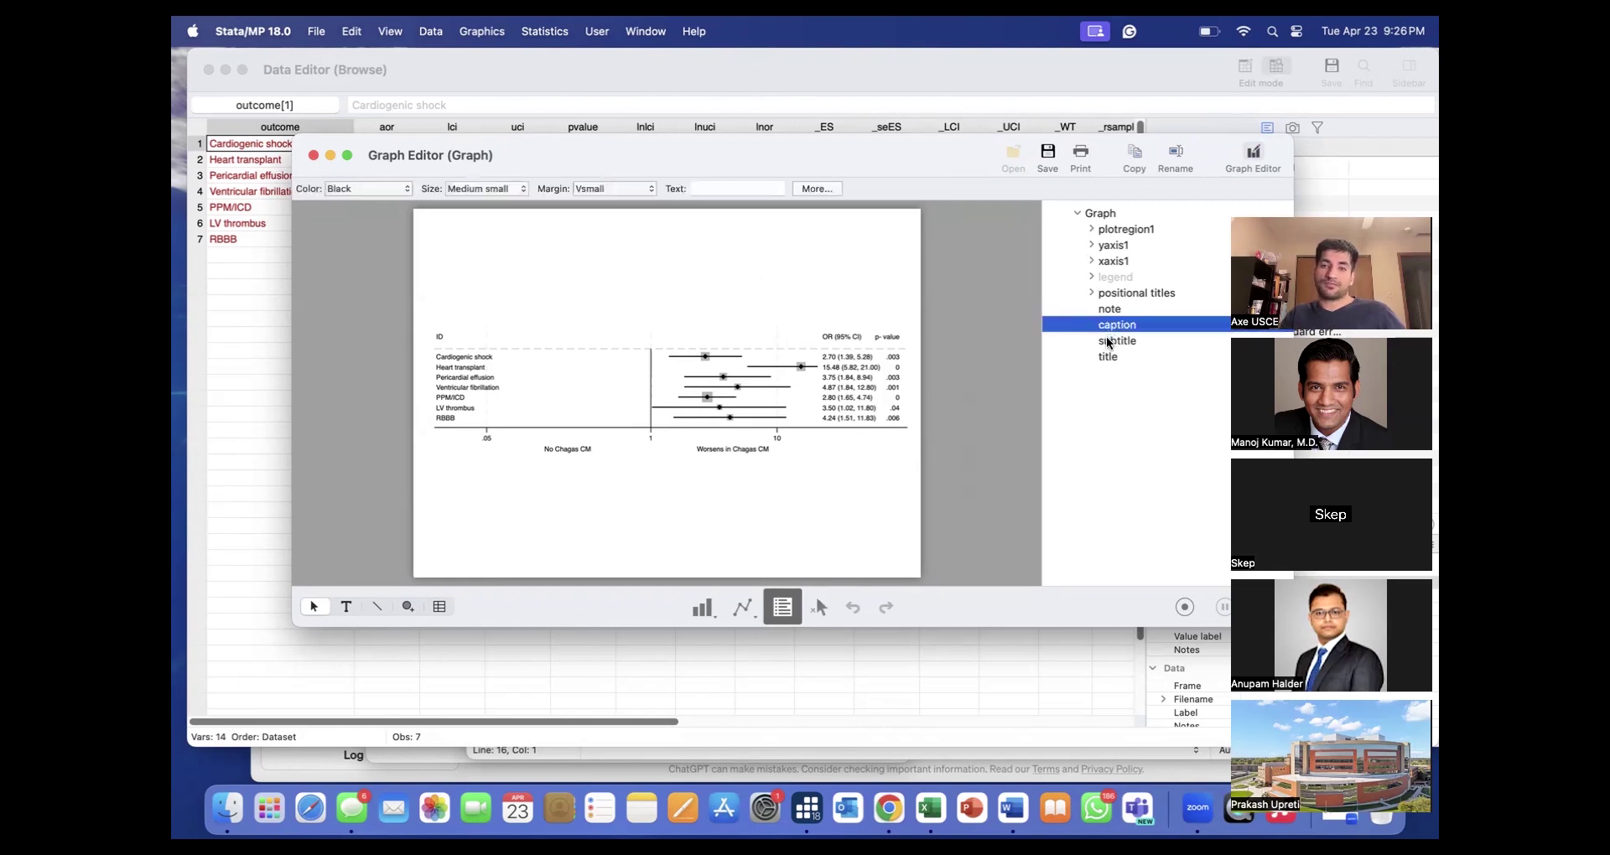
{"action": "key", "text": "Down"}
{"action": "key", "text": "Down"}
{"action": "left_click", "coordinate": [1111, 310]}
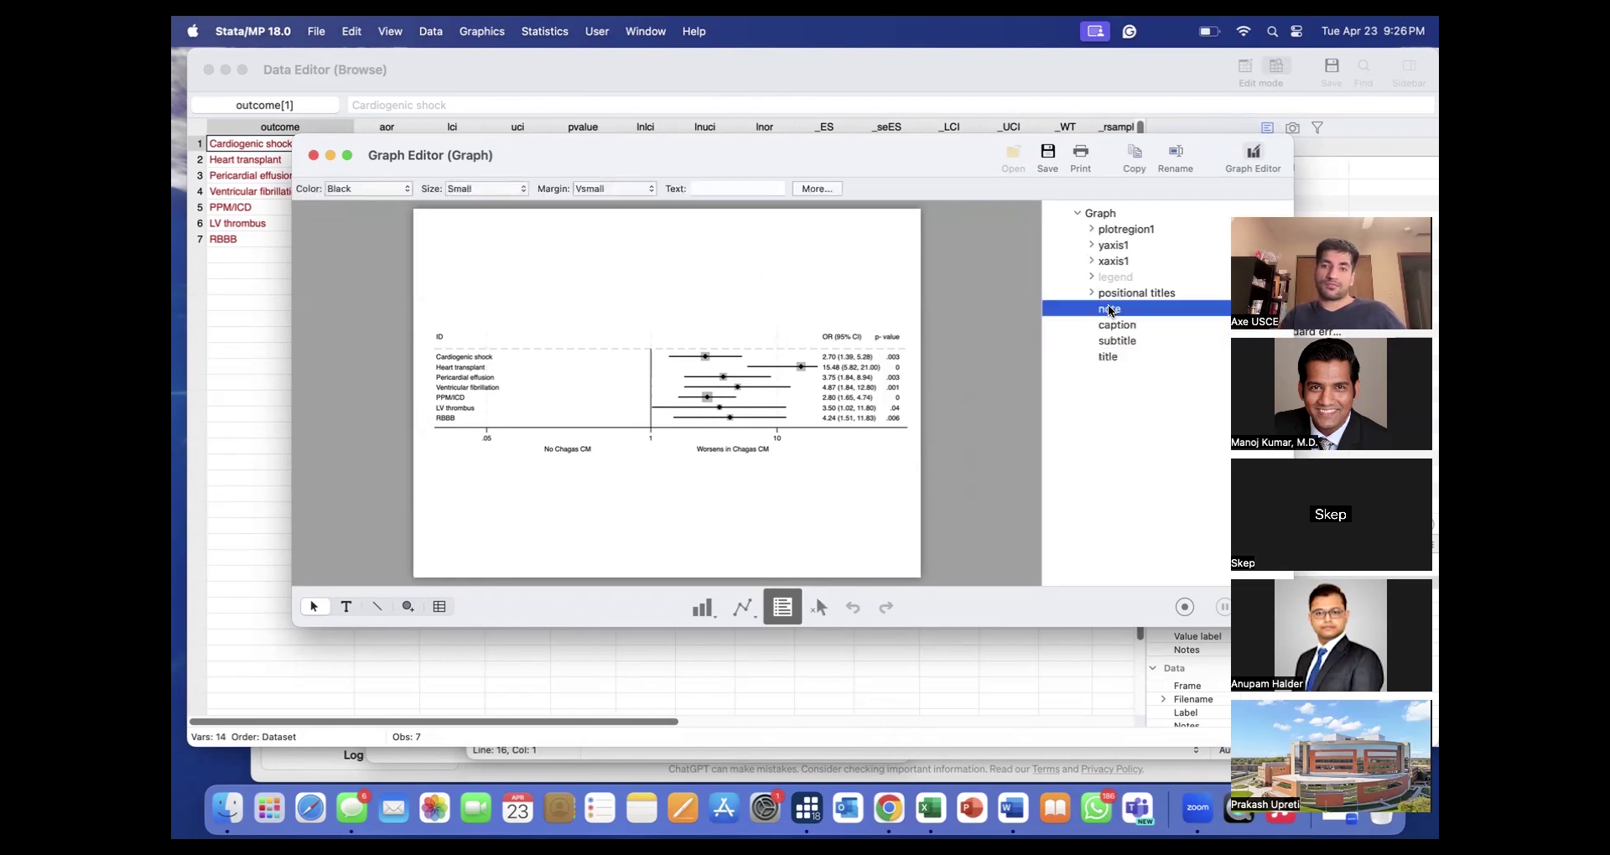
{"action": "left_click", "coordinate": [1112, 293]}
{"action": "left_click", "coordinate": [1113, 262]}
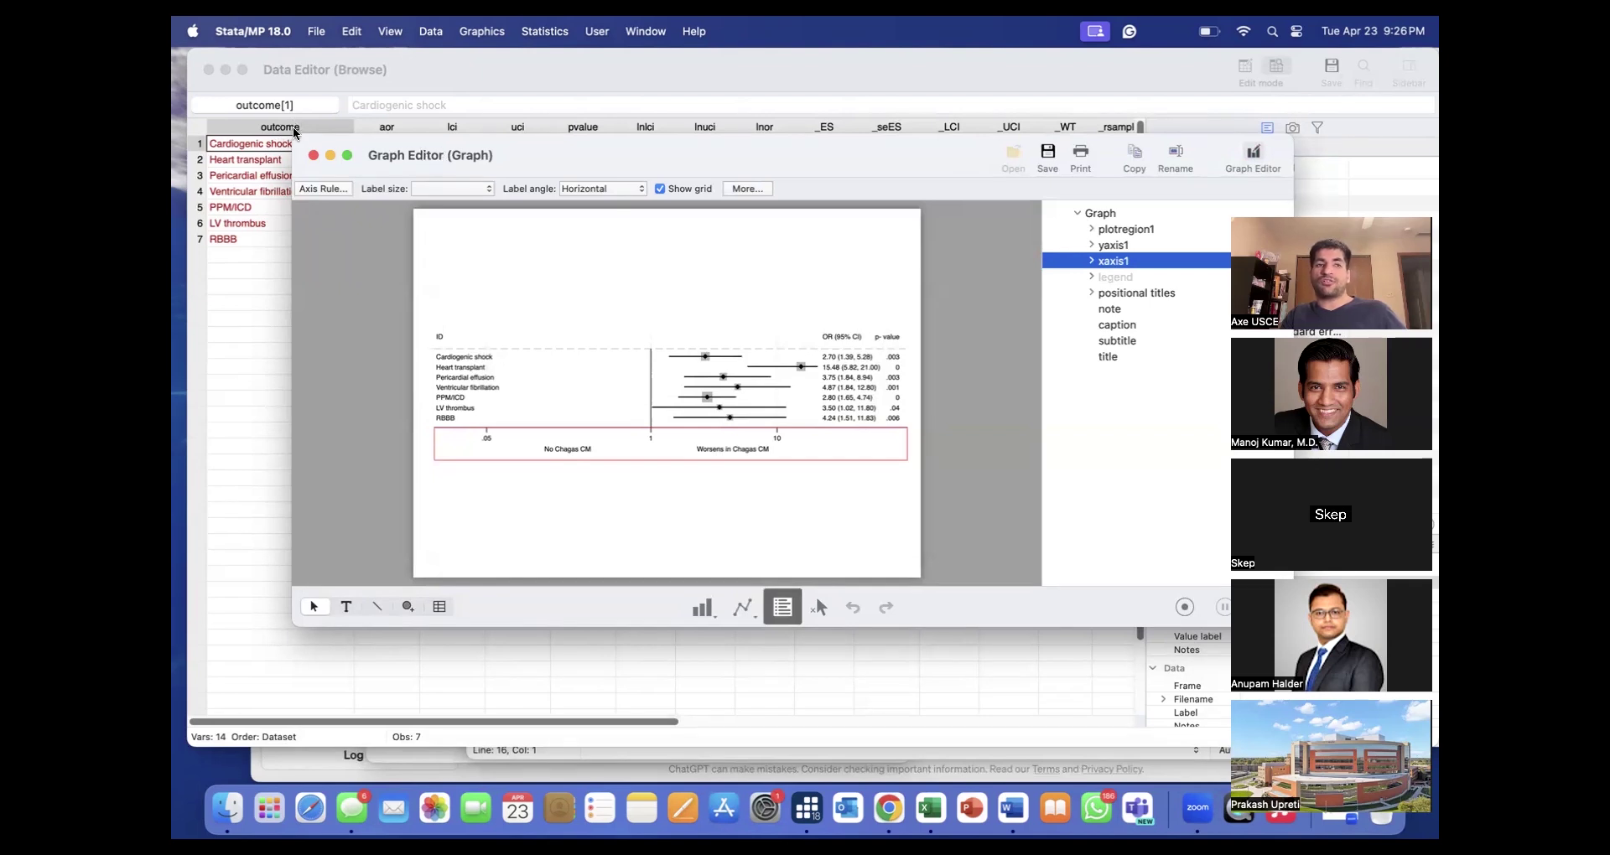
Look at the y-axis and plot region settings, moving the Graph Editor window to uncover the object list and dataset.
{"action": "left_click_drag", "start_coordinate": [500, 148], "coordinate": [483, 229]}
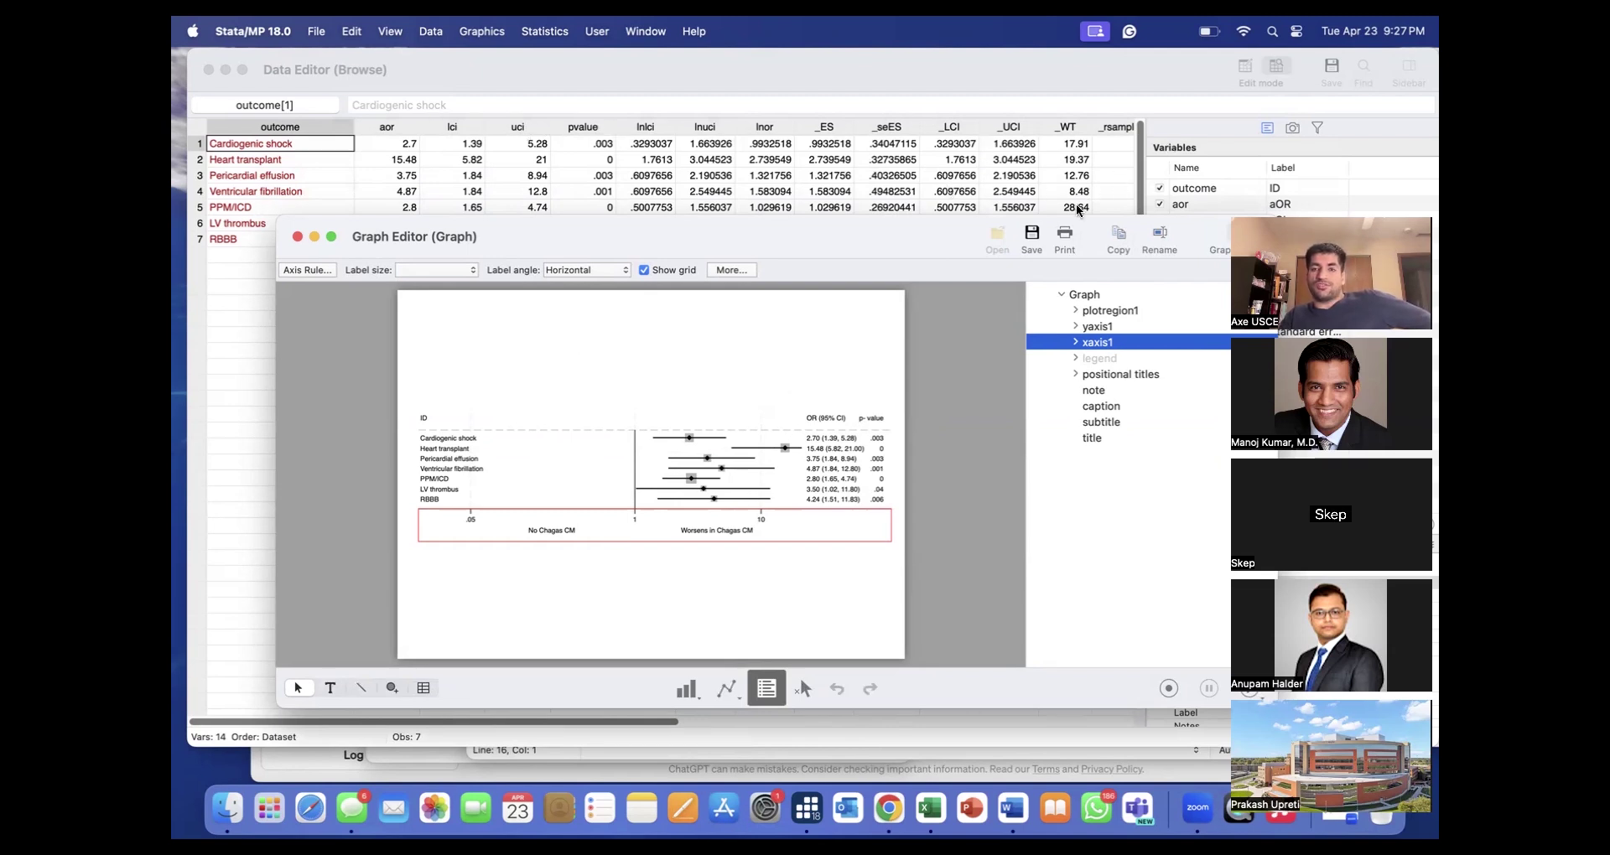
{"action": "left_click_drag", "start_coordinate": [916, 234], "coordinate": [855, 117]}
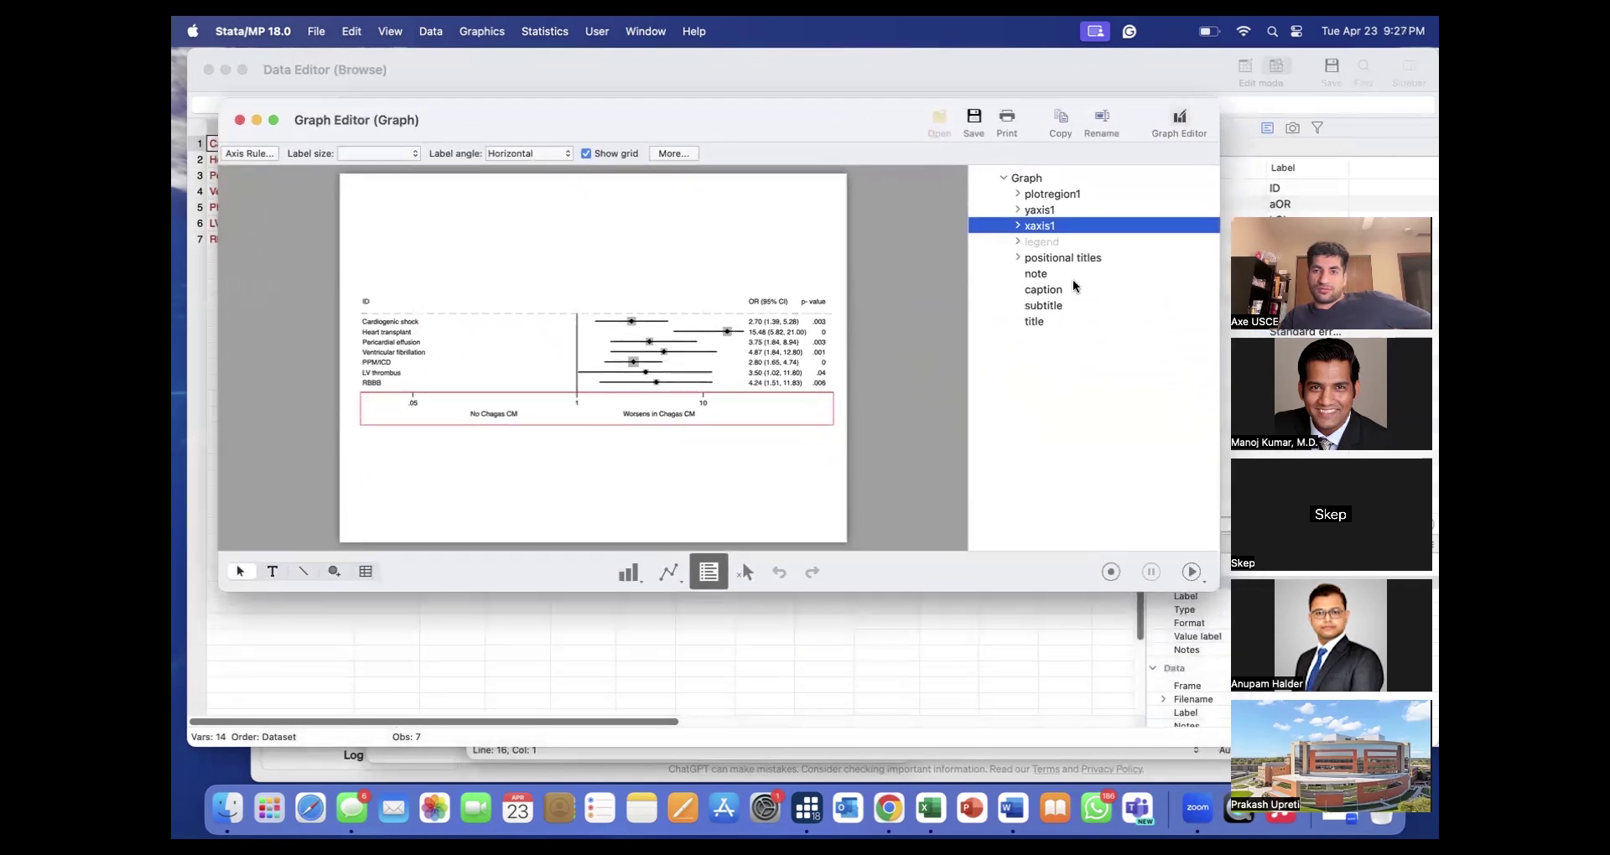
{"action": "left_click", "coordinate": [1037, 212]}
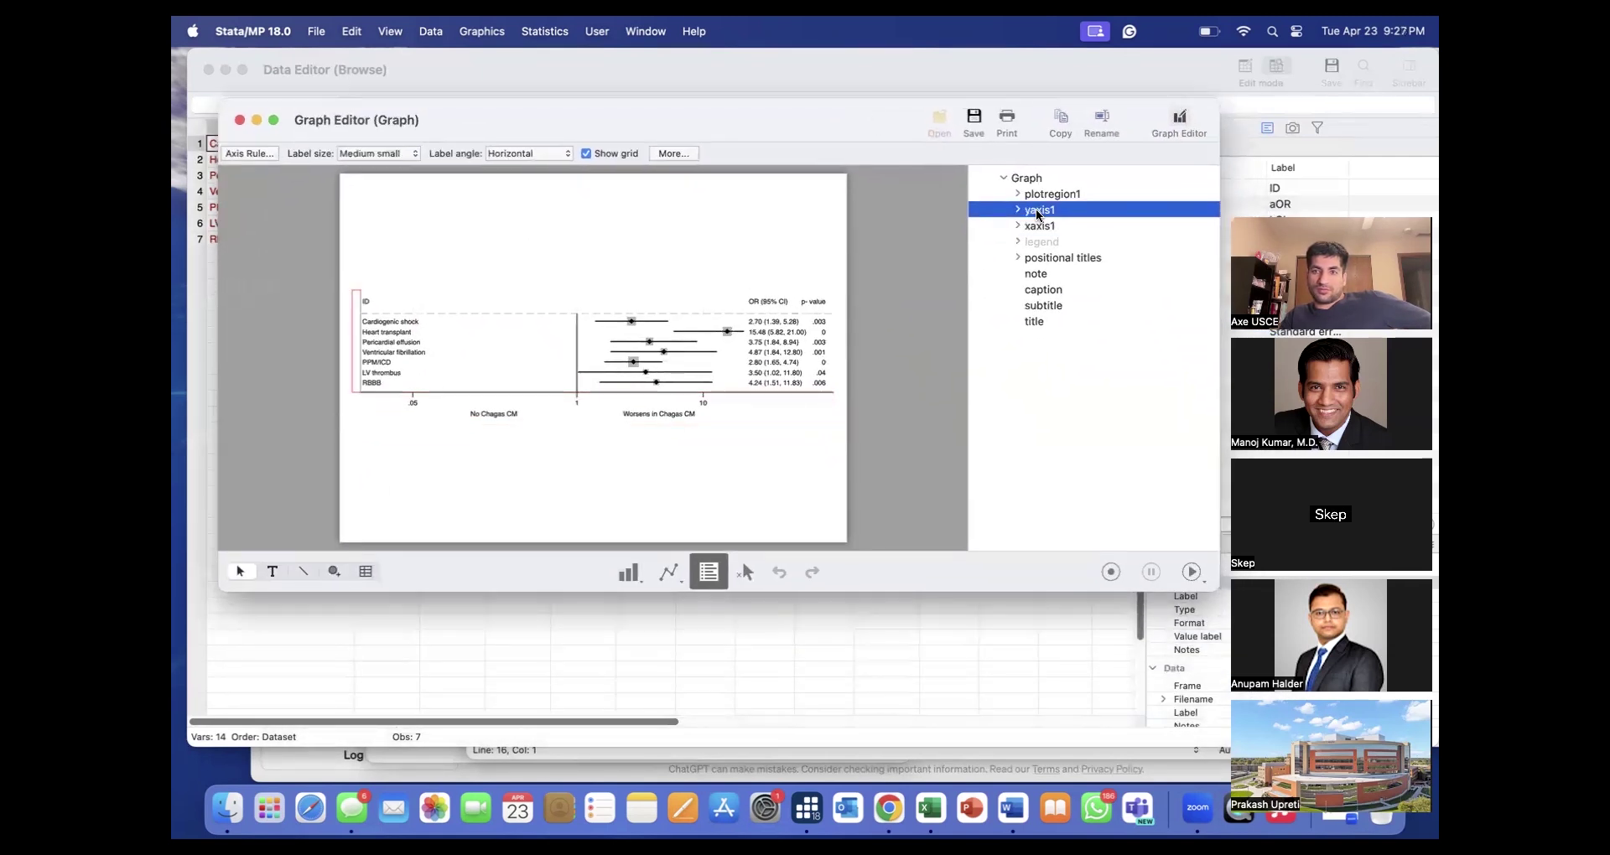
{"action": "left_click", "coordinate": [1042, 193]}
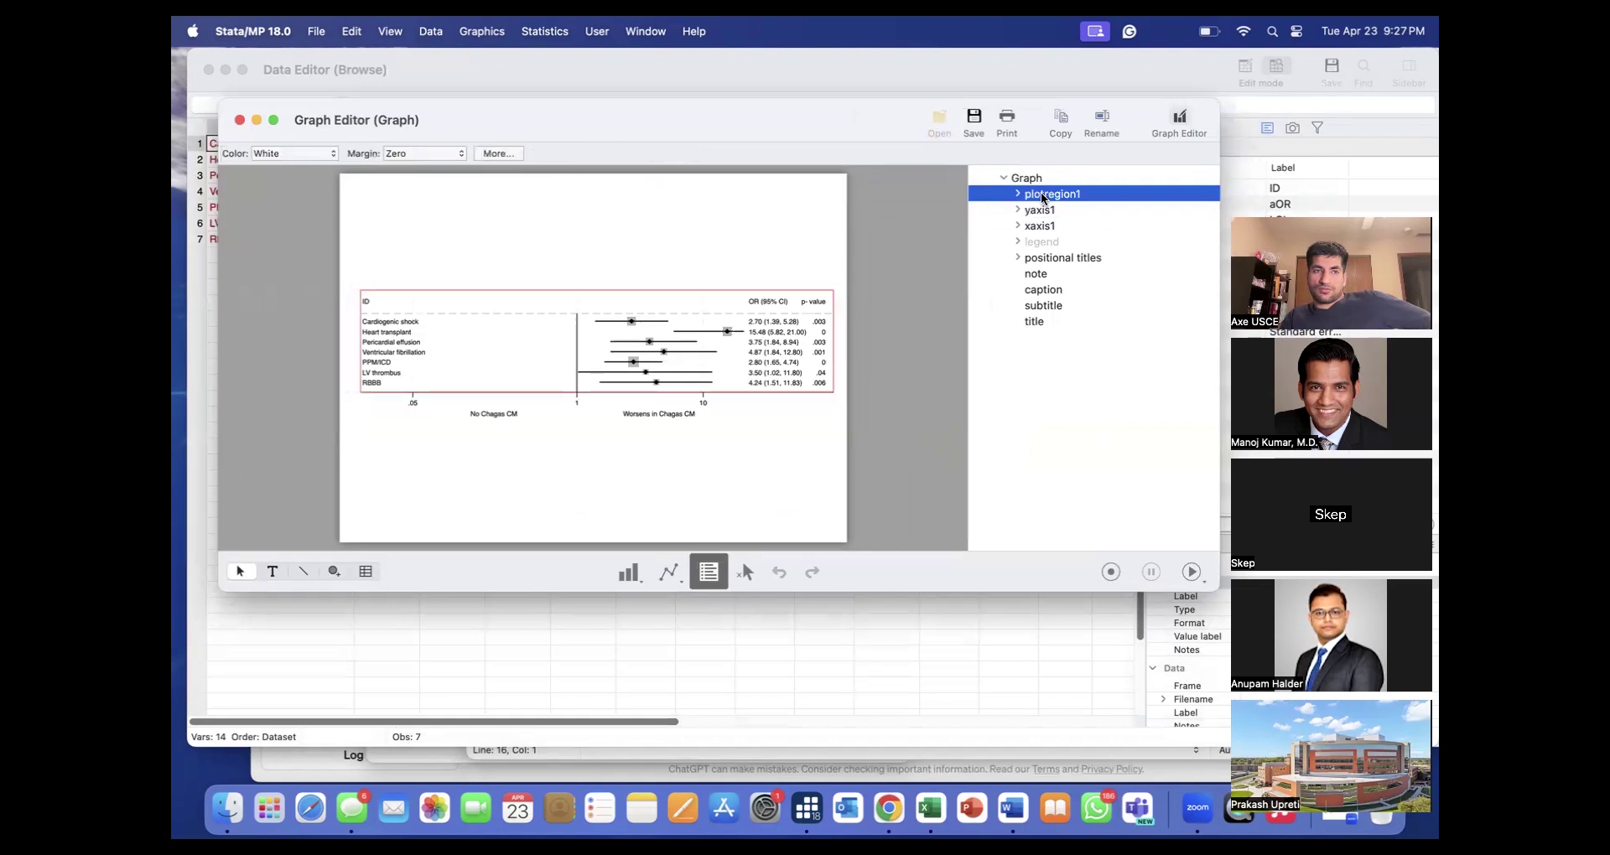
{"action": "left_click_drag", "start_coordinate": [891, 124], "coordinate": [904, 246]}
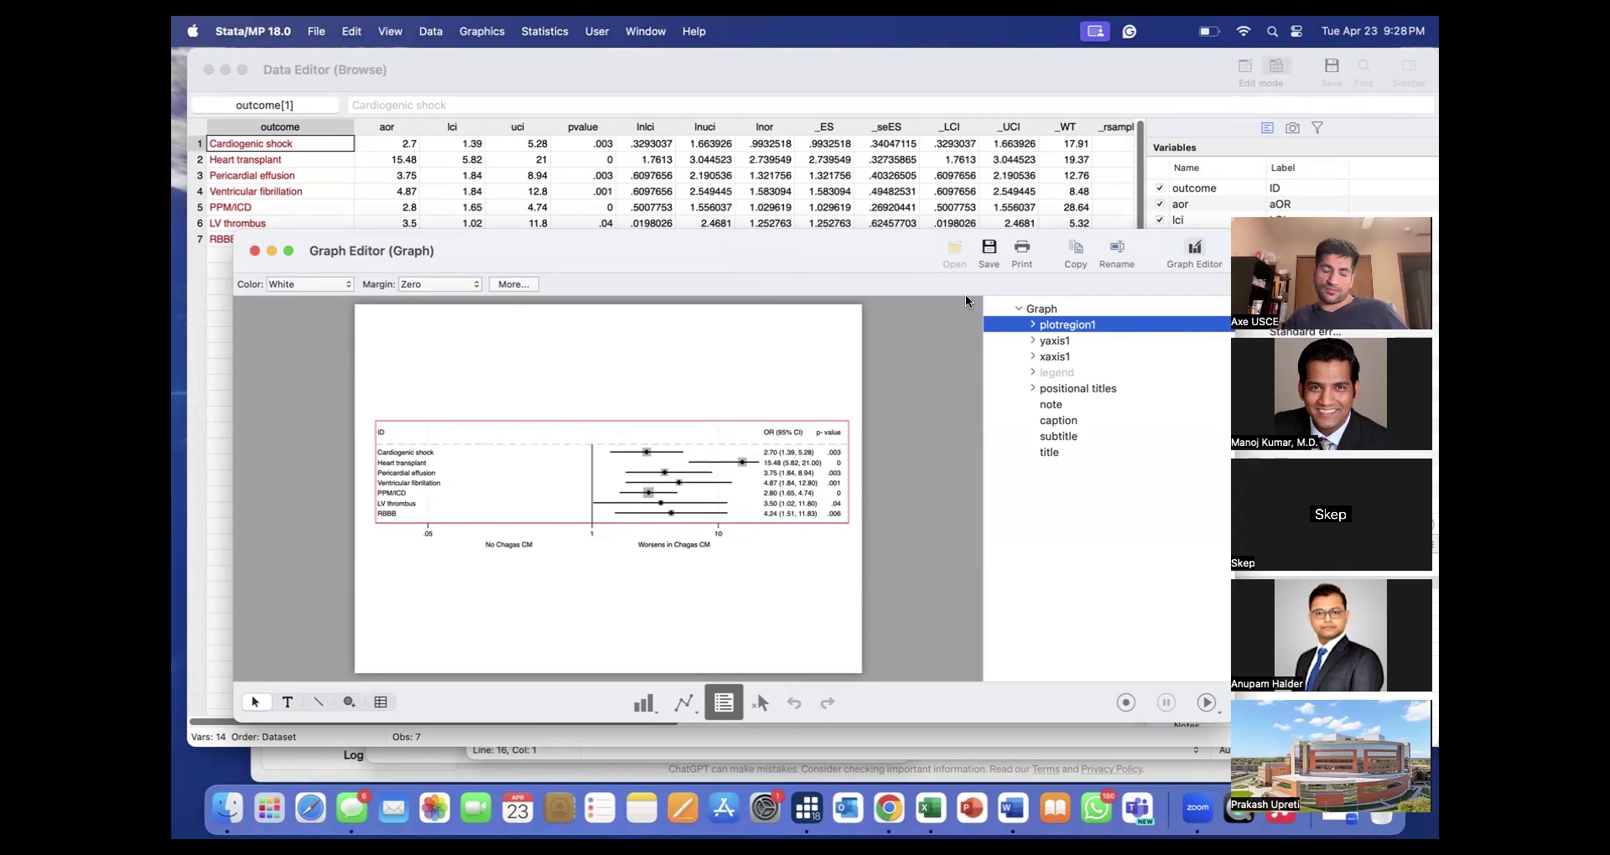
Save the graph in the fp folder as "Forest Plot" in JPEG - Maximum Quality (*.jpg) format.
{"action": "left_click", "coordinate": [988, 249]}
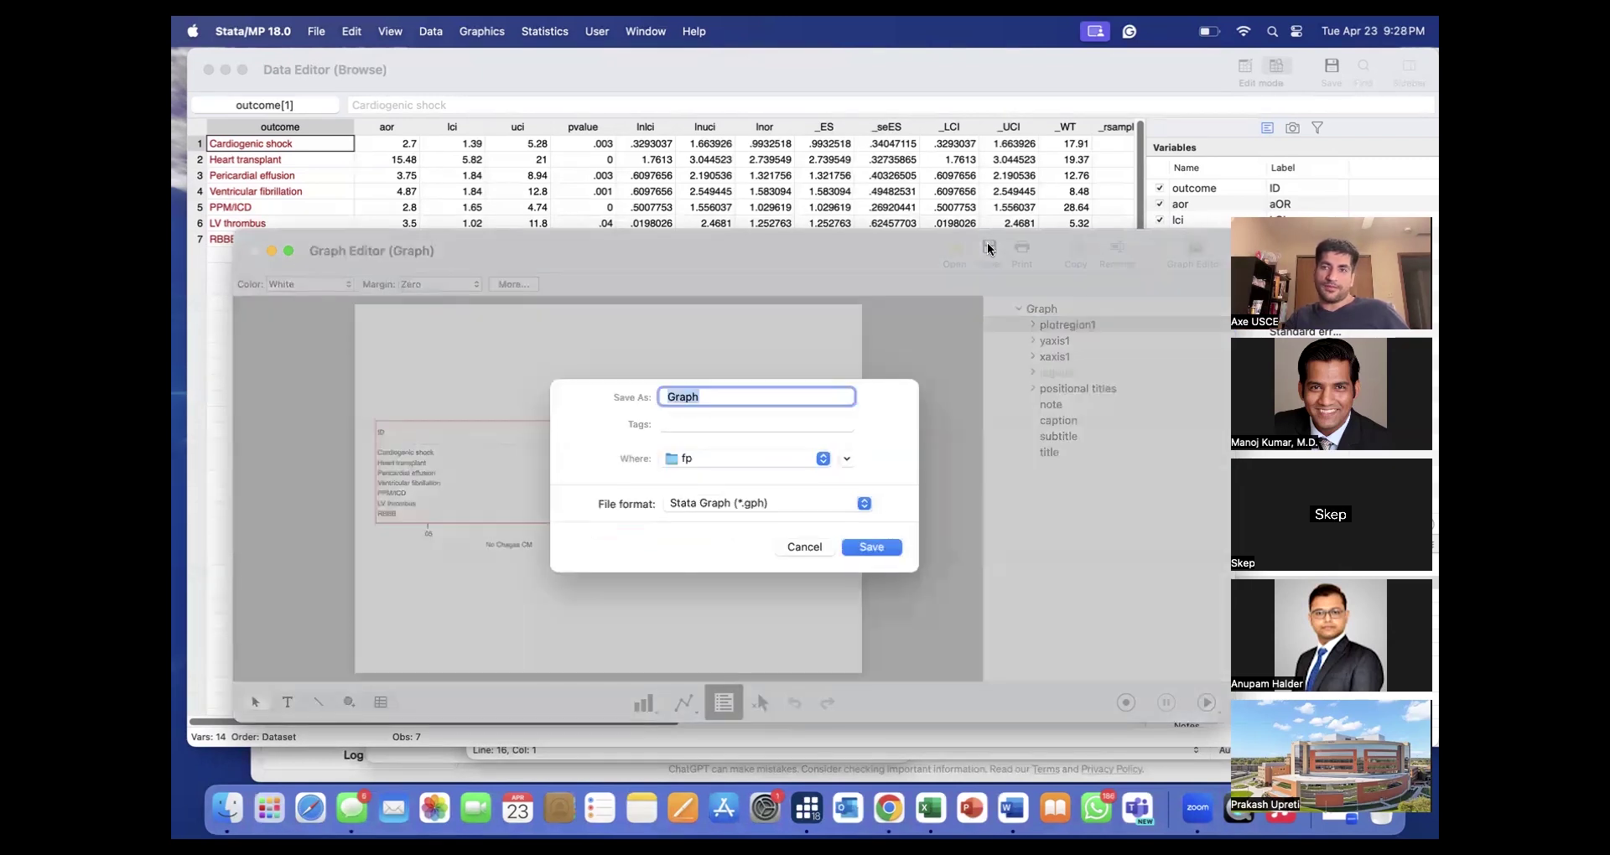
{"action": "left_click", "coordinate": [765, 503]}
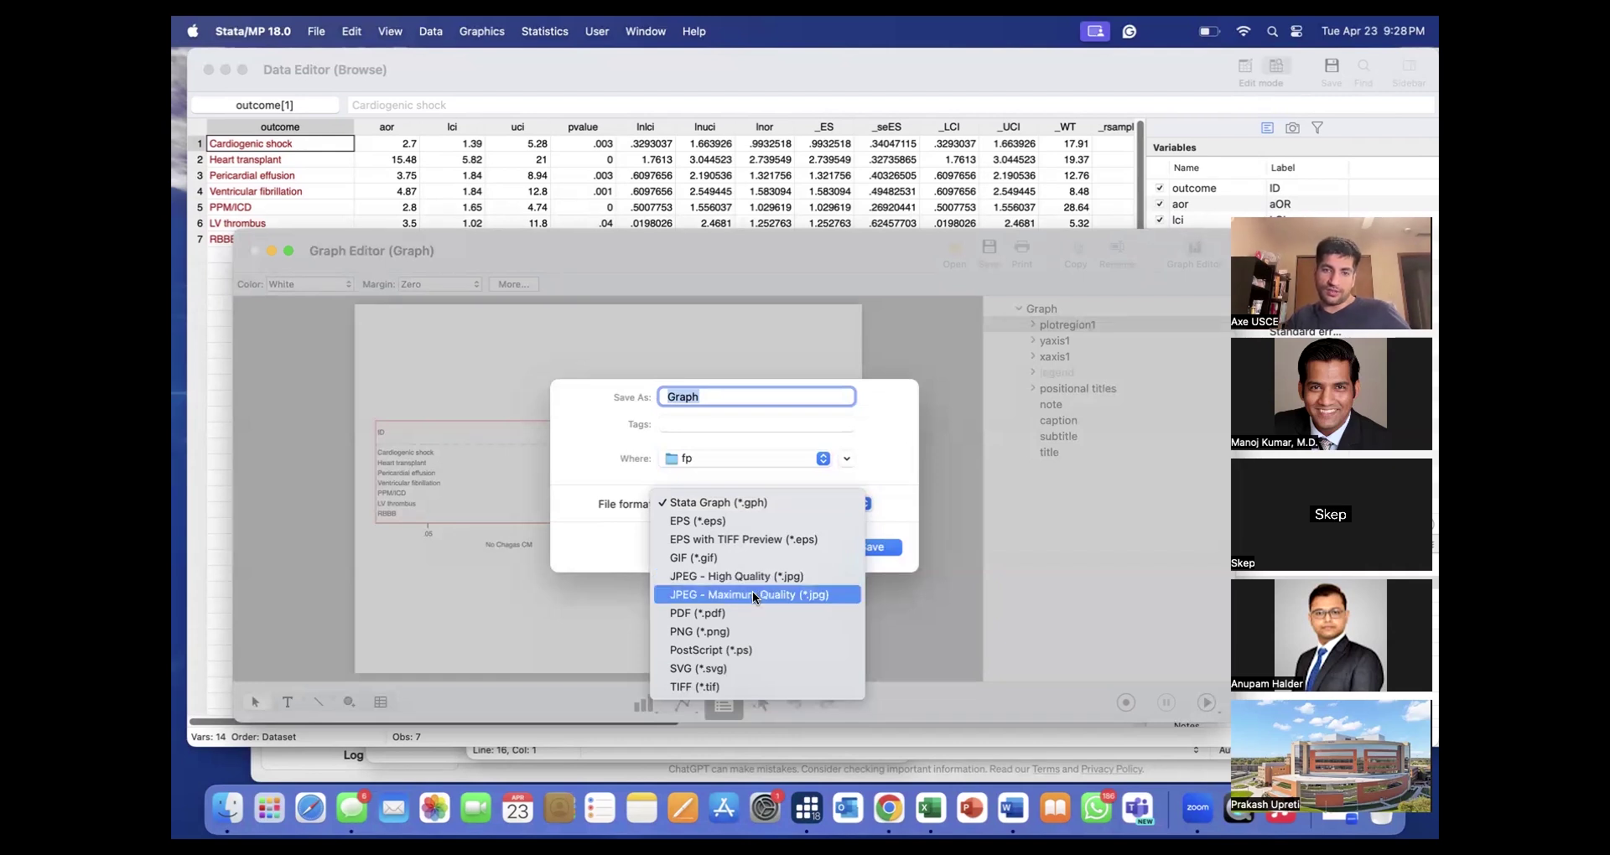
{"action": "left_click", "coordinate": [753, 595]}
{"action": "key", "text": "BackSpace"}
{"action": "key", "text": "Caps_Lock"}
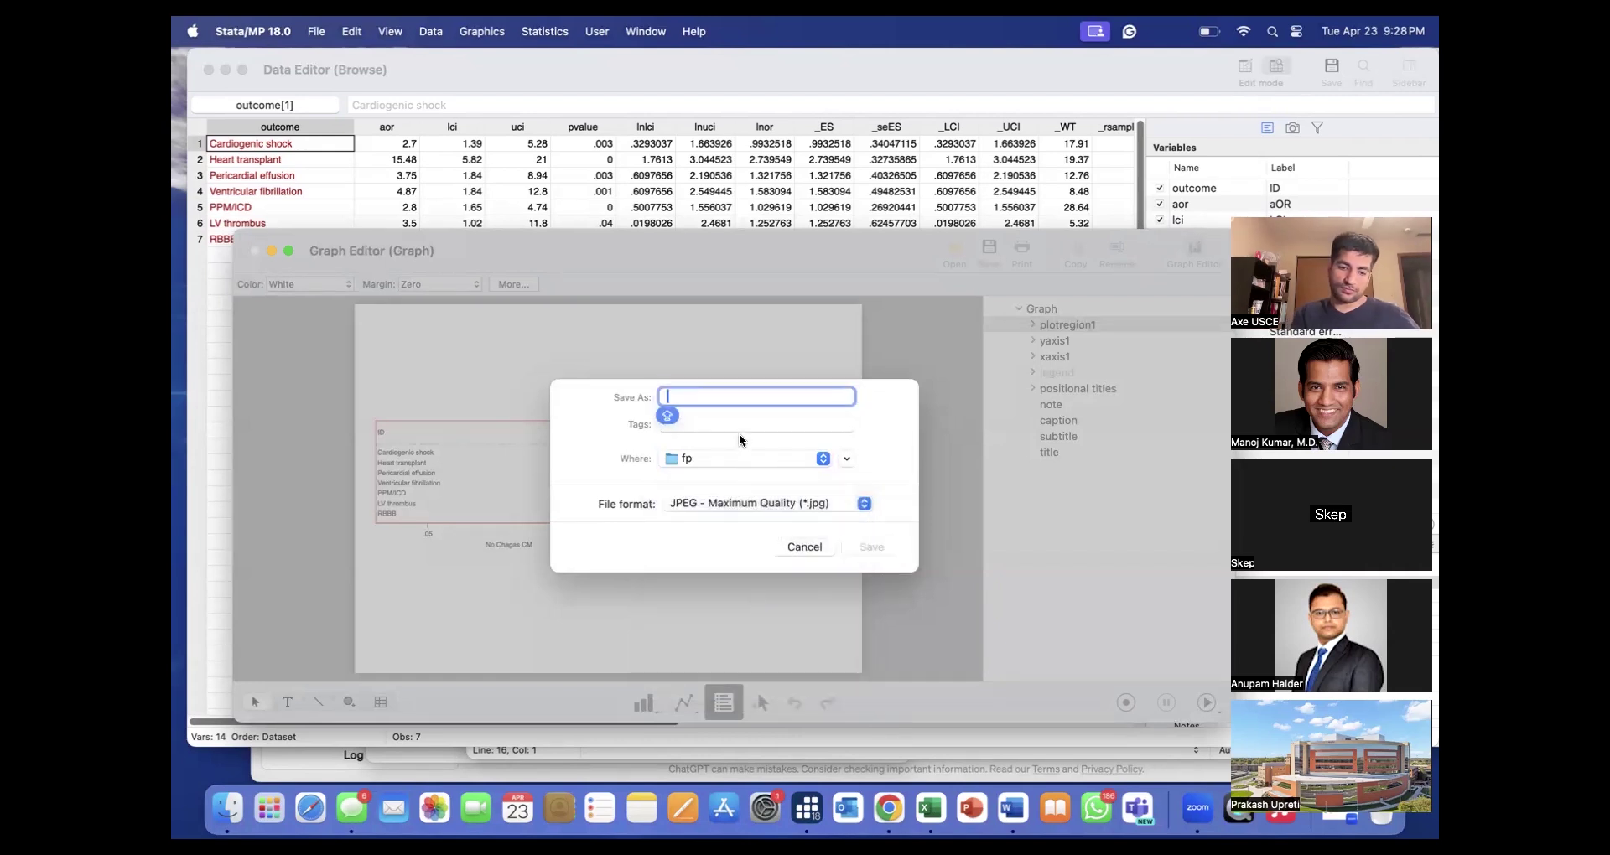
{"action": "type", "text": "Forest"}
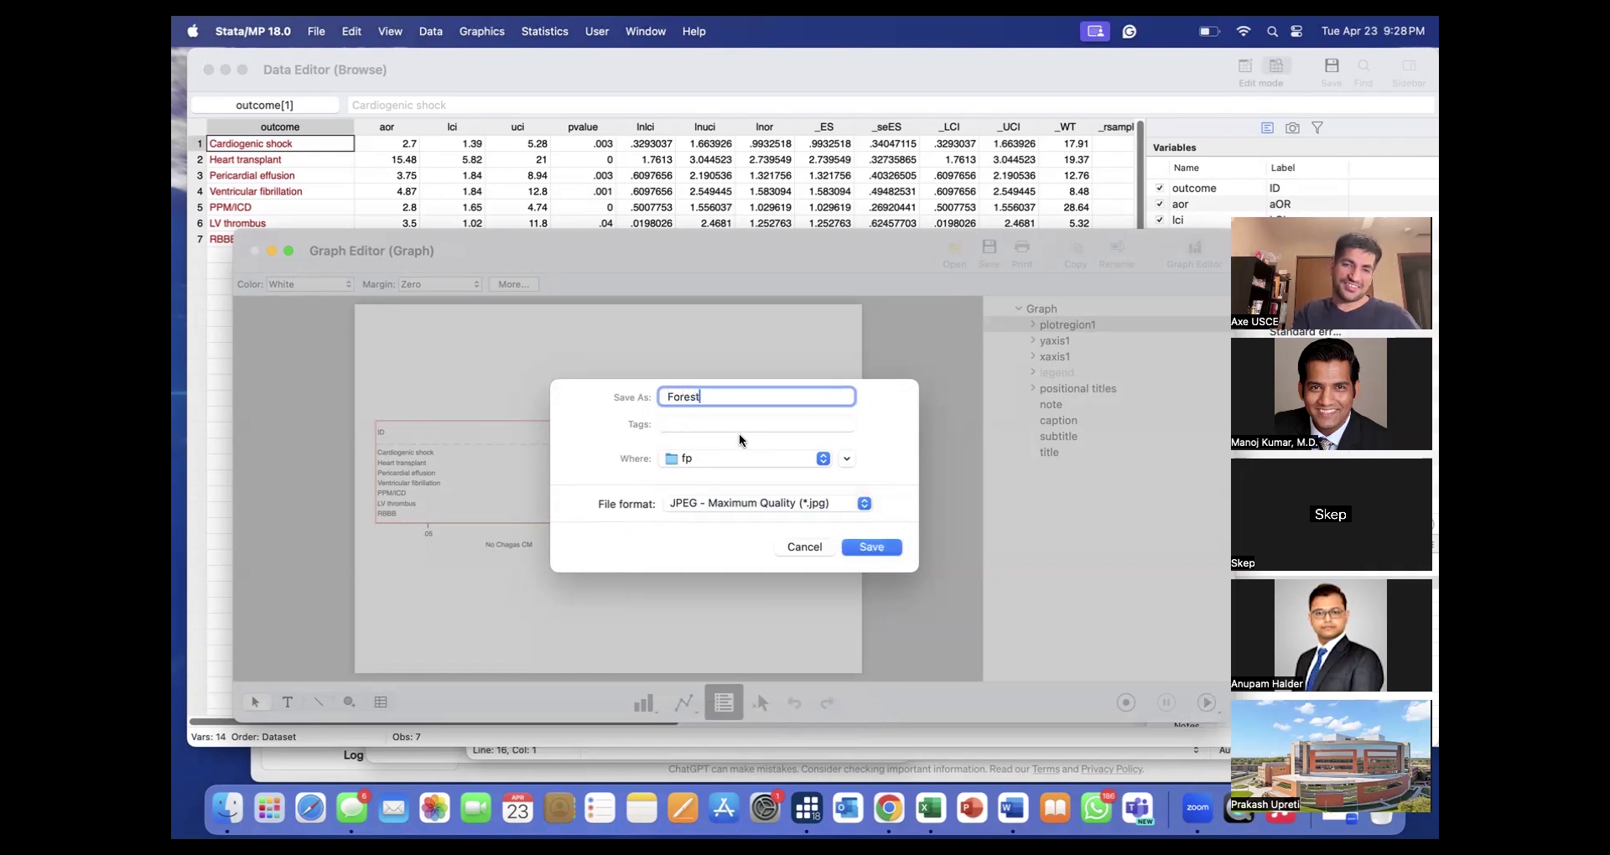
{"action": "type", "text": " Plot"}
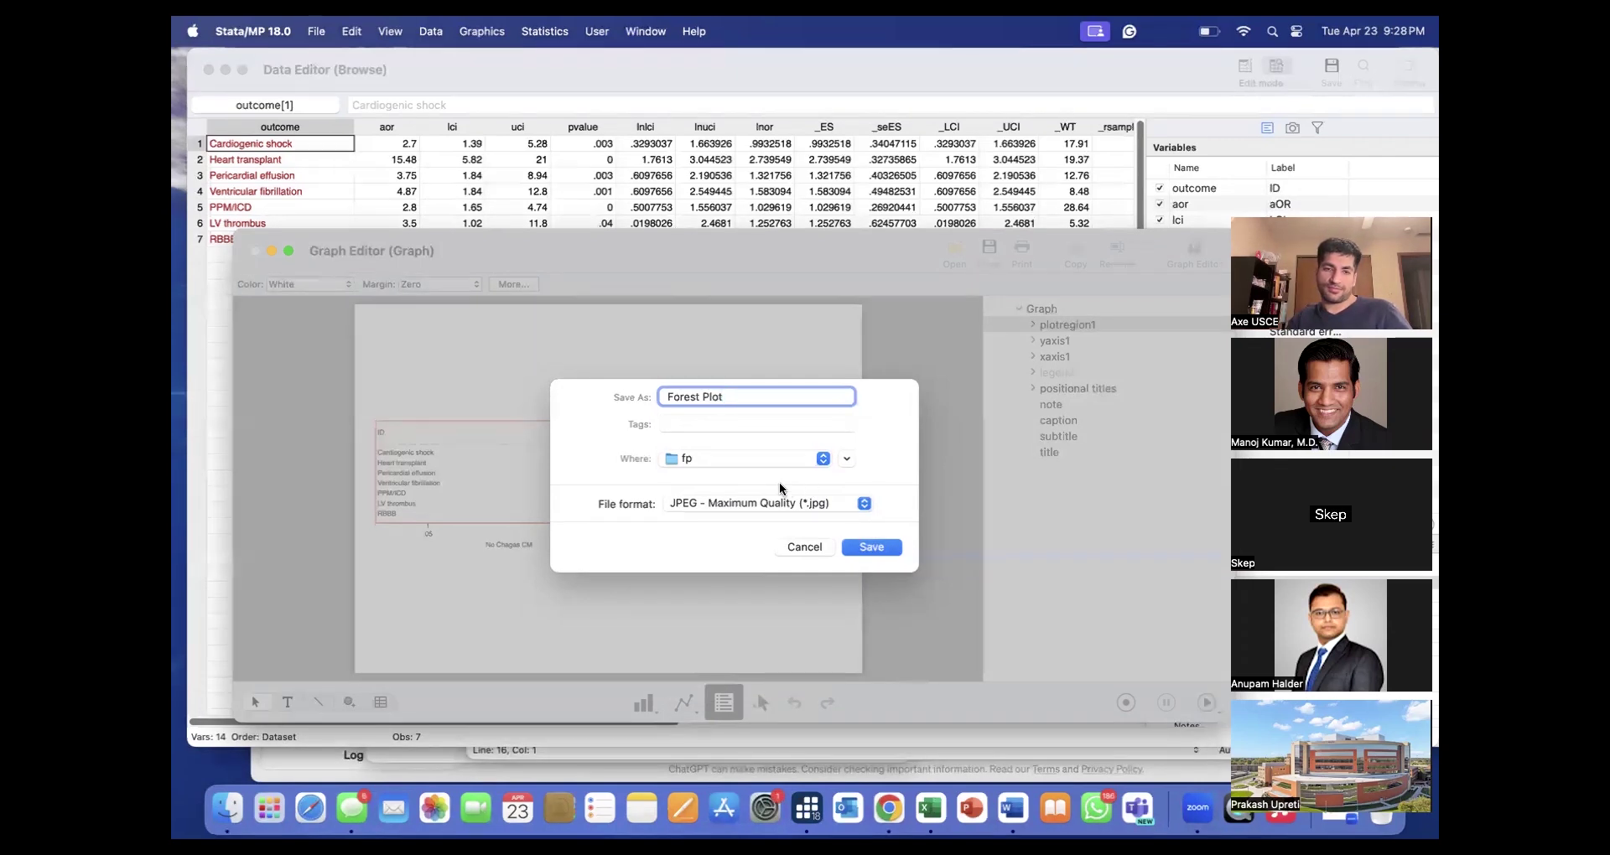
{"action": "left_click", "coordinate": [869, 547]}
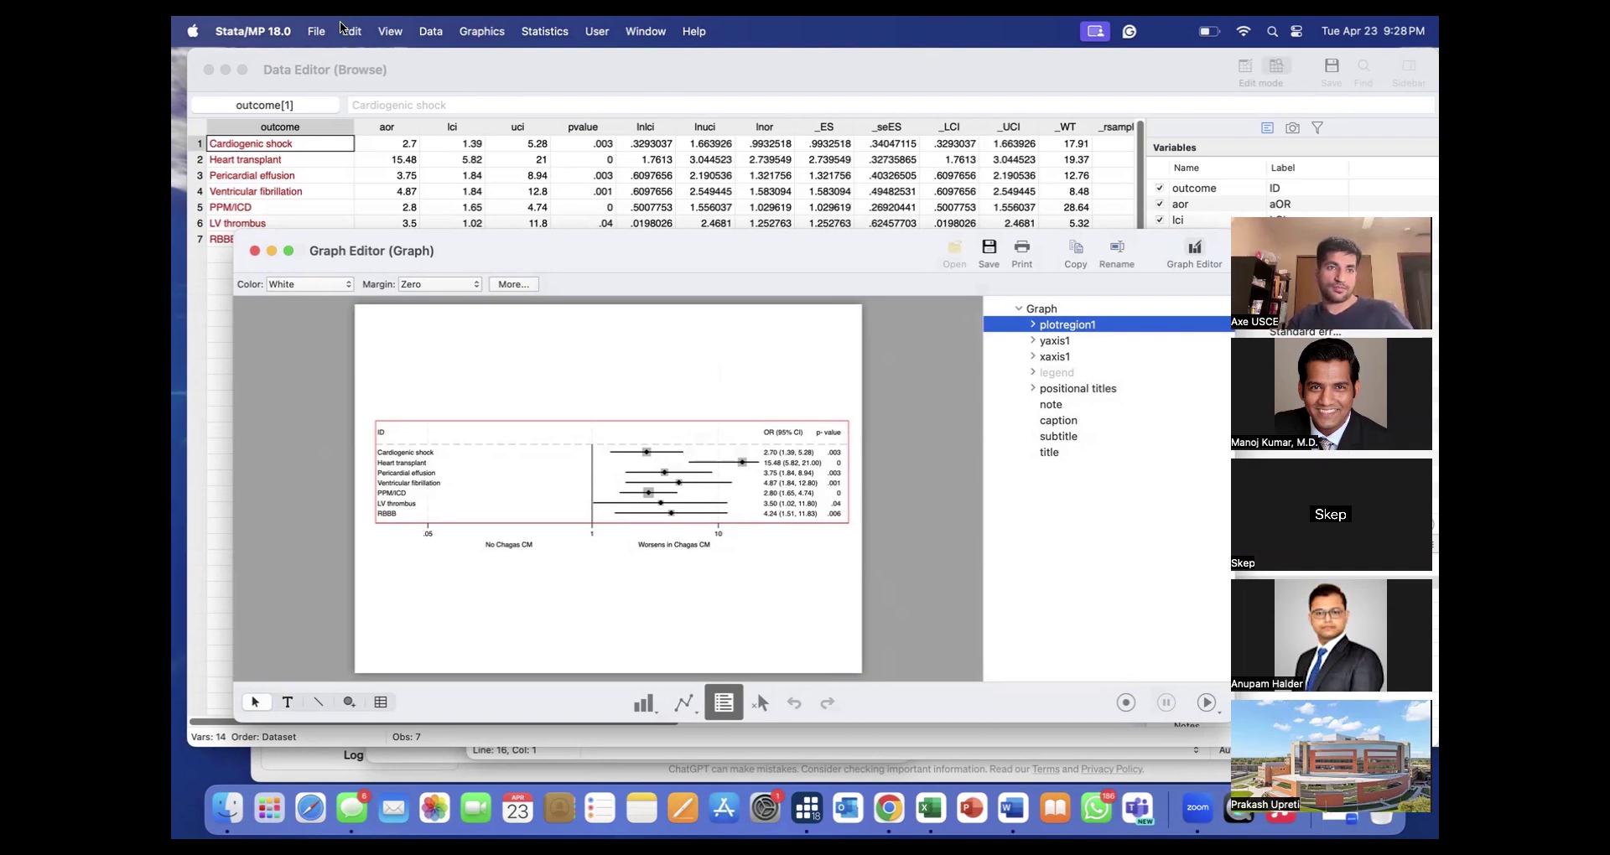
Save another copy of the graph in the fp folder as "FP" in Stata Graph (*.gph) format.
{"action": "left_click", "coordinate": [317, 32]}
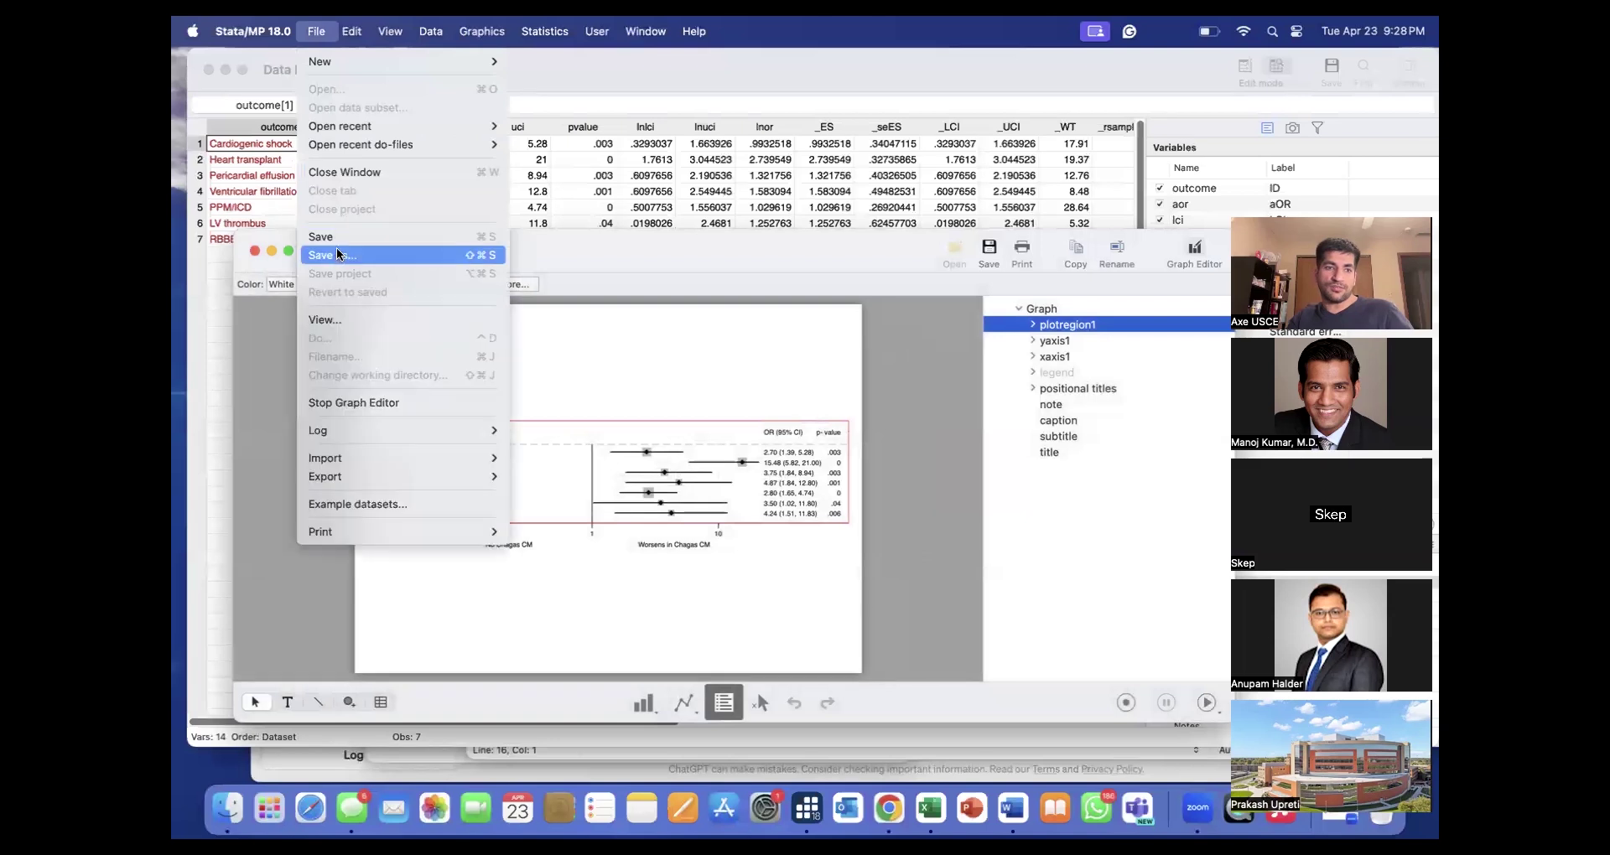
{"action": "left_click", "coordinate": [343, 254]}
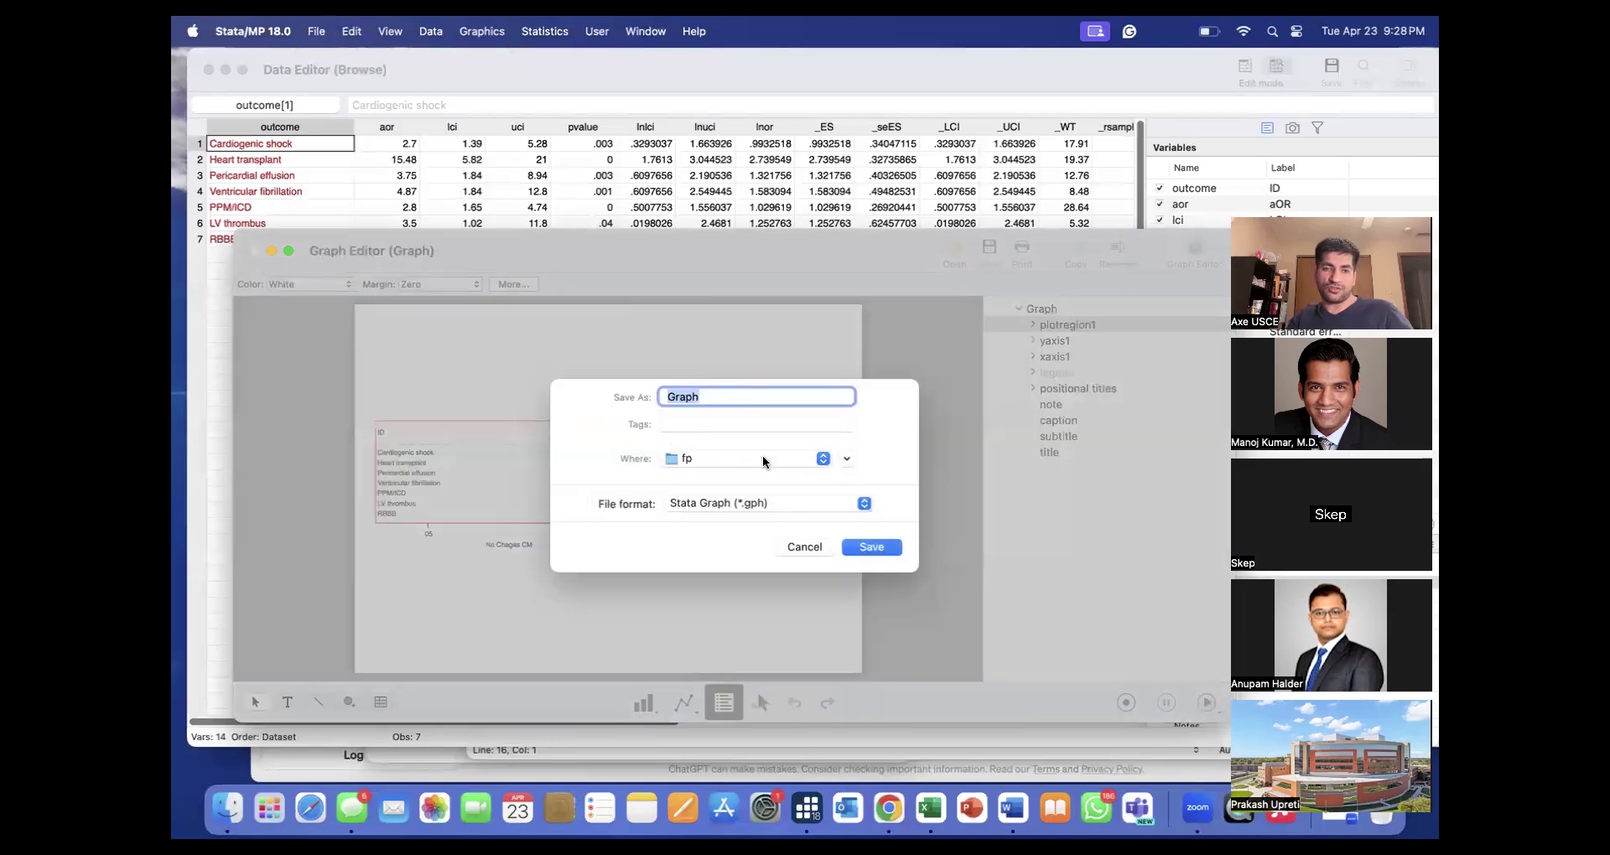
{"action": "key", "text": "BackSpace"}
{"action": "type", "text": "FP"}
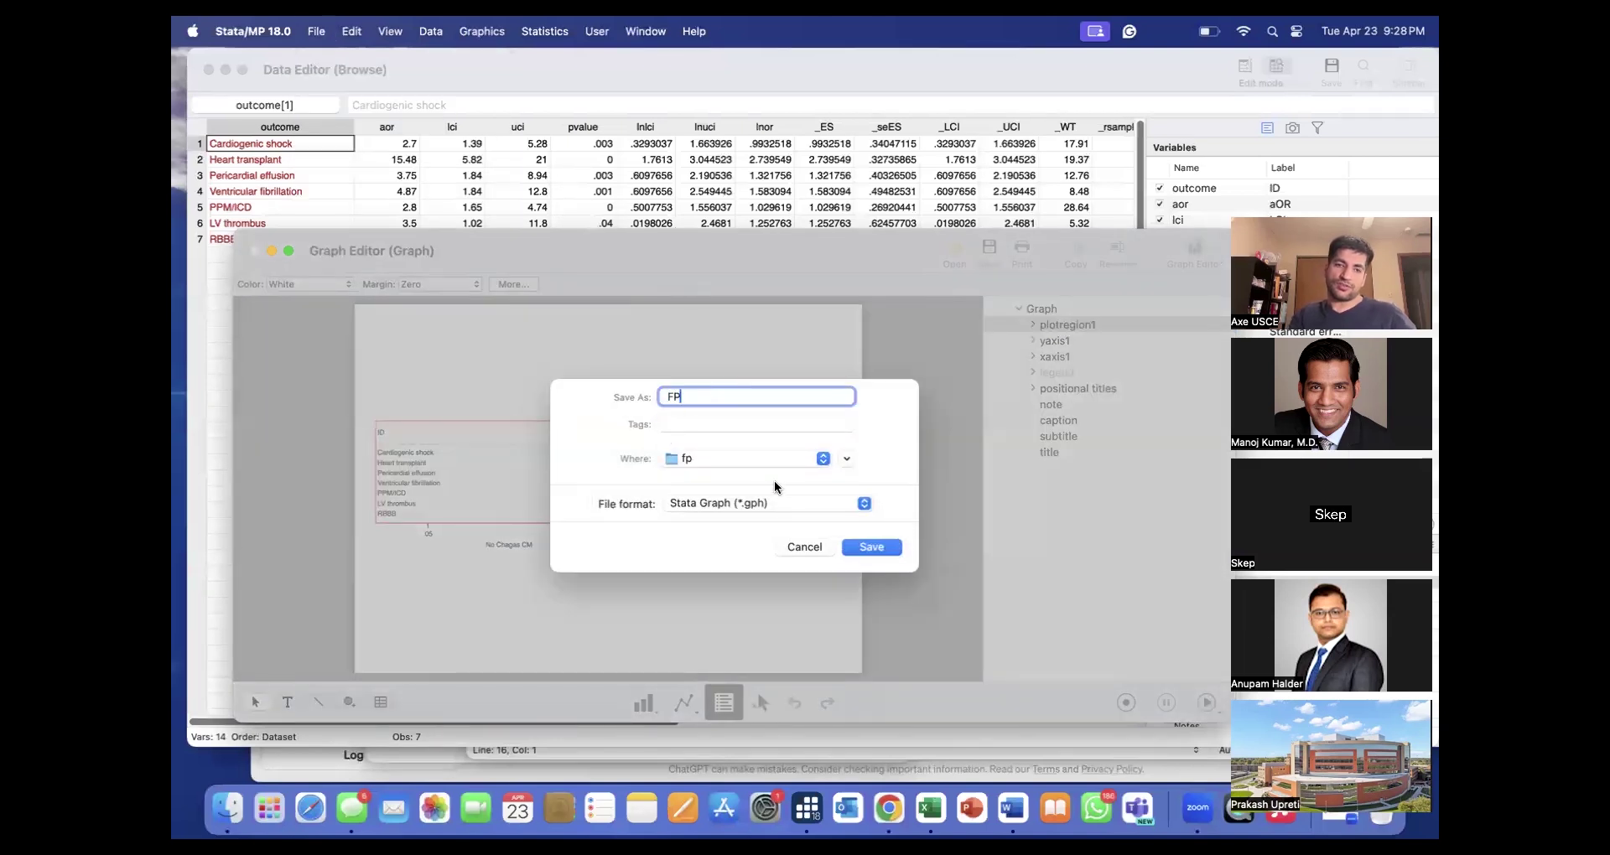
{"action": "left_click", "coordinate": [869, 549]}
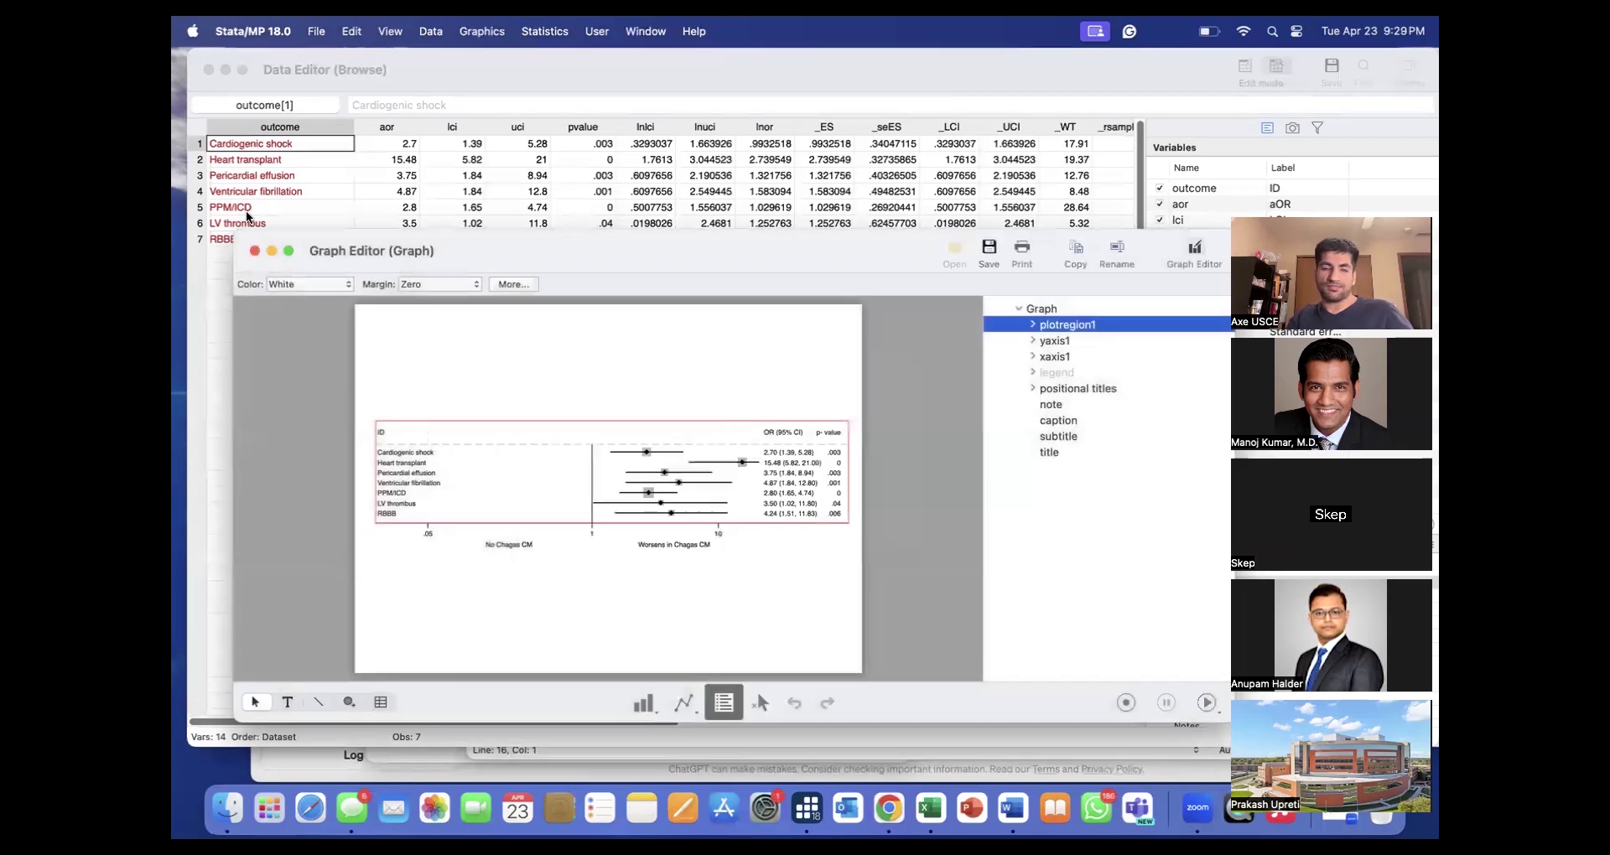
Close the Graph Editor and Data Editor windows and place the cursor on the empty last line of FP.do.
{"action": "left_click", "coordinate": [255, 251]}
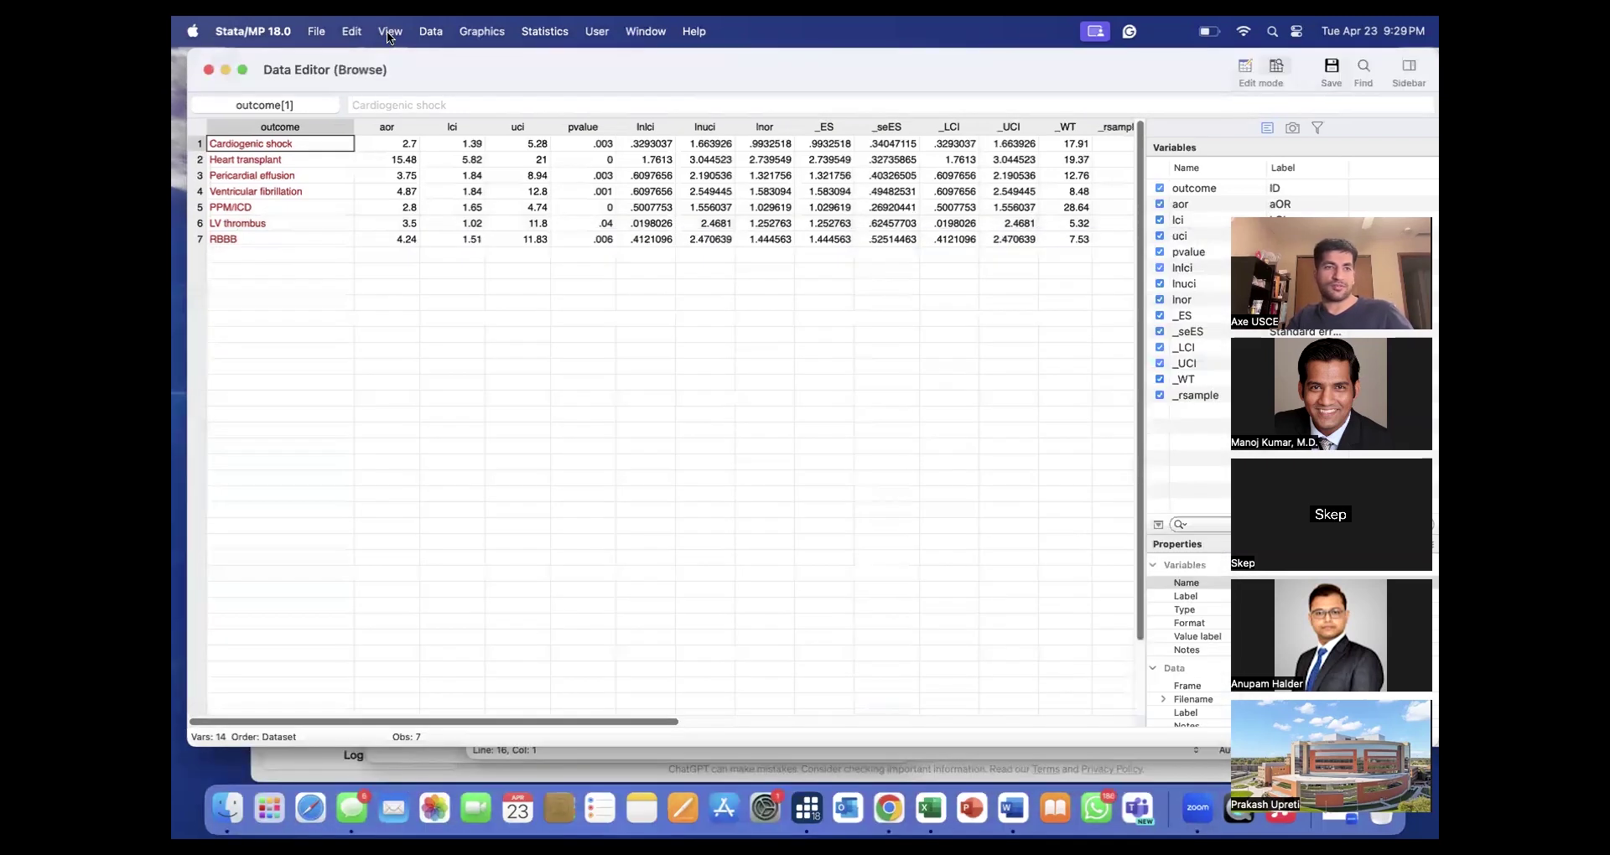
{"action": "left_click", "coordinate": [208, 70]}
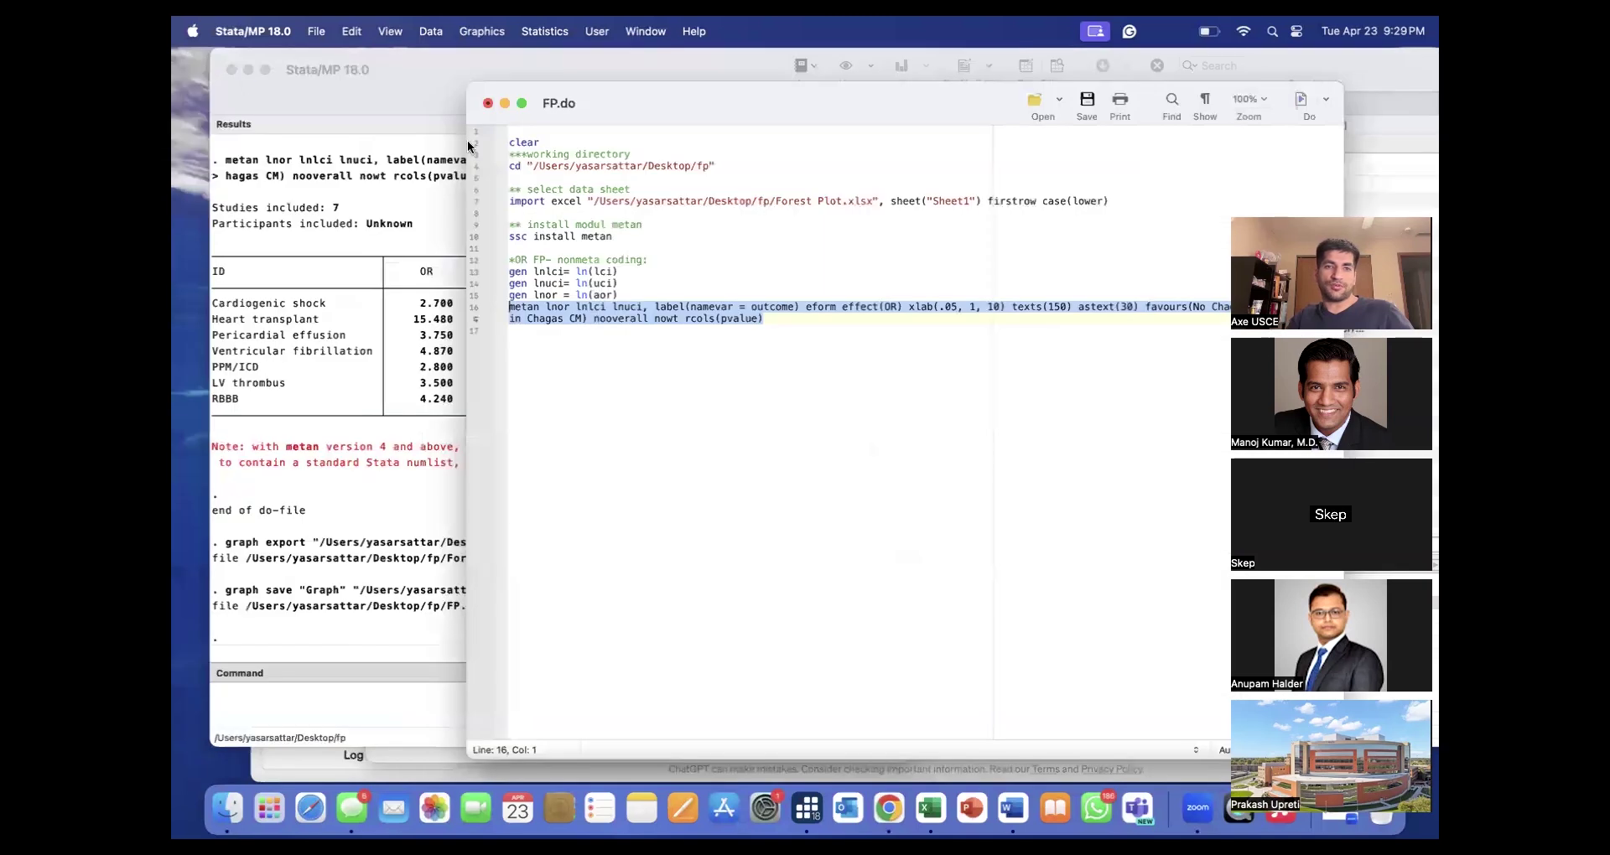
{"action": "left_click", "coordinate": [654, 369]}
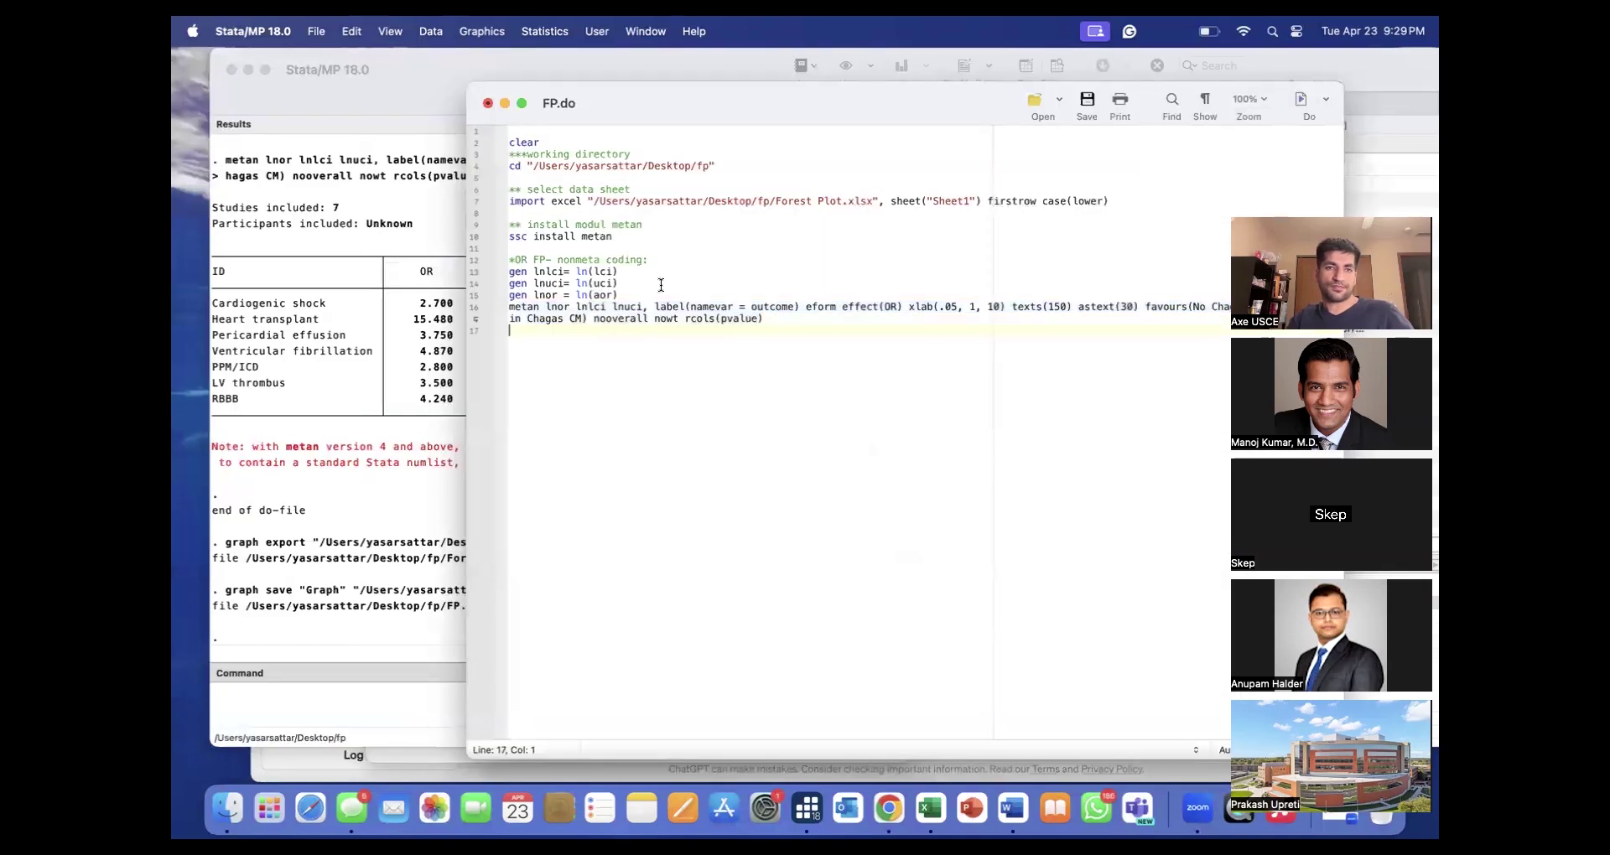